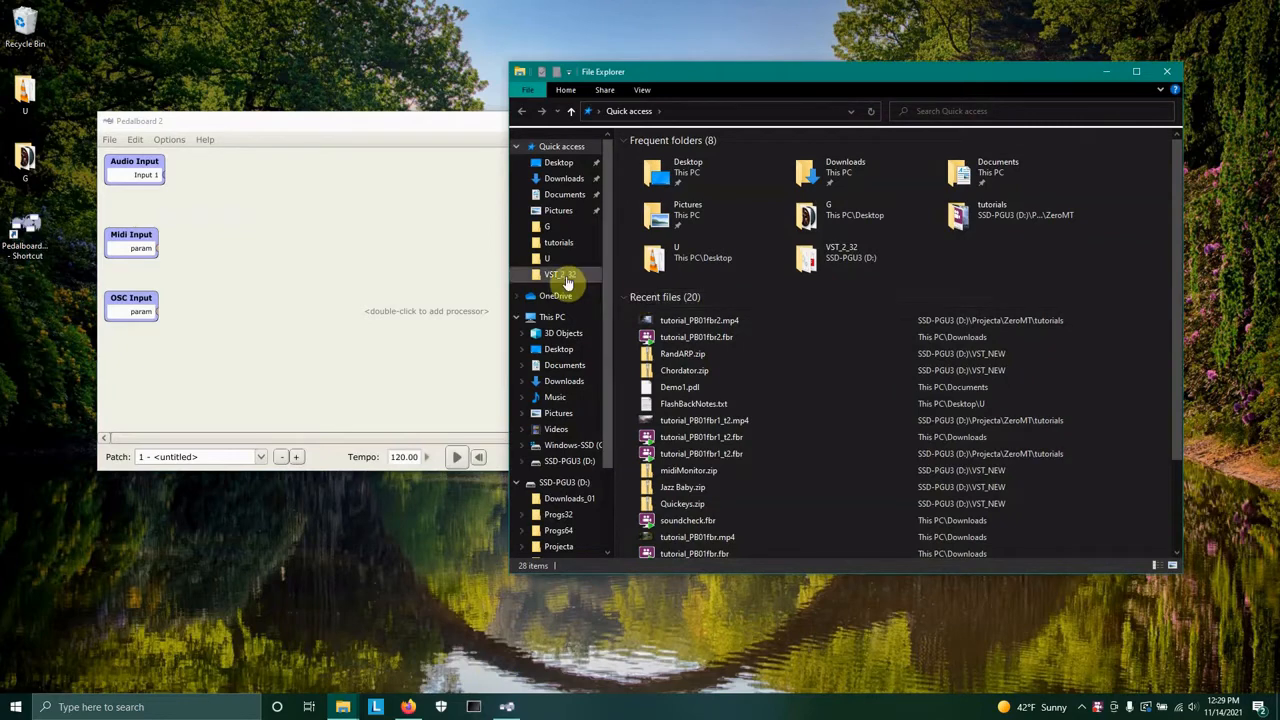
Browse to the VST_2_32 folder on drive D: and look over the plugin files it contains.
left_click(560, 274)
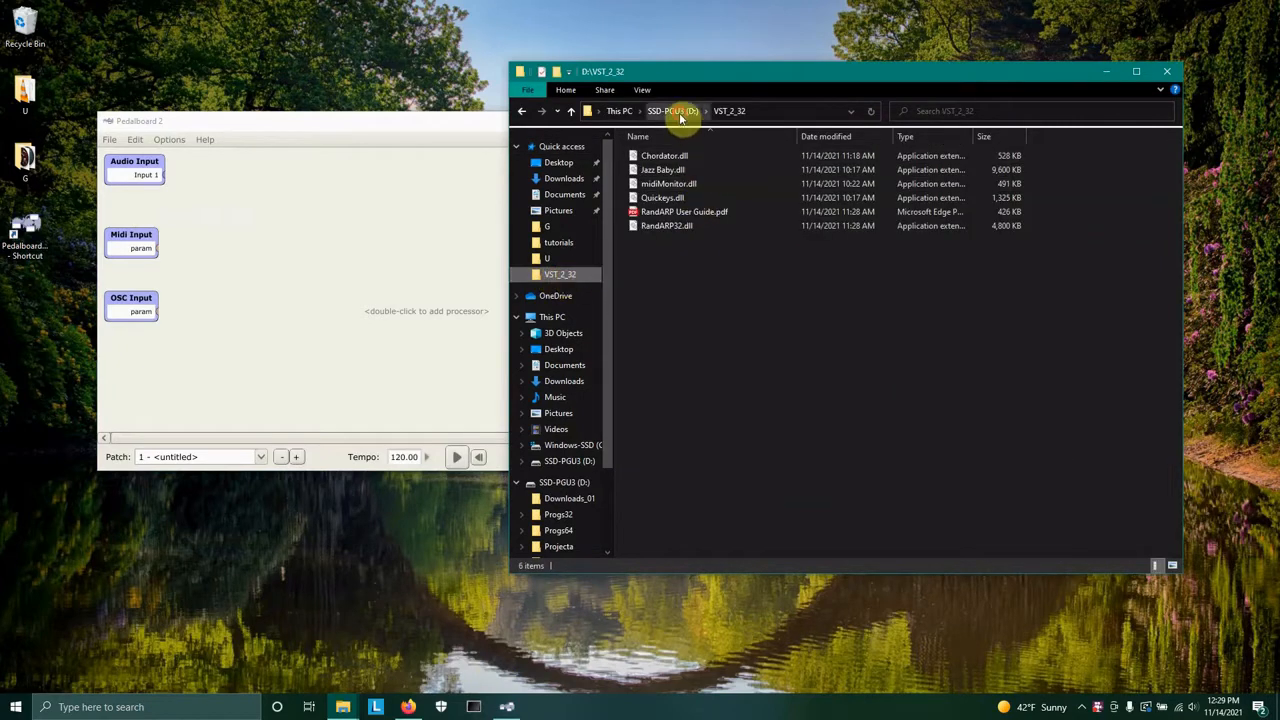
left_click(680, 111)
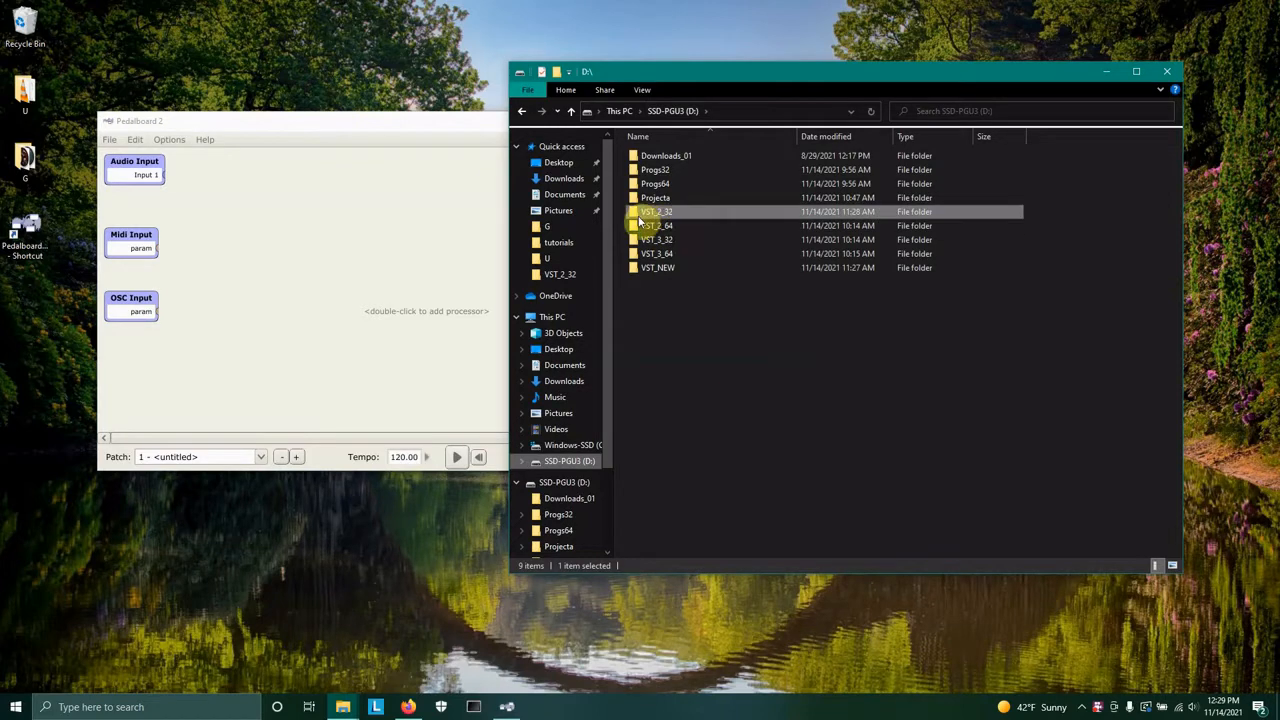
double_click(645, 214)
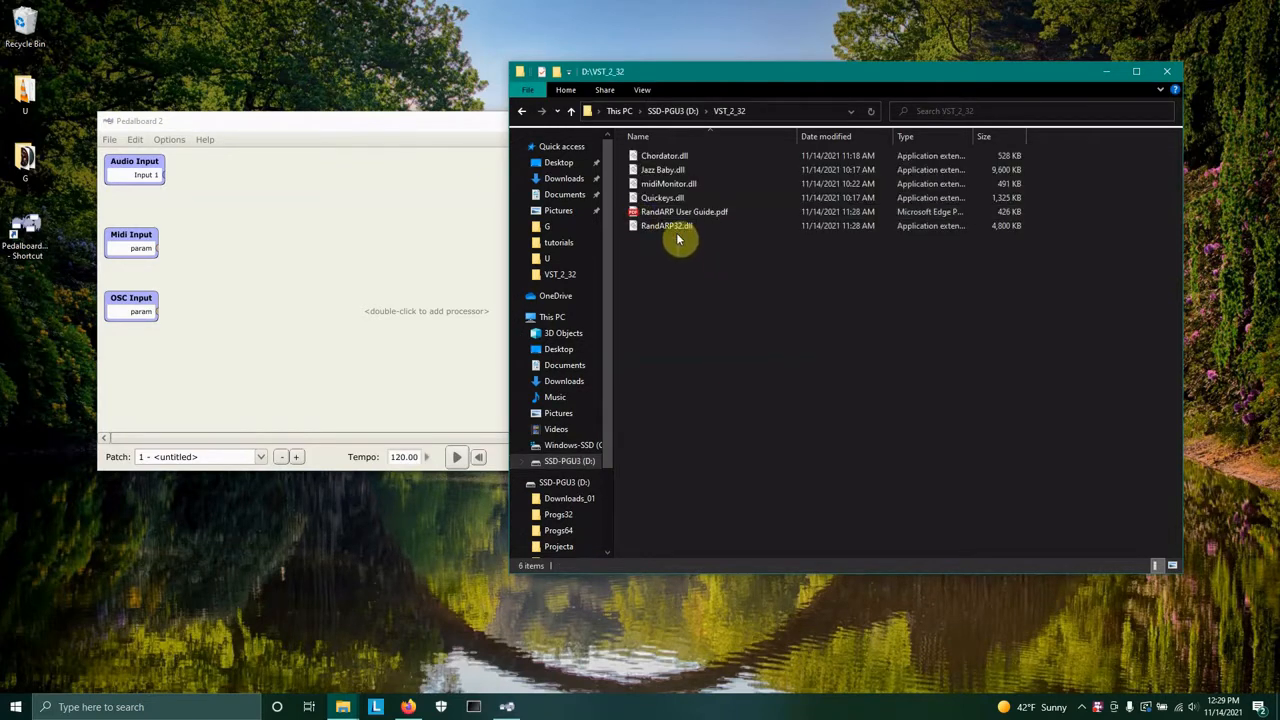
left_click_drag(677, 237, 653, 155)
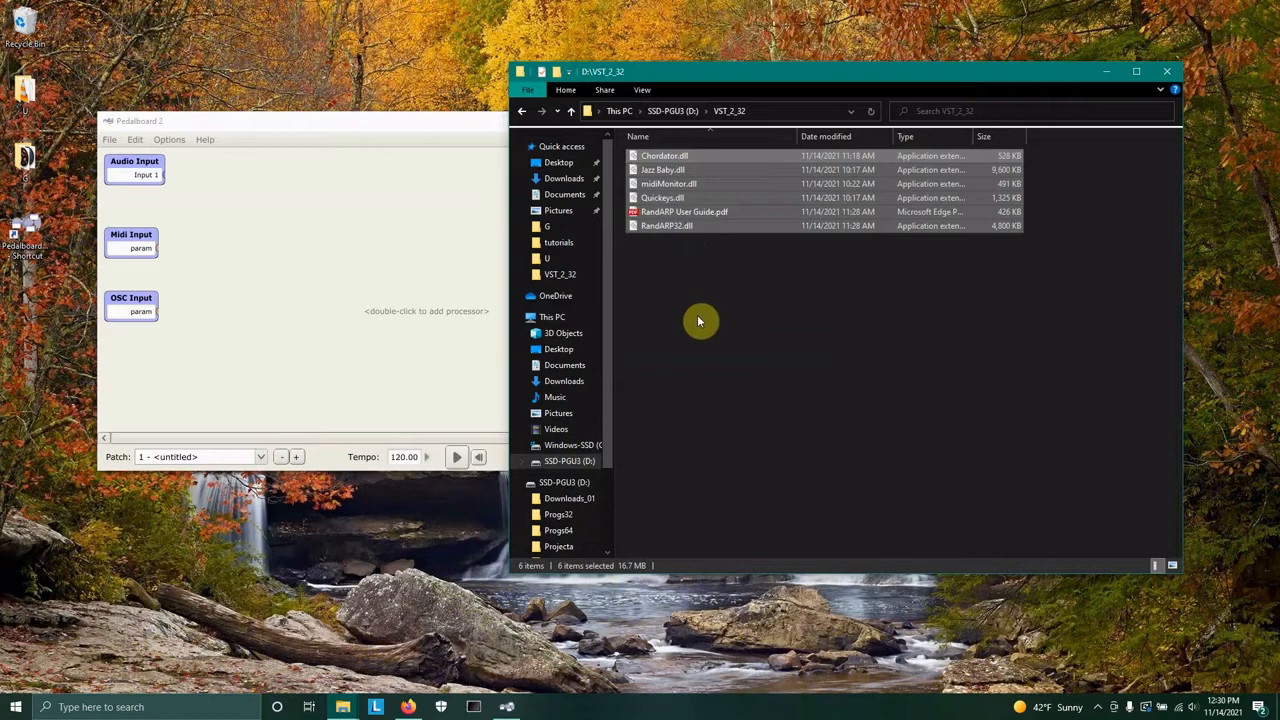
left_click(698, 320)
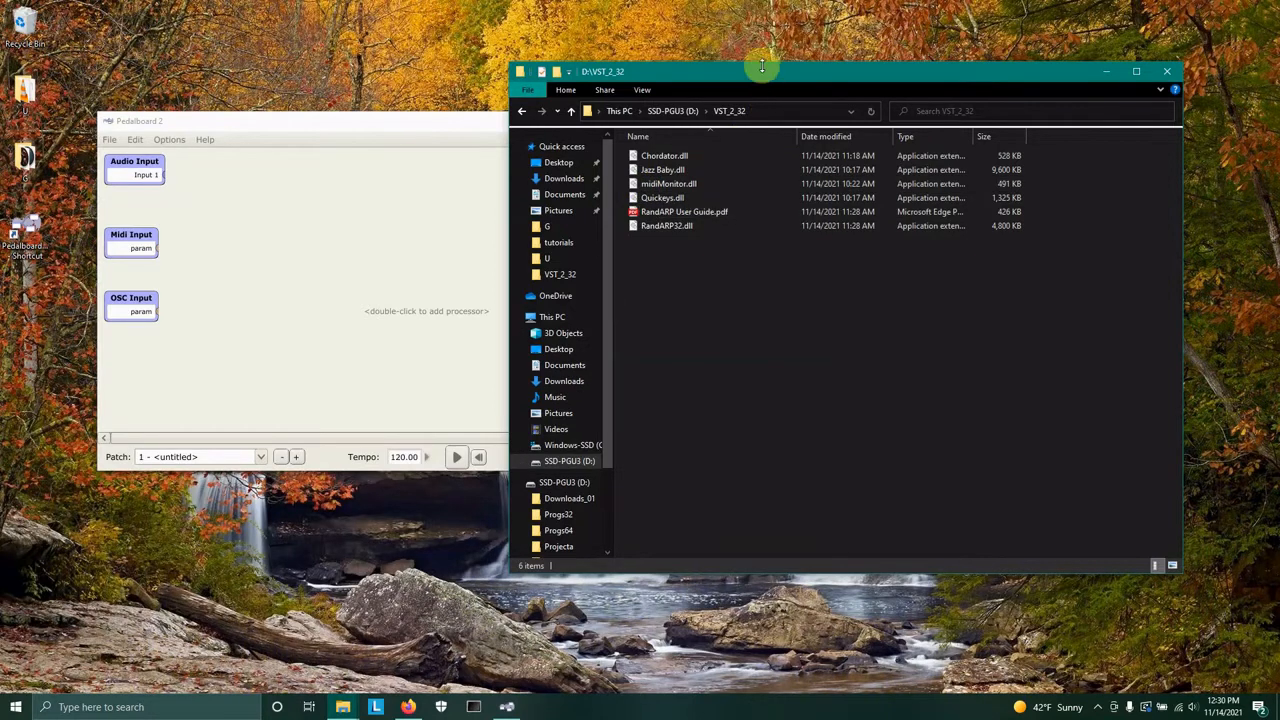
left_click_drag(762, 74, 810, 65)
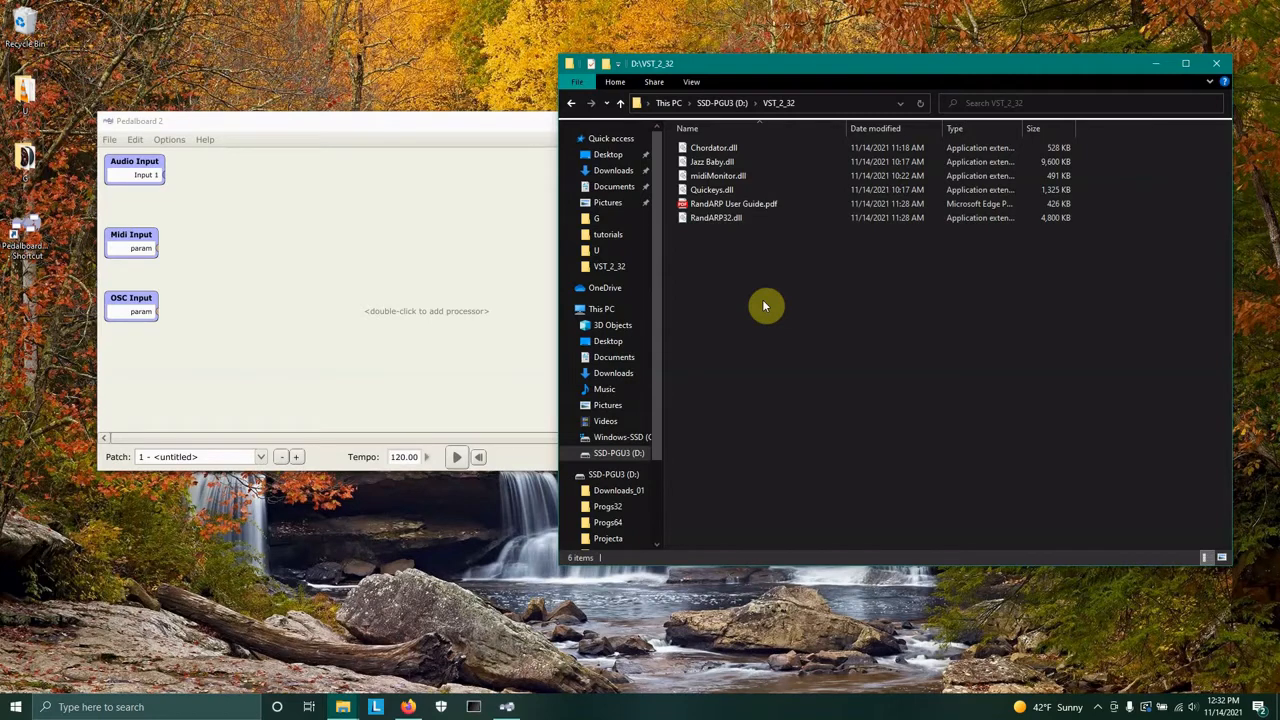
Open the Demo1.pdl patch from the Documents folder in Pedalboard 2.
left_click(128, 137)
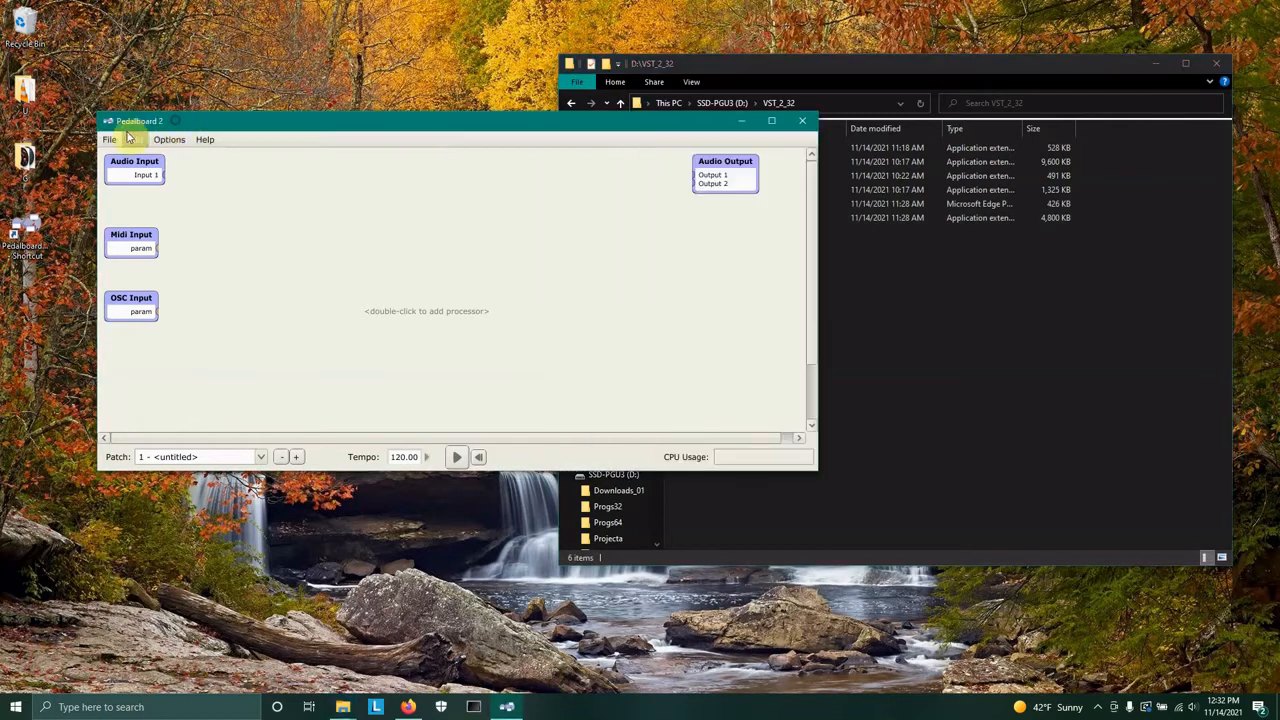
left_click(110, 139)
left_click(133, 169)
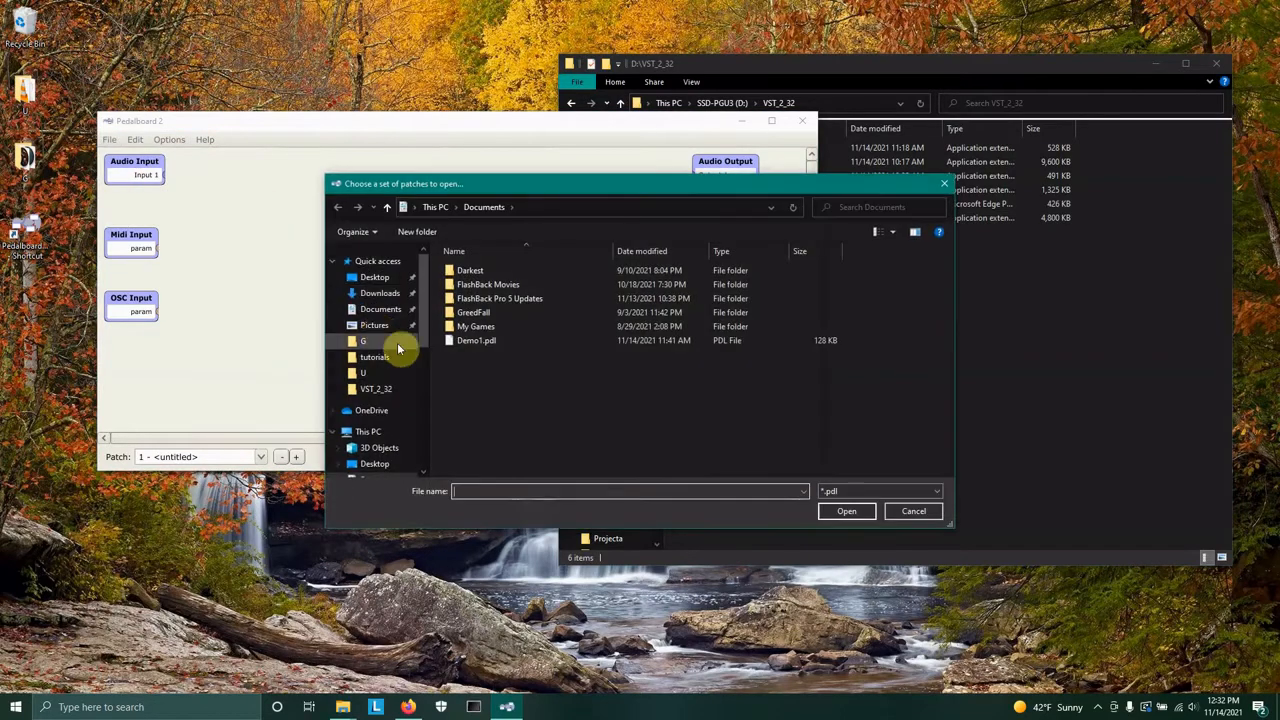
left_click(470, 340)
left_click(846, 511)
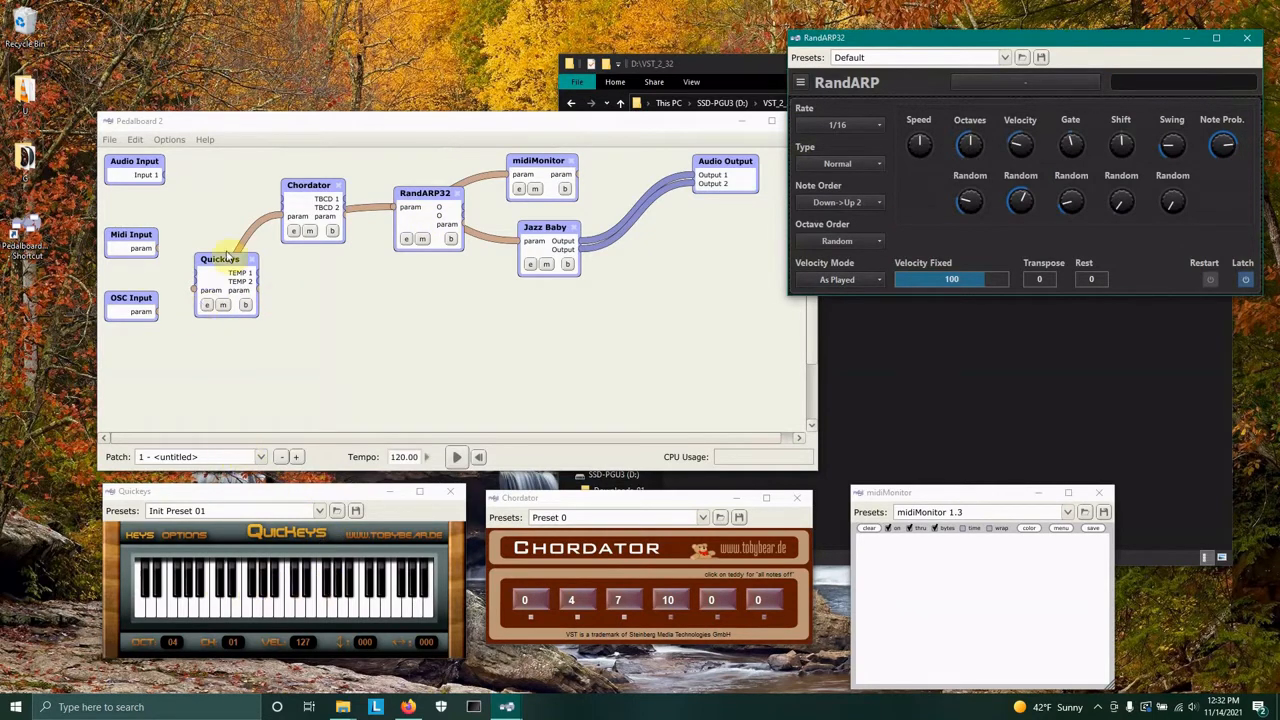
Switch on RandARP's Latch and play a key on the Quickeys keyboard to start the arpeggio.
left_click(1247, 280)
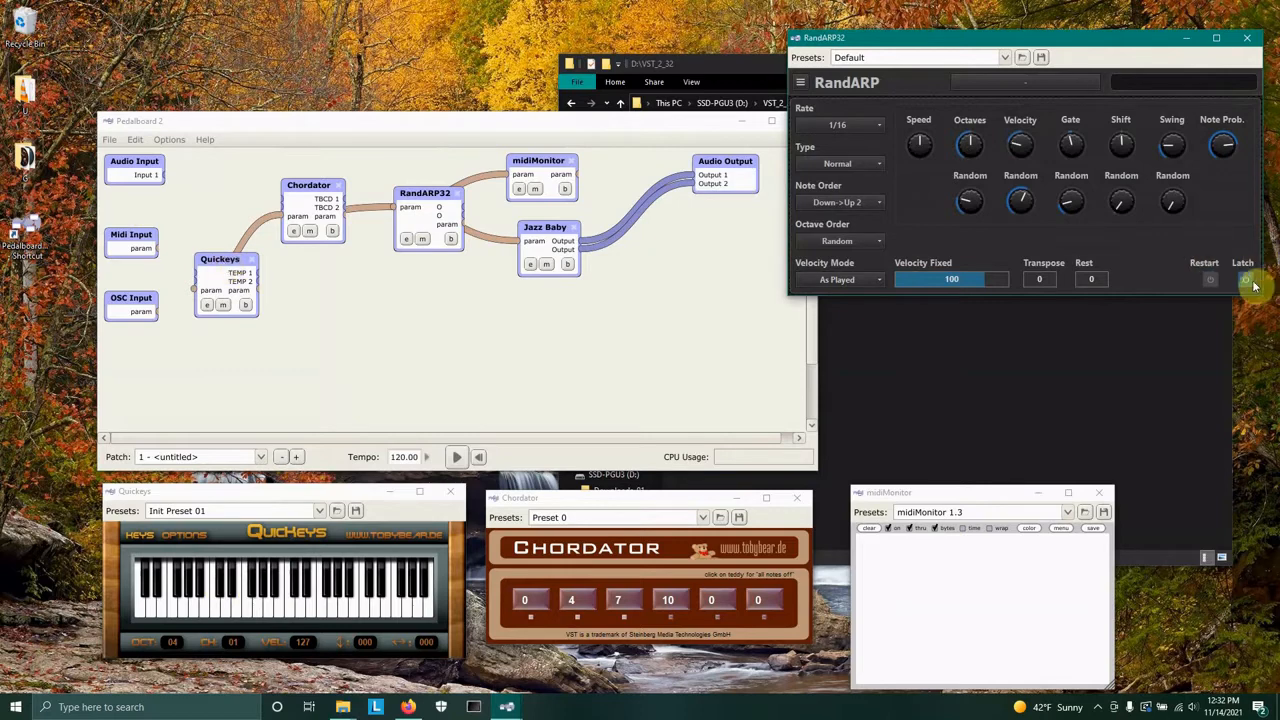
left_click(1245, 281)
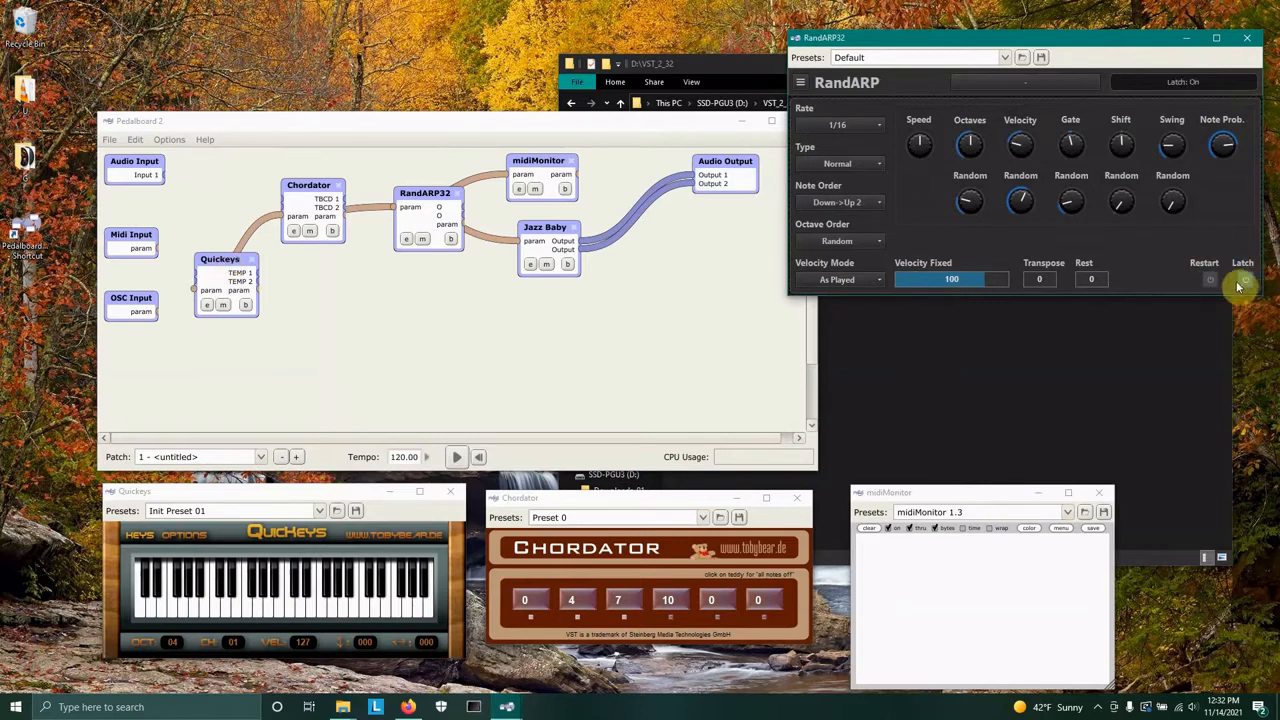
left_click(268, 533)
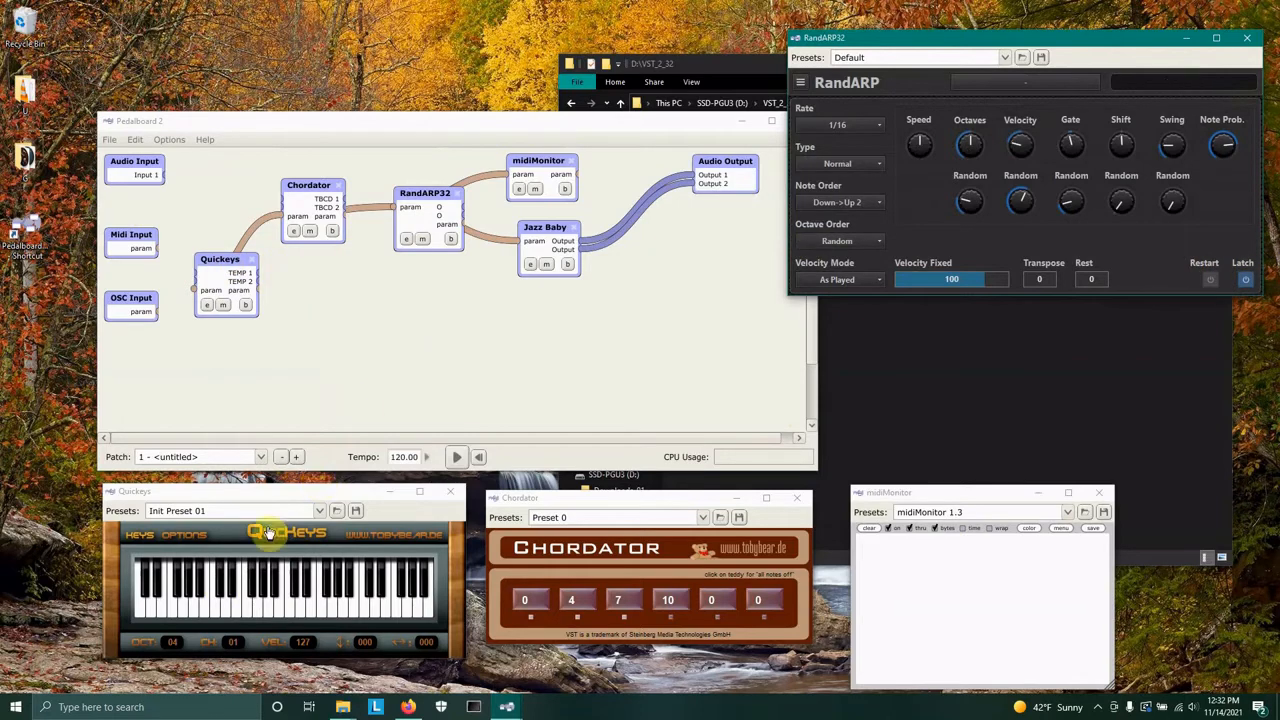
left_click(216, 610)
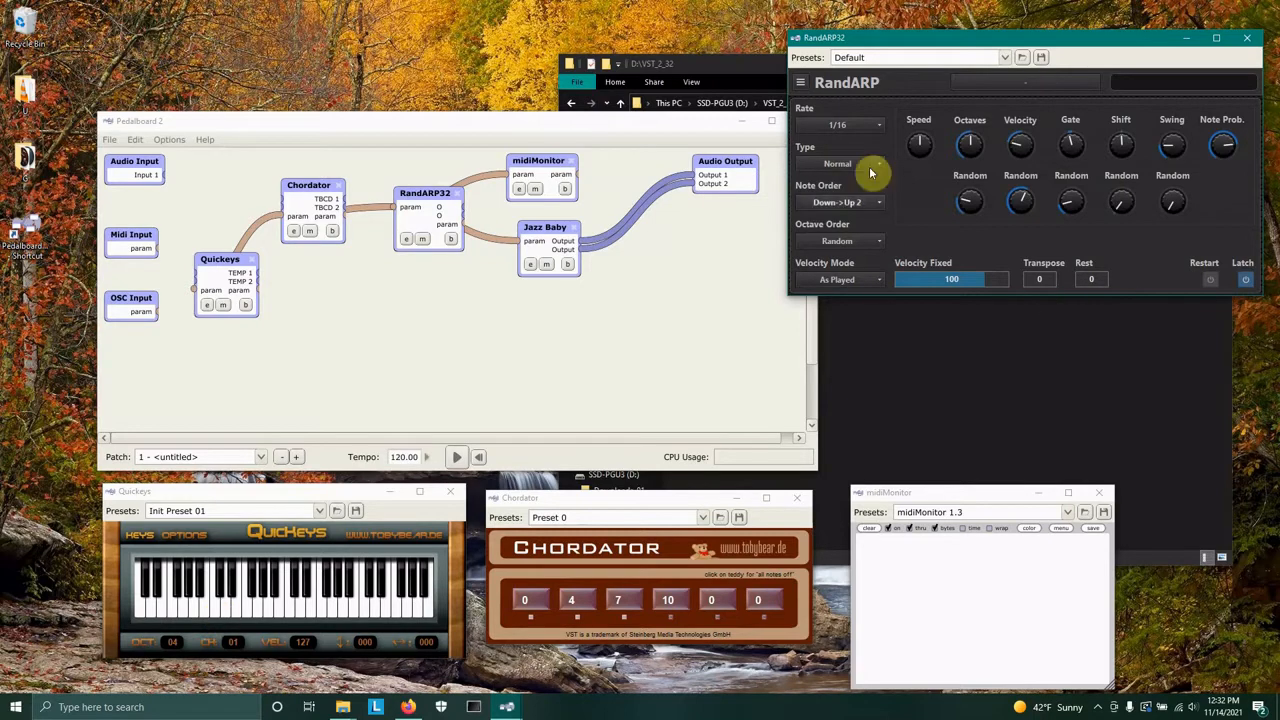
left_click(218, 615)
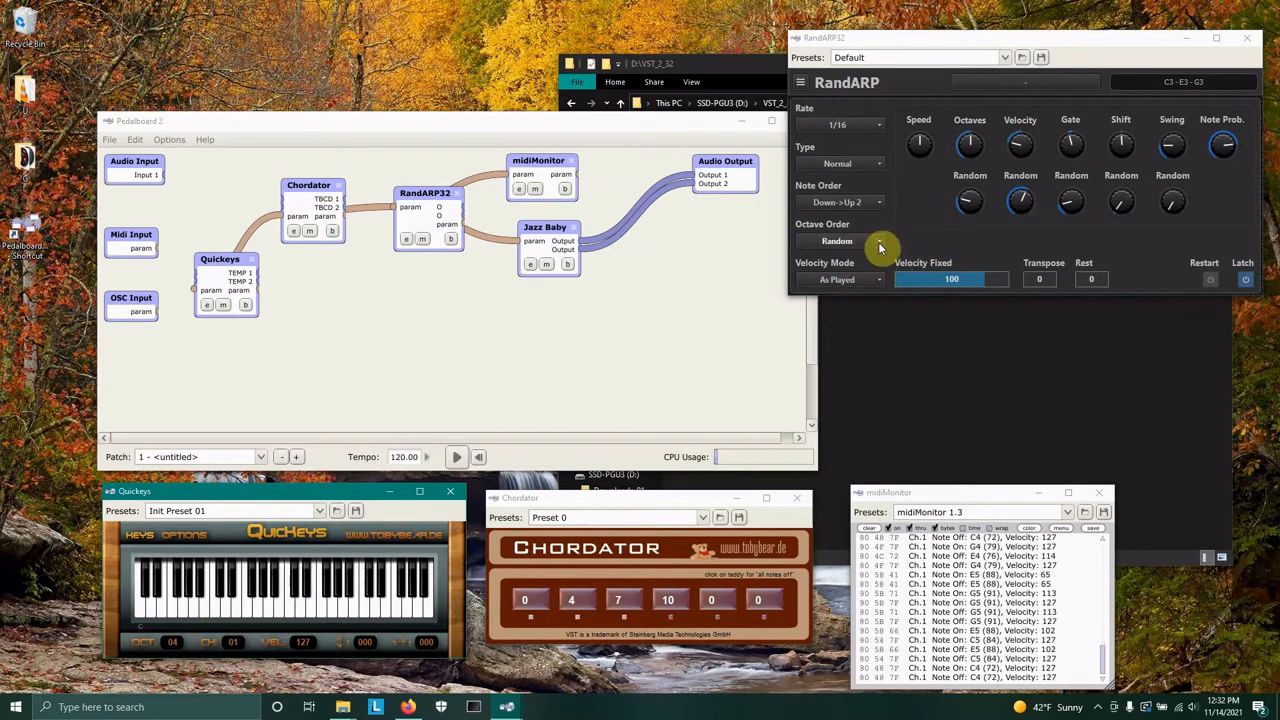
Set RandARP's Note Order to Random and widen the Octaves range to 2 <=> 3 with some octave randomness.
left_click(878, 202)
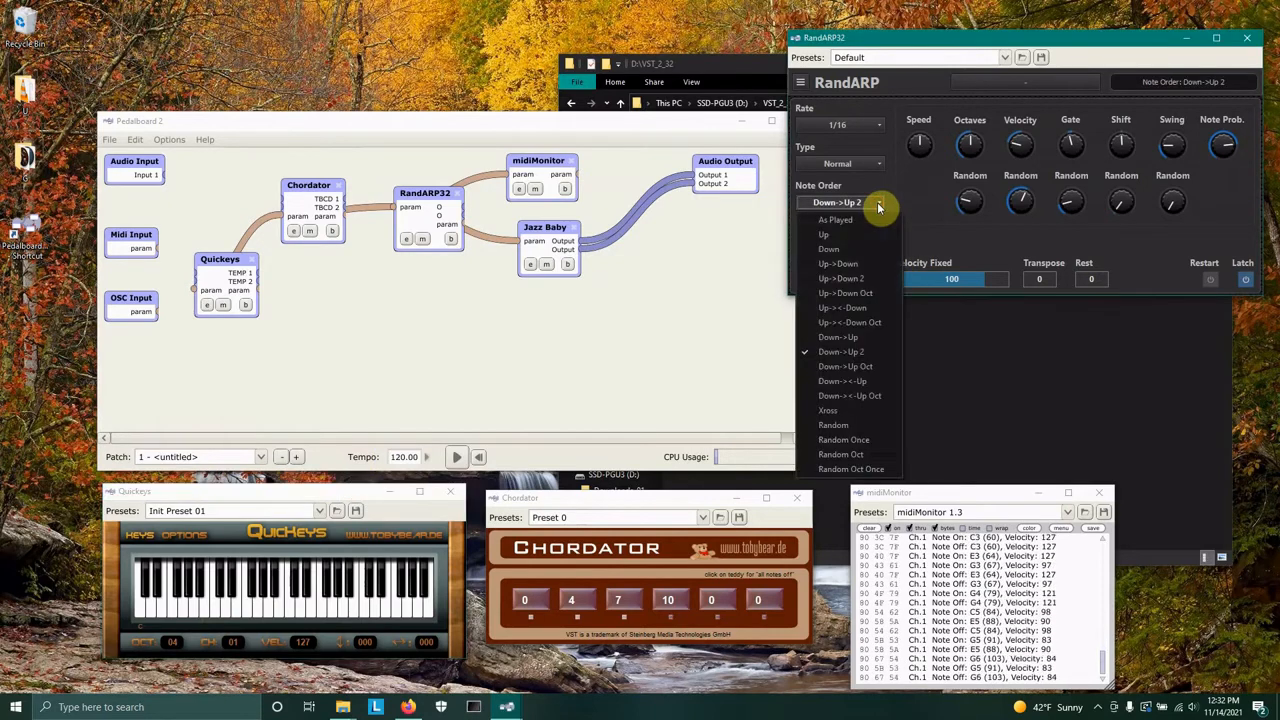
left_click(866, 425)
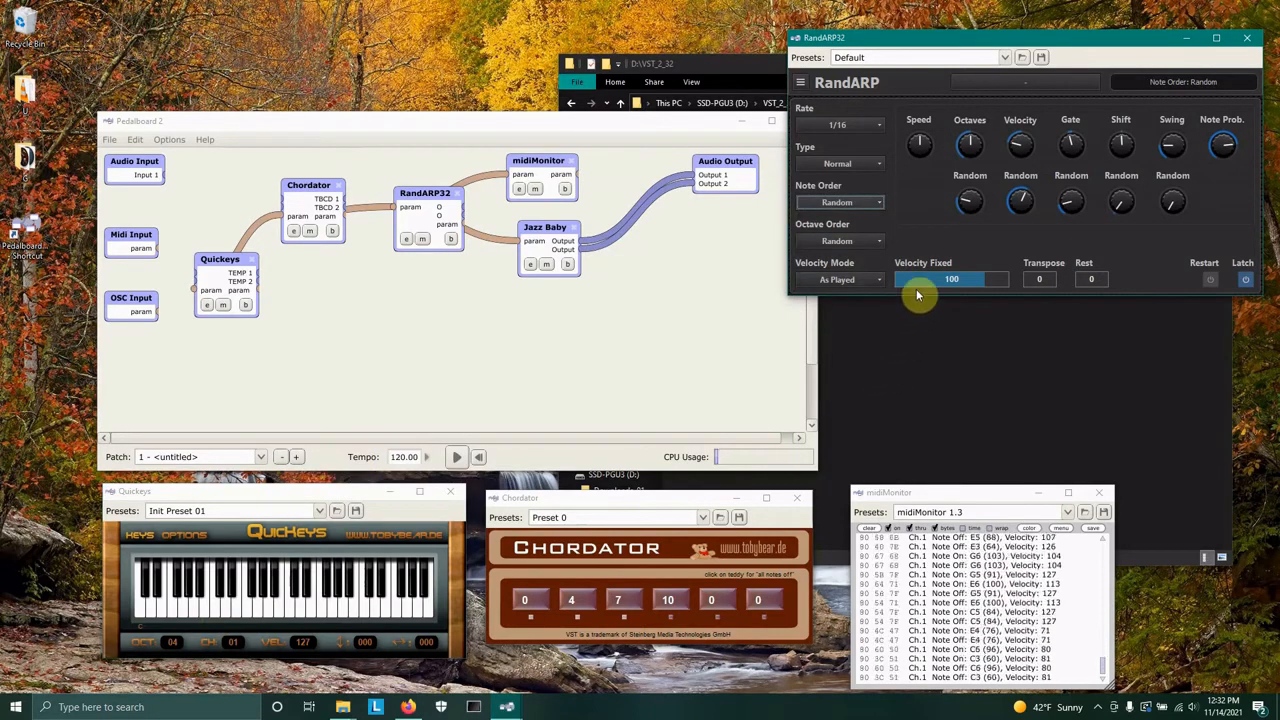
left_click(969, 147)
left_click_drag(967, 148, 968, 157)
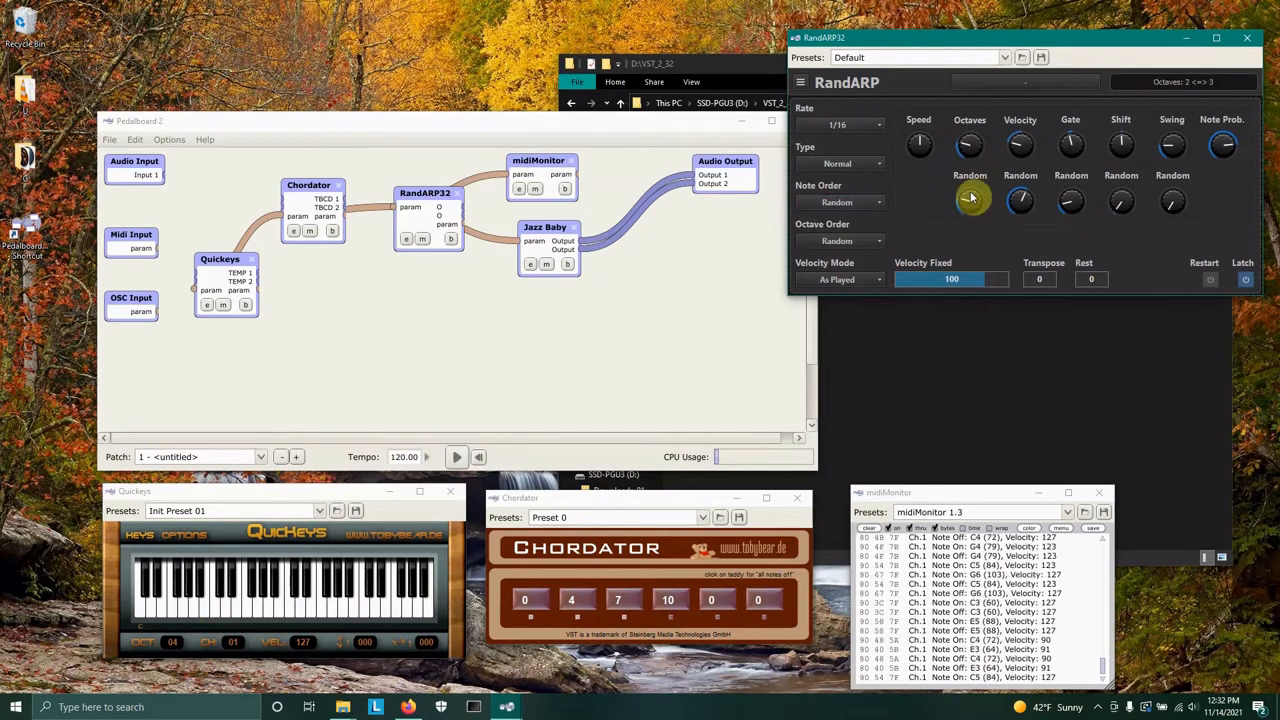
left_click_drag(976, 200, 976, 186)
Turn up the Velocity and Gate random knobs and set Note Probability to about 69%.
left_click_drag(1016, 149, 1026, 192)
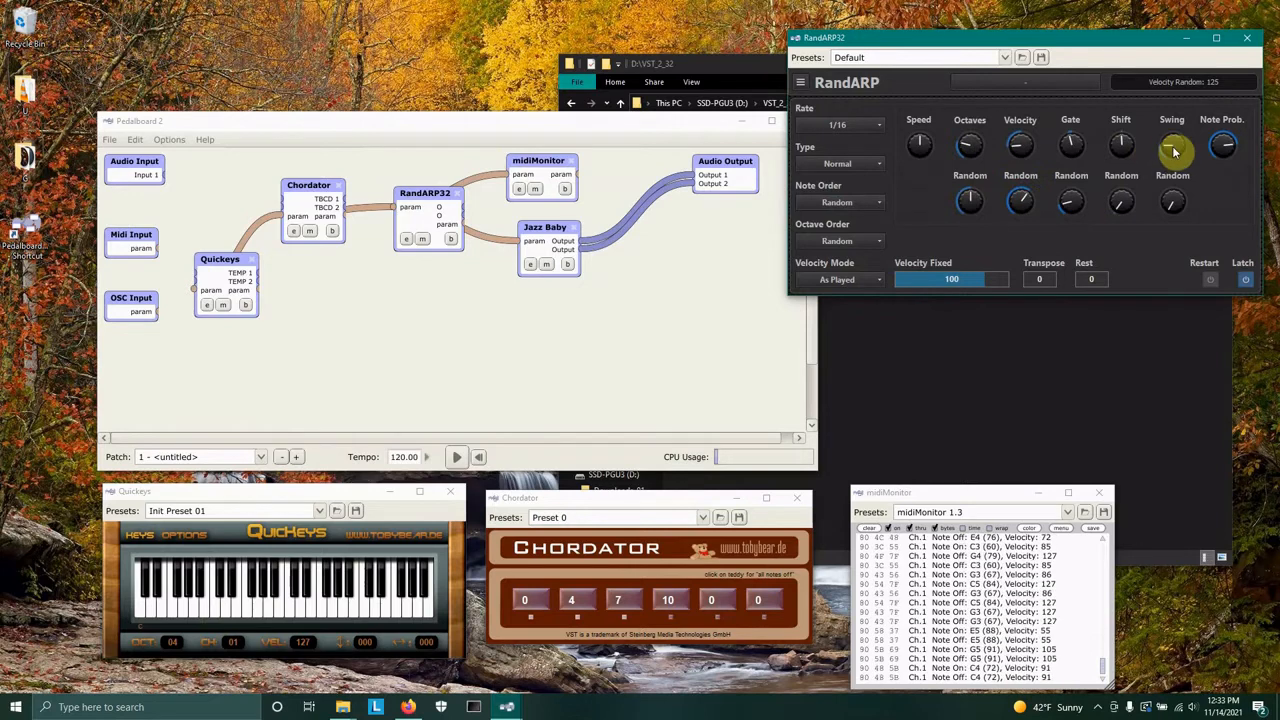
left_click_drag(1174, 149, 1232, 172)
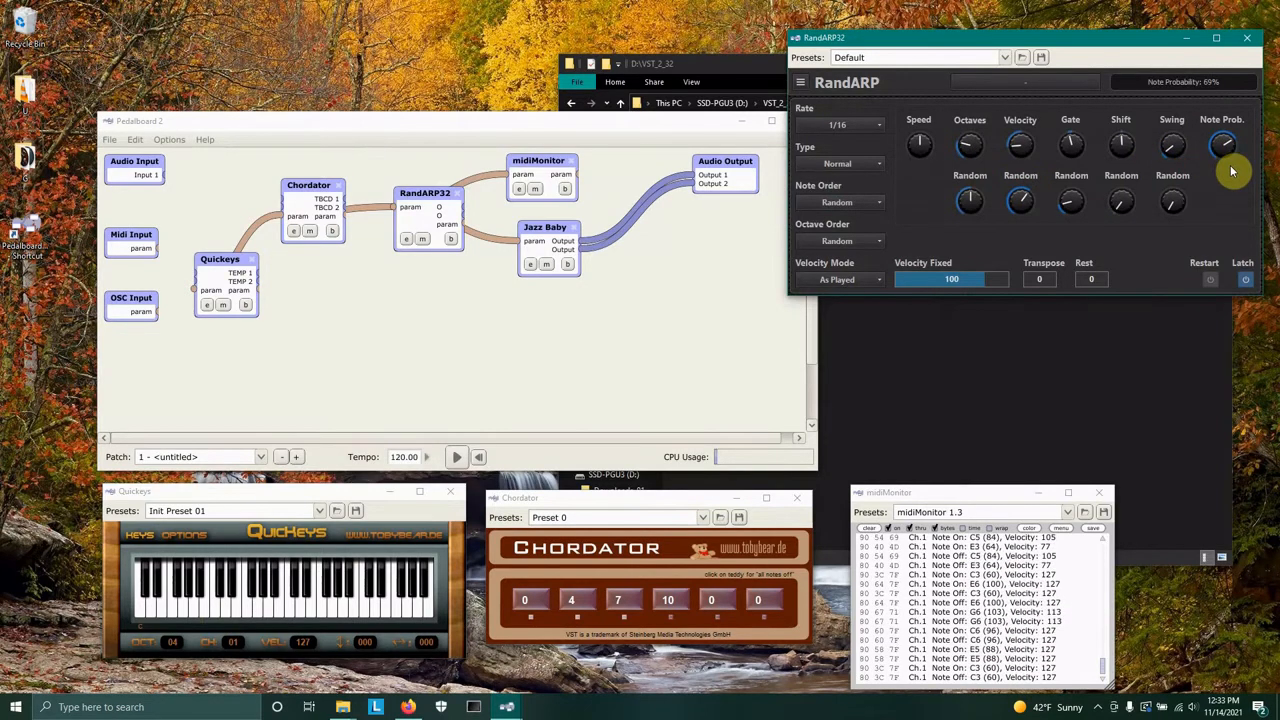
left_click_drag(1060, 200, 1077, 145)
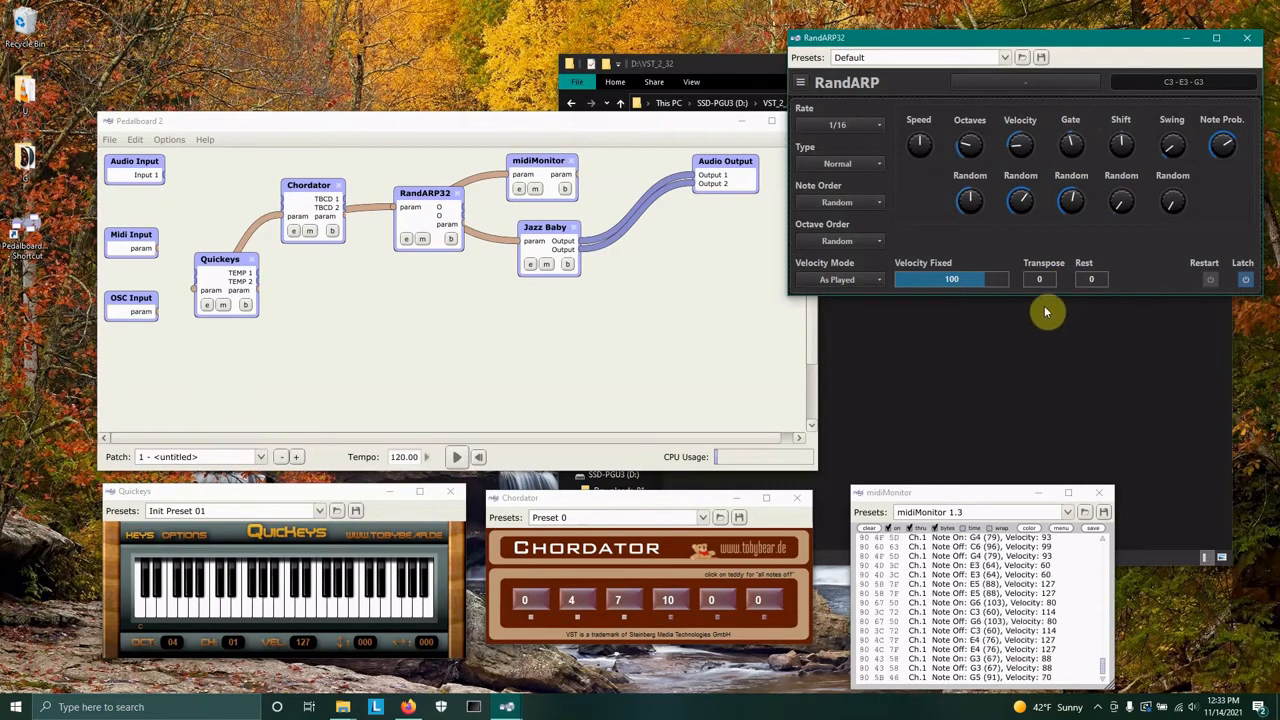
Try a Transpose of +3, return Transpose to 0, and switch RandARP's Latch off.
scroll(1042, 279, "up", 3)
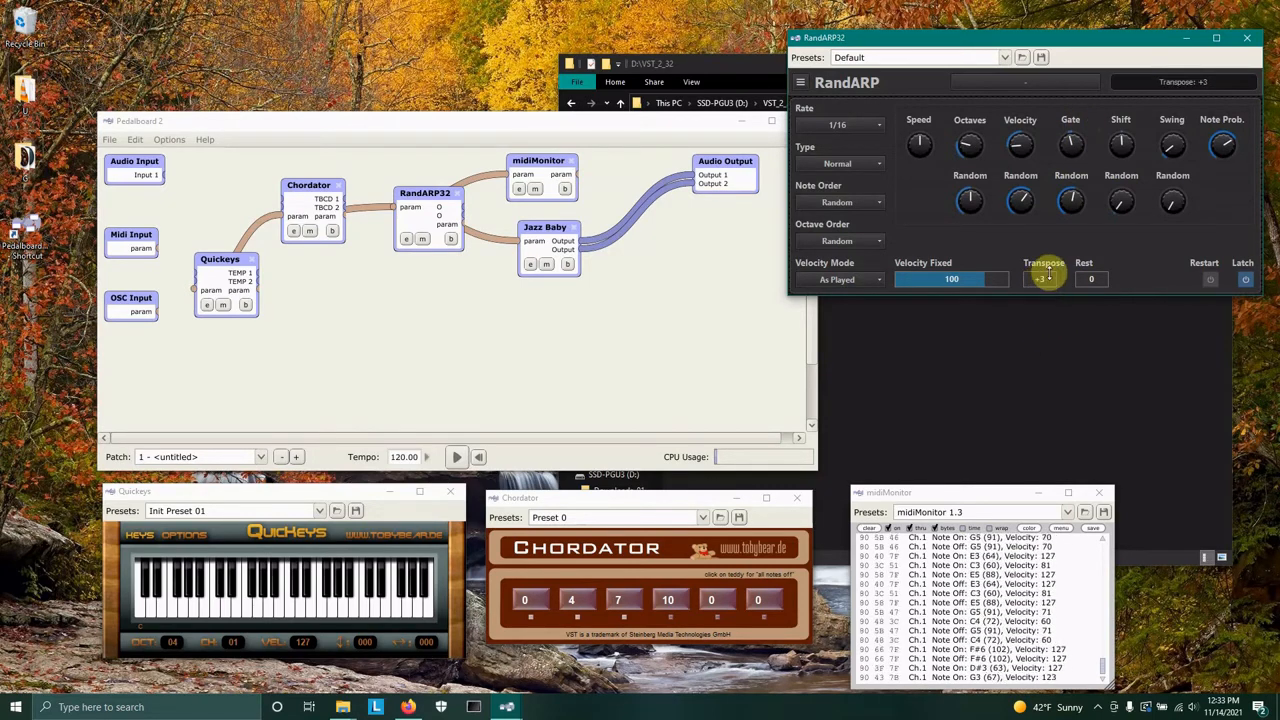
scroll(1048, 273, "up", 3)
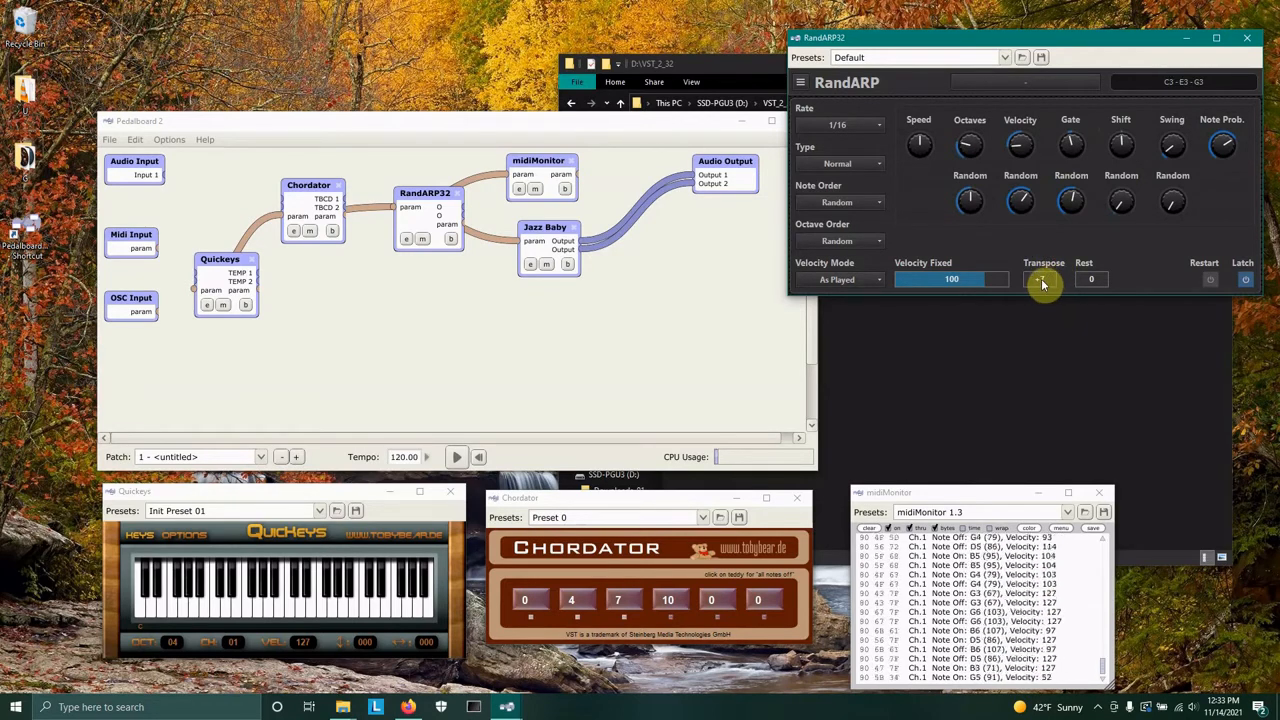
scroll(1043, 279, "down", 3)
scroll(1043, 285, "down", 4)
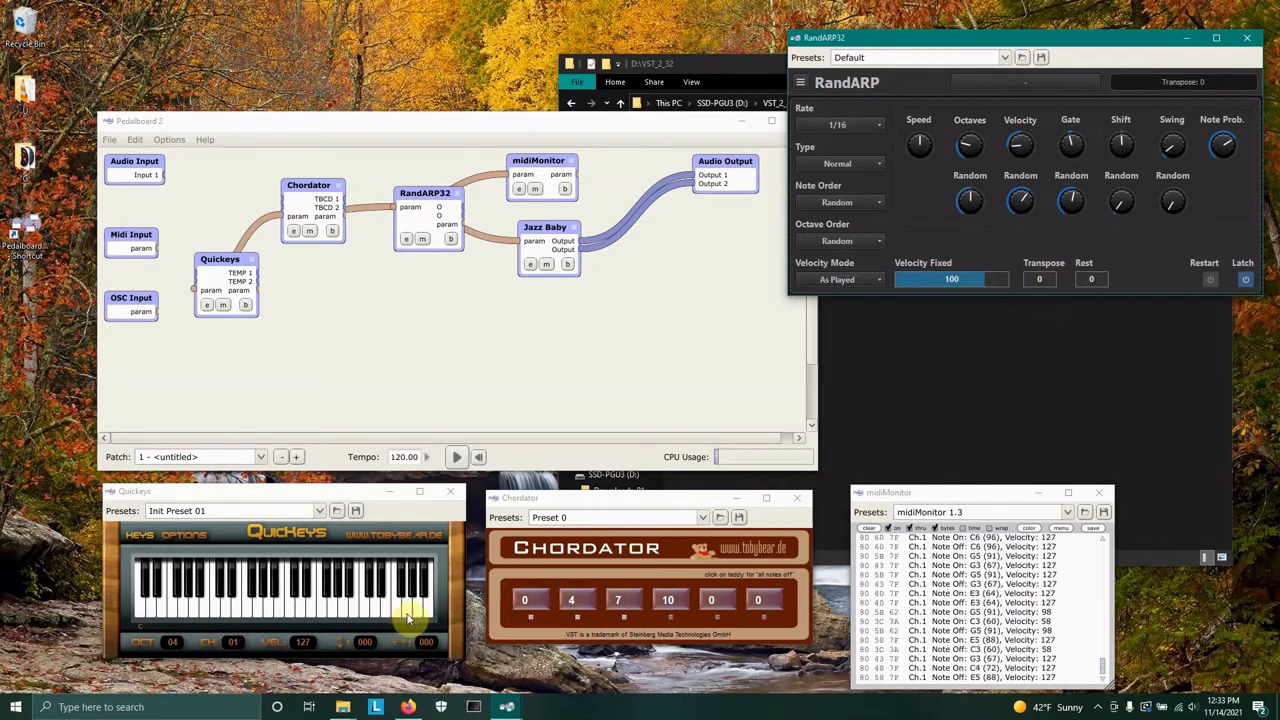
left_click(1245, 280)
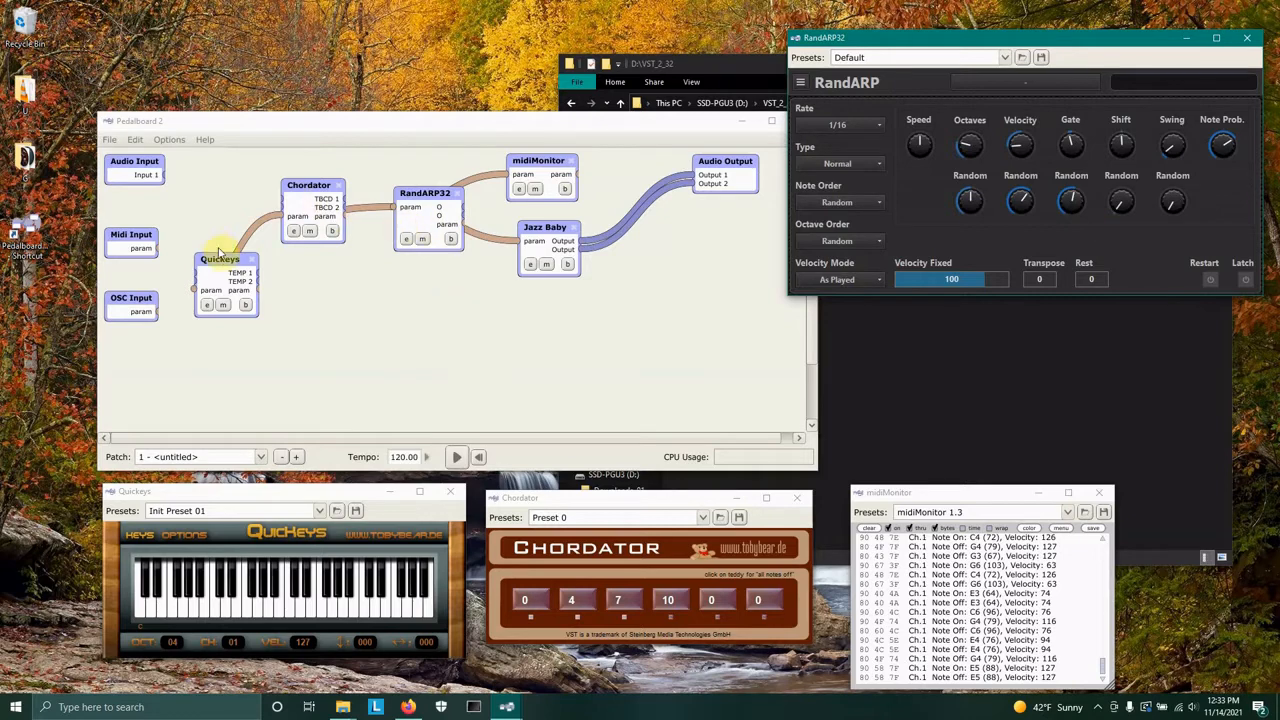
Rearrange the Quickeys, Chordator, RandARP32, midiMonitor and Jazz Baby nodes in the patch layout.
left_click_drag(216, 262, 189, 253)
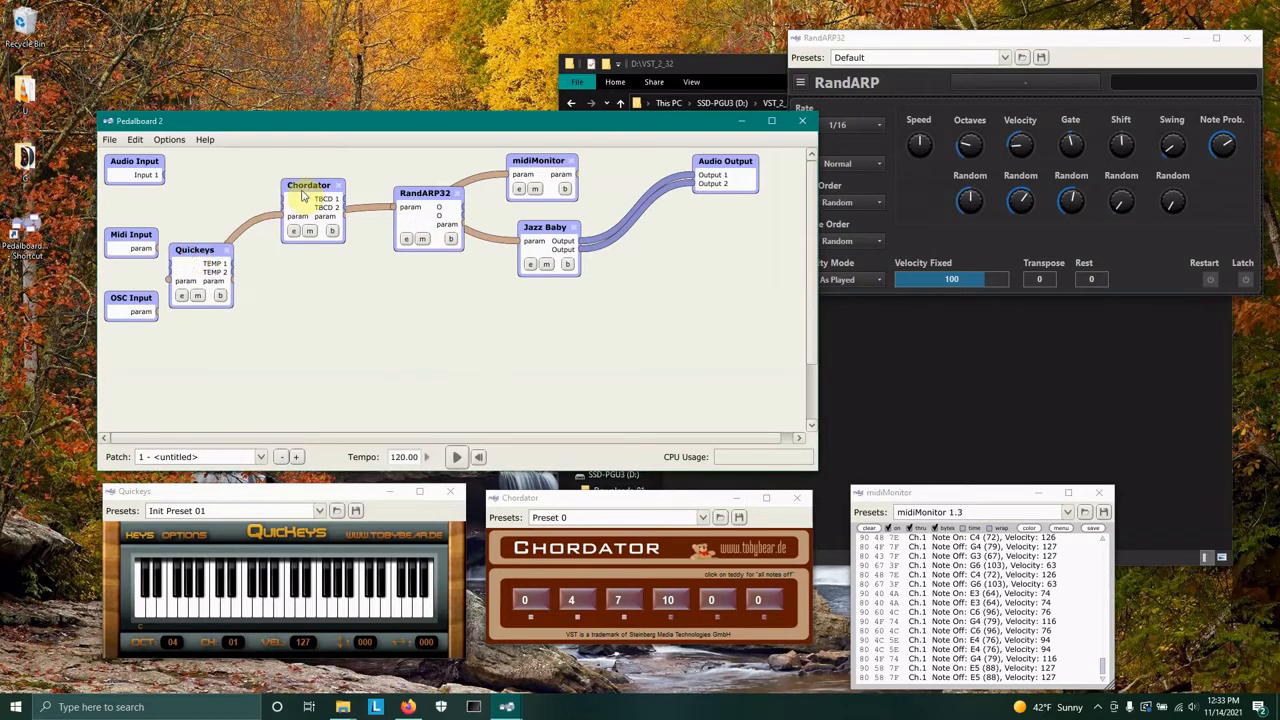
left_click_drag(298, 188, 264, 192)
left_click_drag(400, 196, 342, 193)
left_click_drag(512, 170, 534, 167)
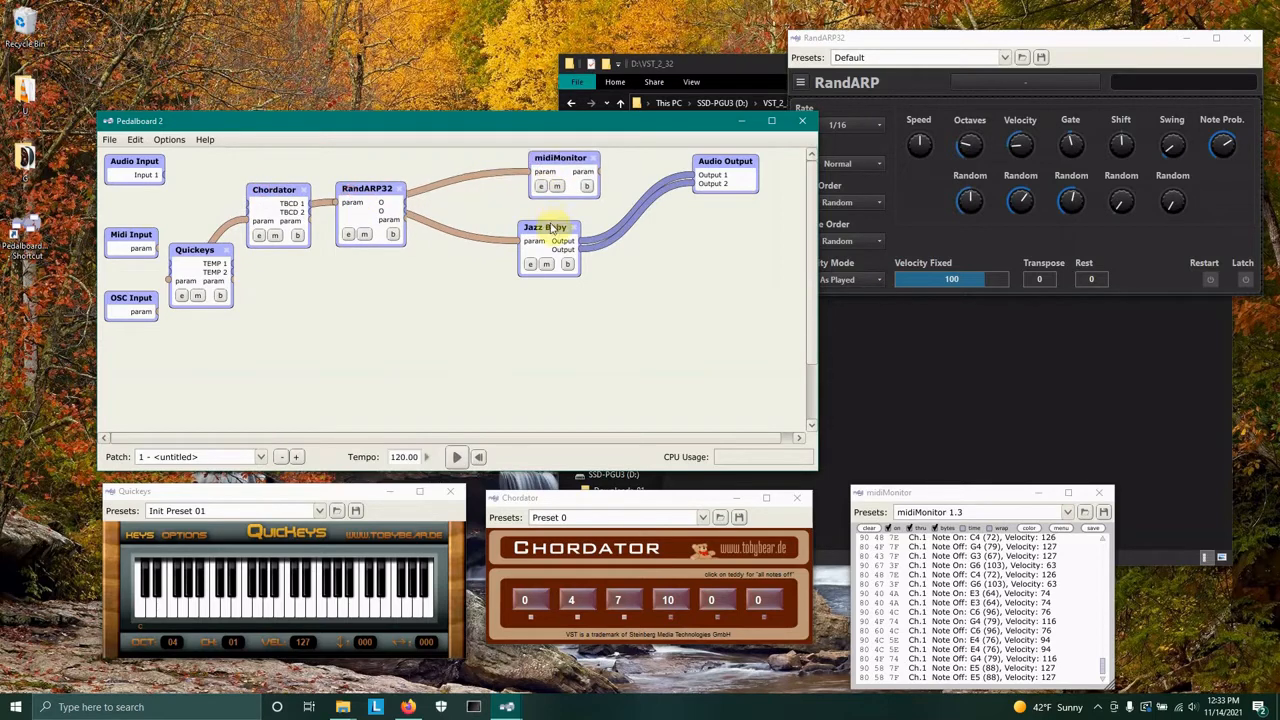
left_click_drag(550, 228, 567, 225)
Add a second RandARP32 processor below the chain and connect Chordator's output to its input.
right_click(475, 289)
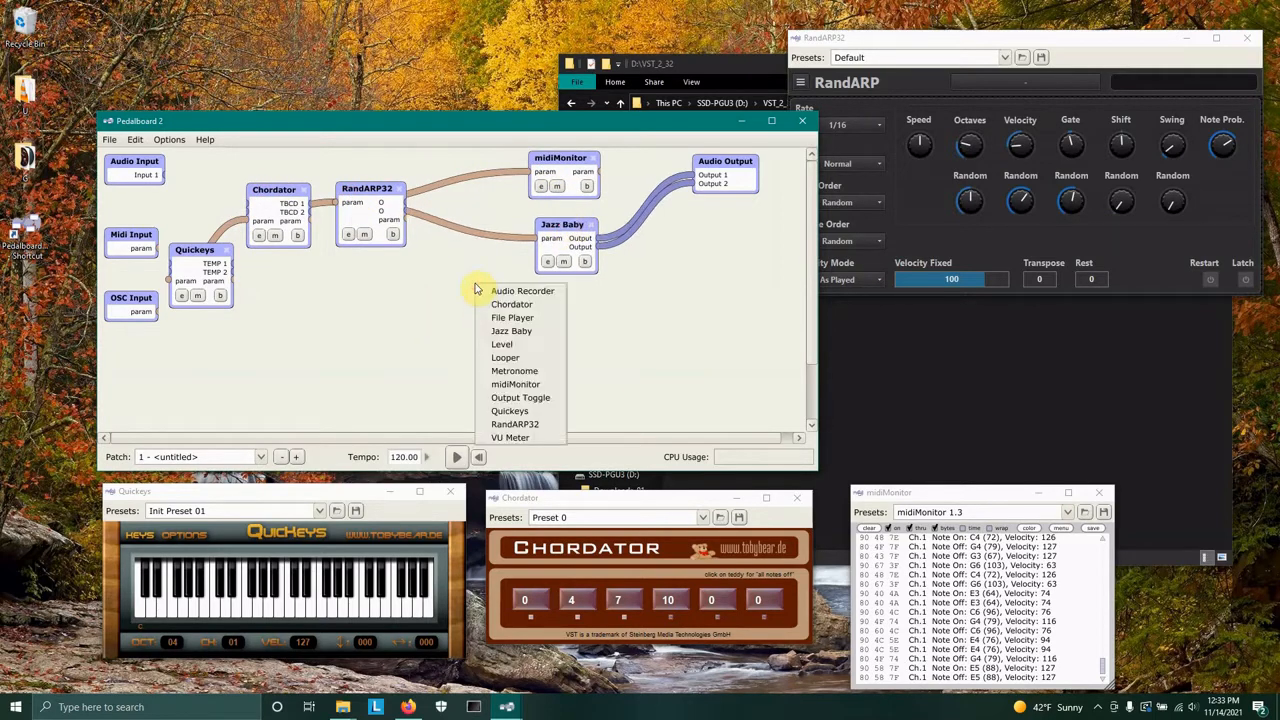
left_click(544, 424)
left_click_drag(486, 291, 447, 299)
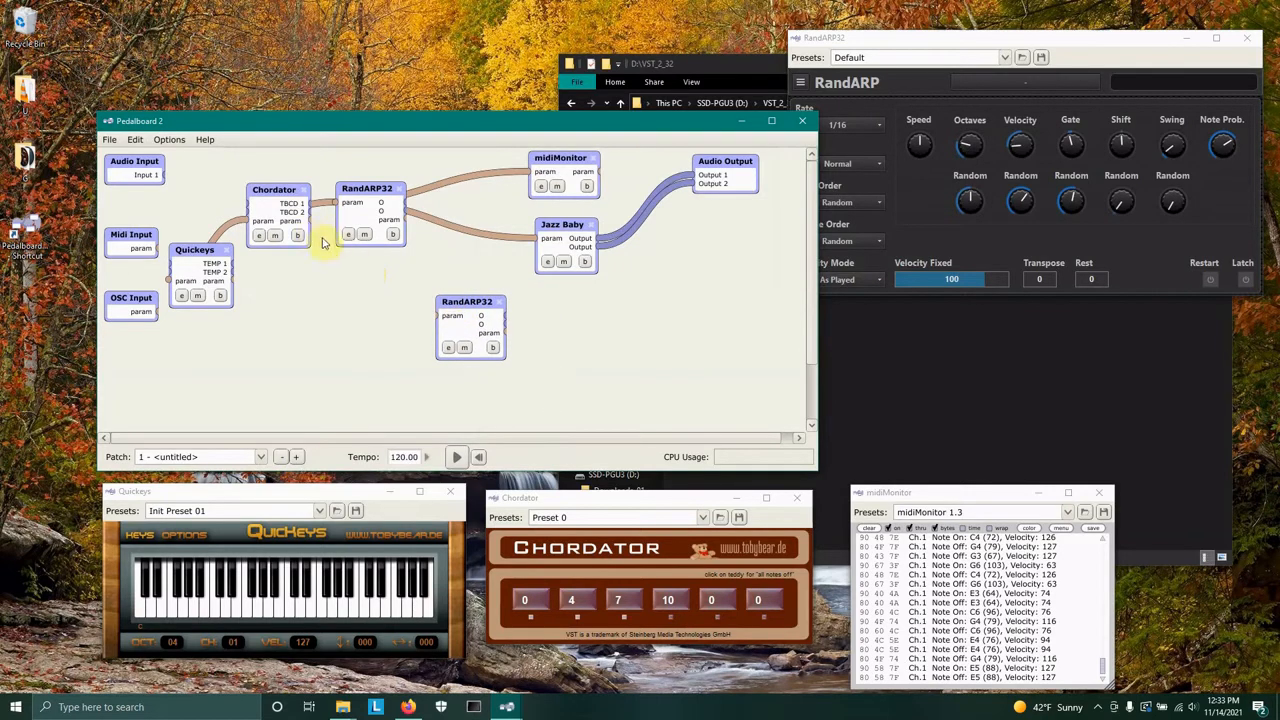
left_click_drag(312, 226, 392, 305)
left_click(697, 176)
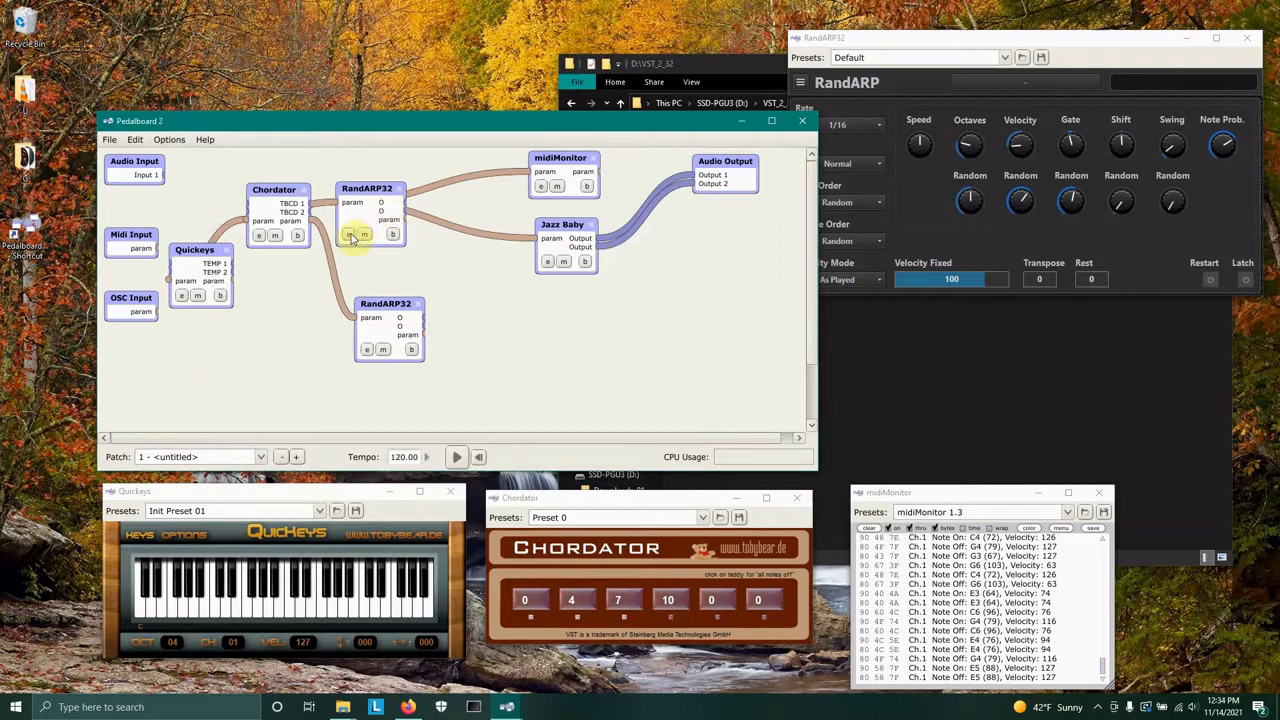
Set the RandARP Transpose to +7 and play a key on the Quickeys keyboard.
left_click(1044, 277)
left_click_drag(1044, 277, 1048, 250)
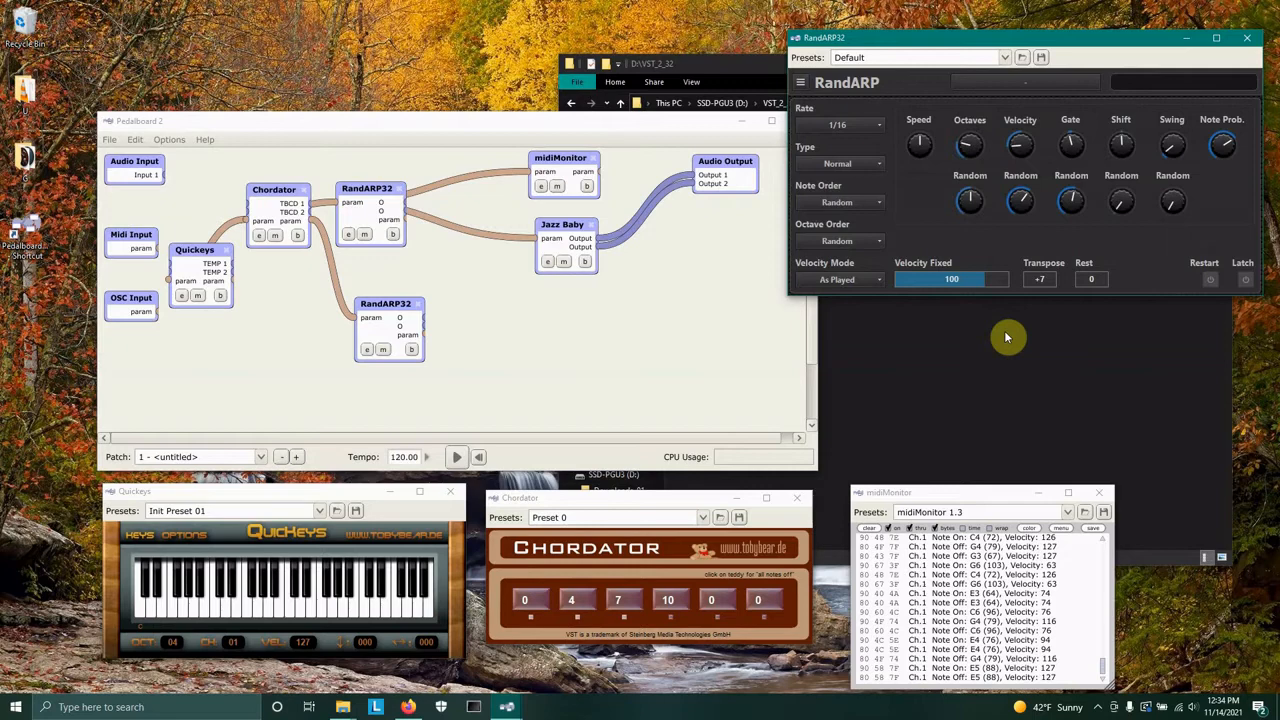
left_click(217, 615)
left_click(221, 612)
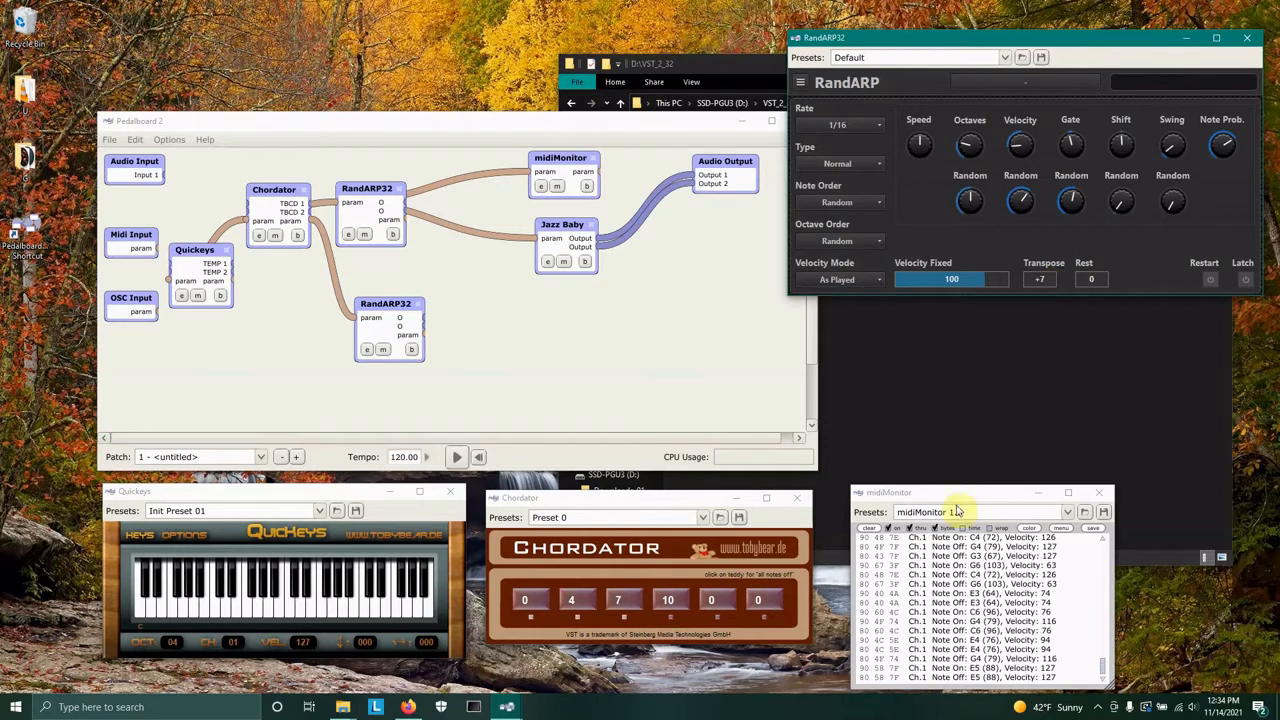
Clear the midiMonitor log and nudge the first RandARP32 node slightly right.
left_click(880, 527)
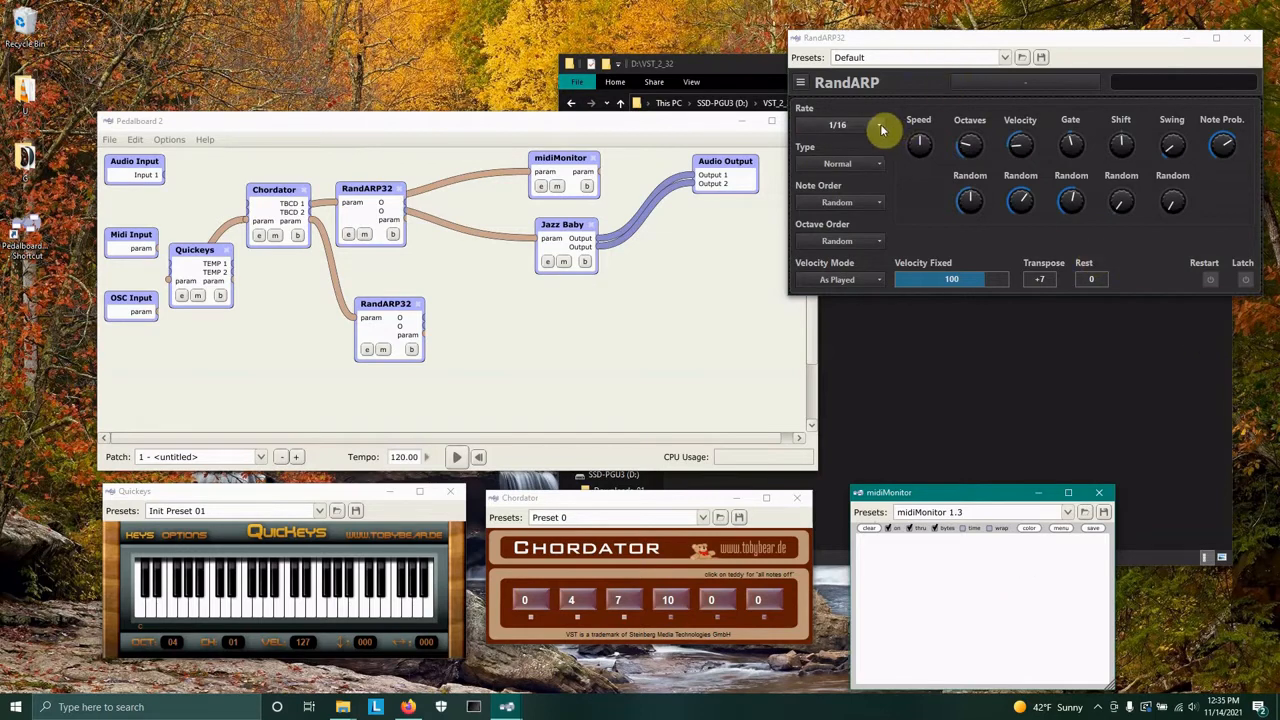
mouse_move(364, 205)
left_mouse_down()
mouse_move(397, 204)
mouse_move(381, 204)
left_mouse_up()
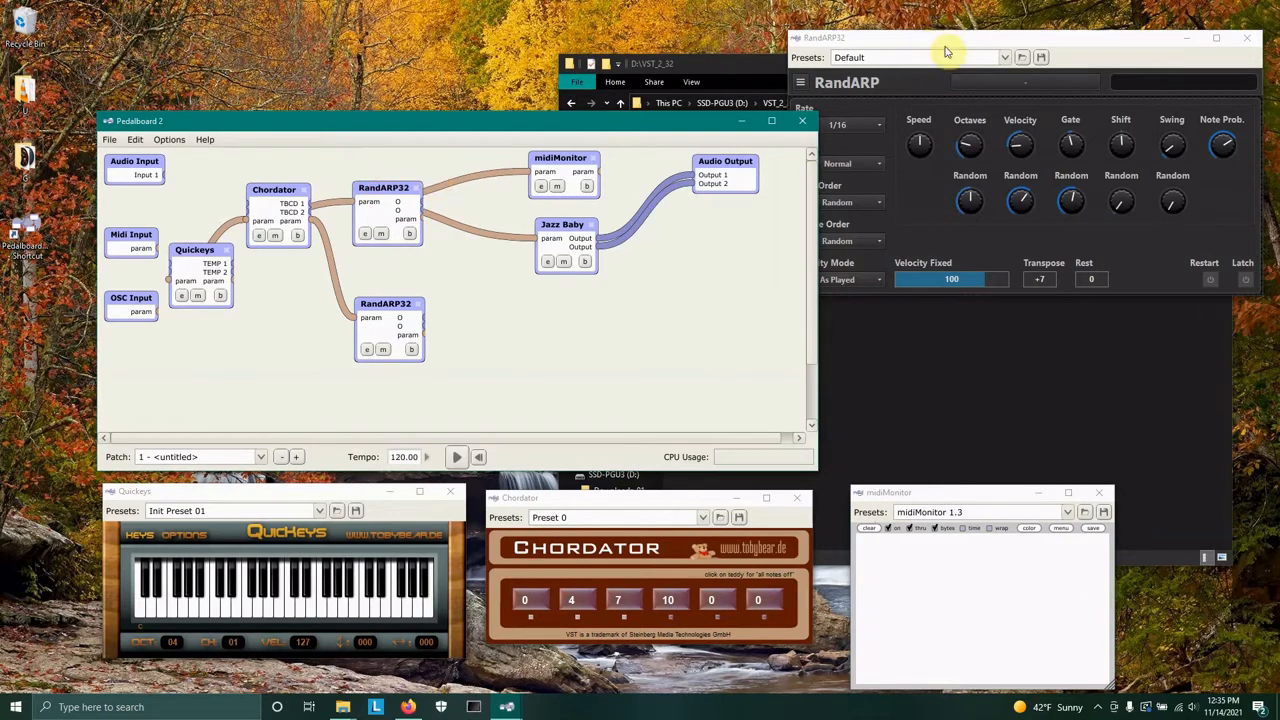
Open RandARP's Rate options to review them, then close the list without changing it.
left_click(977, 45)
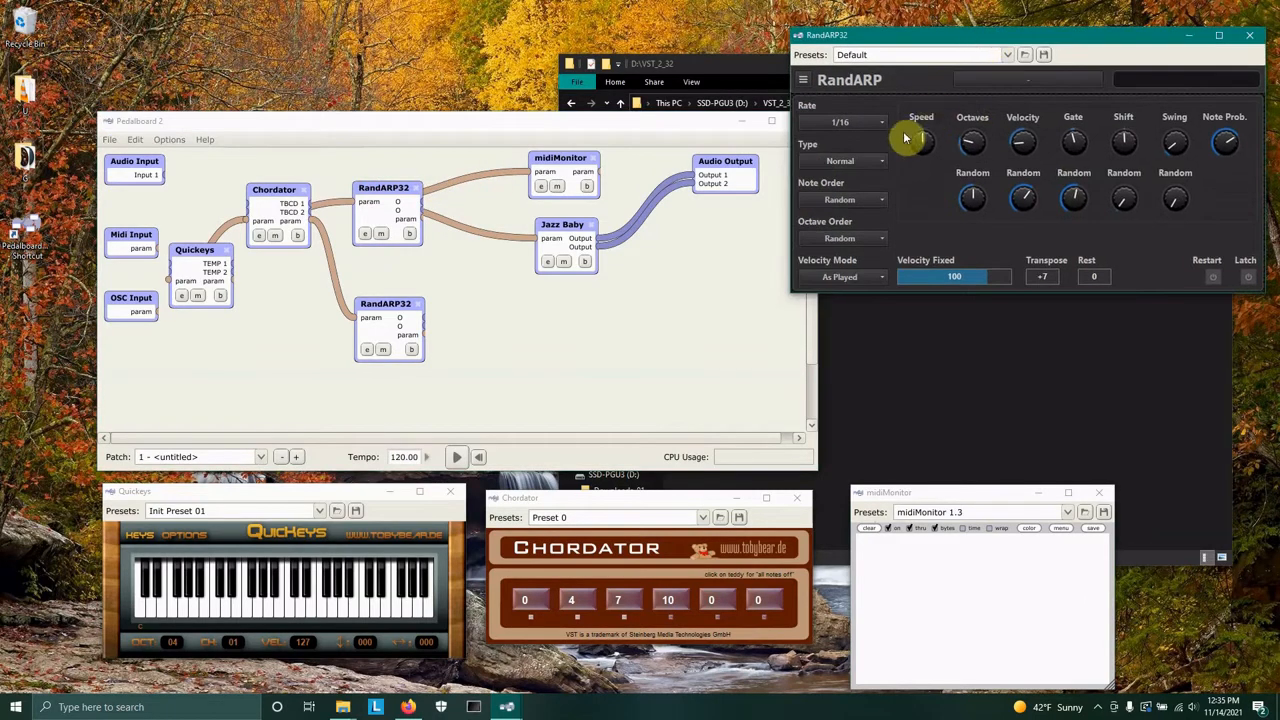
left_click(881, 123)
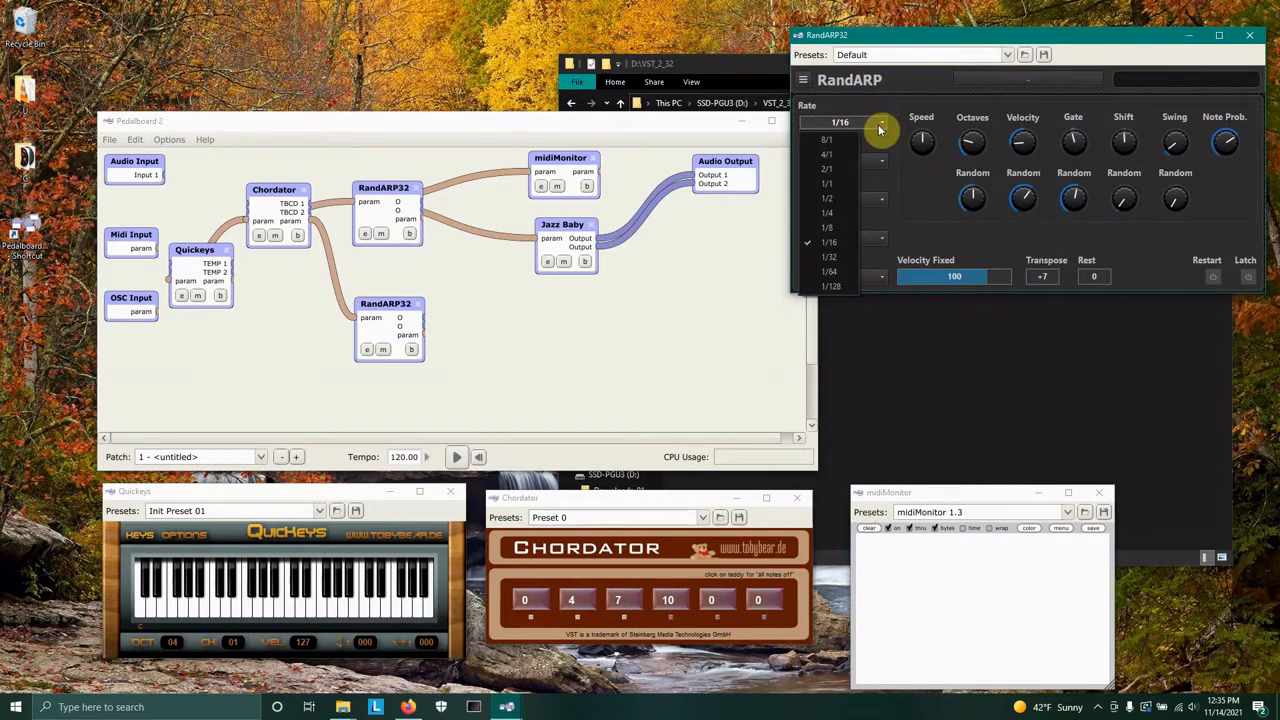
left_click(1113, 39)
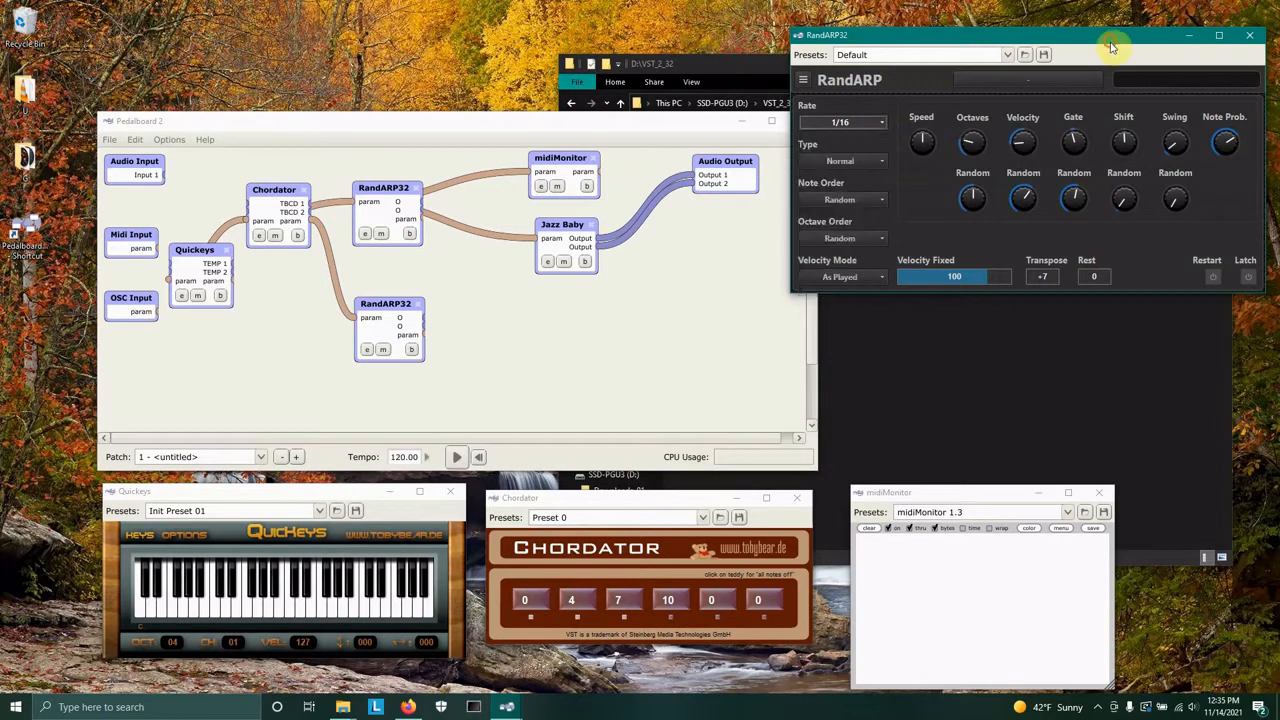
Open the second RandARP32's editor and arrange its window beneath the first RandARP32 editor.
left_click(366, 349)
left_click_drag(737, 240, 997, 328)
left_click(916, 40)
left_click(741, 63)
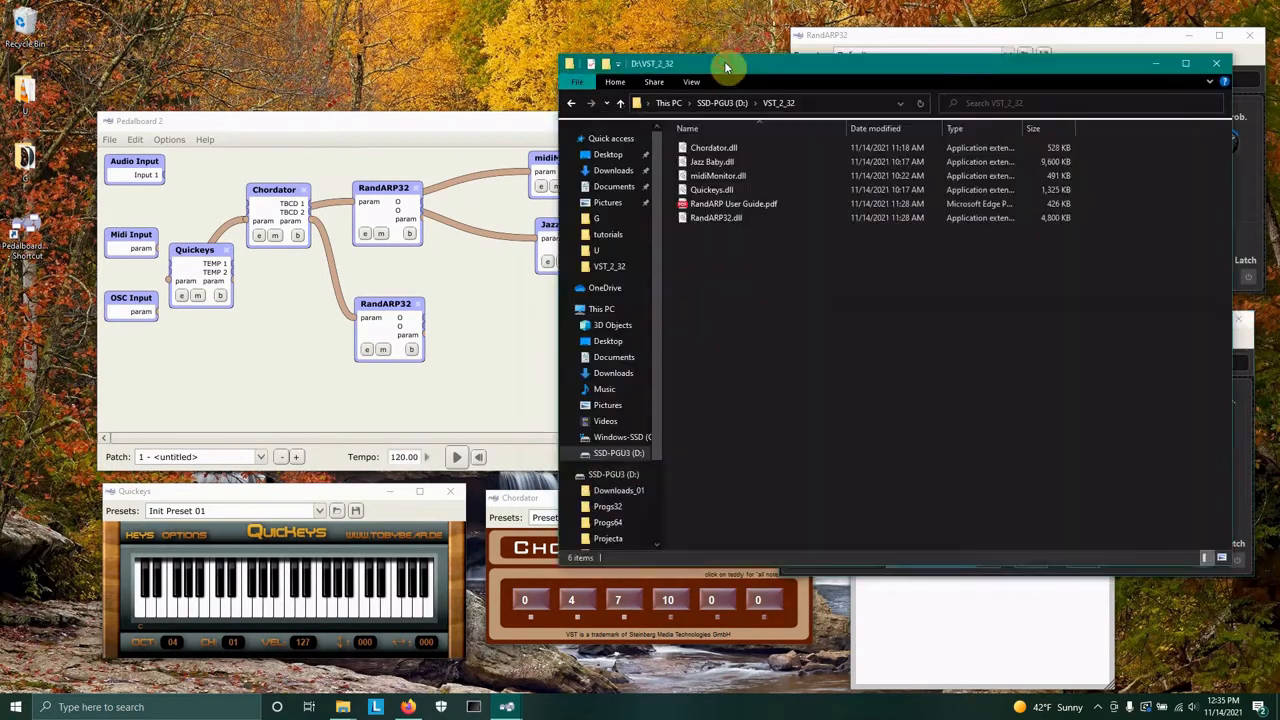
left_click(1160, 58)
left_click_drag(920, 318, 825, 325)
left_click_drag(890, 40, 777, 41)
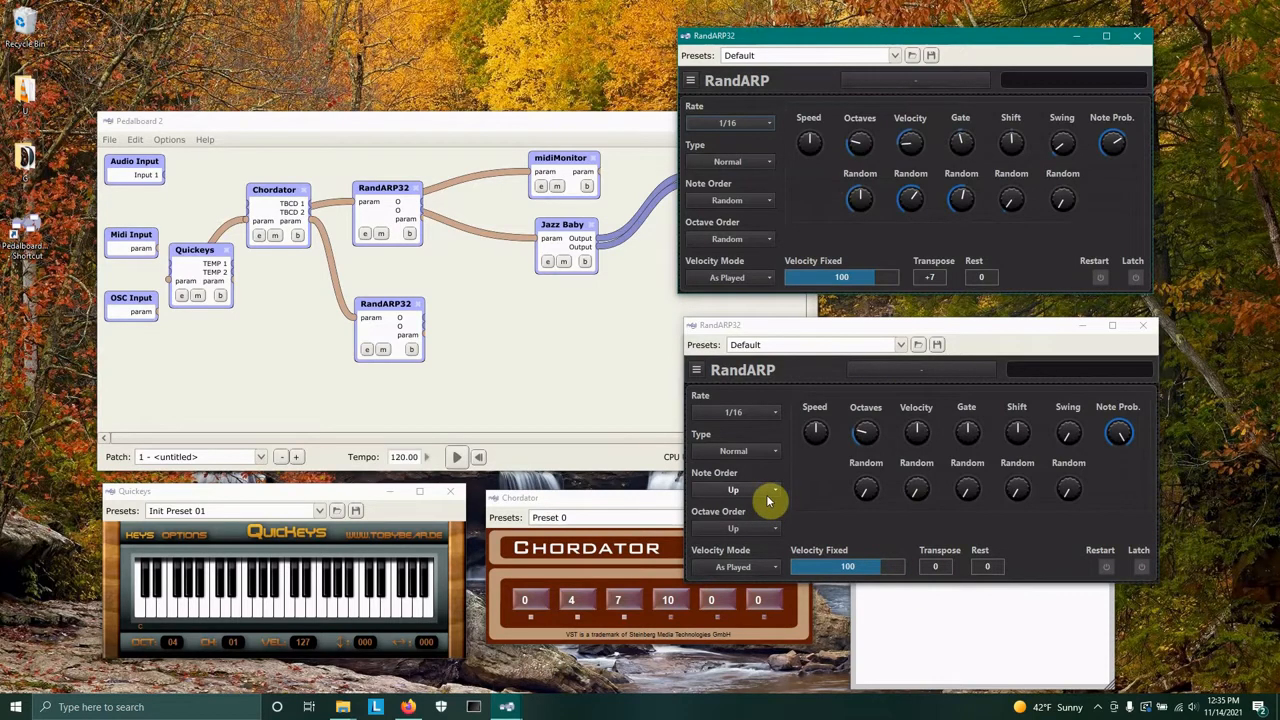
In the first RandARP, set Note Order to Down->Up 2 and Note Probability to about 59%.
left_click(765, 202)
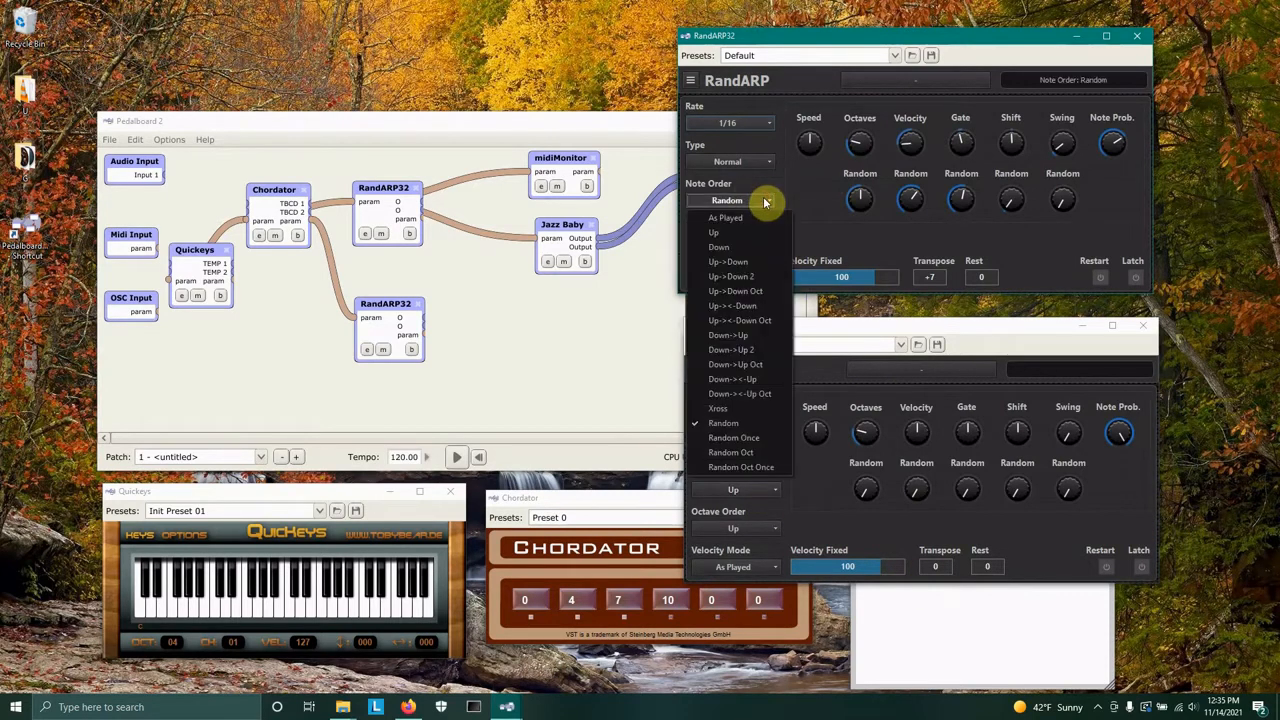
left_click(767, 351)
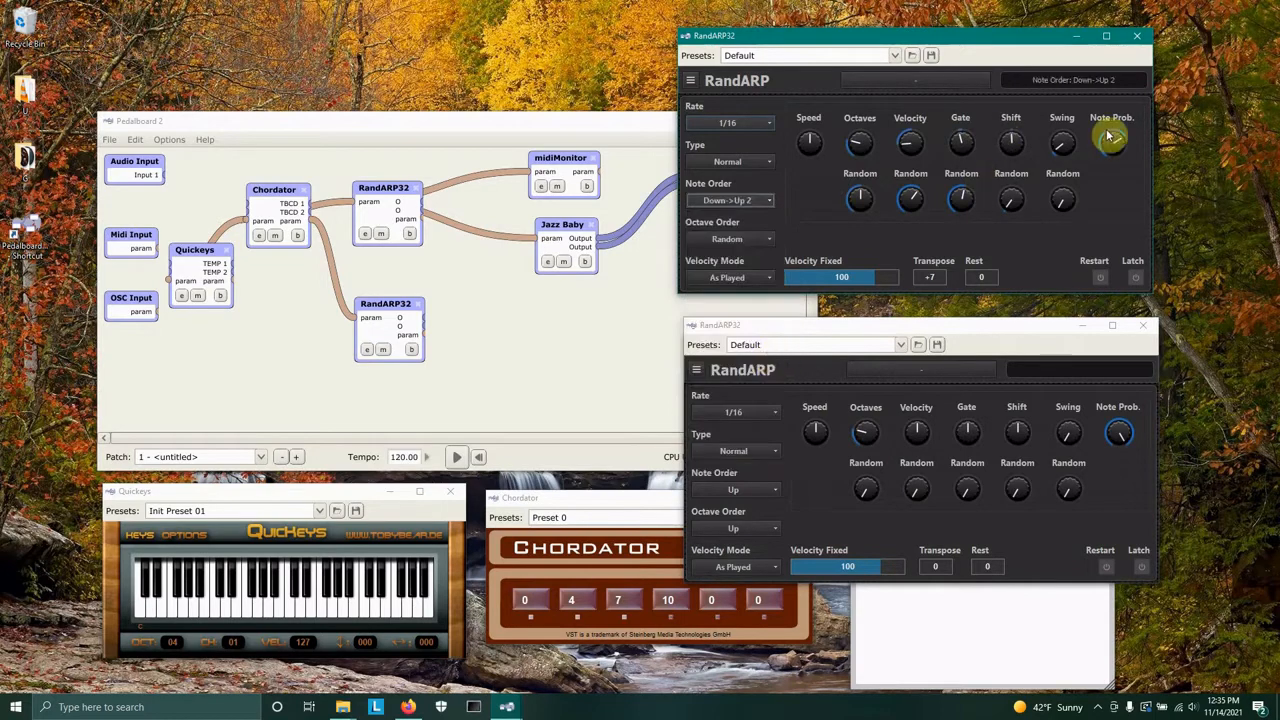
left_click_drag(1113, 153, 1114, 163)
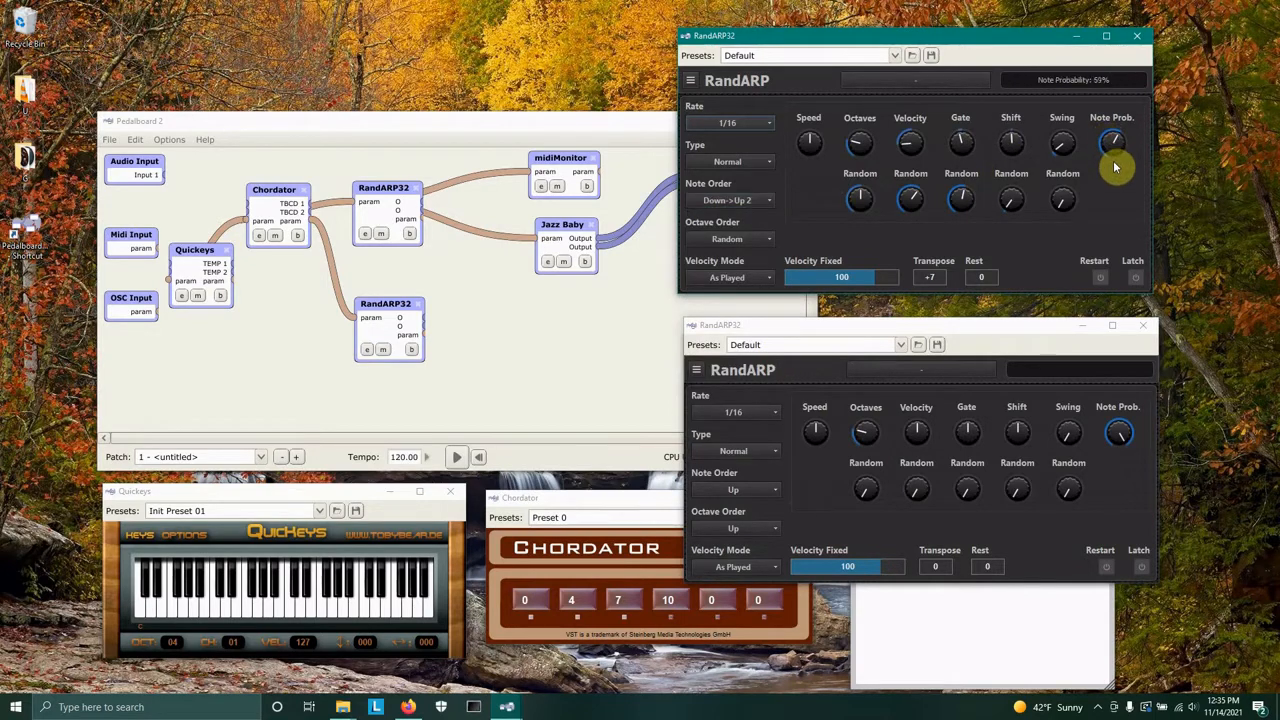
In the second RandARP, set Rate to 1/4 and adjust the Octaves Random, Velocity, Velocity Random and Note Prob knobs.
left_click(768, 416)
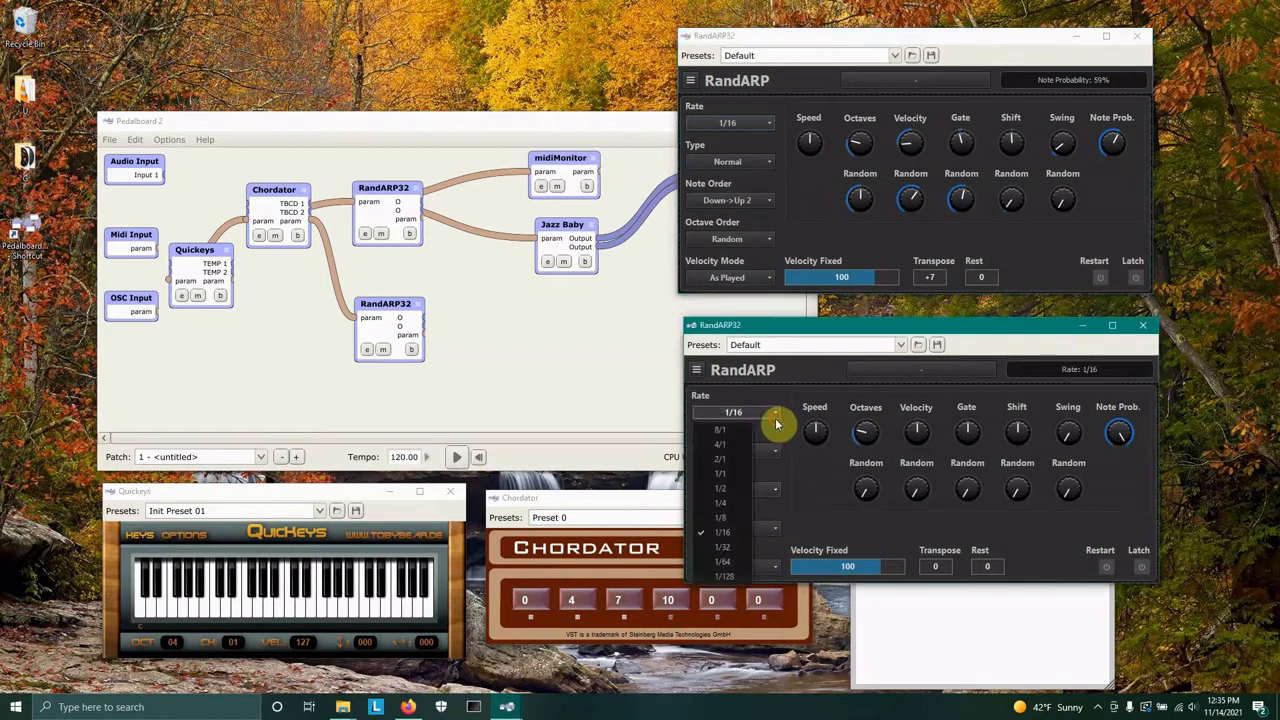
left_click(735, 503)
scroll(734, 413, "up", 2)
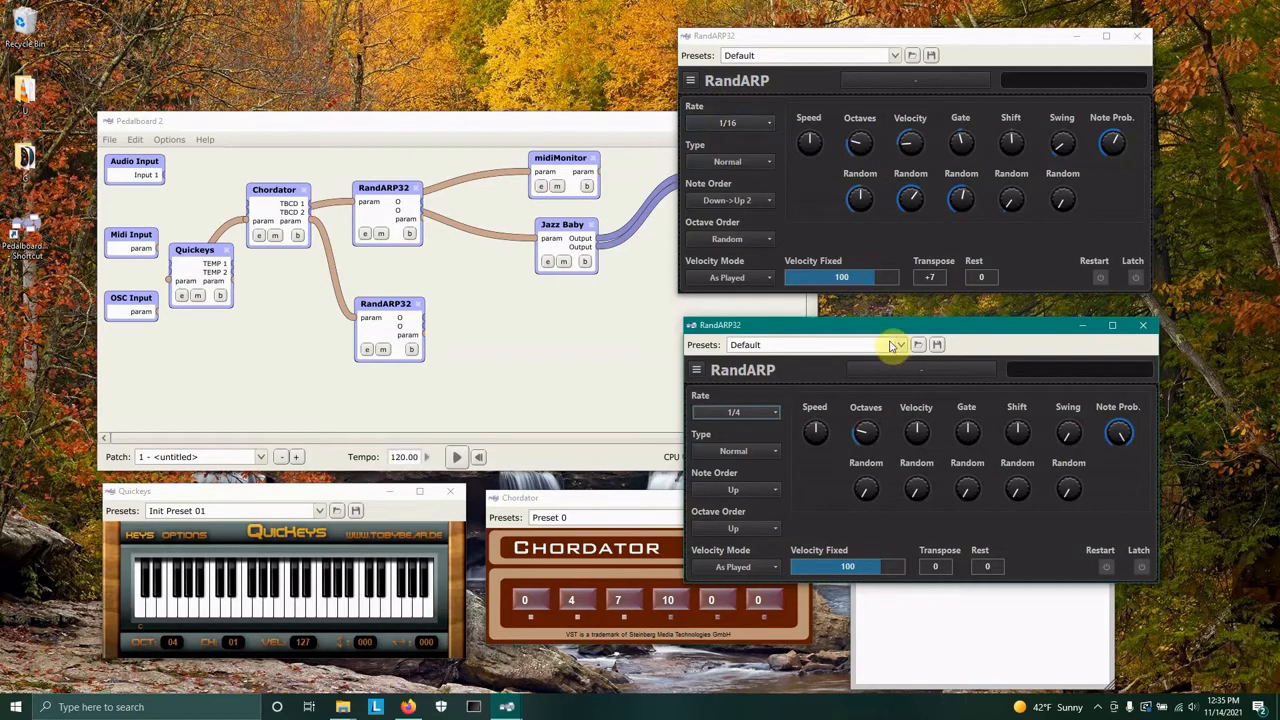
left_click_drag(873, 491, 866, 452)
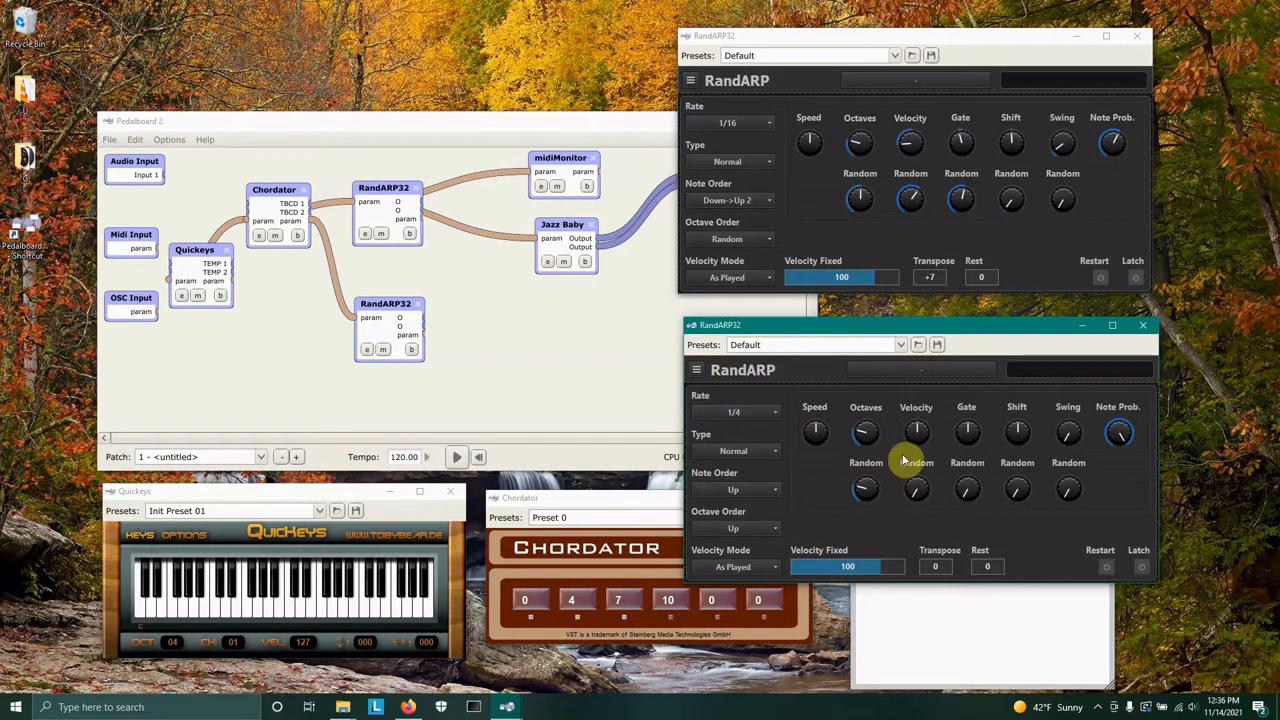
mouse_move(910, 422)
left_mouse_down()
mouse_move(920, 486)
mouse_move(923, 424)
left_mouse_up()
left_click_drag(921, 490, 920, 494)
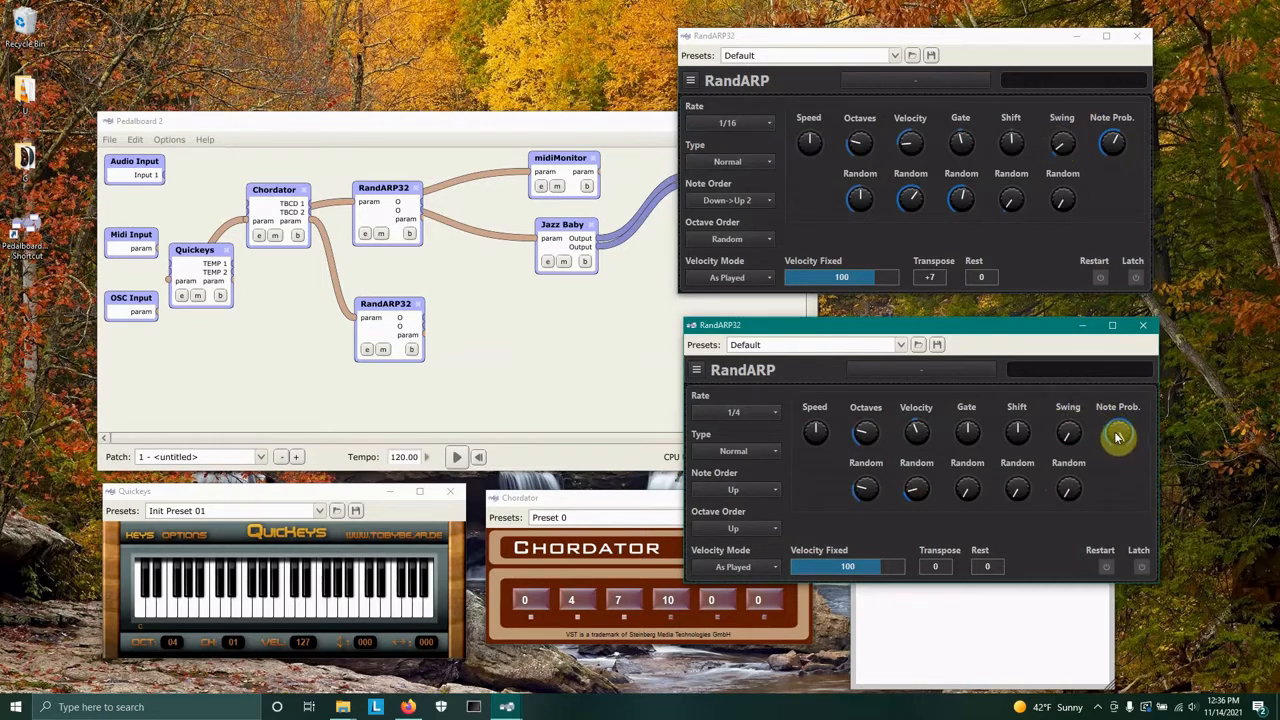
mouse_move(1118, 436)
left_click_drag(1116, 447, 1114, 473)
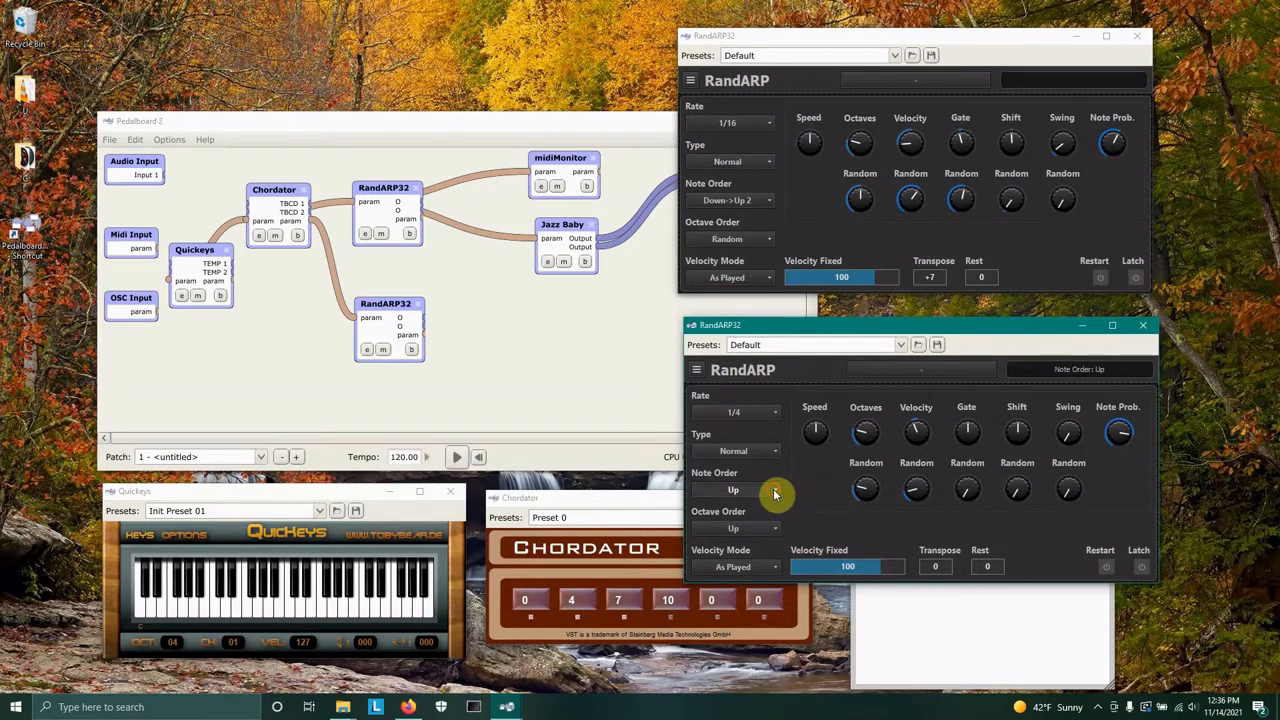
Set the second RandARP's Note Order to Up->Down and its Octave Order to Random.
left_click(775, 492)
left_click(813, 520)
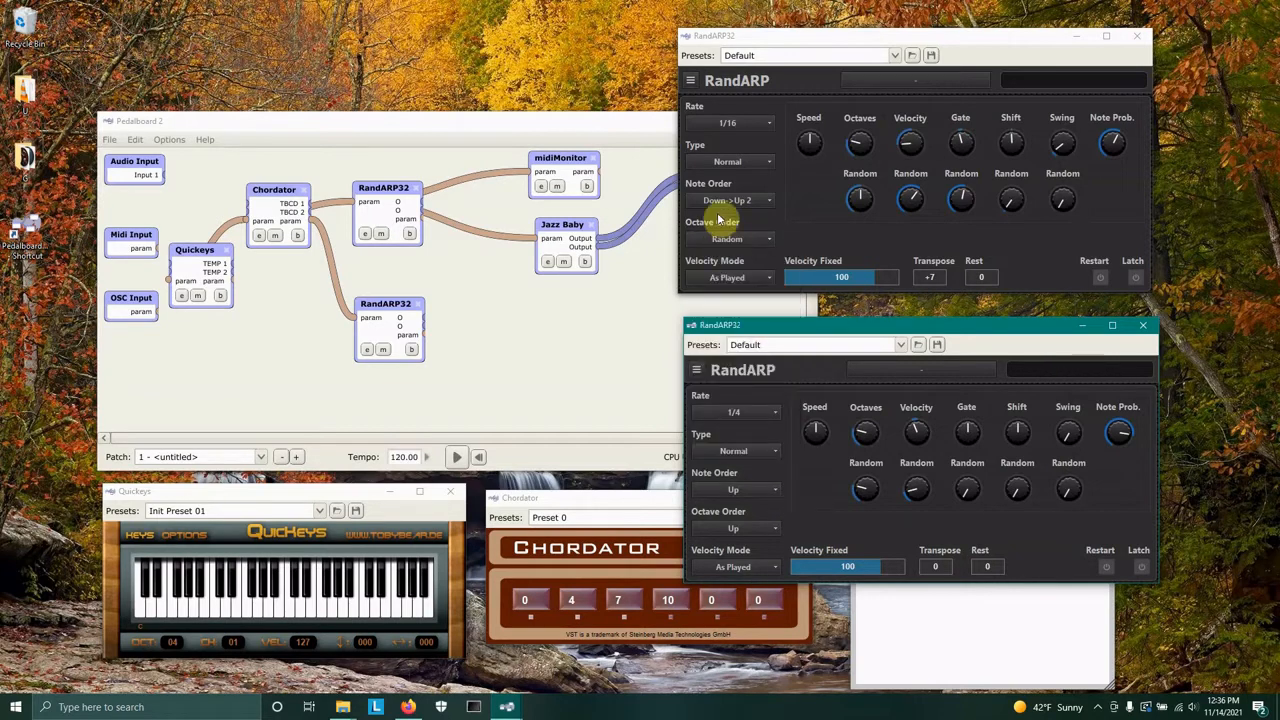
left_click(768, 495)
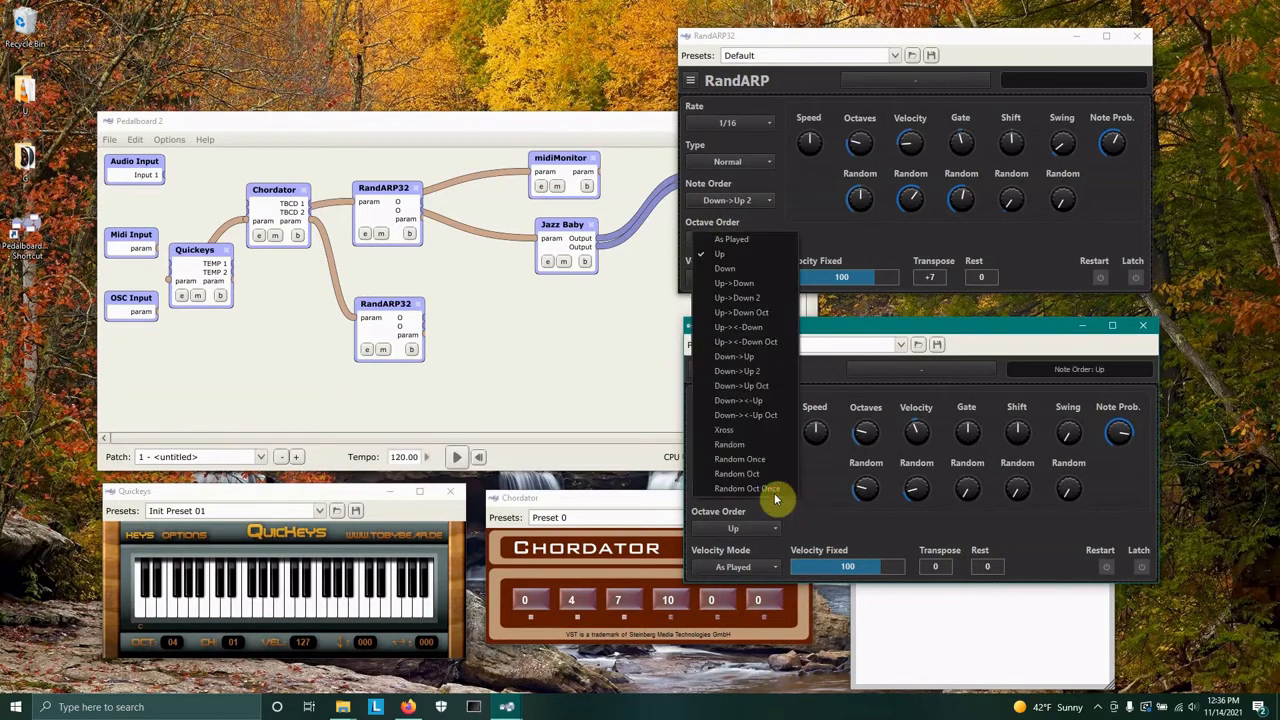
left_click(748, 285)
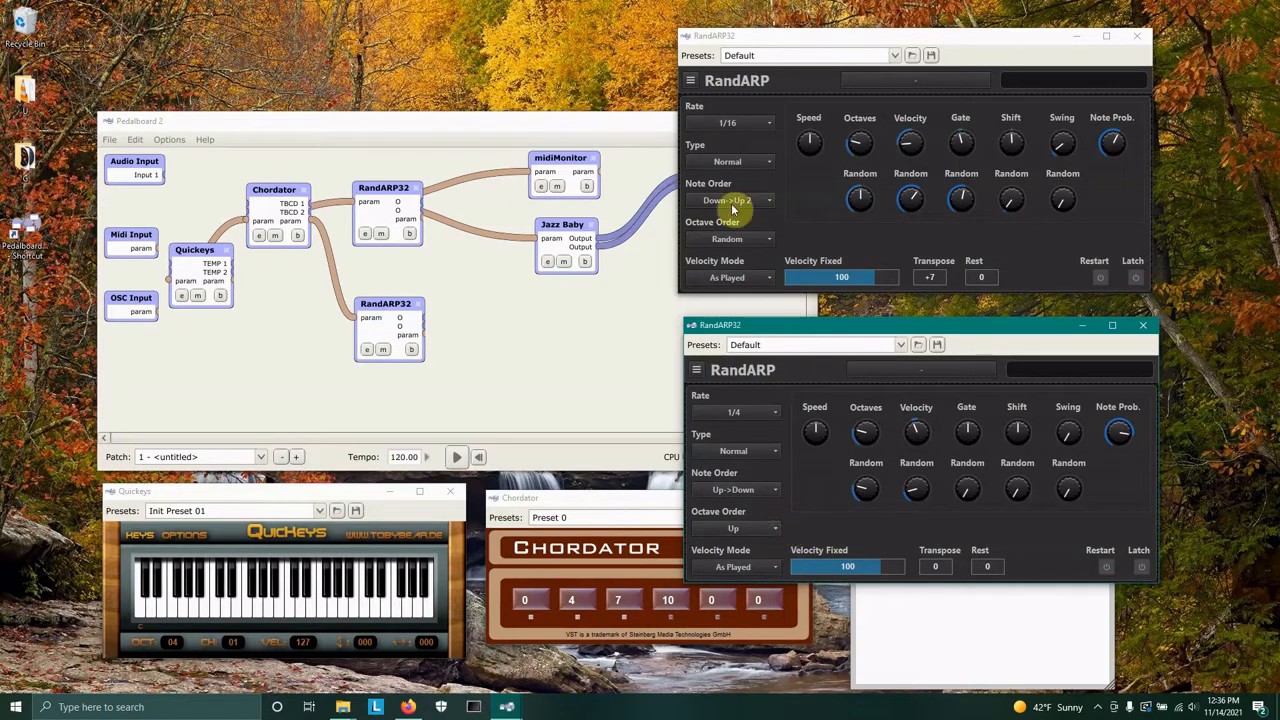
left_click(775, 532)
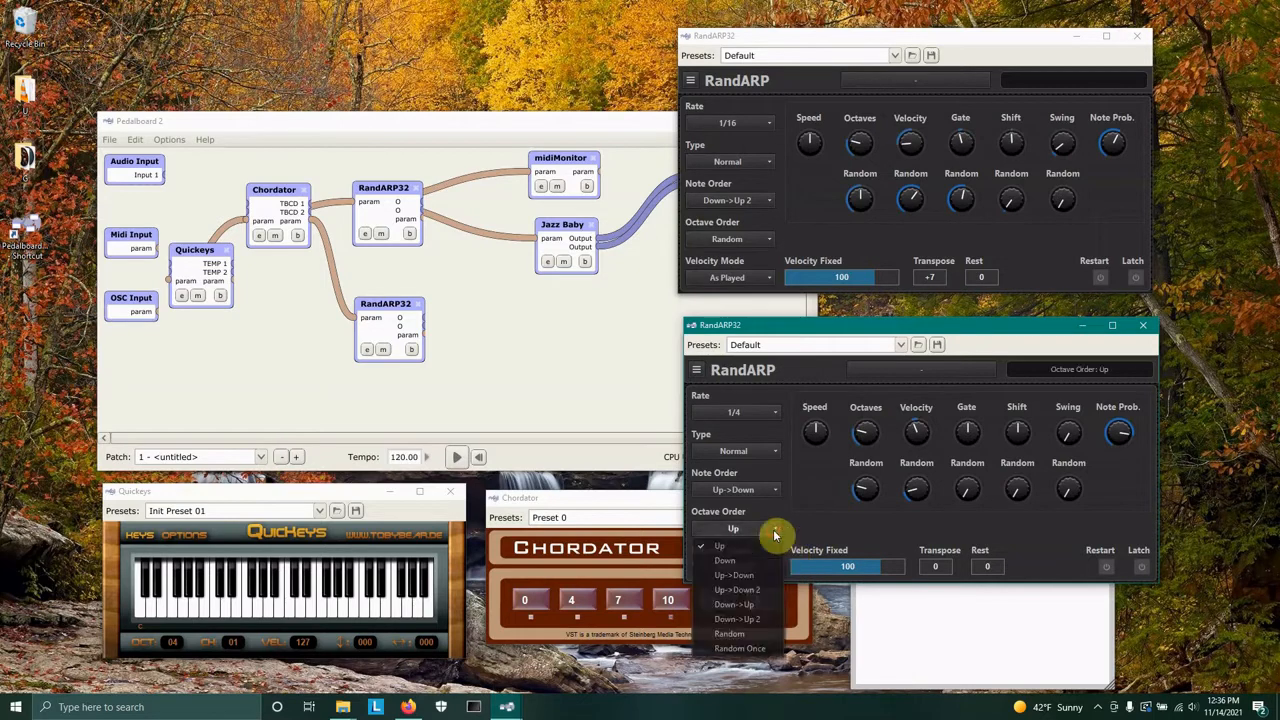
left_click(754, 634)
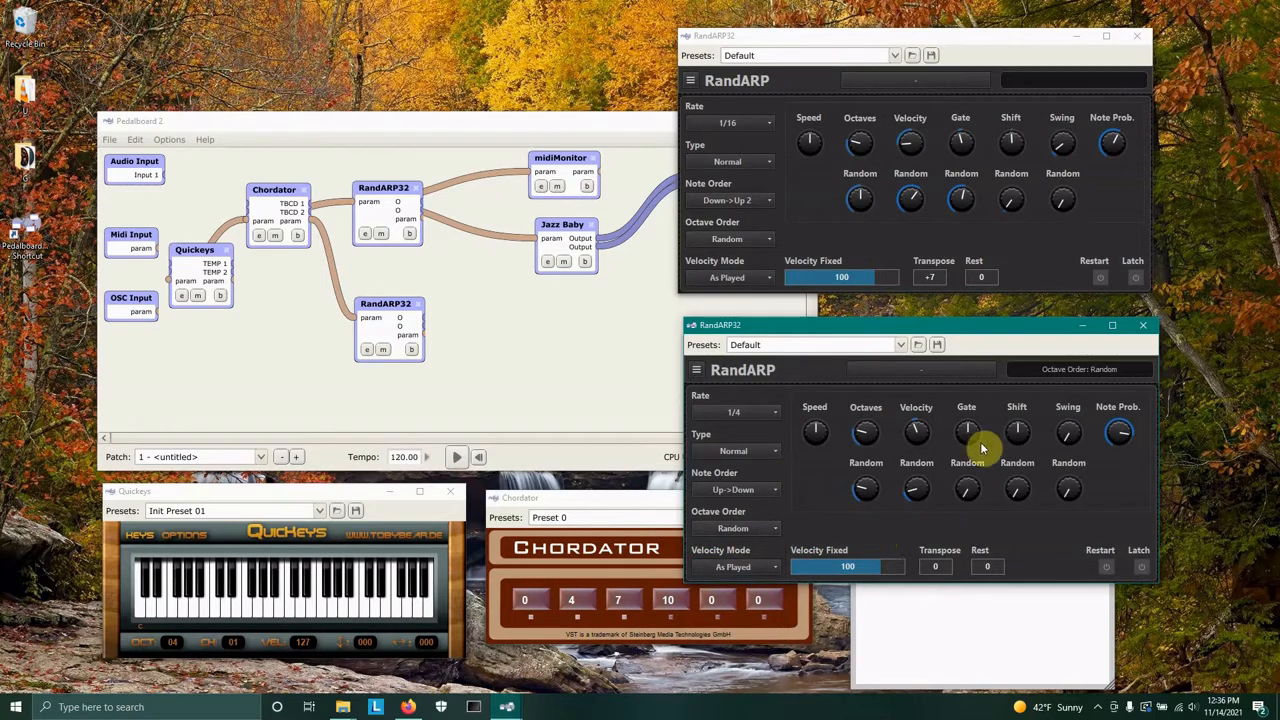
Bring the patch windows forward and play a key on the Quickeys keyboard.
left_click(479, 238)
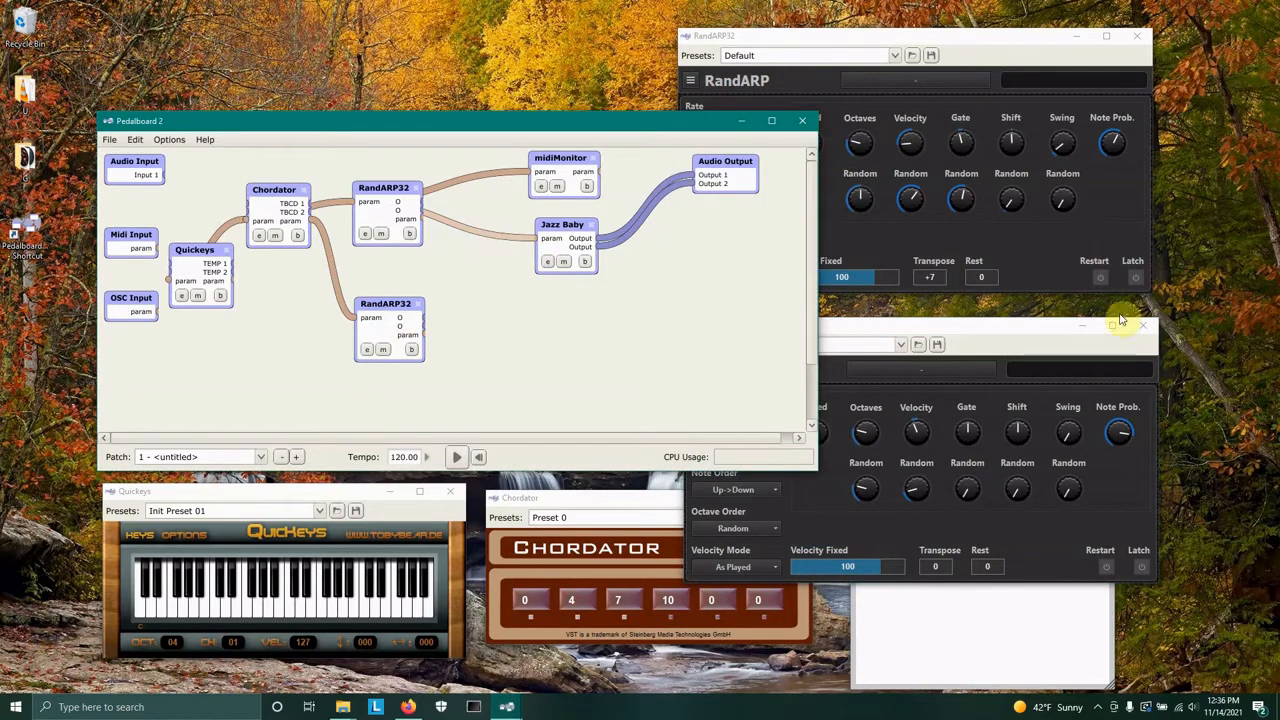
left_click(1134, 277)
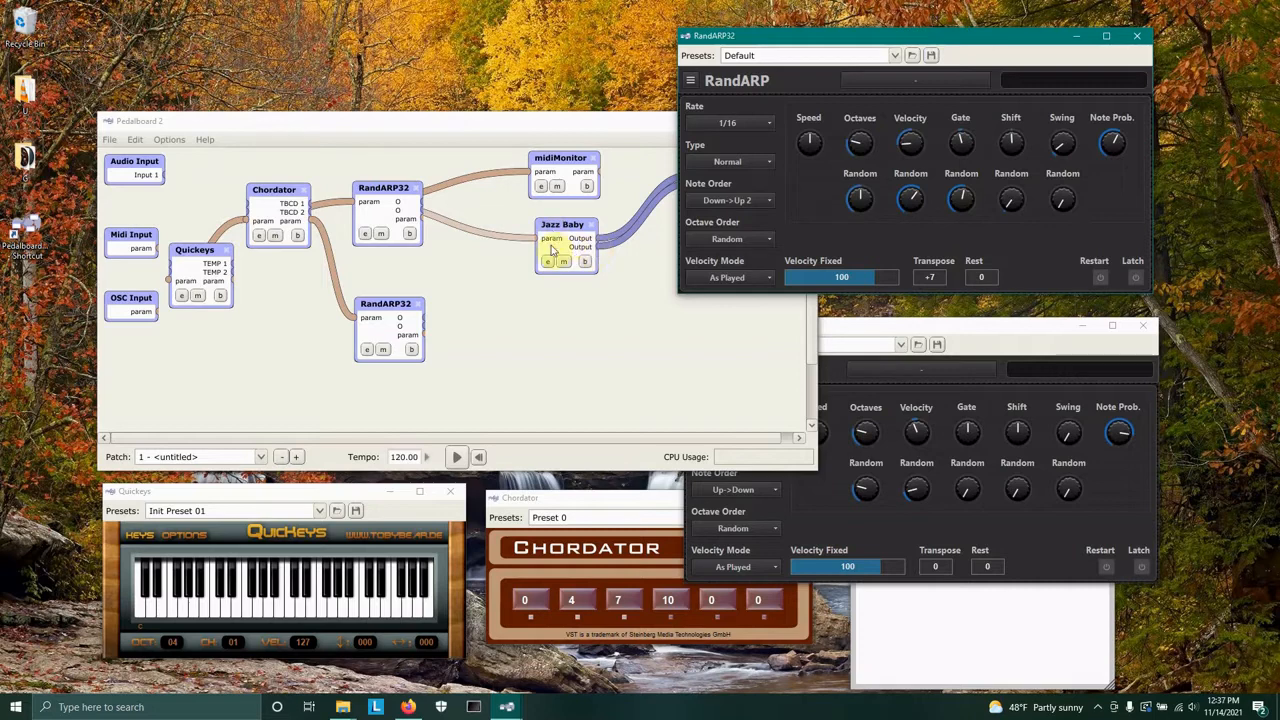
left_click(214, 614)
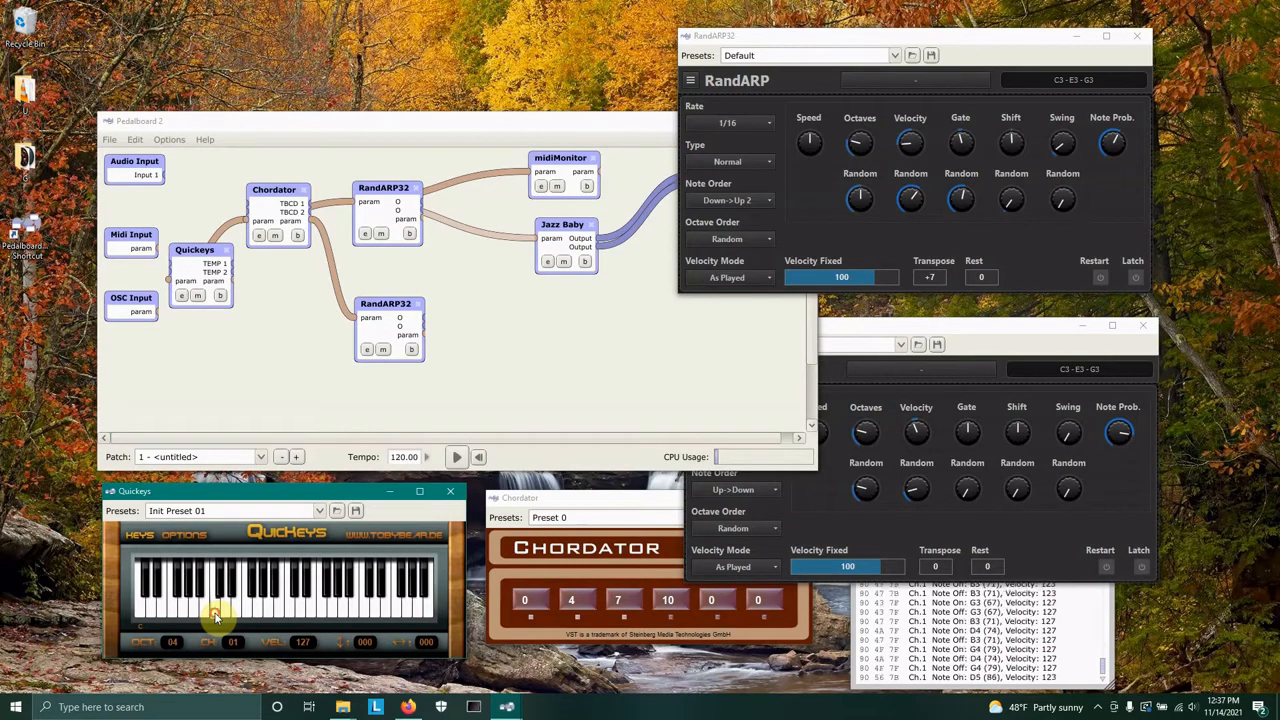
Clear the midiMonitor log, remove the first RandARP32's connections to midiMonitor and Jazz Baby, and play a key.
left_click(1068, 660)
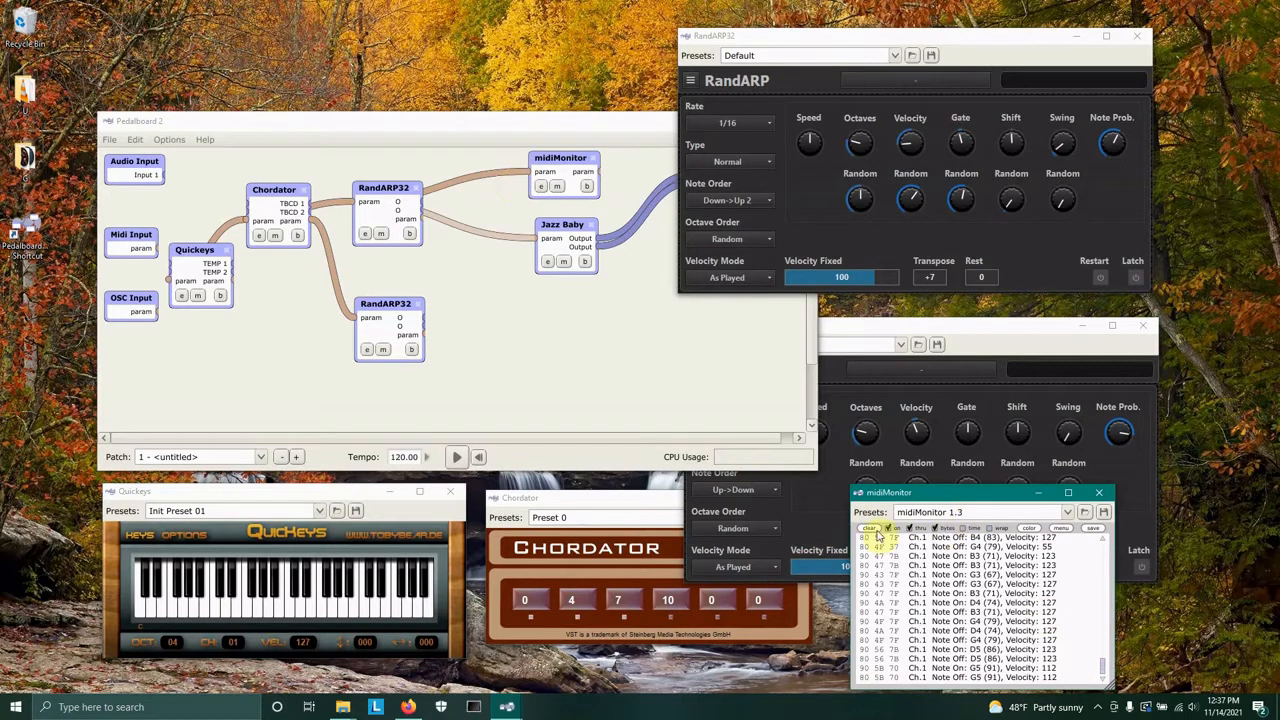
left_click(868, 528)
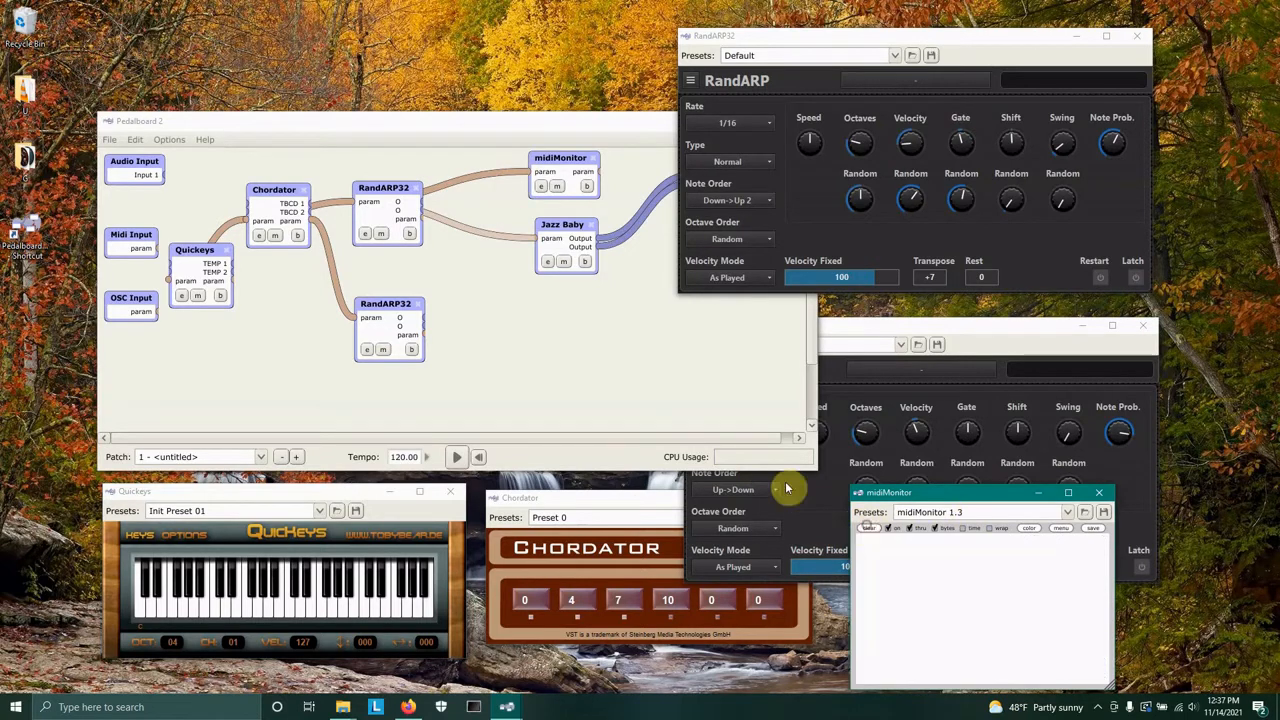
left_click(475, 235)
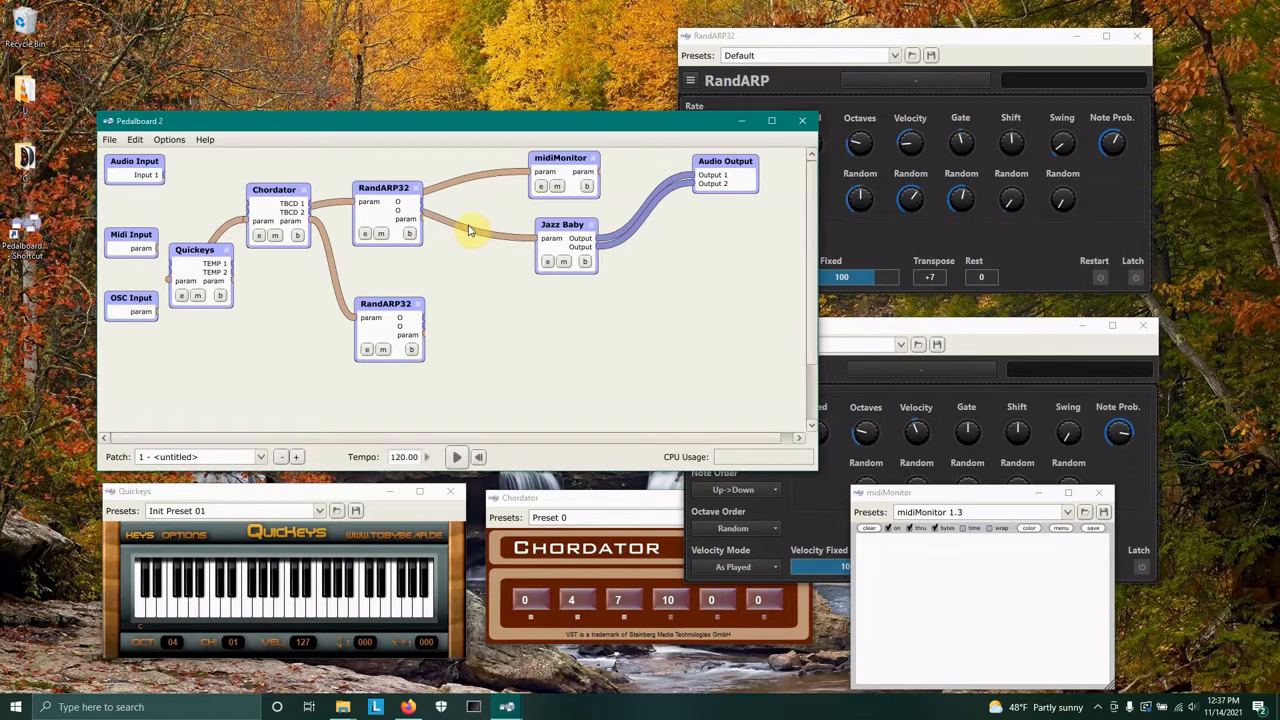
double_click(467, 230)
double_click(463, 185)
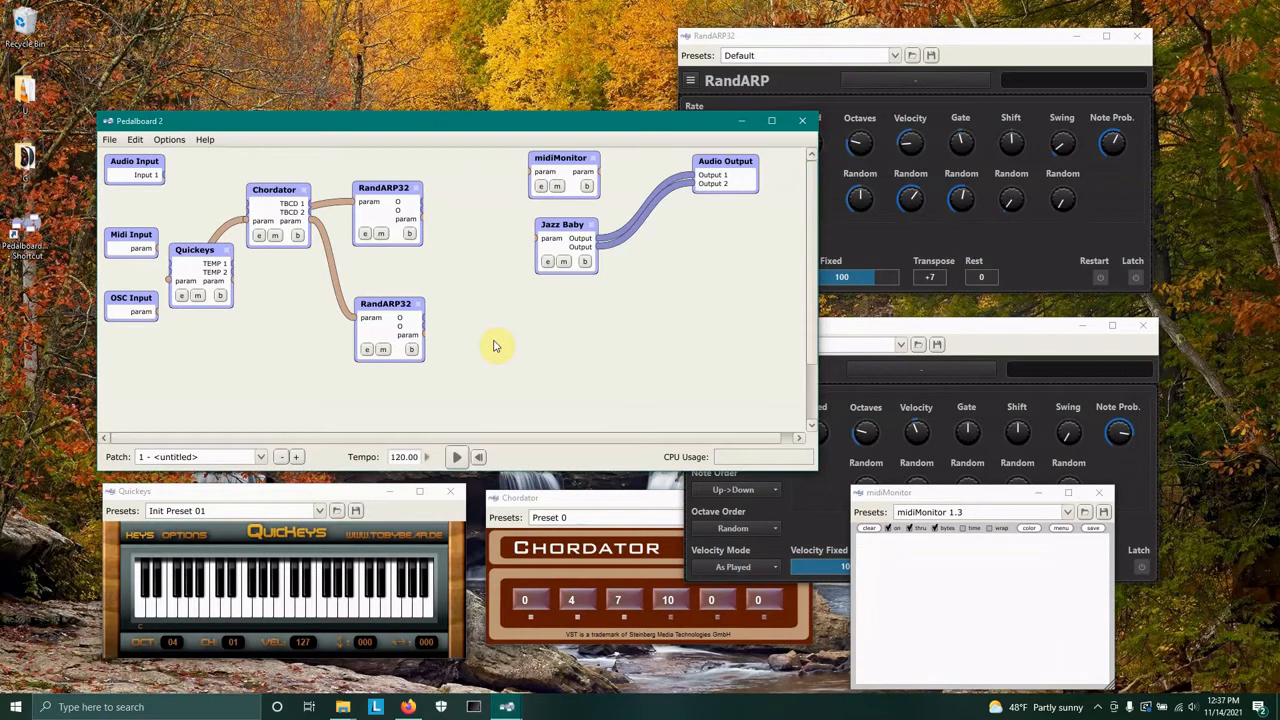
left_click(212, 613)
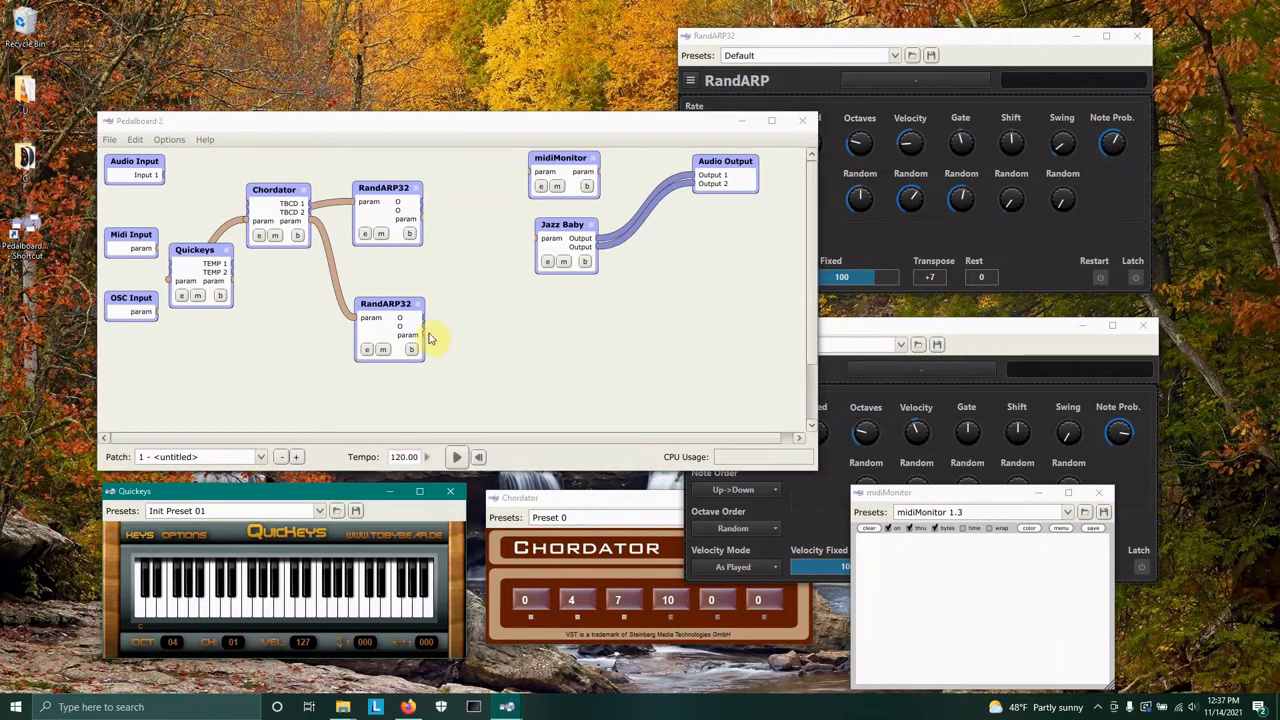
Connect the second RandARP32's output to the midiMonitor and Jazz Baby inputs, then play a key on Quickeys.
left_click_drag(425, 335, 529, 172)
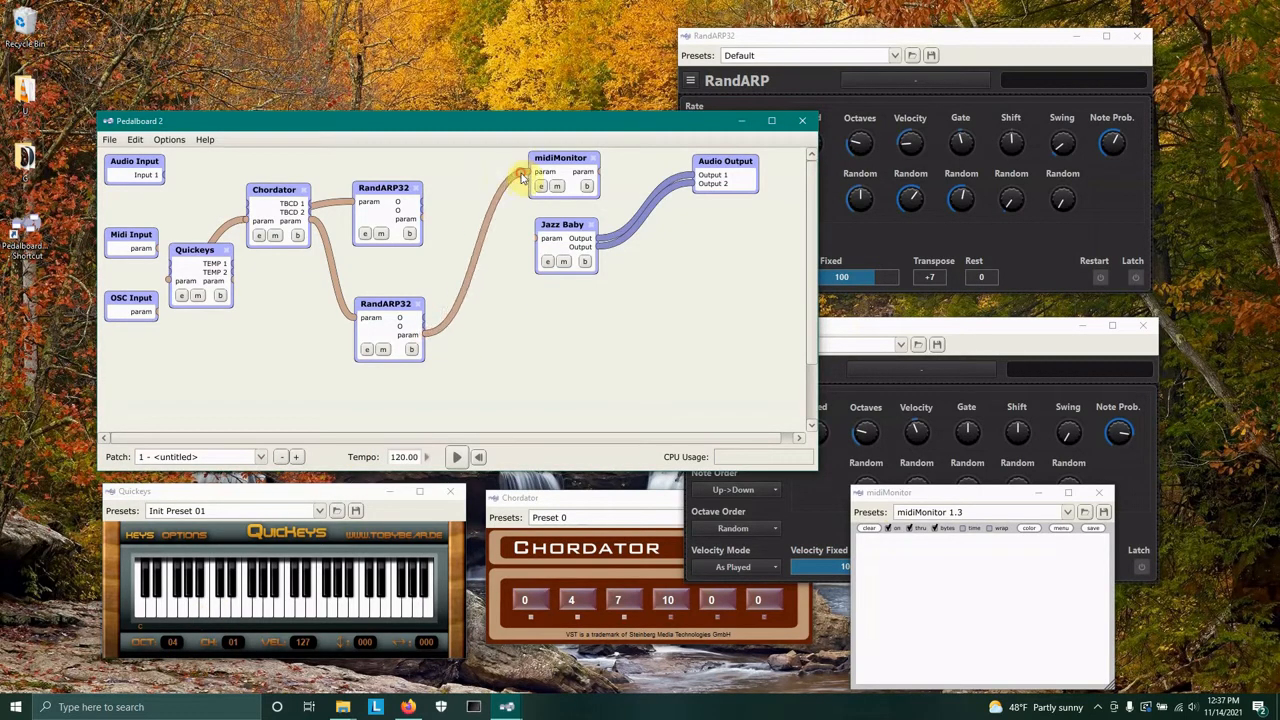
left_click(557, 186)
left_click(699, 177)
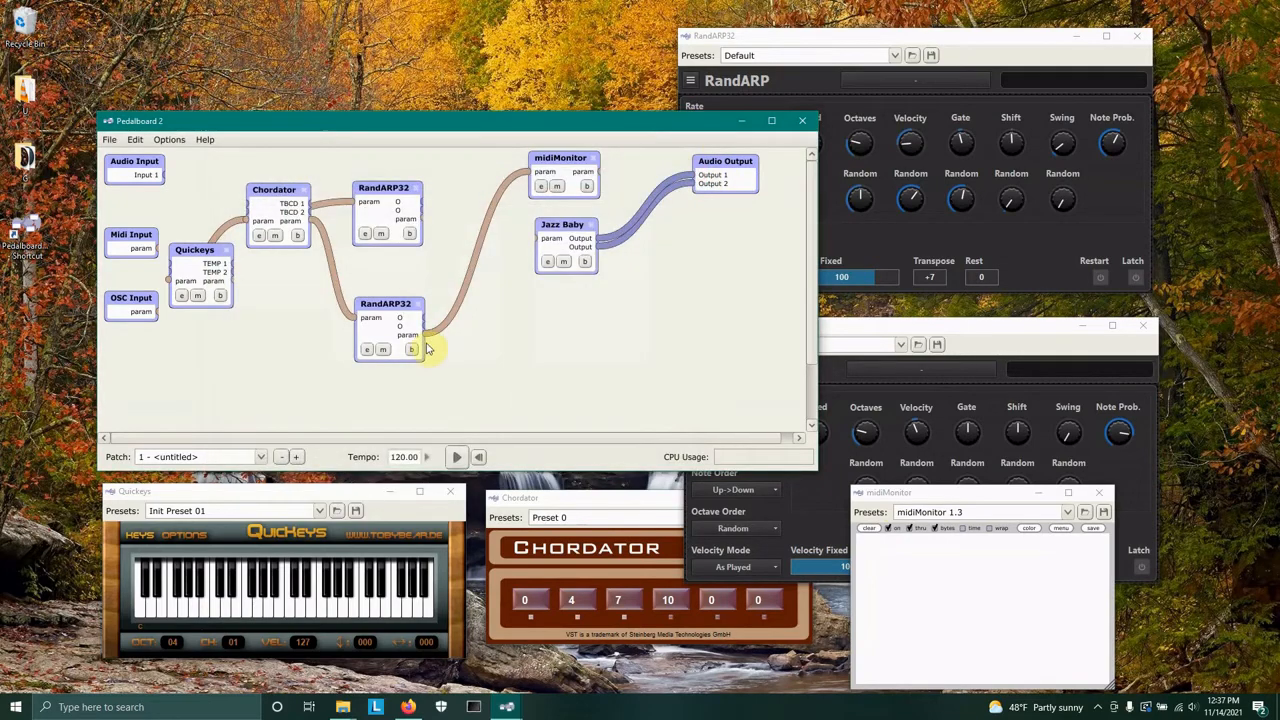
left_click_drag(425, 335, 541, 242)
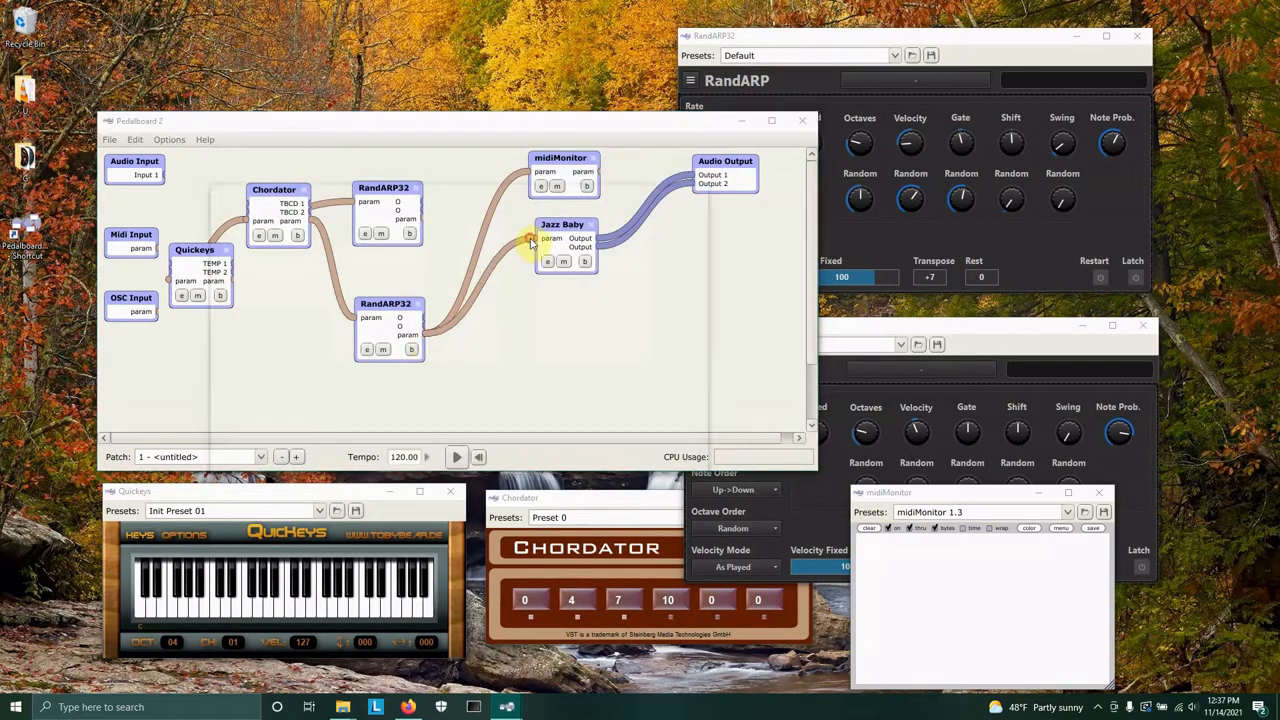
left_click(698, 175)
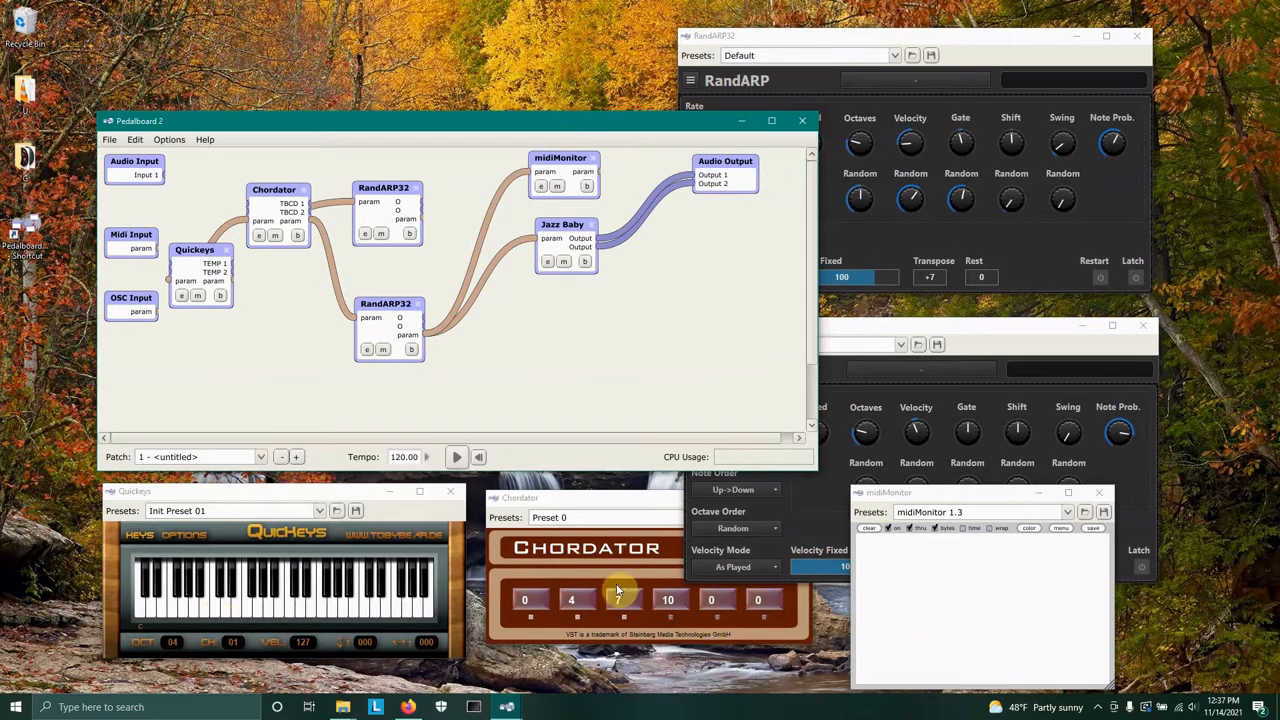
left_click(214, 617)
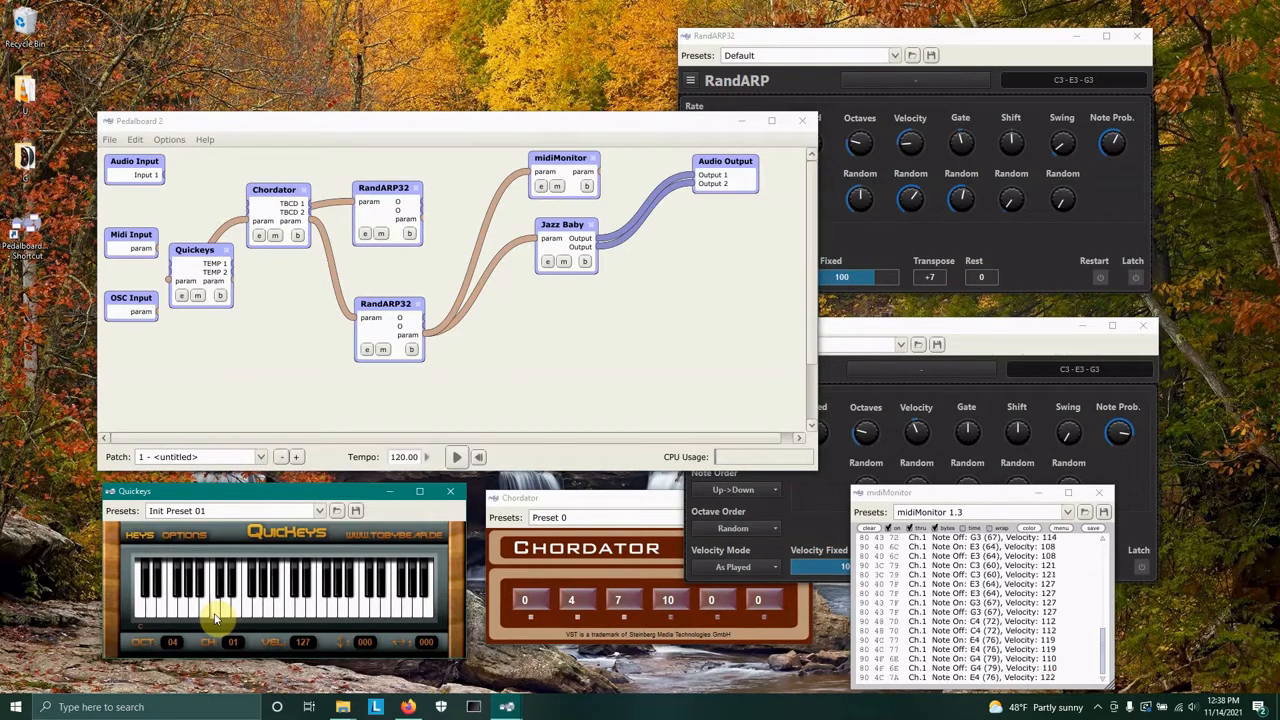
Set the second RandARP's Gate to about 94% and Gate Random to 33.
left_click(957, 330)
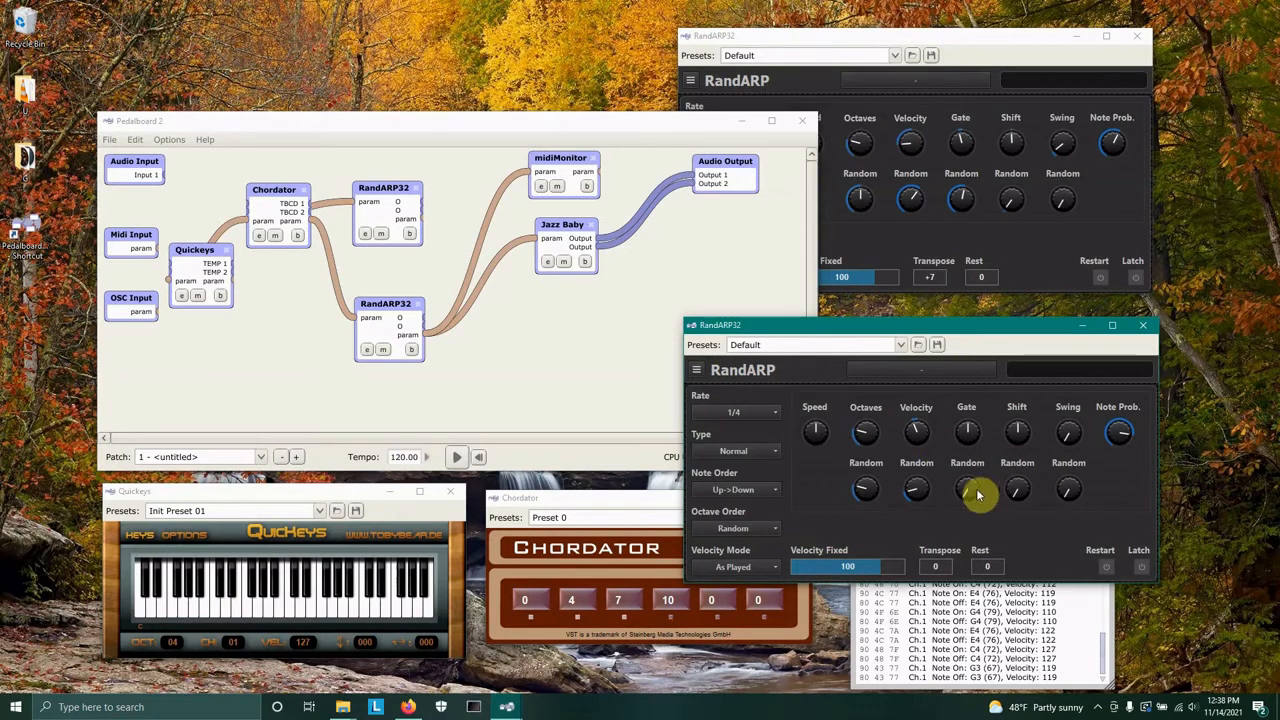
mouse_move(968, 438)
left_mouse_down()
mouse_move(980, 486)
mouse_move(970, 441)
left_mouse_up()
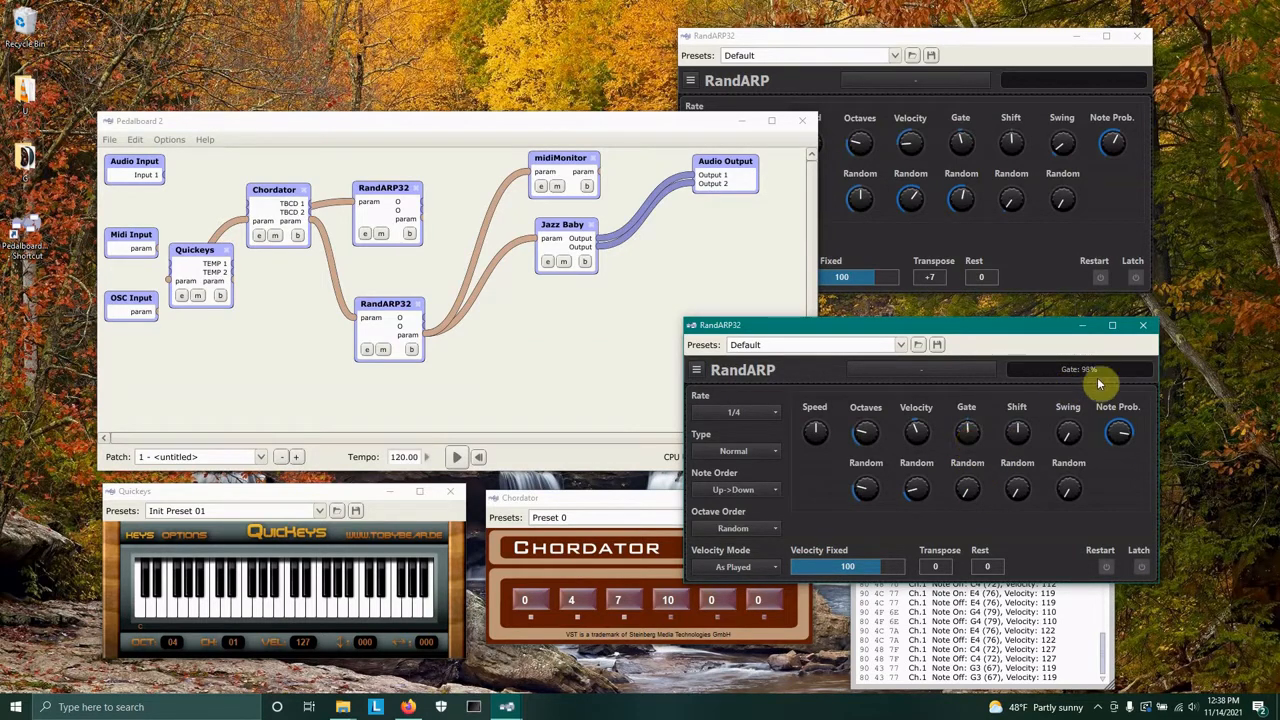
left_click_drag(969, 434, 969, 436)
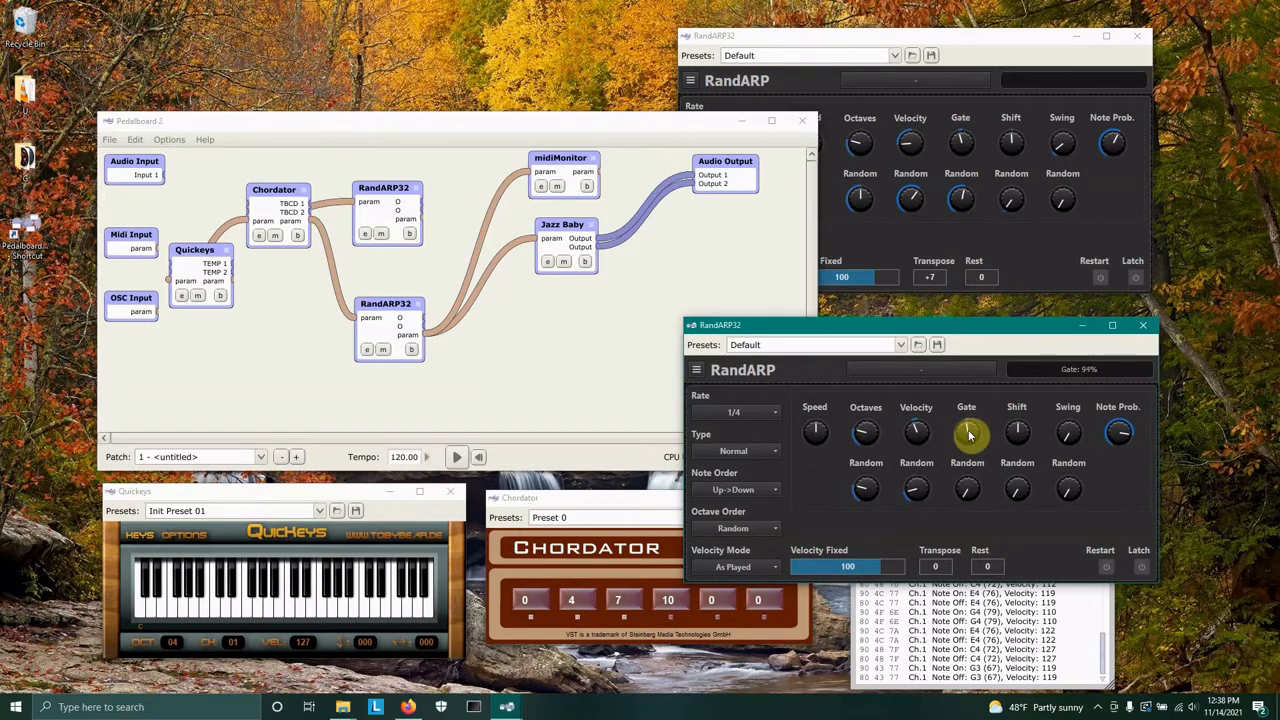
left_click_drag(958, 490, 967, 458)
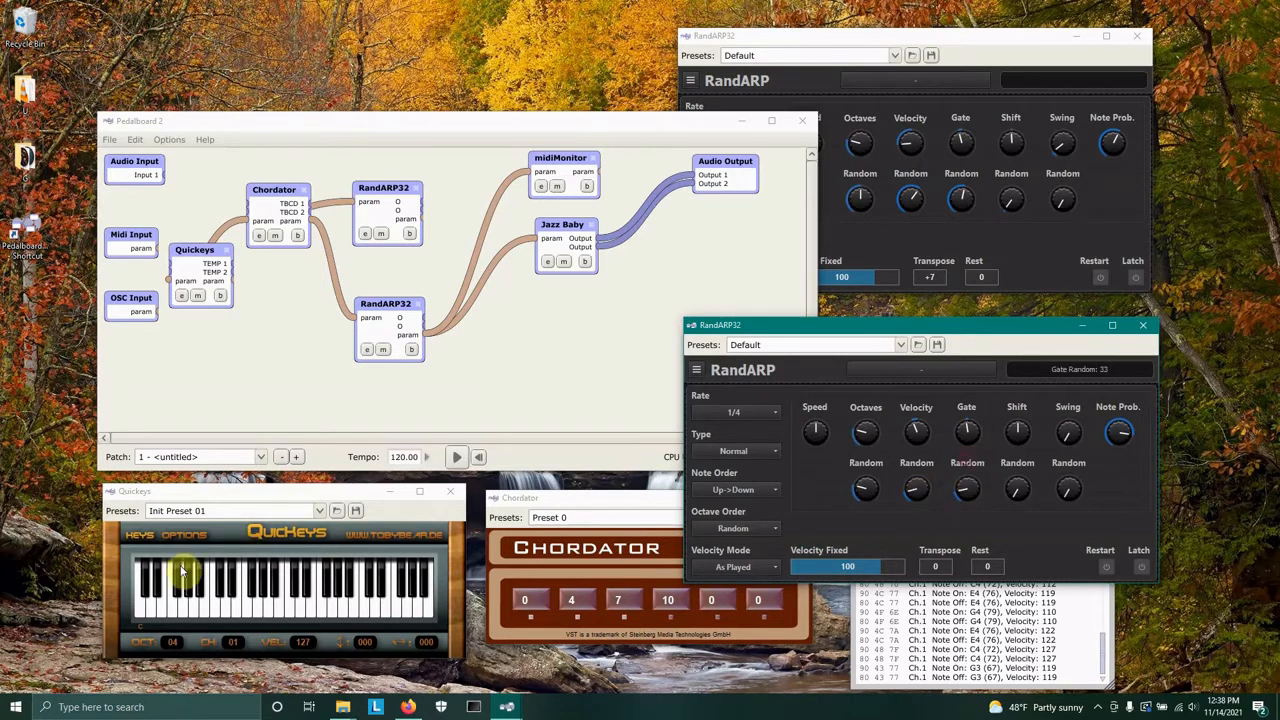
Play Quickeys keys again, adjust the second RandARP's Note Prob knob, and bring midiMonitor forward.
left_click(222, 618)
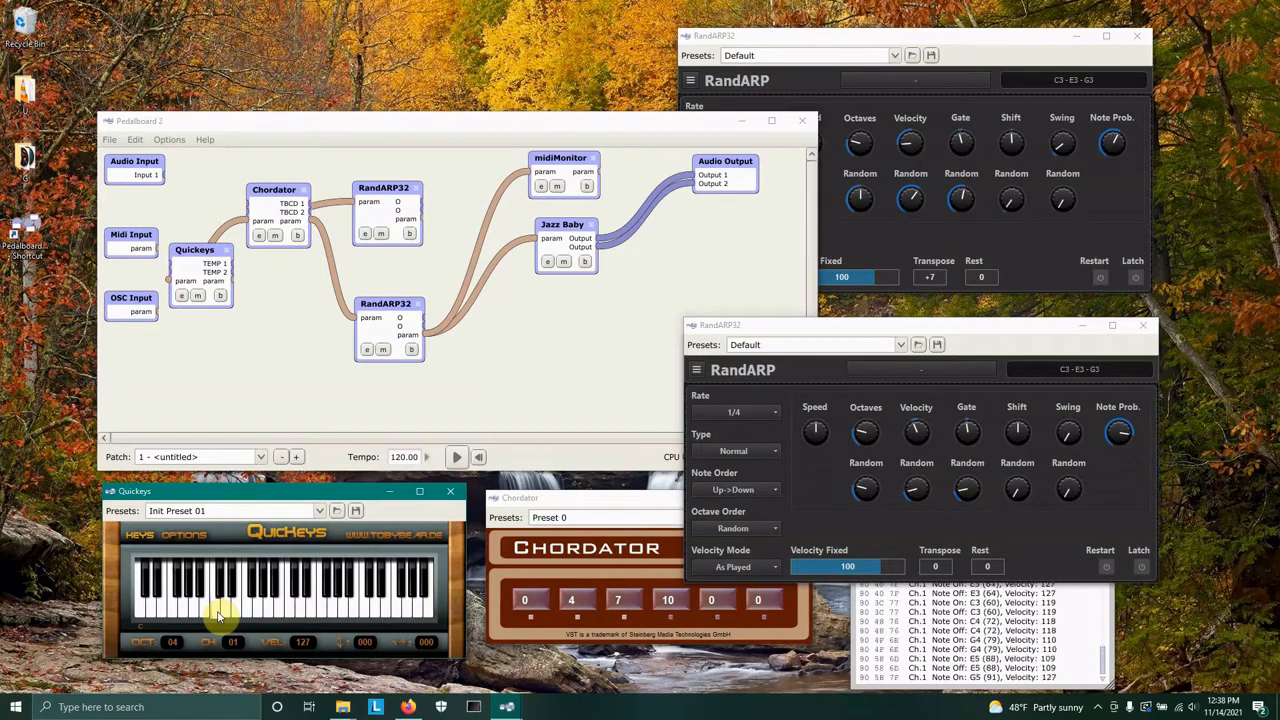
left_click(268, 604)
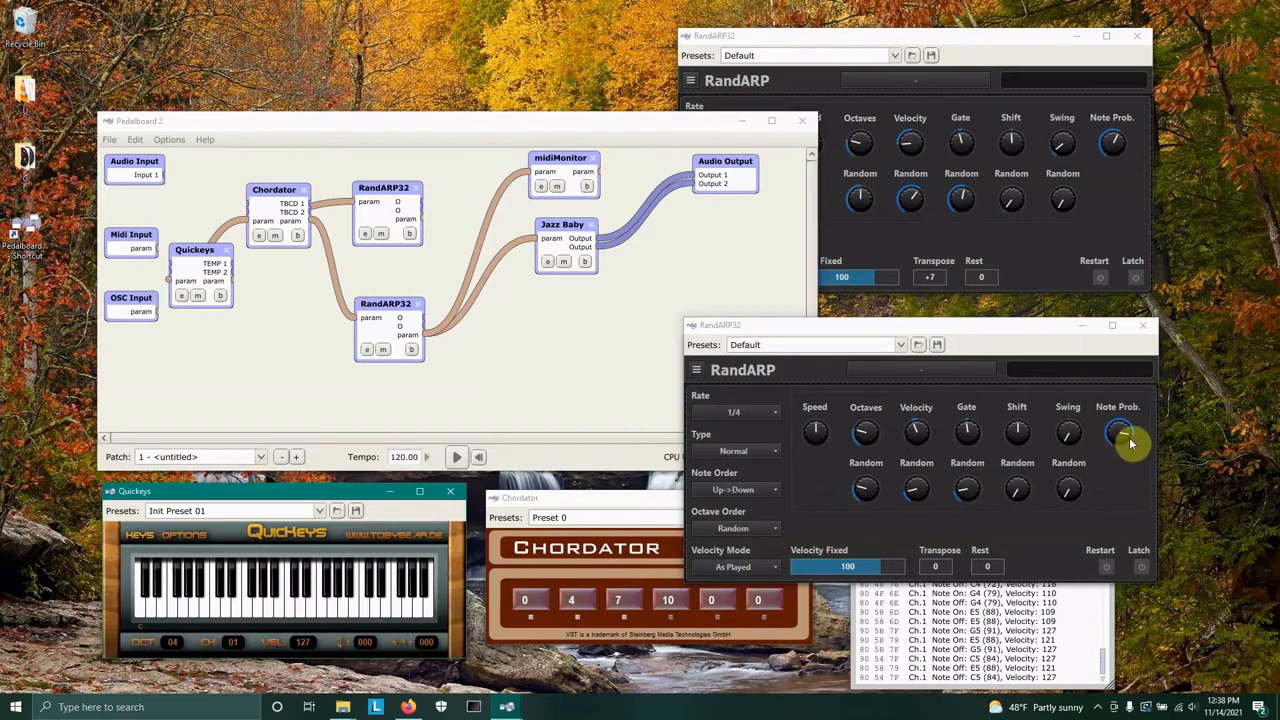
left_click_drag(1130, 438, 1104, 381)
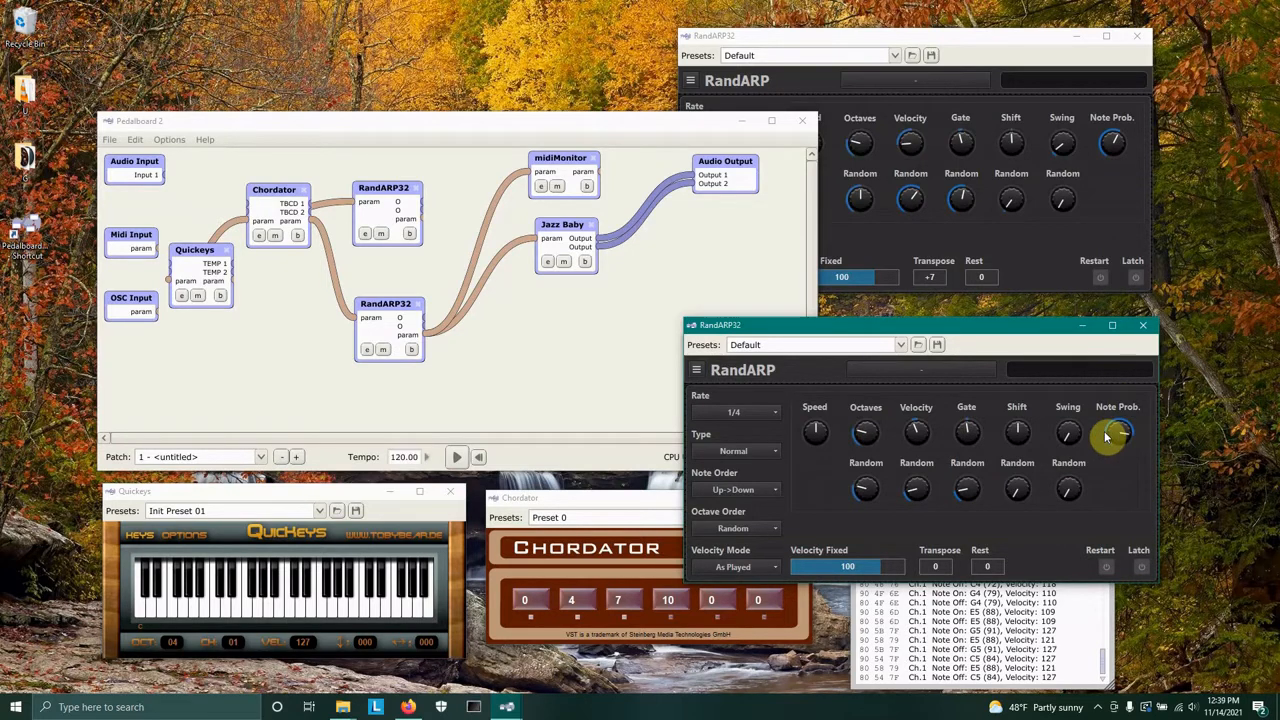
left_click(1015, 668)
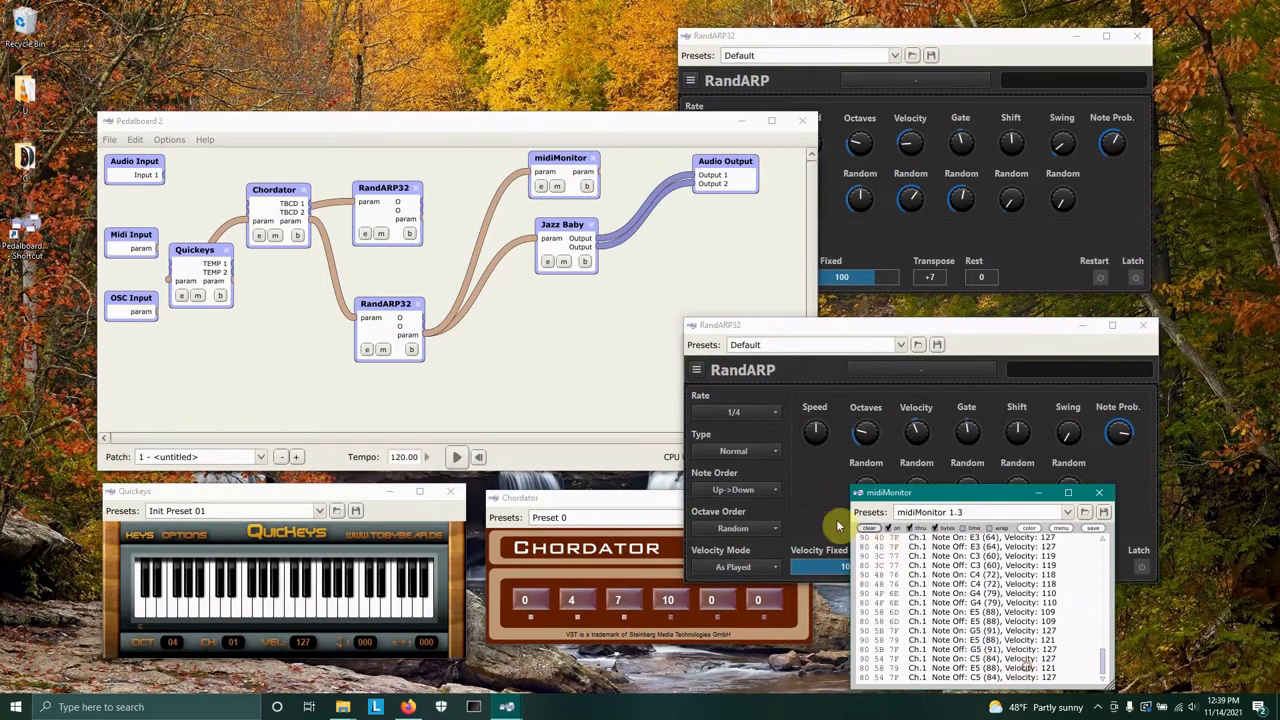
Set the second RandARP's Transpose to -12 and play a key on Quickeys.
left_click(947, 334)
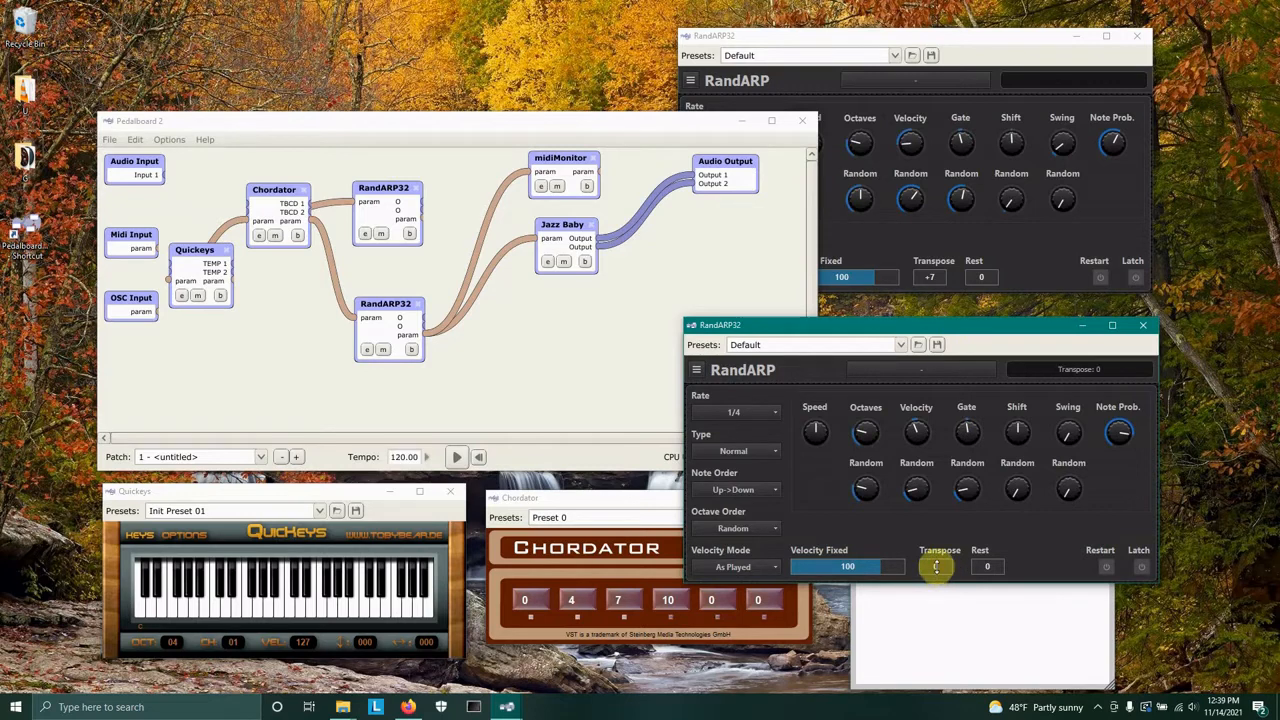
left_click_drag(936, 566, 940, 582)
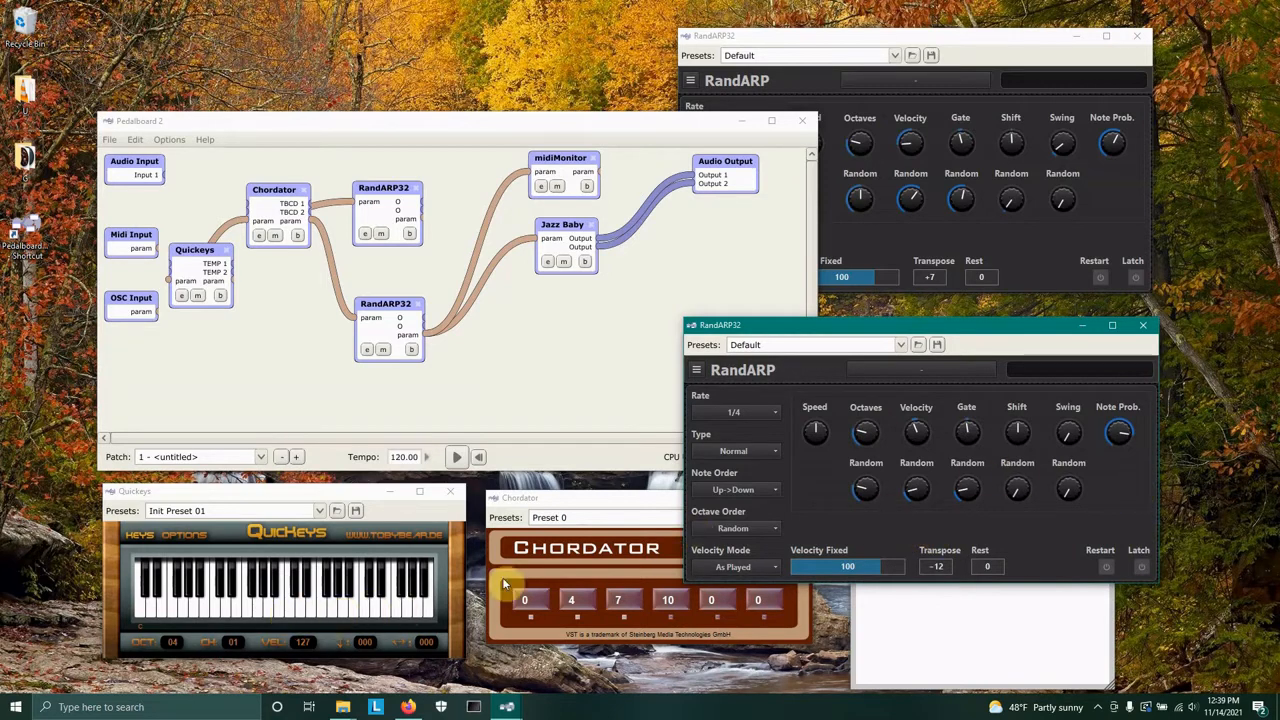
left_click(215, 614)
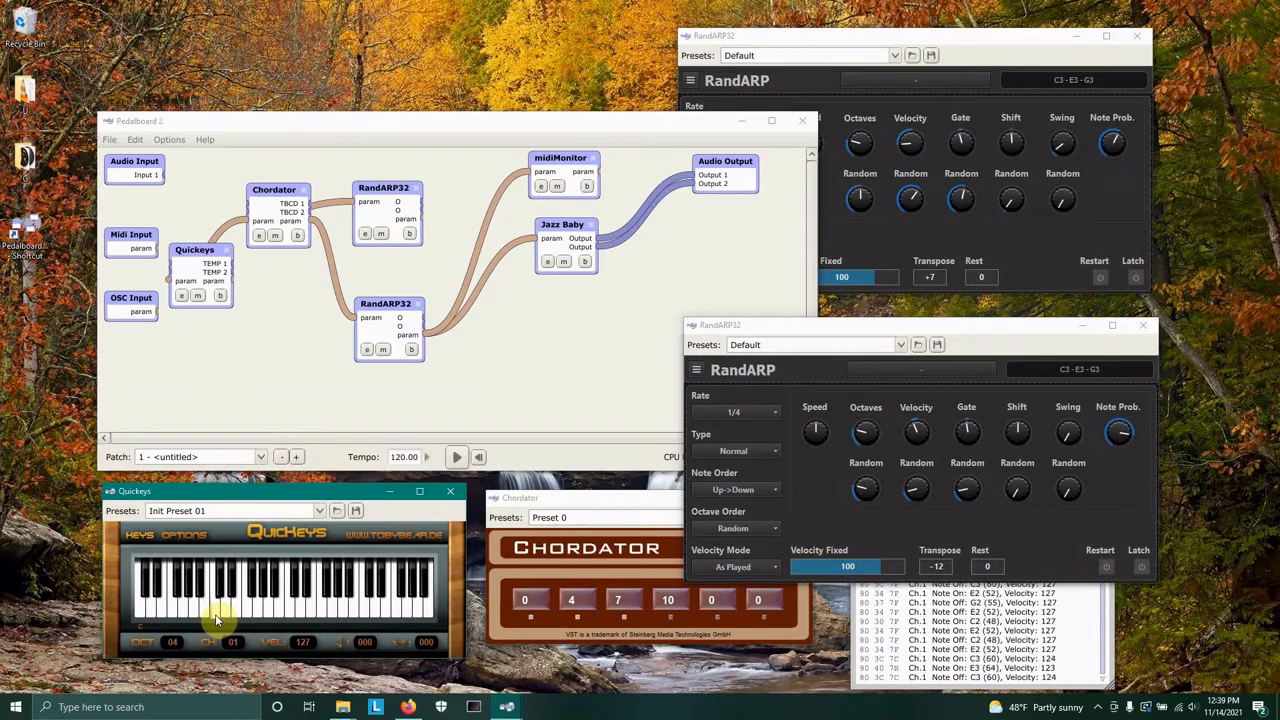
left_click(215, 615)
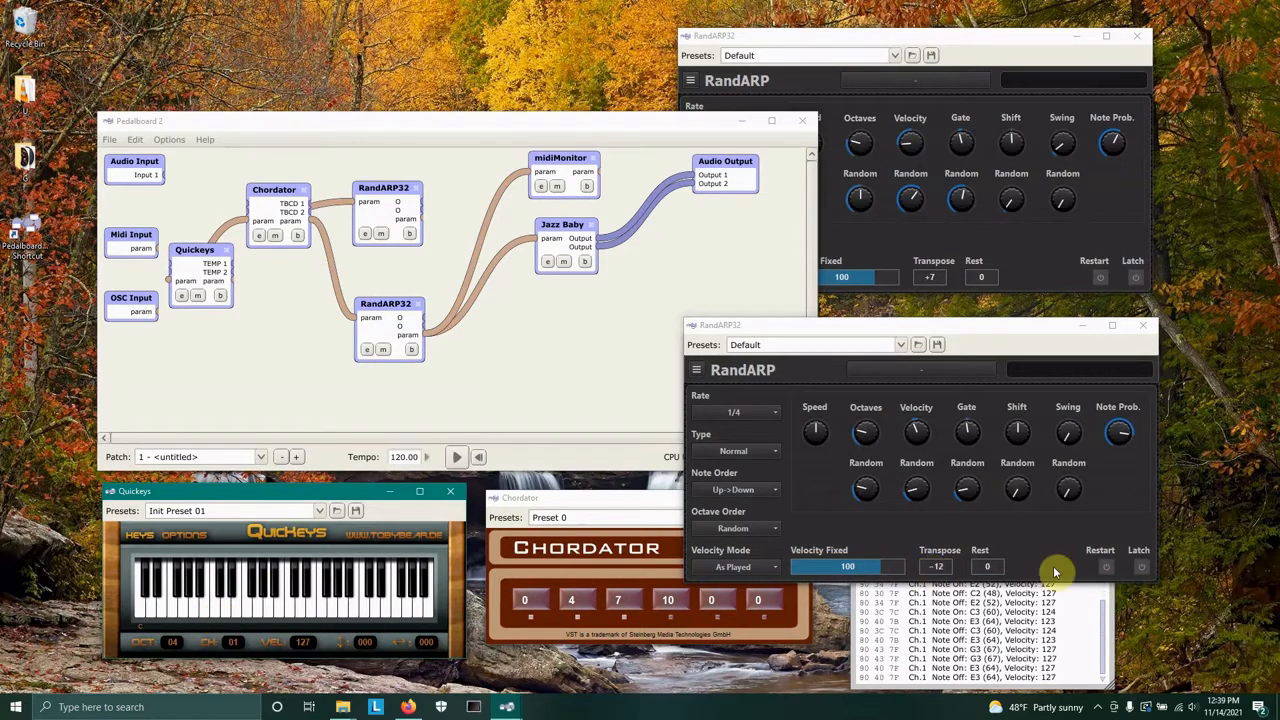
Set the second RandARP's Transpose to -24 and play a key on Quickeys again.
left_click_drag(940, 566, 939, 585)
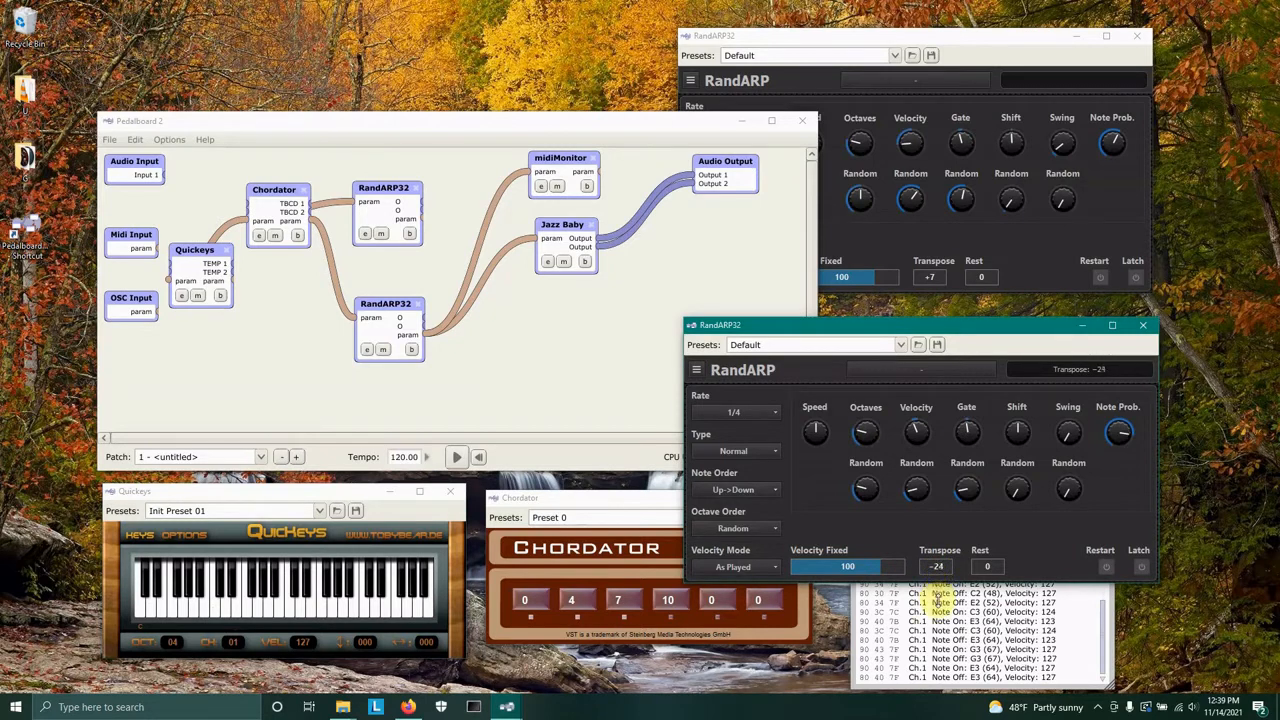
left_click(213, 617)
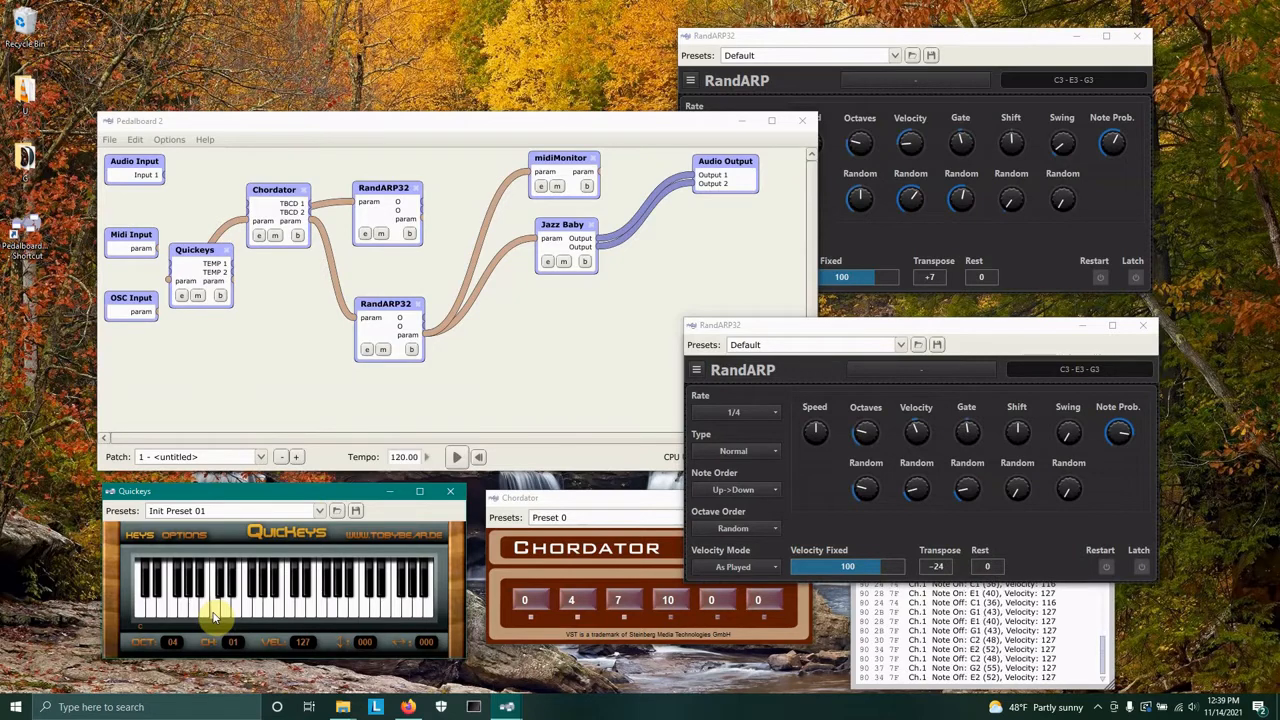
left_click(213, 613)
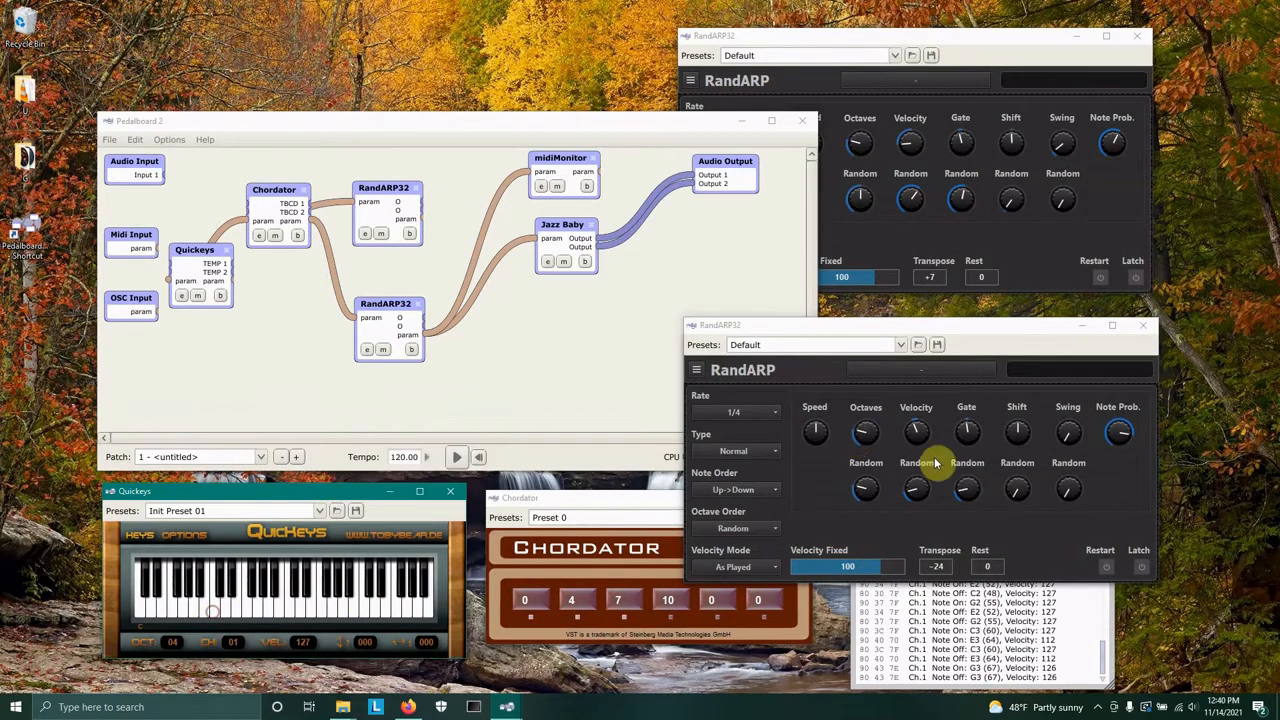
Raise the second RandARP's Octaves Random knob and clear the midiMonitor log.
left_click(877, 490)
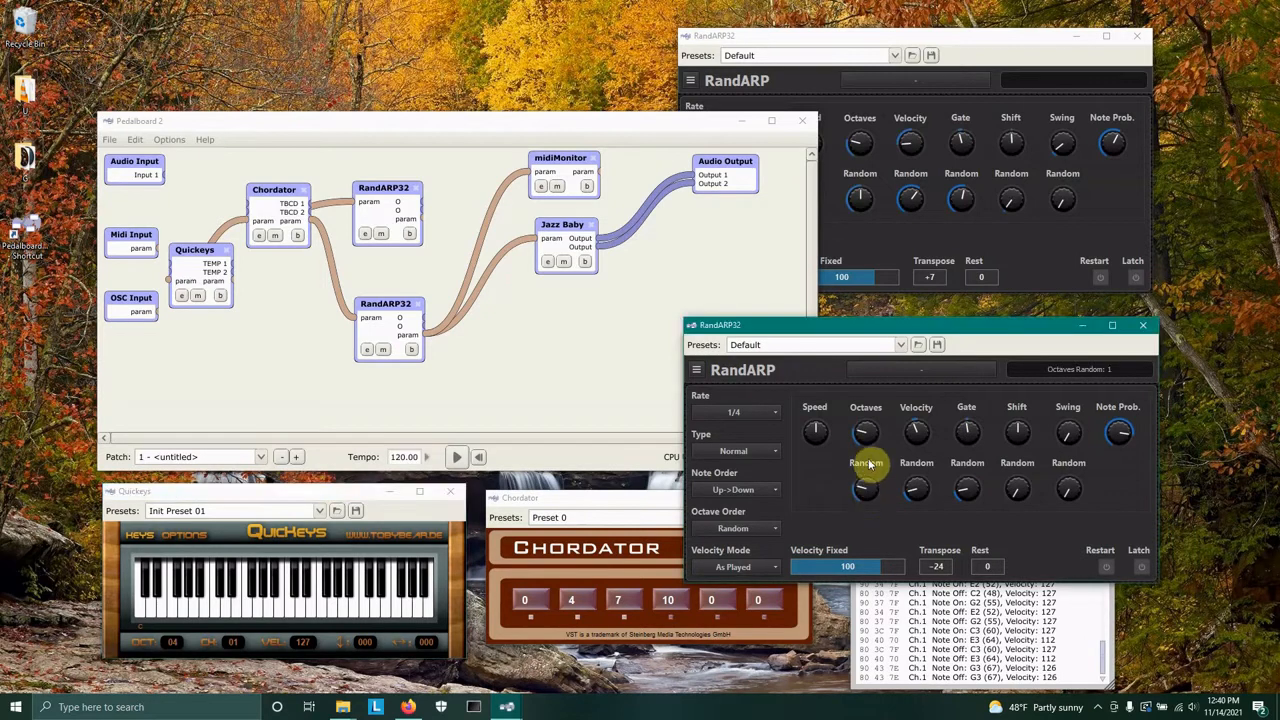
left_click_drag(870, 463, 907, 490)
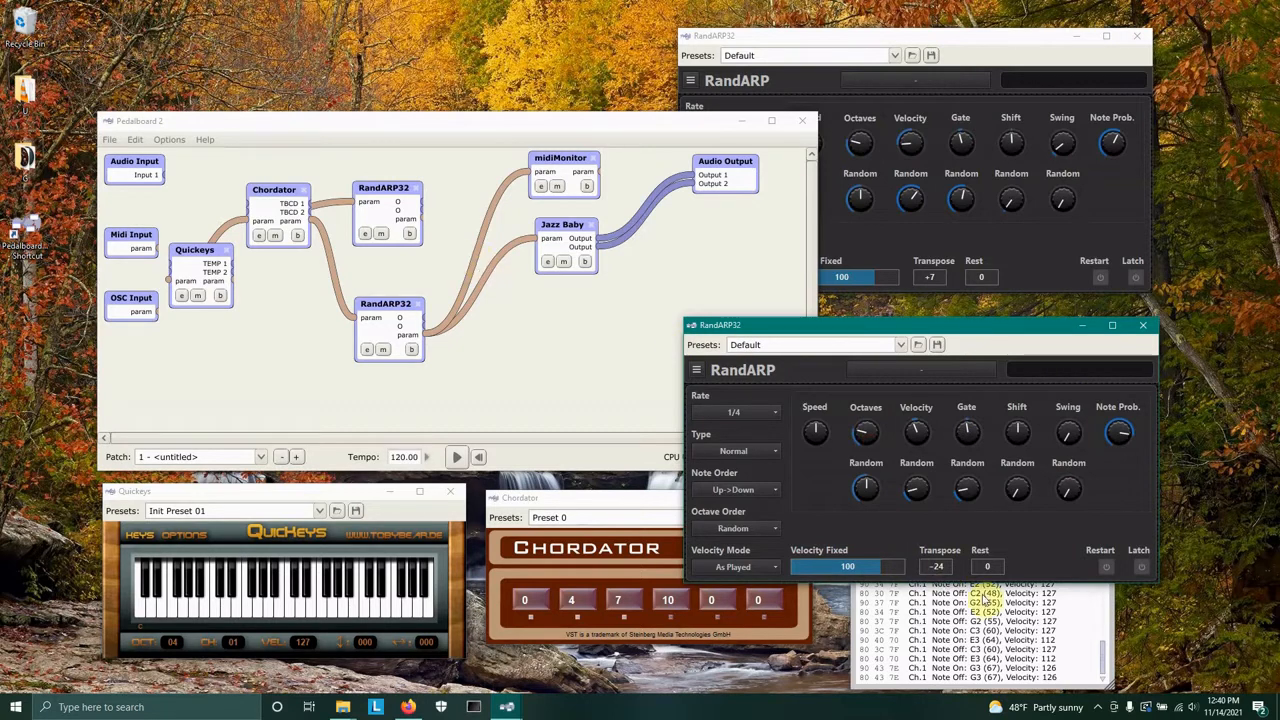
left_click(1083, 650)
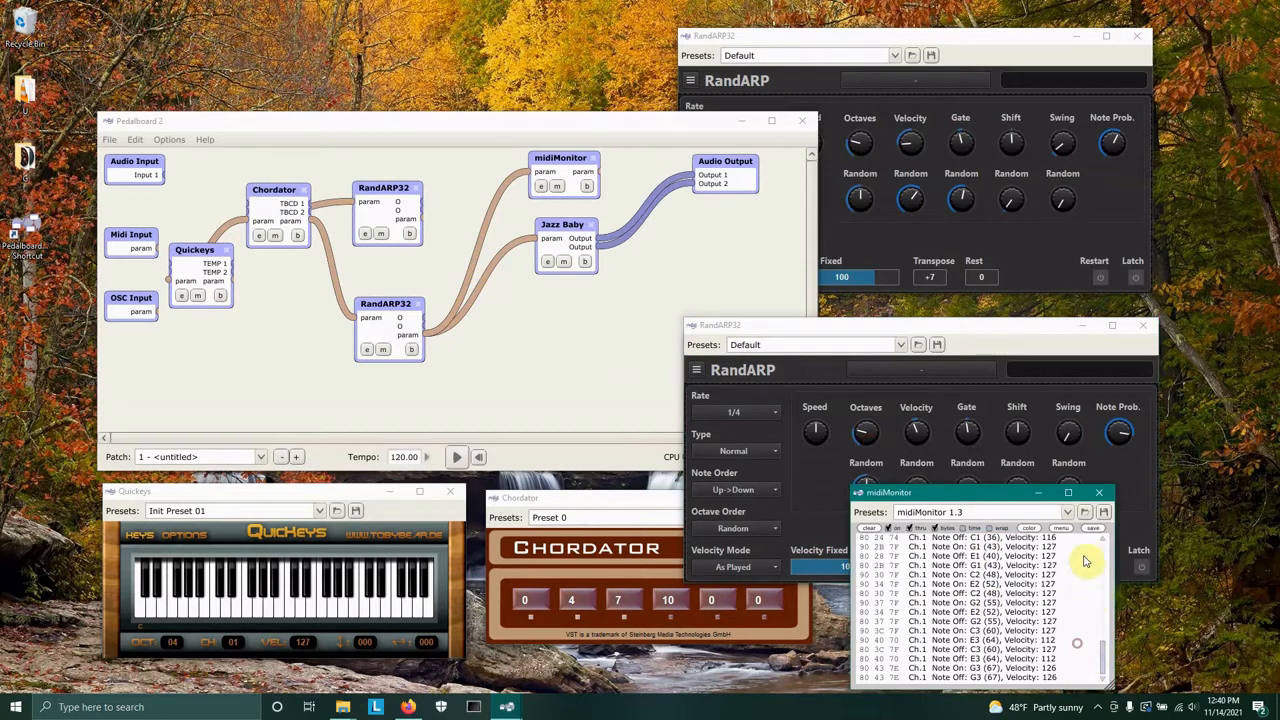
left_click(868, 528)
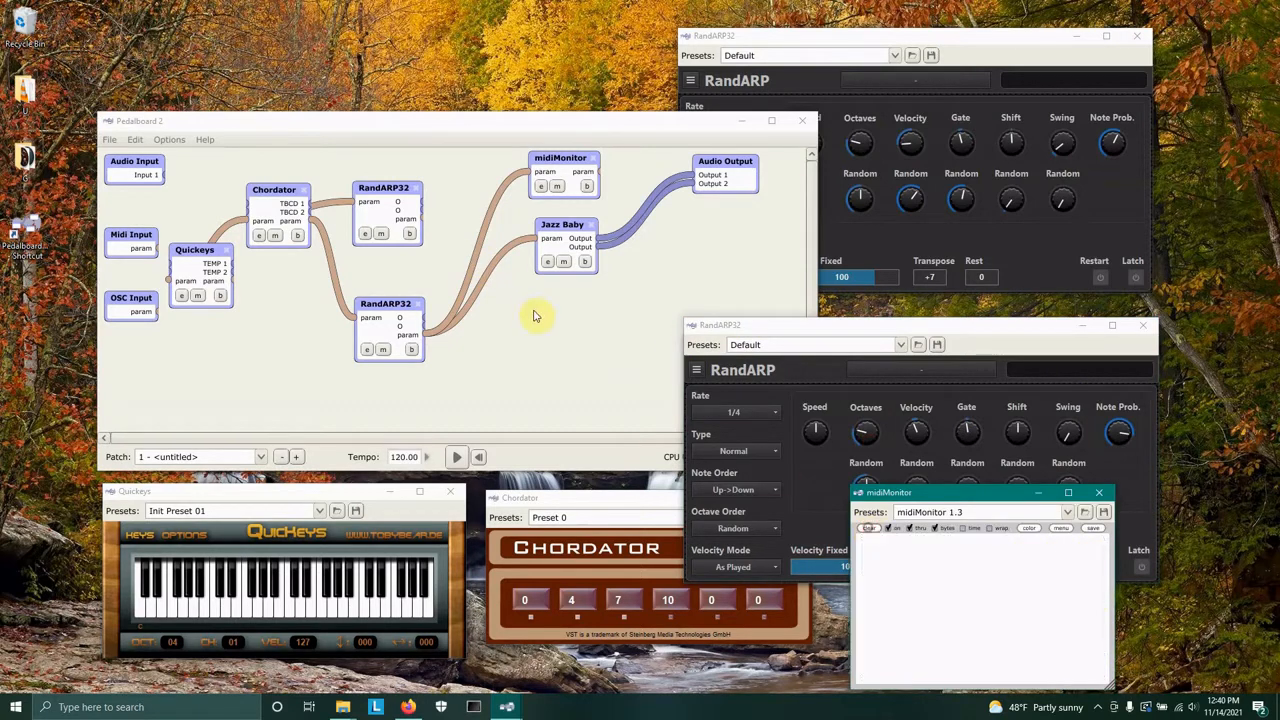
Reconnect the first RandARP32's output to the Jazz Baby and midiMonitor inputs.
left_click(422, 222)
left_click(563, 261)
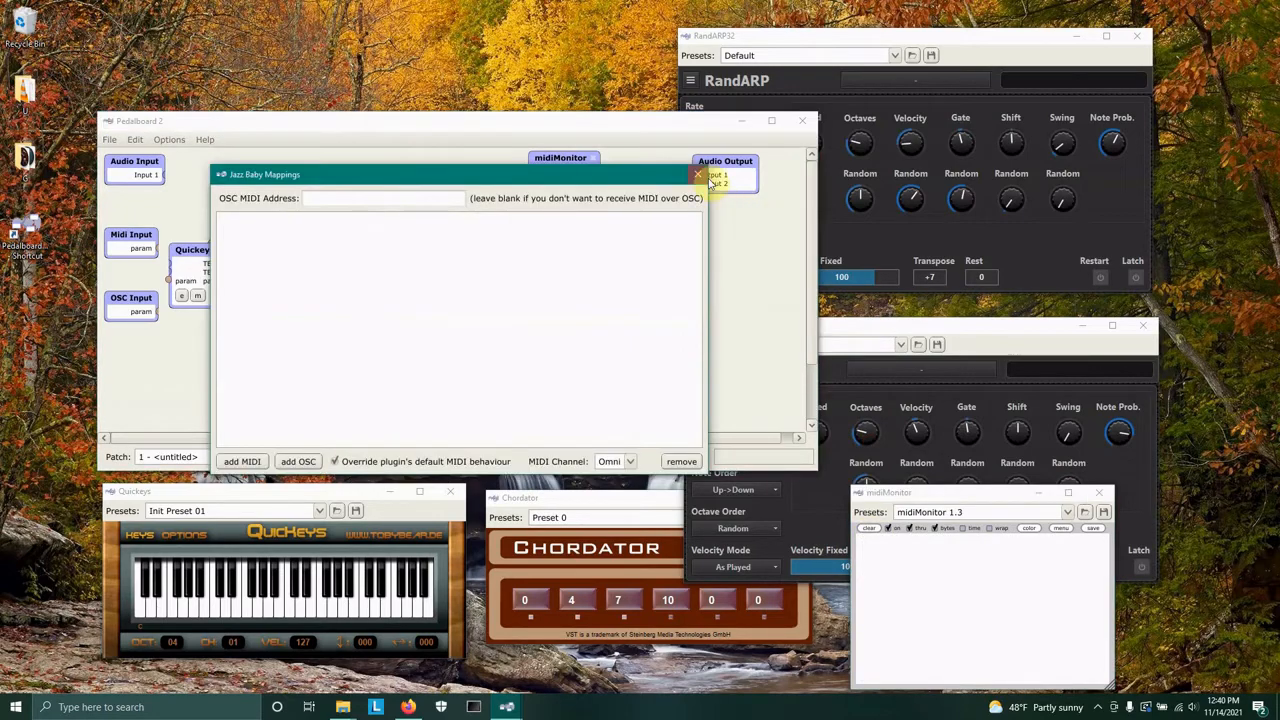
left_click(698, 175)
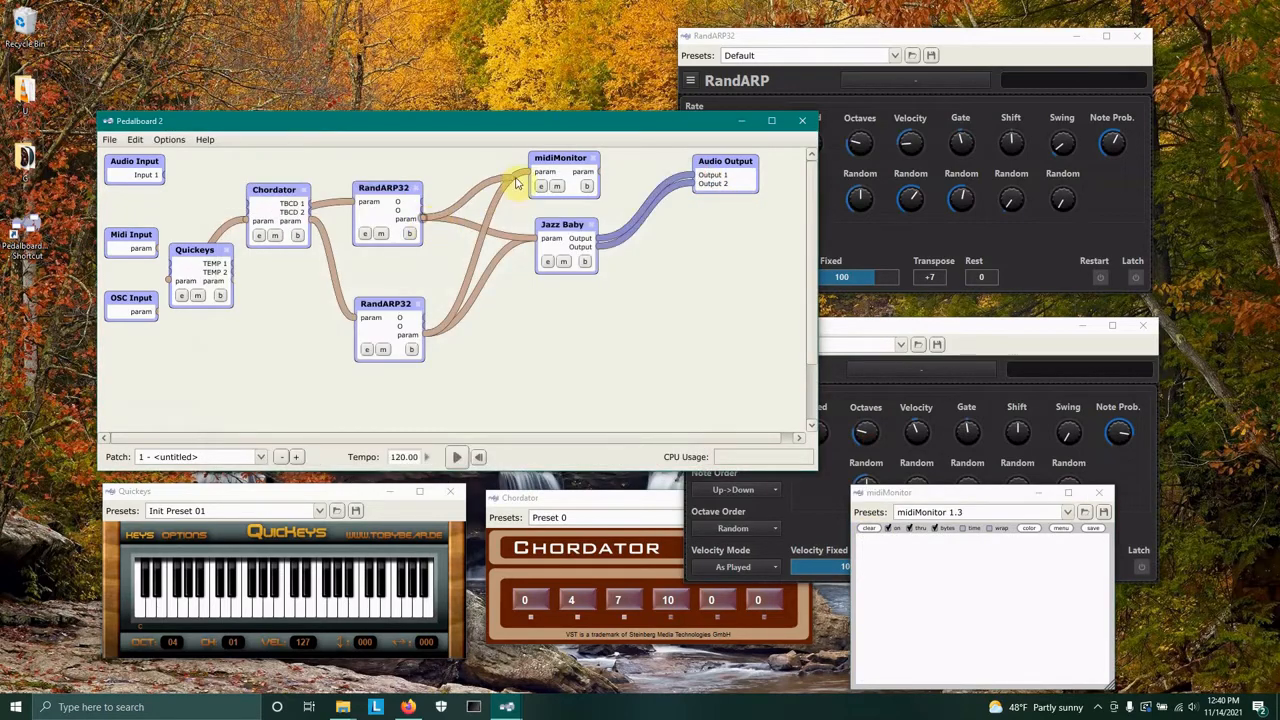
left_click(557, 186)
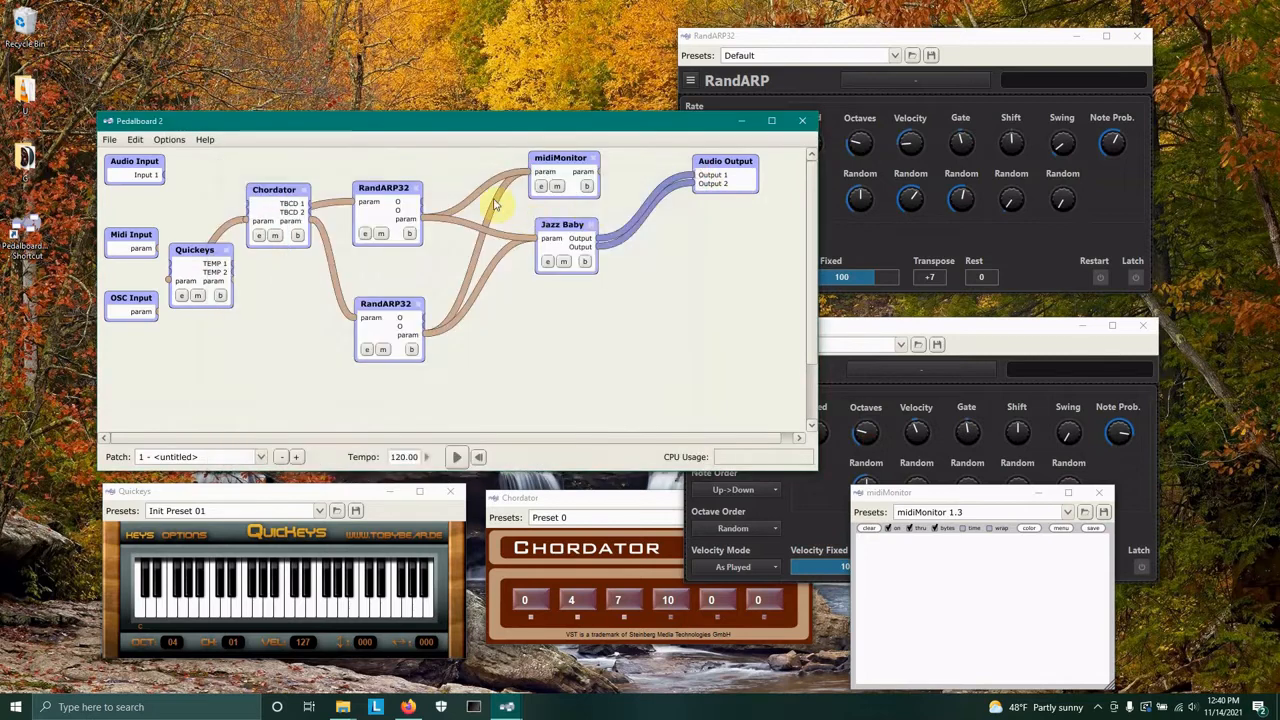
Move both RandARP32 nodes up in the patch and play a Quickeys key.
left_click_drag(386, 188, 390, 179)
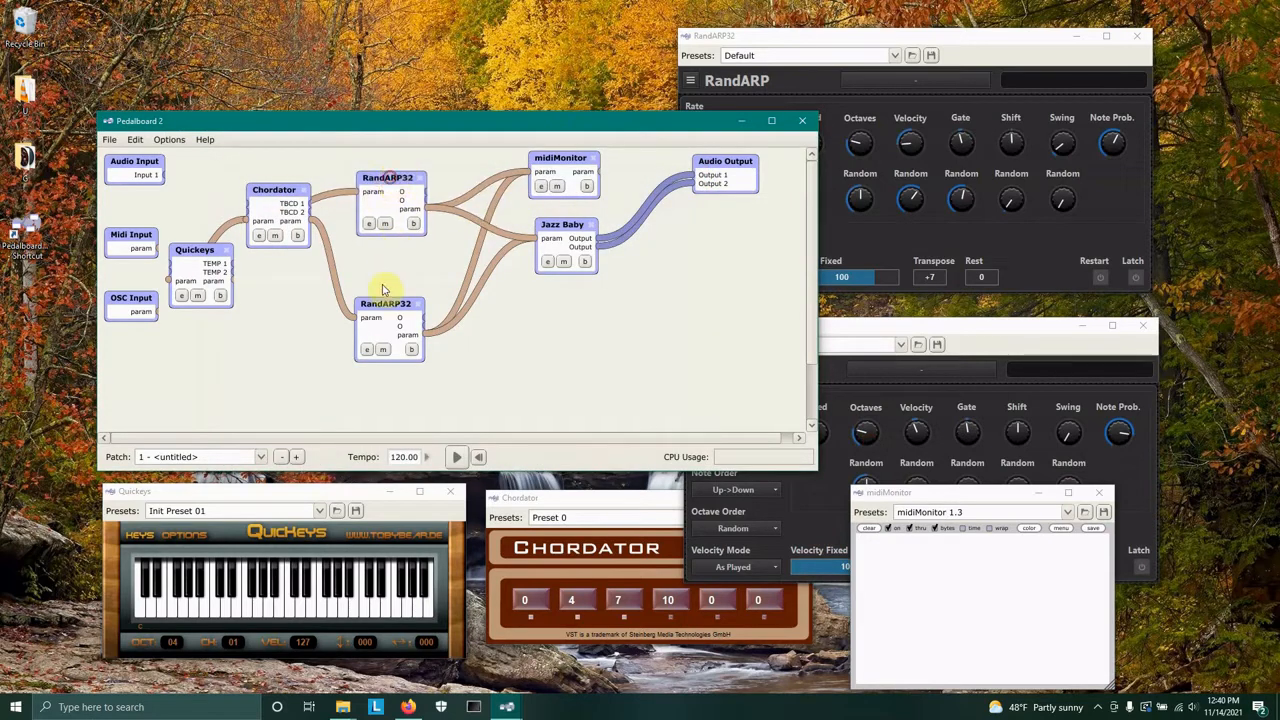
left_click_drag(389, 307, 395, 282)
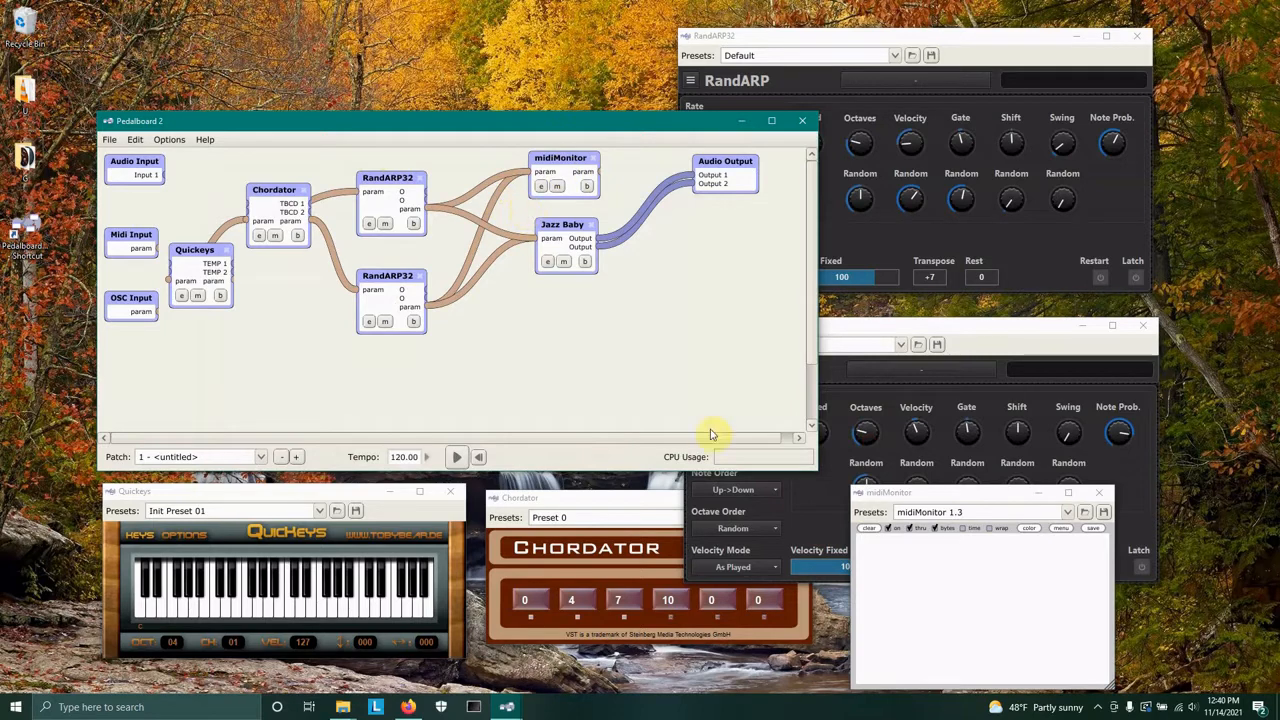
left_click(216, 617)
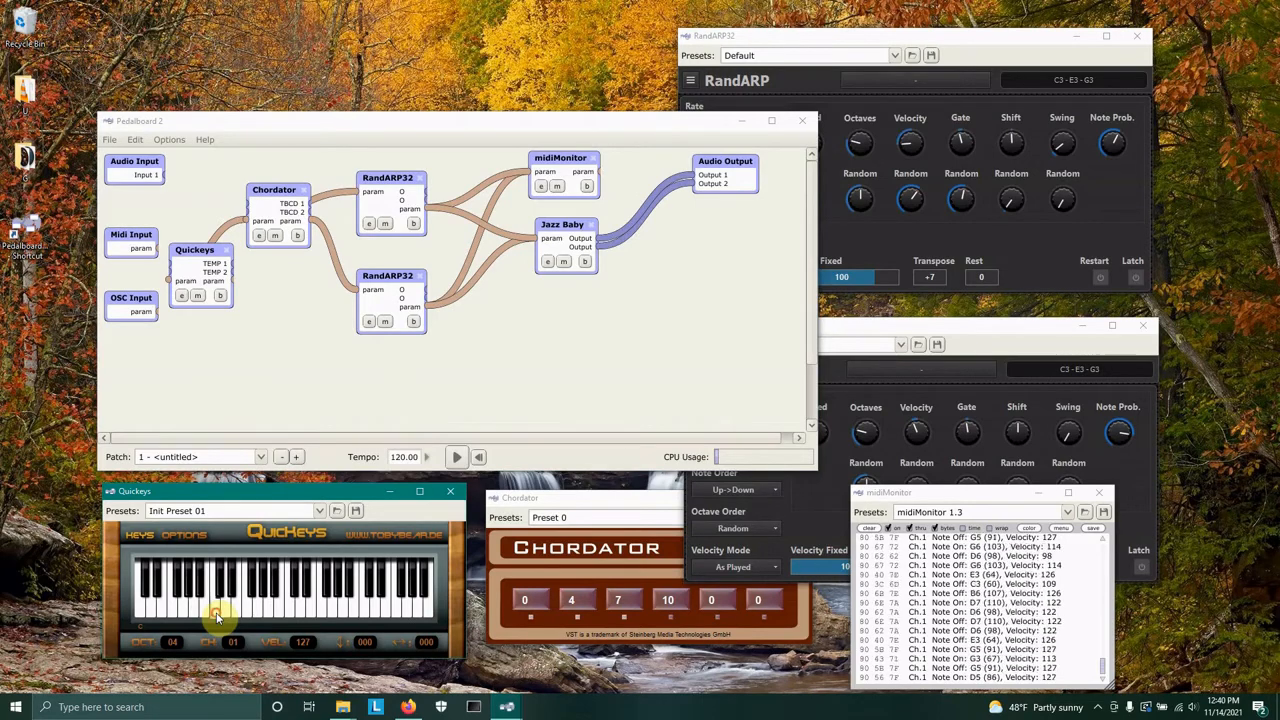
Delete the Chordator-to-first-RandARP32 connection and chain the second RandARP32's output into the first RandARP32's input.
left_click_drag(380, 178, 414, 173)
left_click_drag(386, 280, 352, 280)
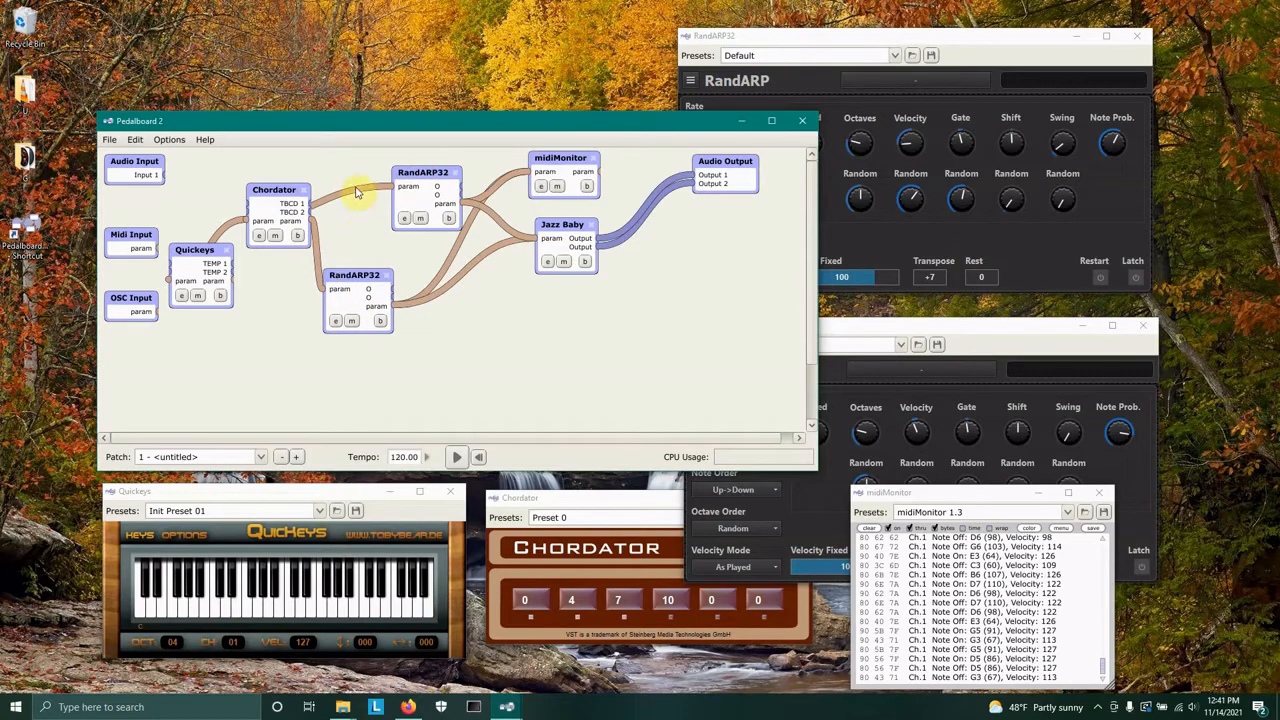
double_click(367, 197)
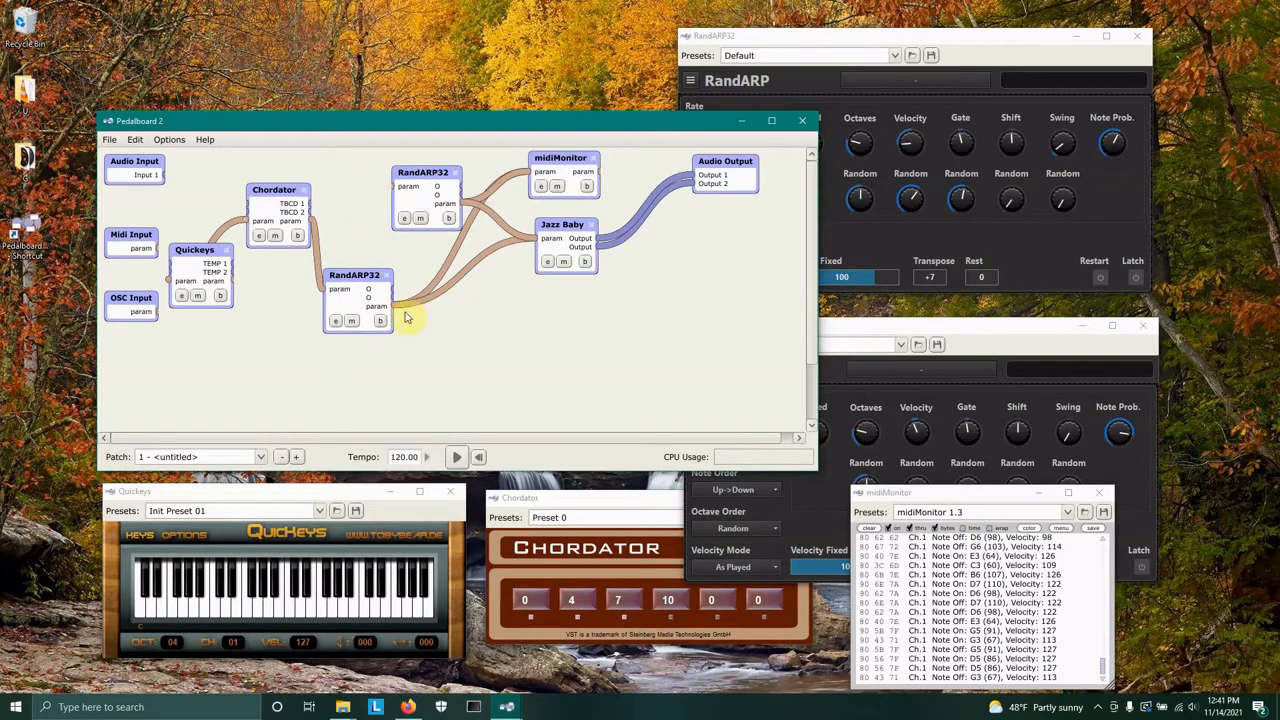
left_click_drag(393, 305, 437, 172)
left_click(693, 176)
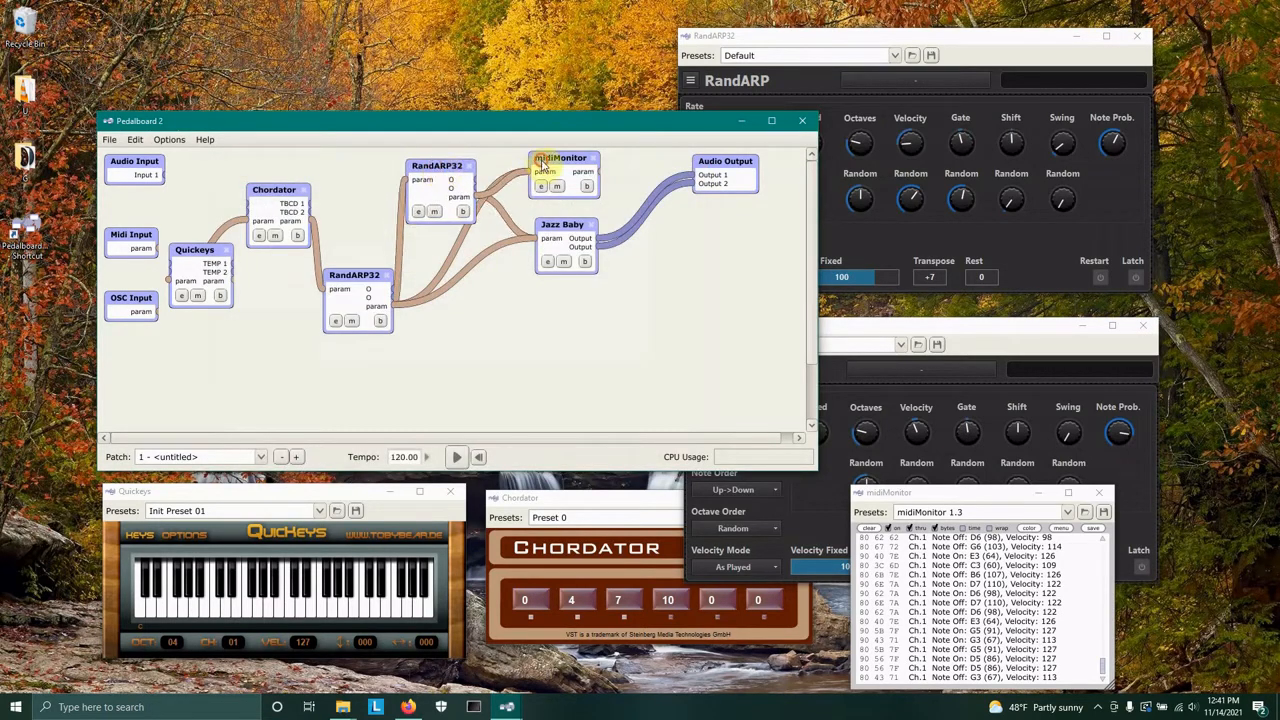
Reposition the midiMonitor, Jazz Baby and top RandARP32 nodes in the patch.
left_click_drag(560, 160, 575, 166)
left_click_drag(563, 228, 570, 239)
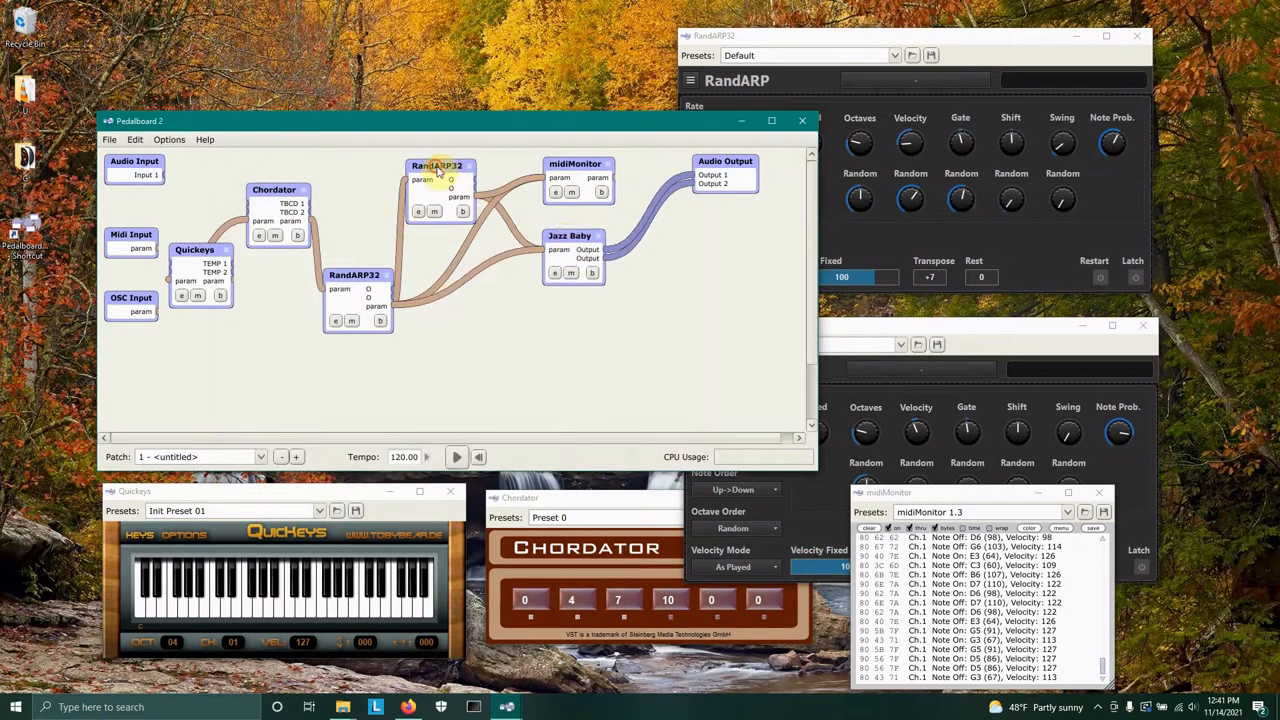
left_click_drag(429, 166, 433, 166)
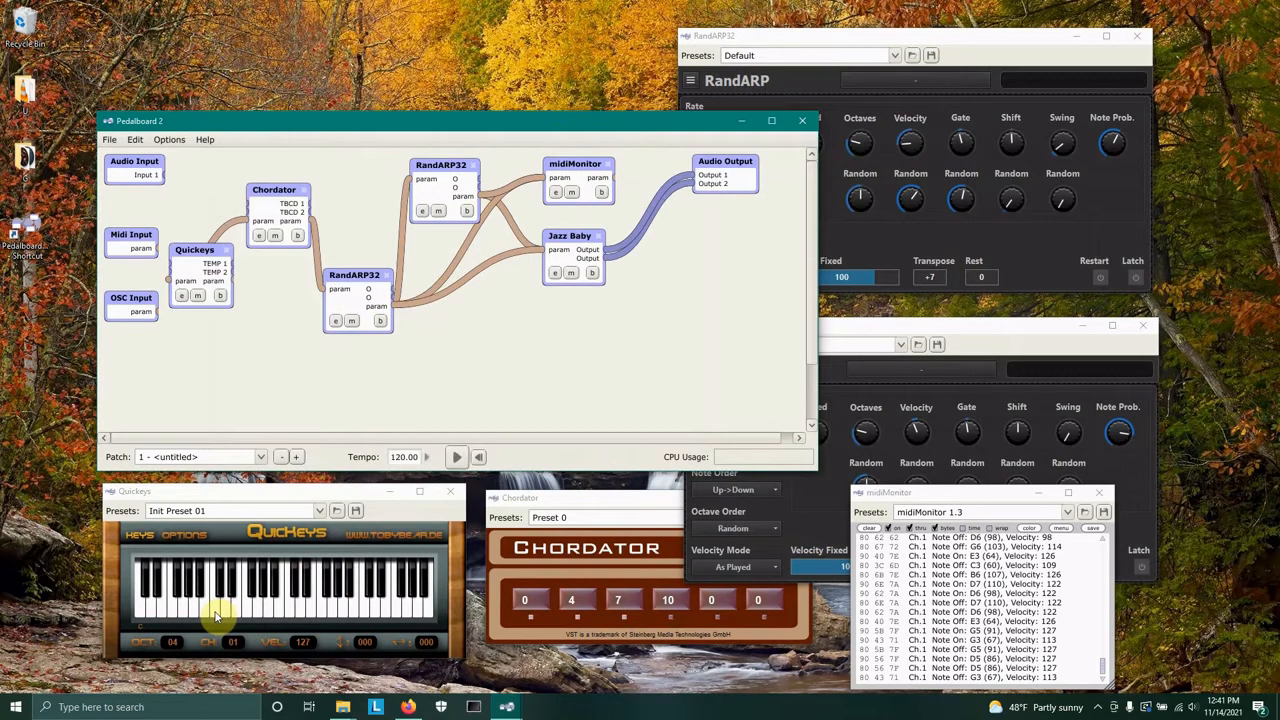
Clear the midiMonitor log and play a key on Quickeys.
left_click(868, 528)
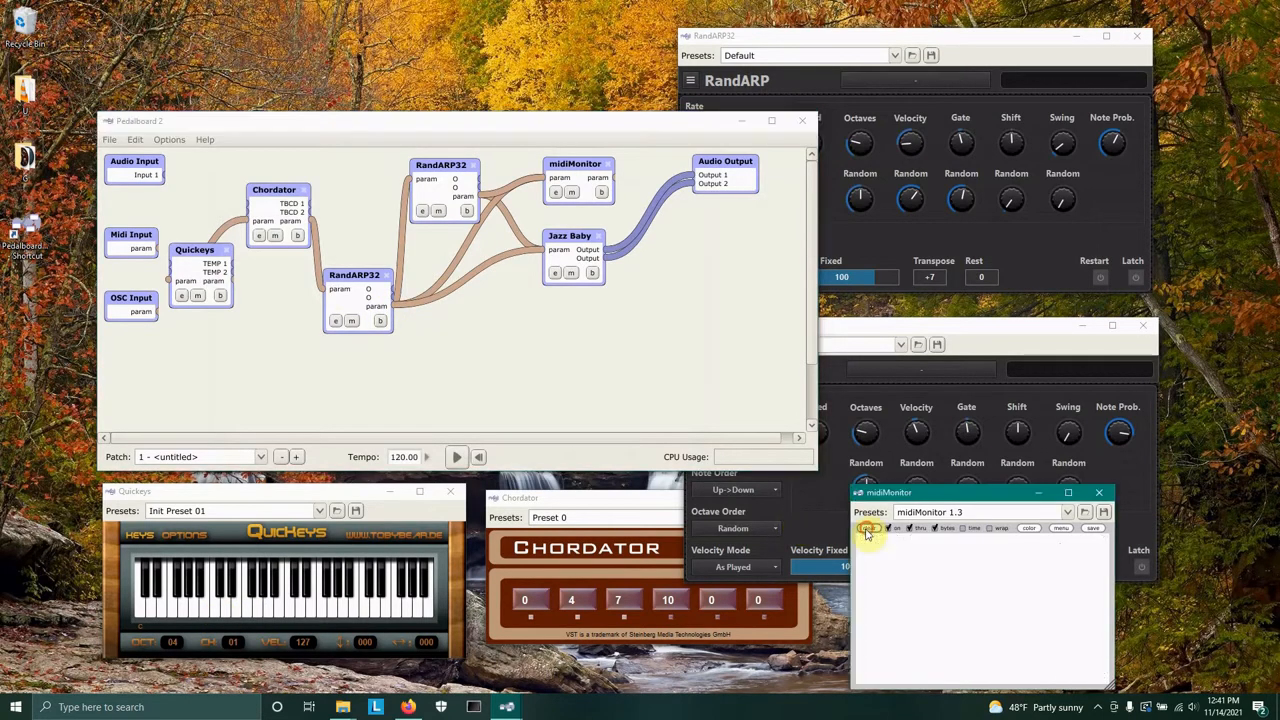
left_click(216, 614)
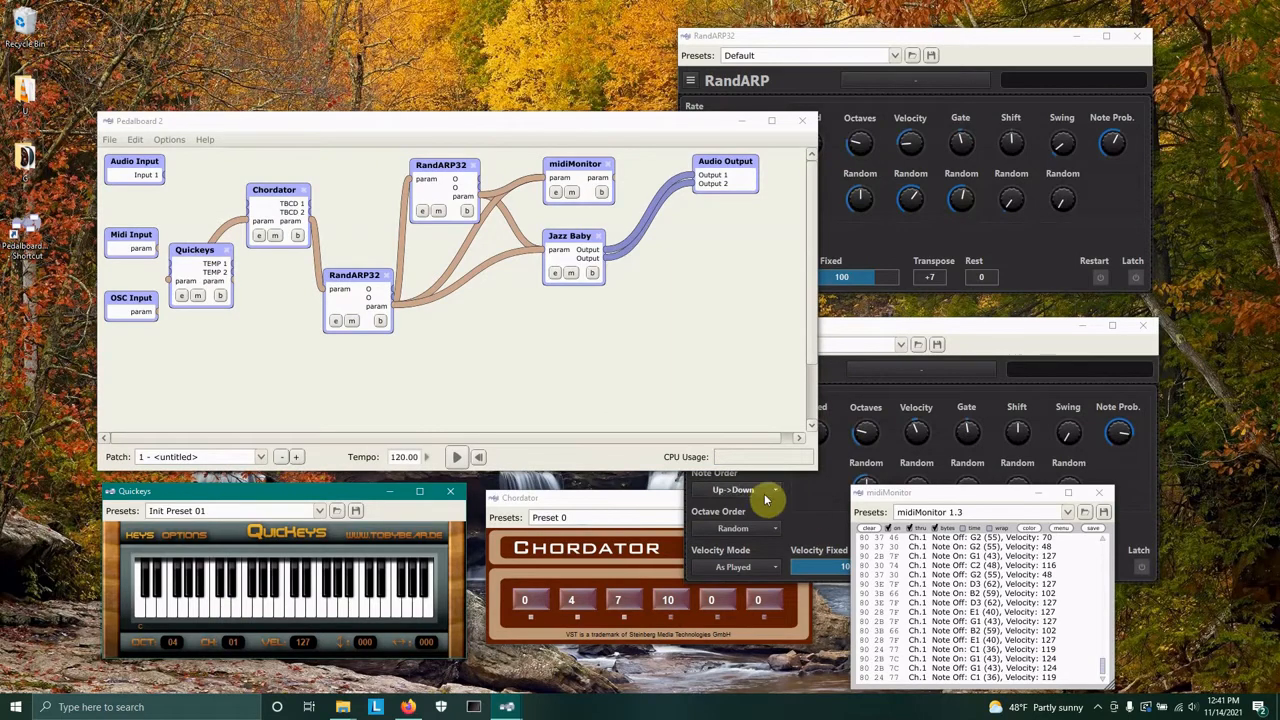
Set the second RandARP's Note Order to Random and play Quickeys keys.
left_click(975, 345)
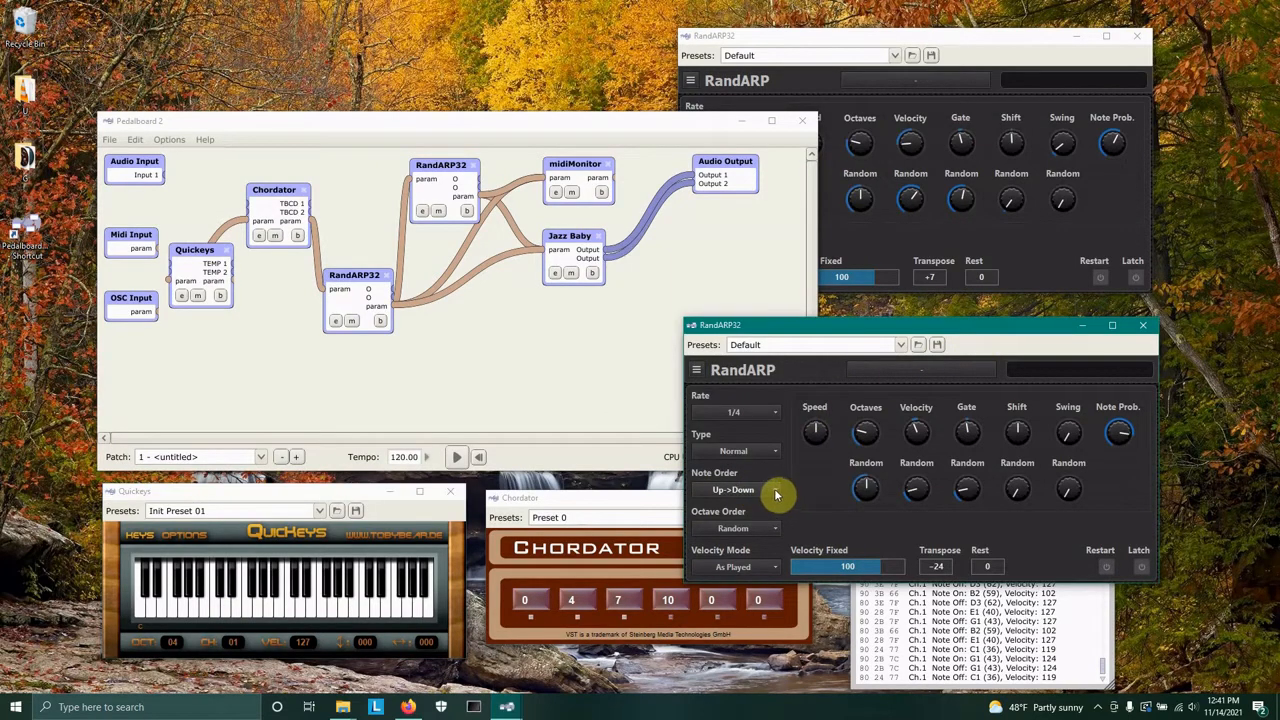
left_click(758, 490)
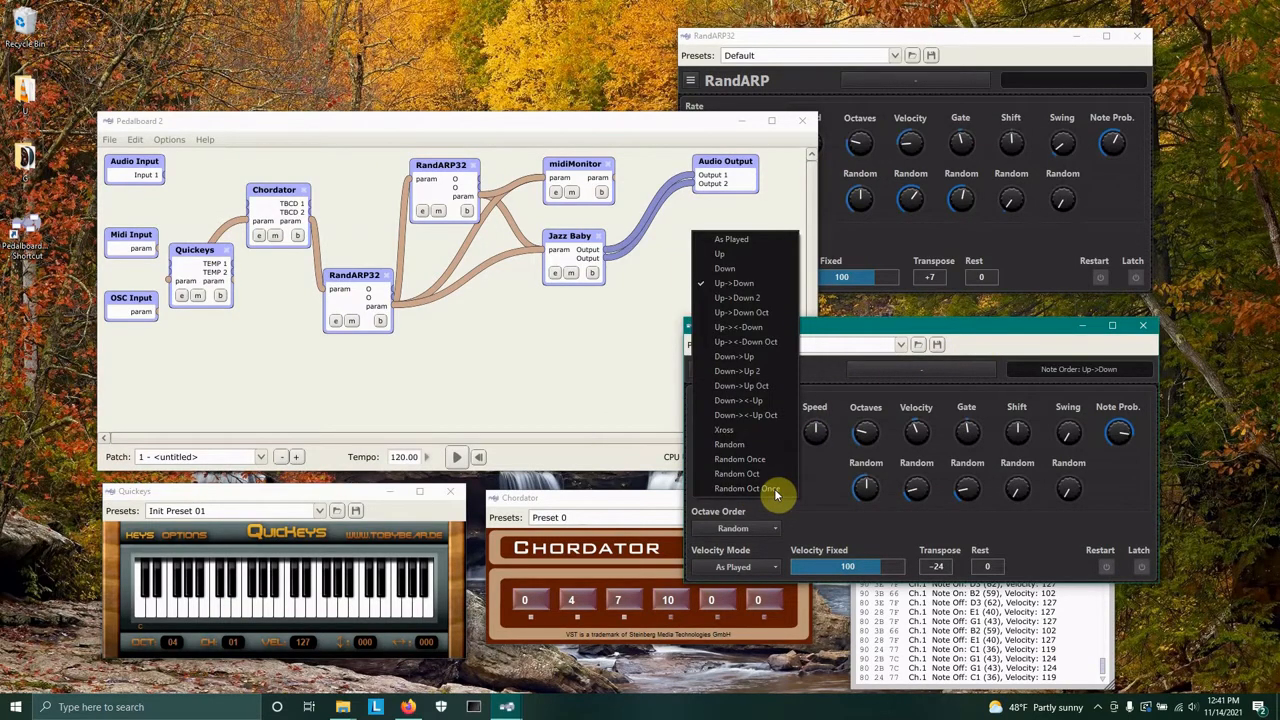
left_click(745, 445)
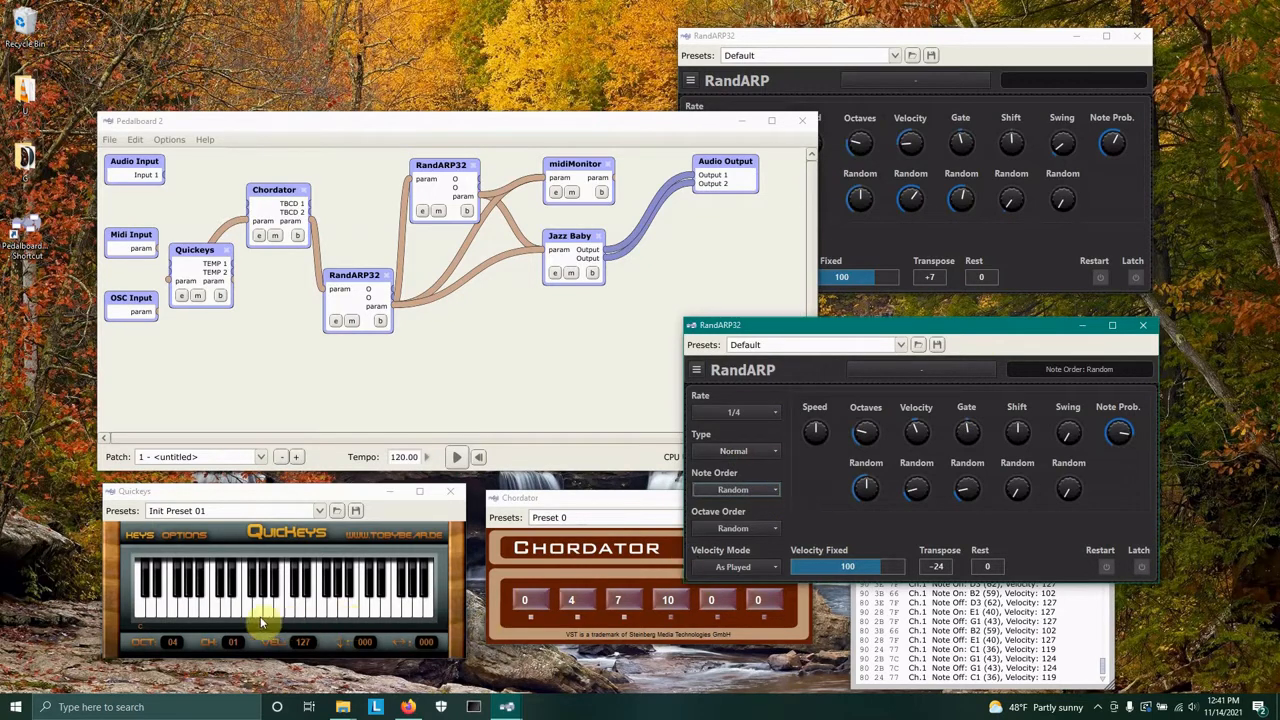
left_click(212, 612)
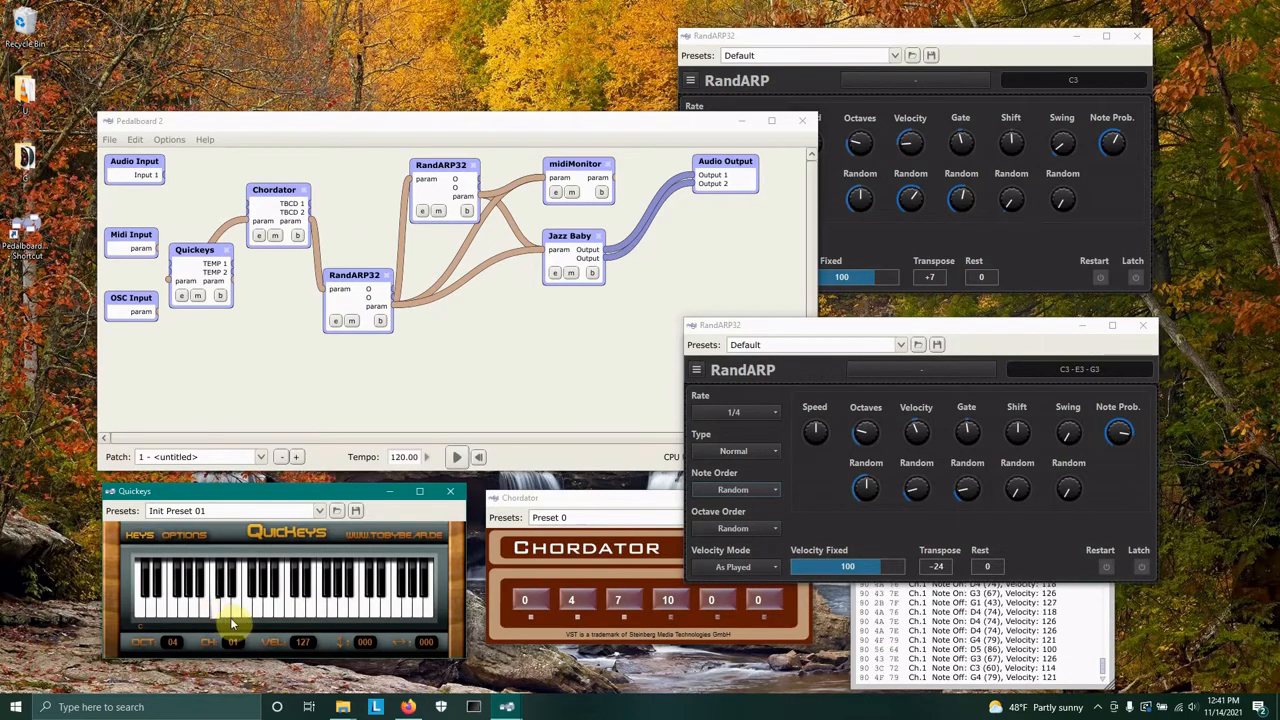
left_click(237, 619)
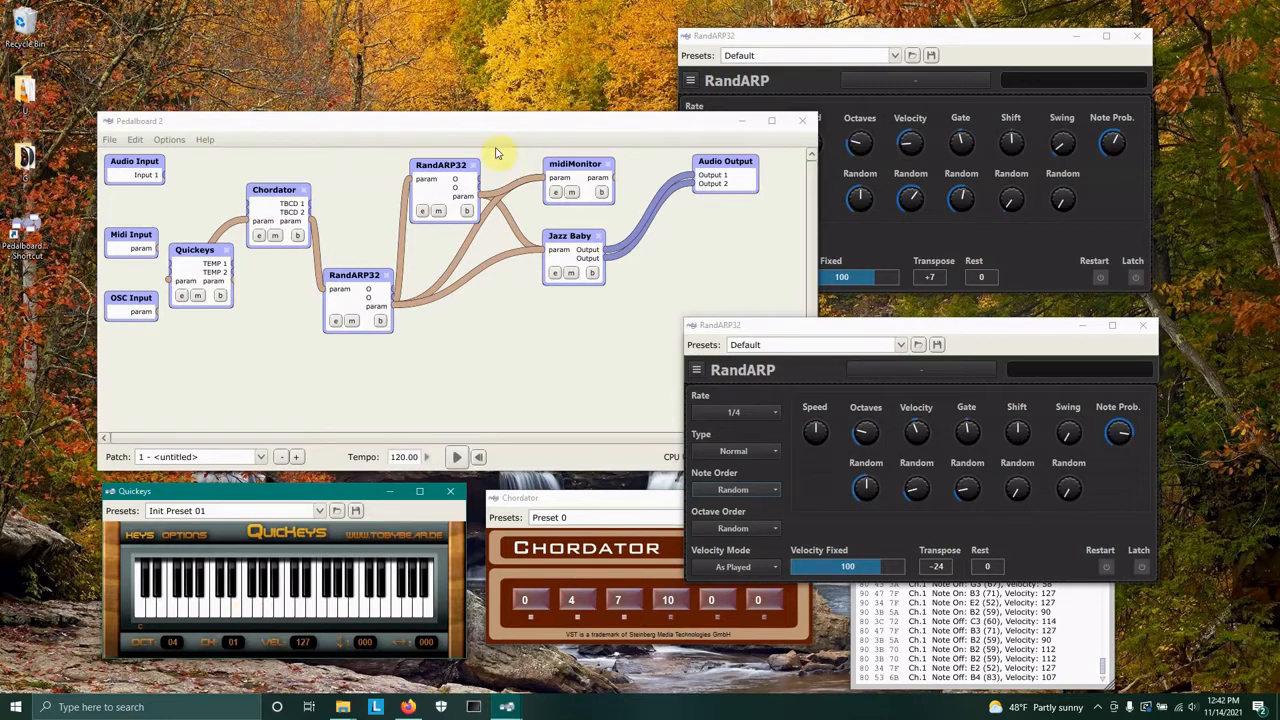
Save the Pedalboard patch.
left_click(110, 140)
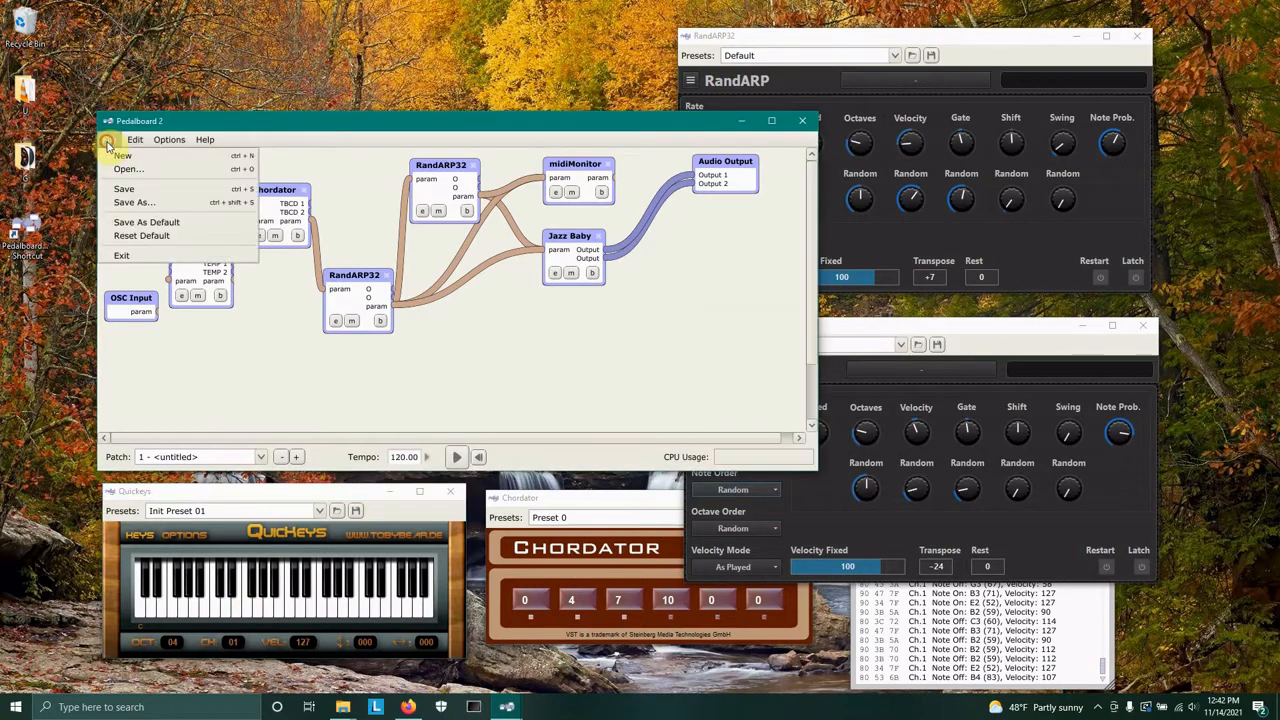
left_click(134, 193)
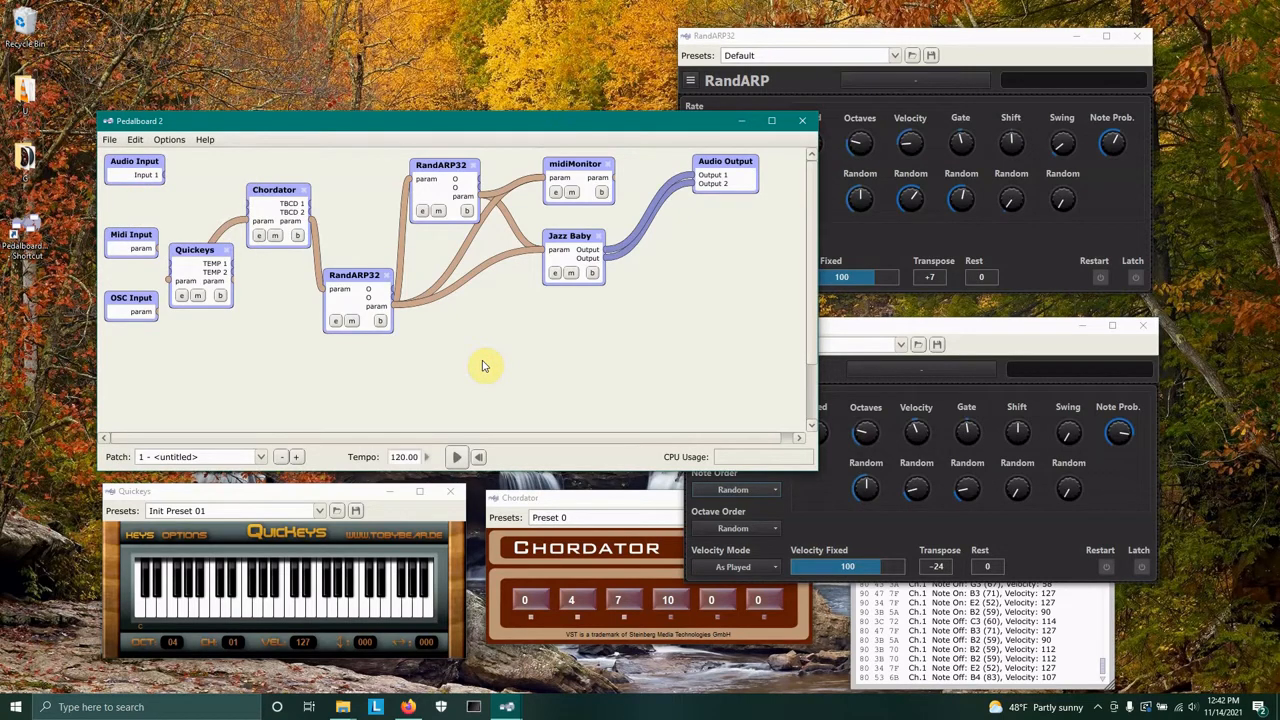
Turn on Latch in the second RandARP and play a key on Quickeys.
left_click(1140, 567)
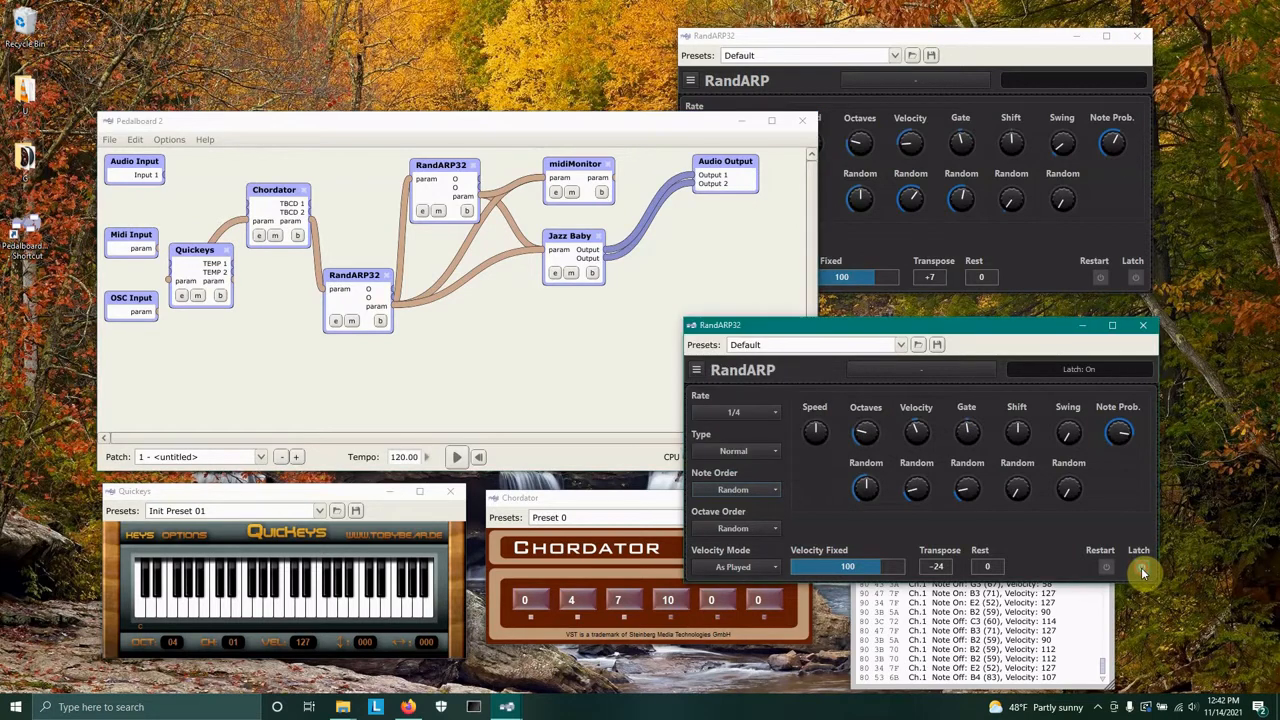
left_click(226, 610)
left_click(320, 574)
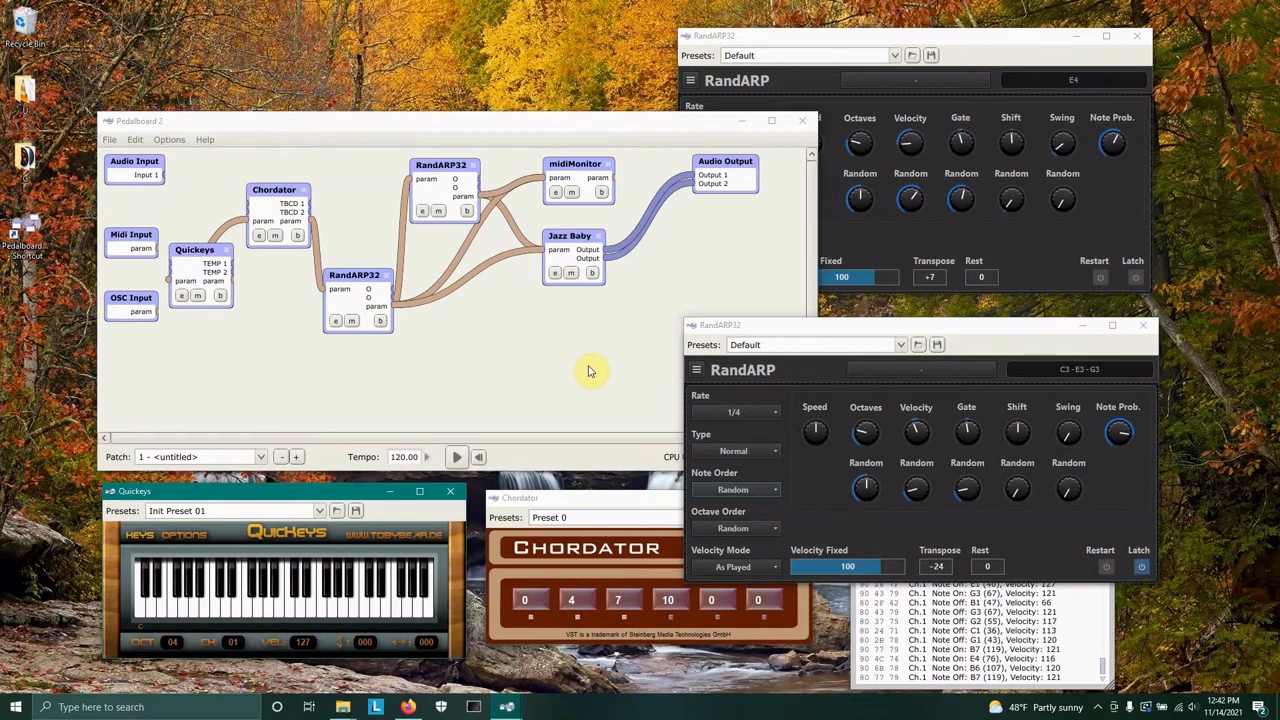
Adjust the first RandARP's Note Prob. and Octaves knobs.
left_click(1117, 133)
left_click_drag(1117, 128, 1106, 126)
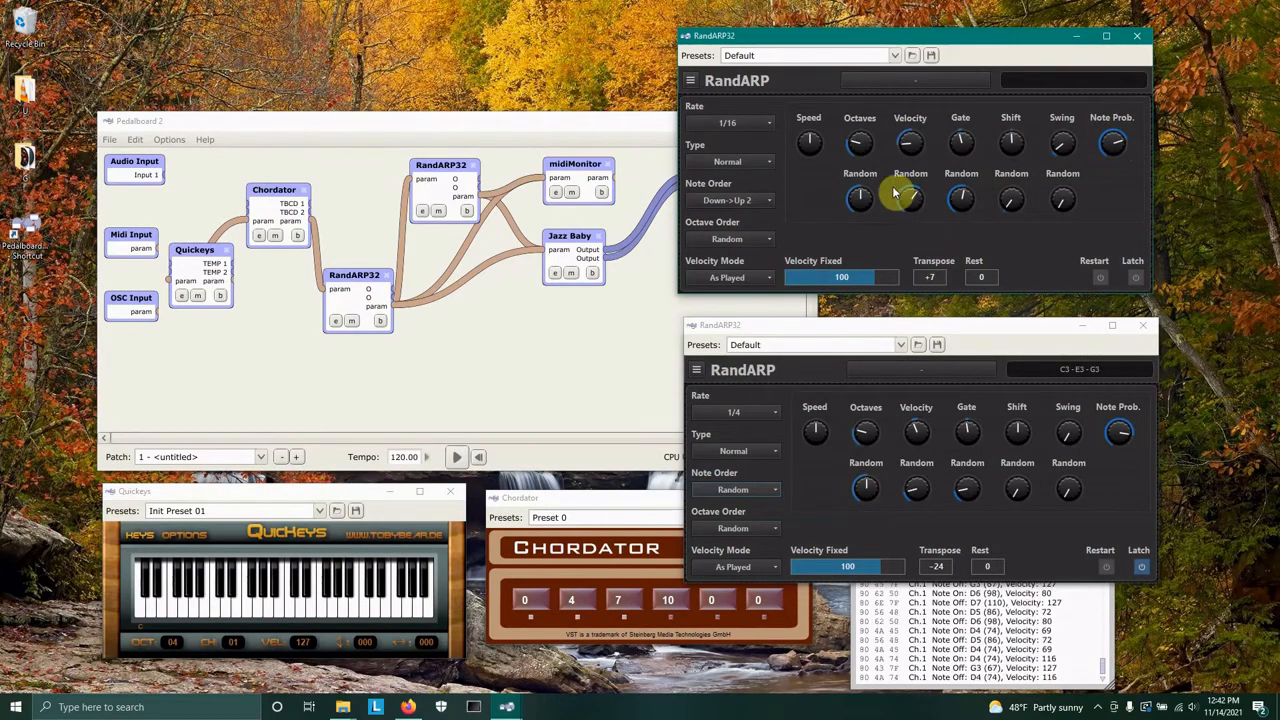
left_click_drag(863, 147, 863, 130)
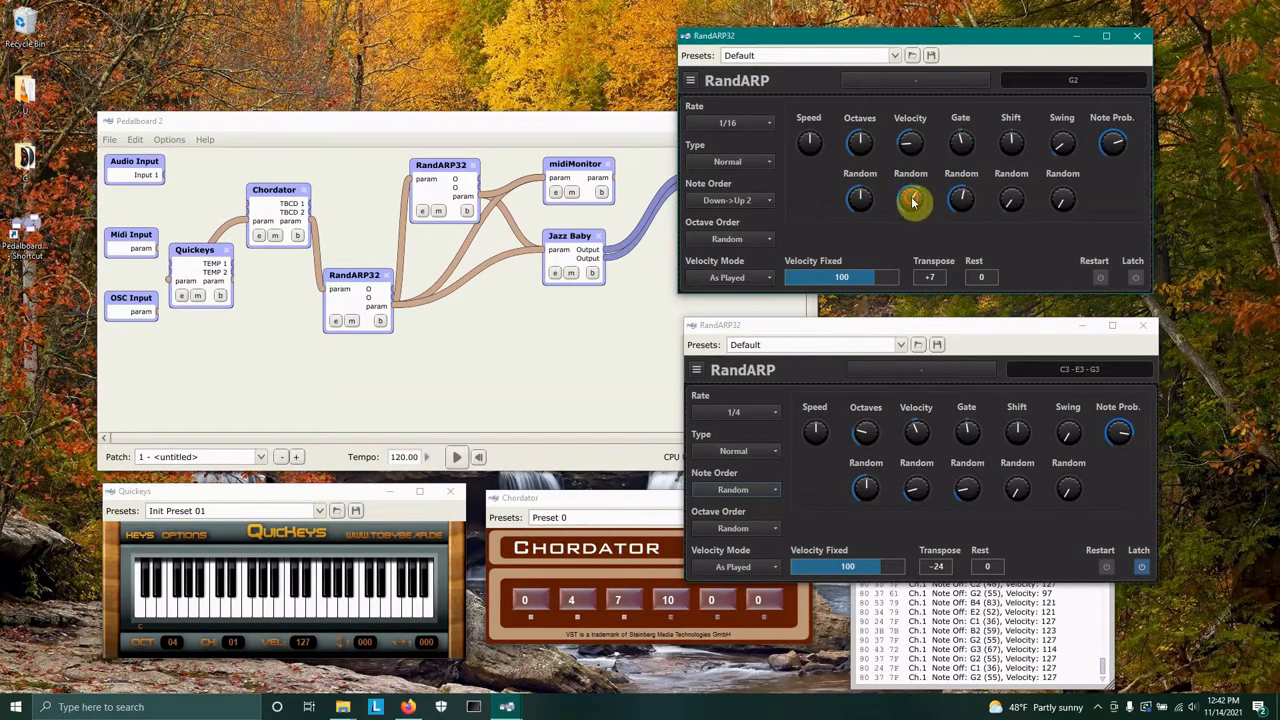
Raise the first RandARP's Velocity Random knob and set the second RandARP's Rate to 1/2.
left_click_drag(913, 201, 910, 139)
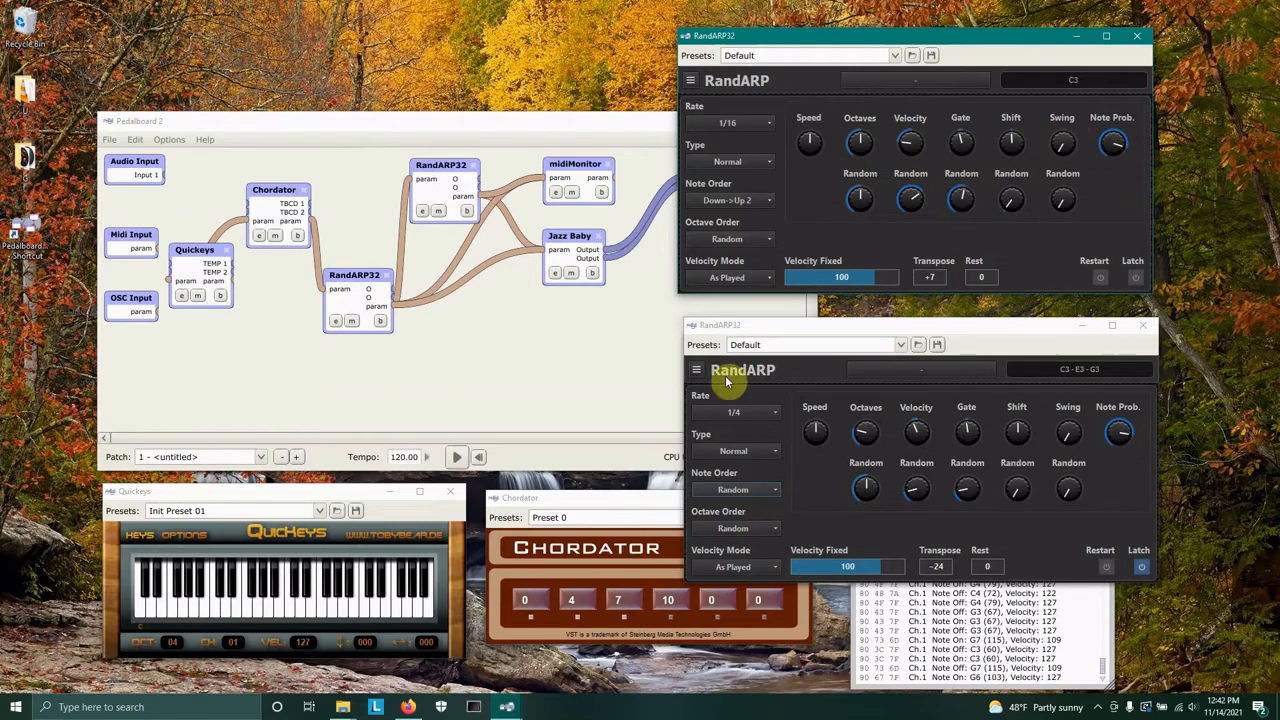
left_click(740, 412)
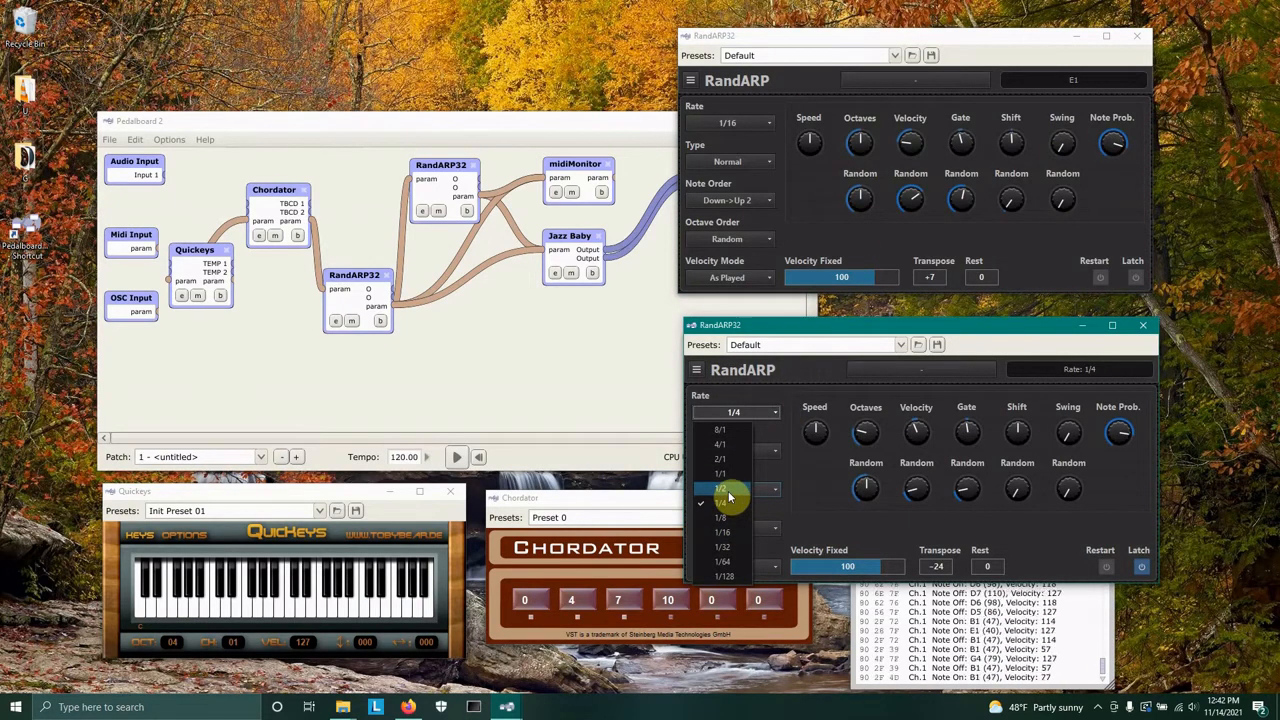
left_click(728, 492)
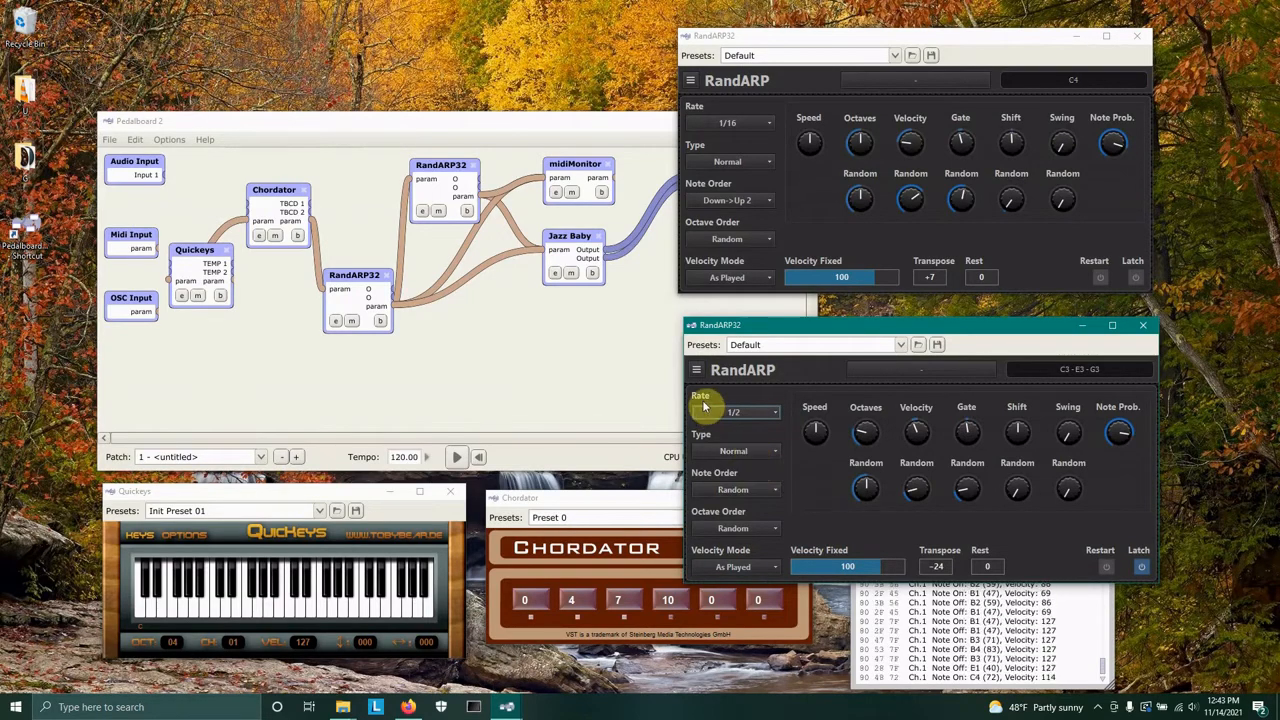
Turn off Latch in the second RandARP and set the Pedalboard tempo to 90.
left_click(1137, 568)
left_click(1138, 567)
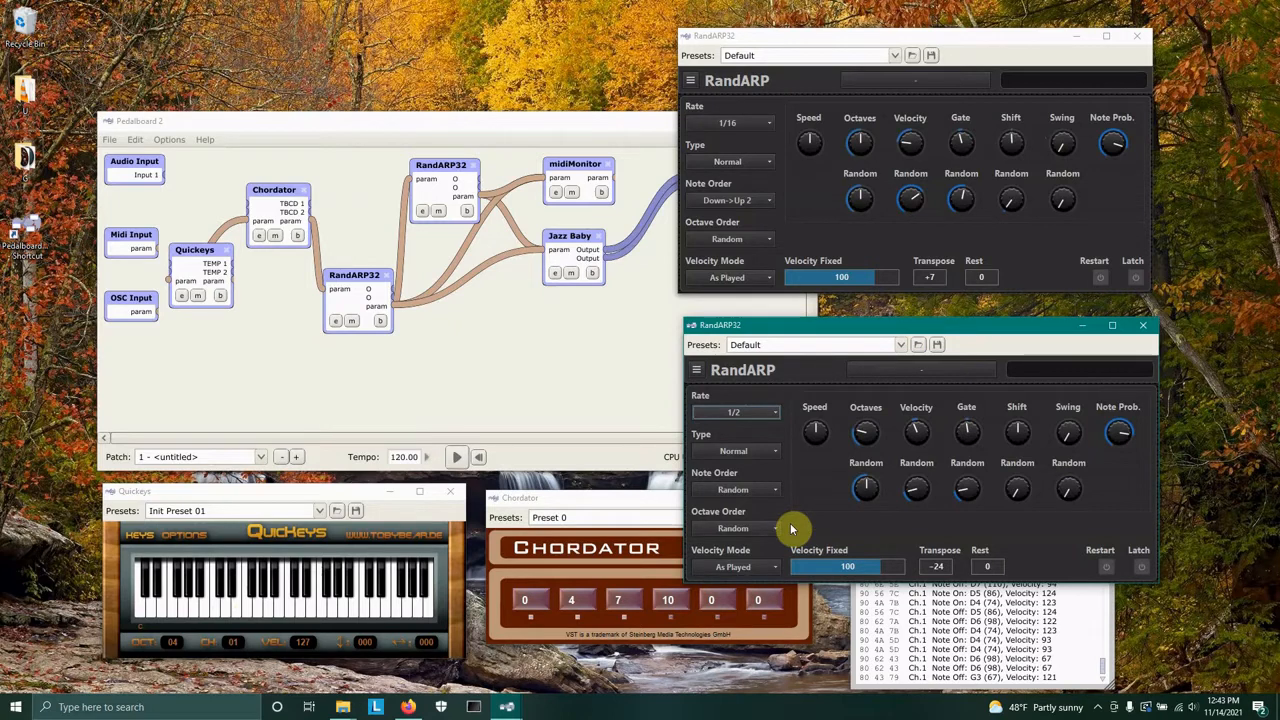
left_click(400, 456)
left_click(458, 457)
type("90")
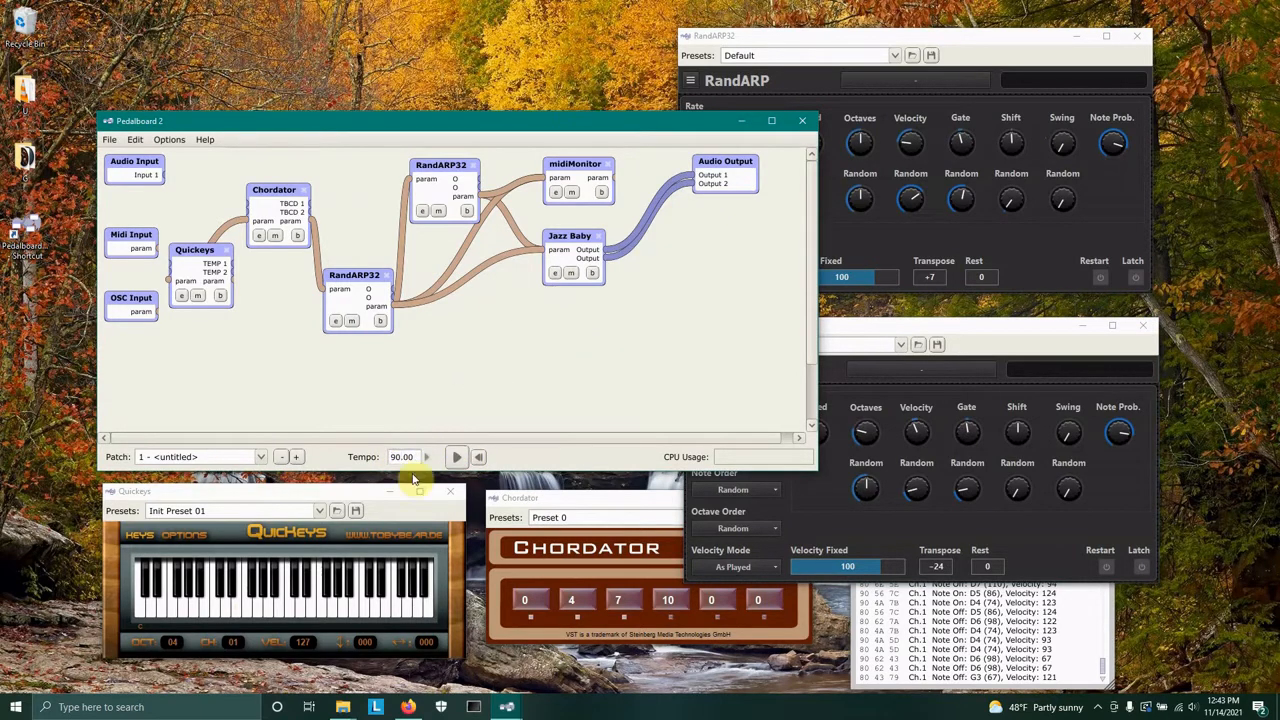
Turn on Latch in the second RandARP and play several keys on Quickeys.
left_click(1143, 567)
left_click(177, 596)
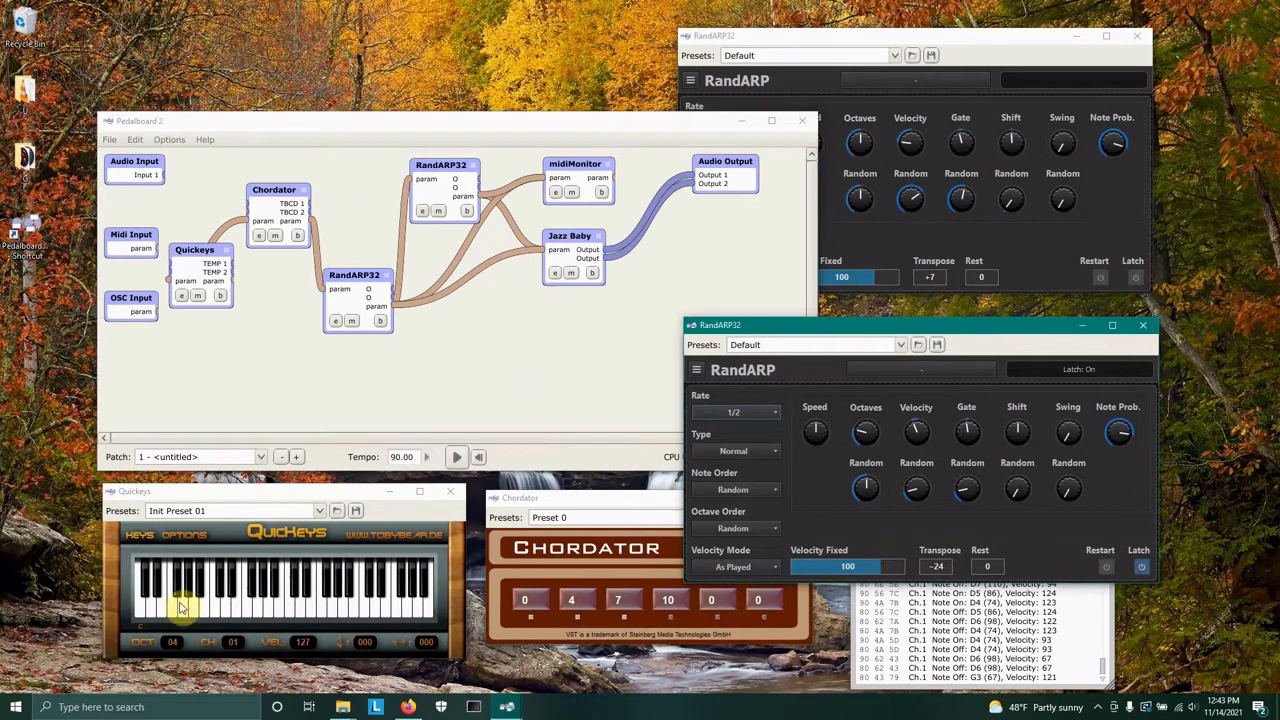
left_click(218, 612)
left_click(236, 610)
left_click(224, 610)
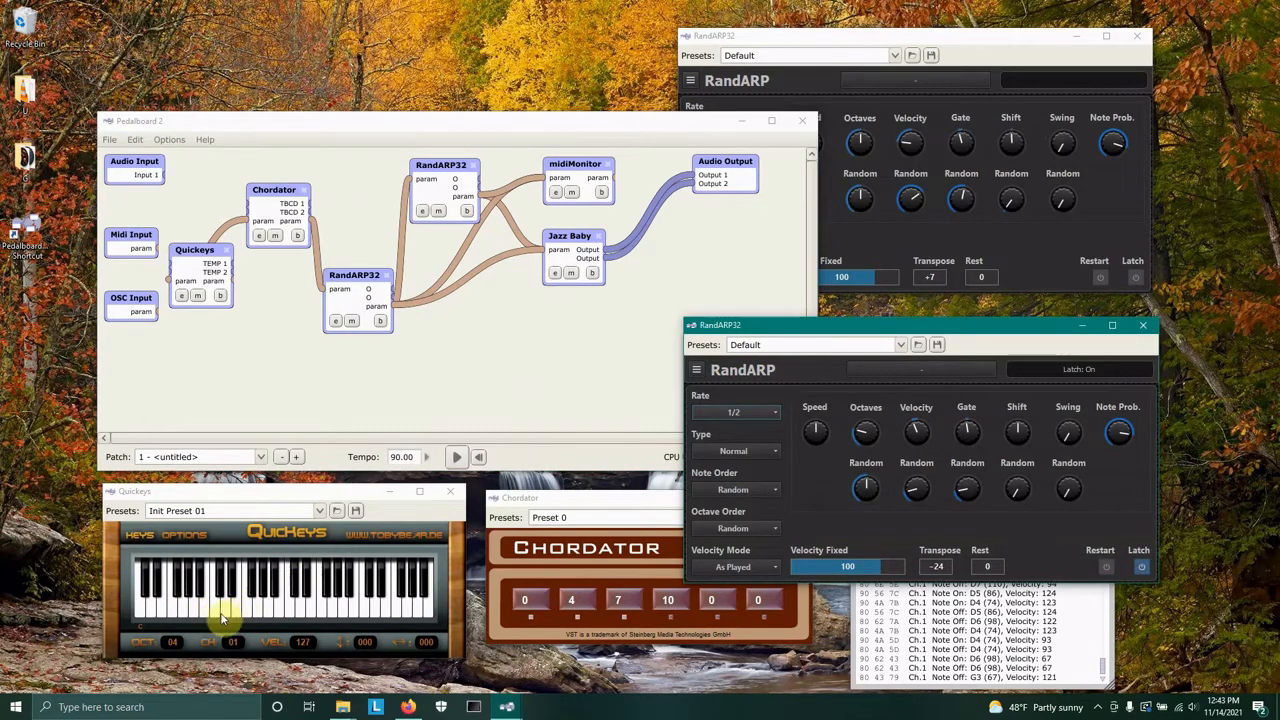
left_click(222, 617)
left_click(220, 614)
left_click(216, 614)
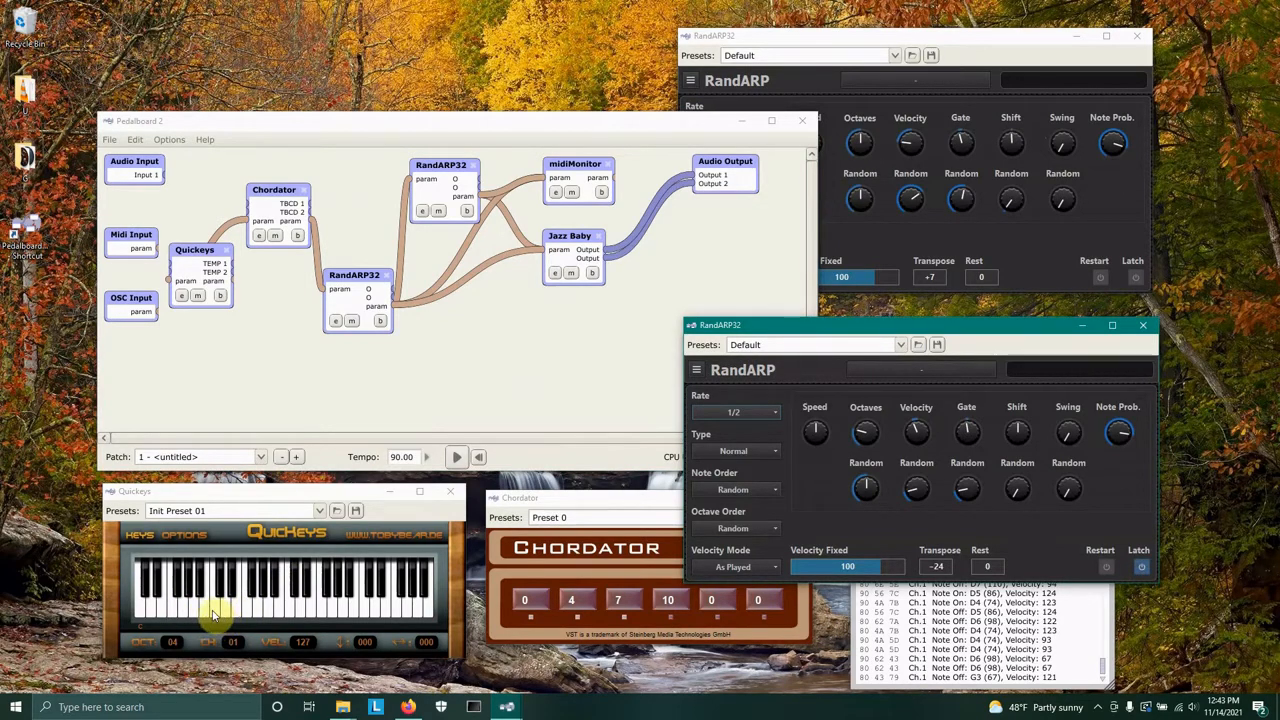
left_click(233, 594)
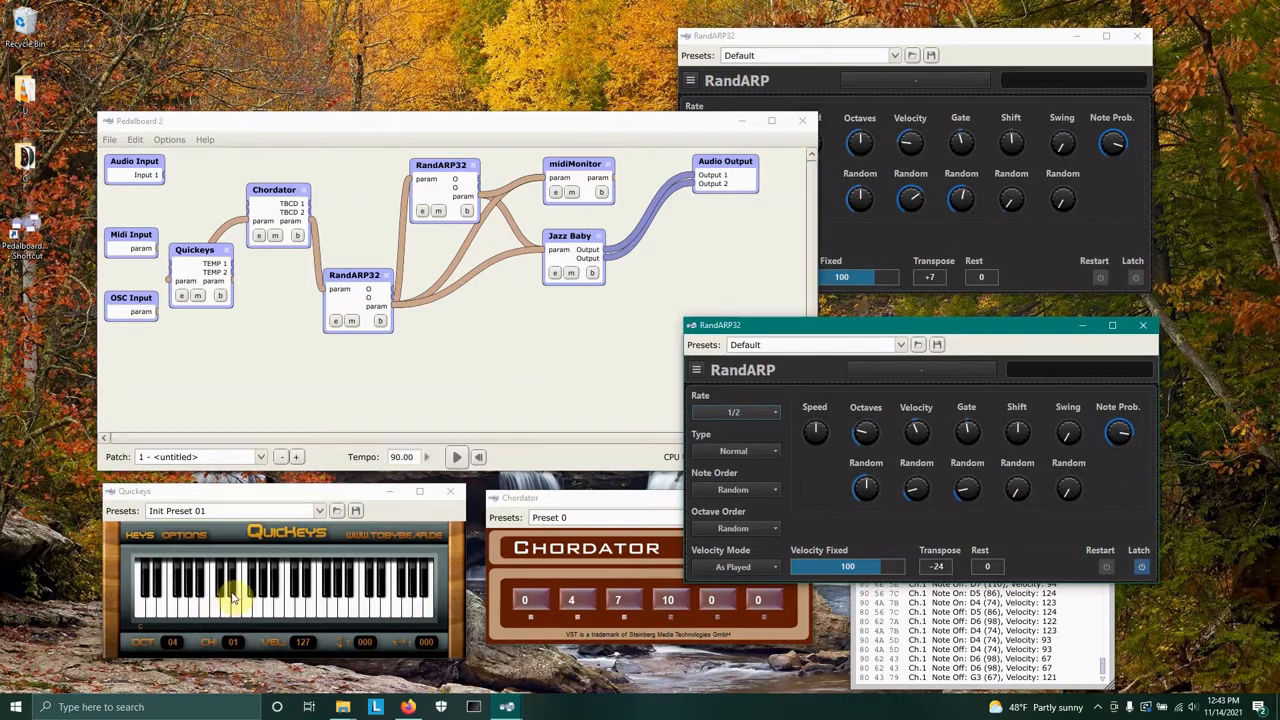
left_click(232, 597)
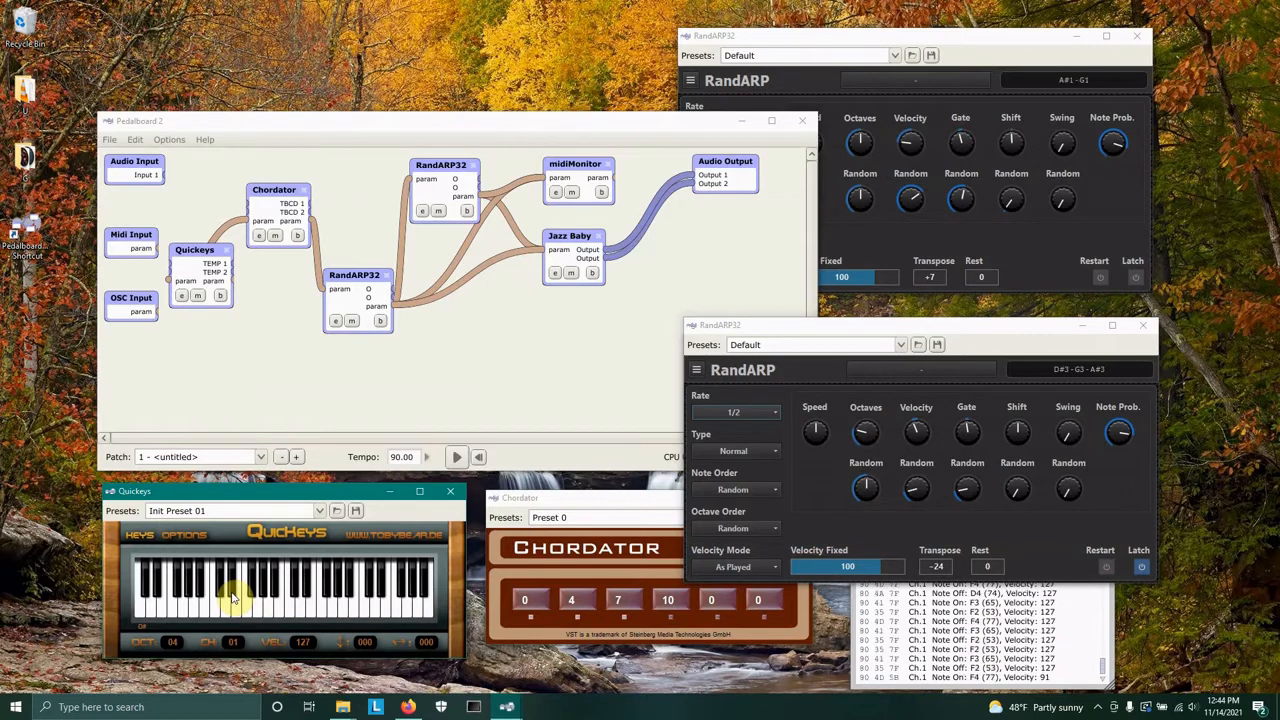
Turn off the second RandARP's Latch and save the Pedalboard patch.
left_click(1143, 568)
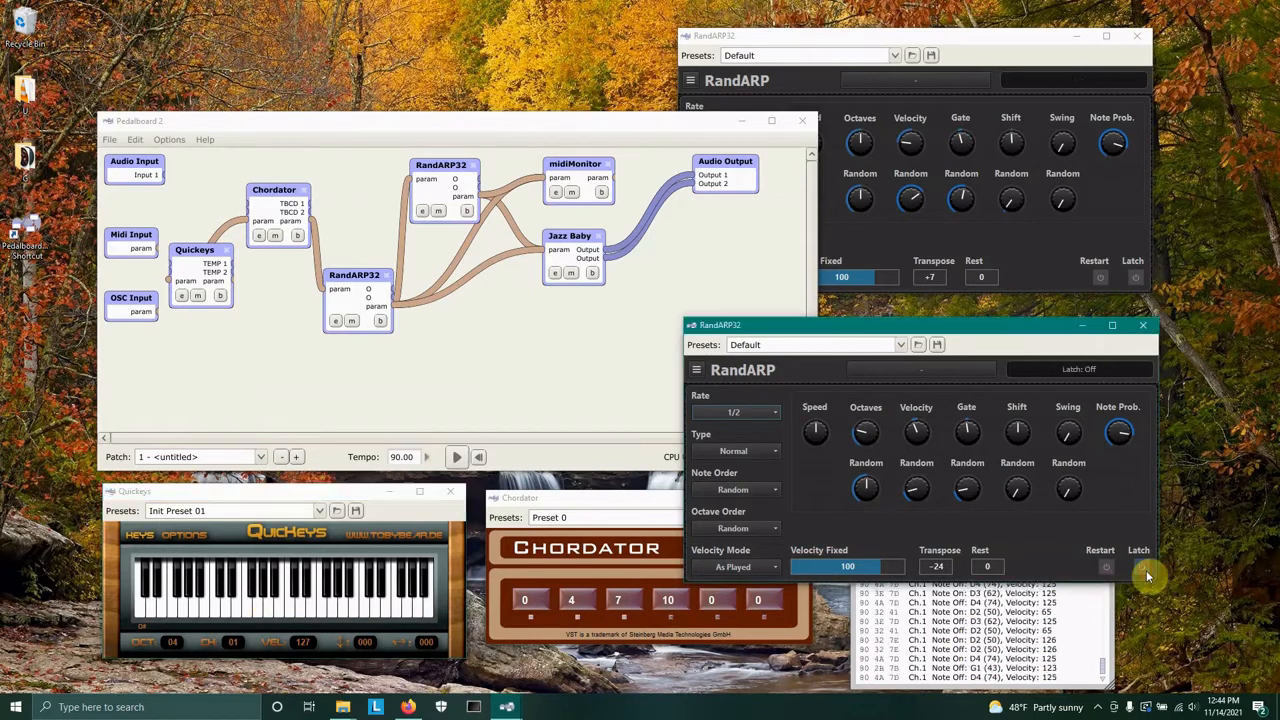
left_click(112, 142)
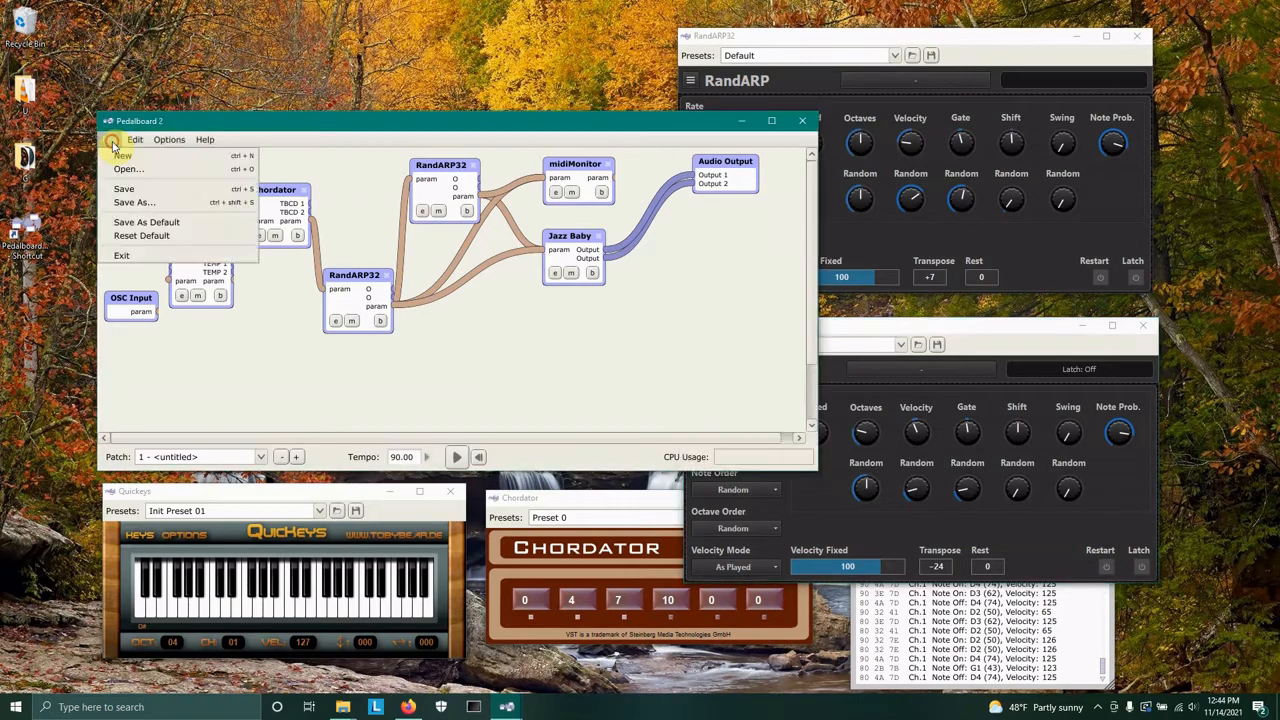
left_click(131, 188)
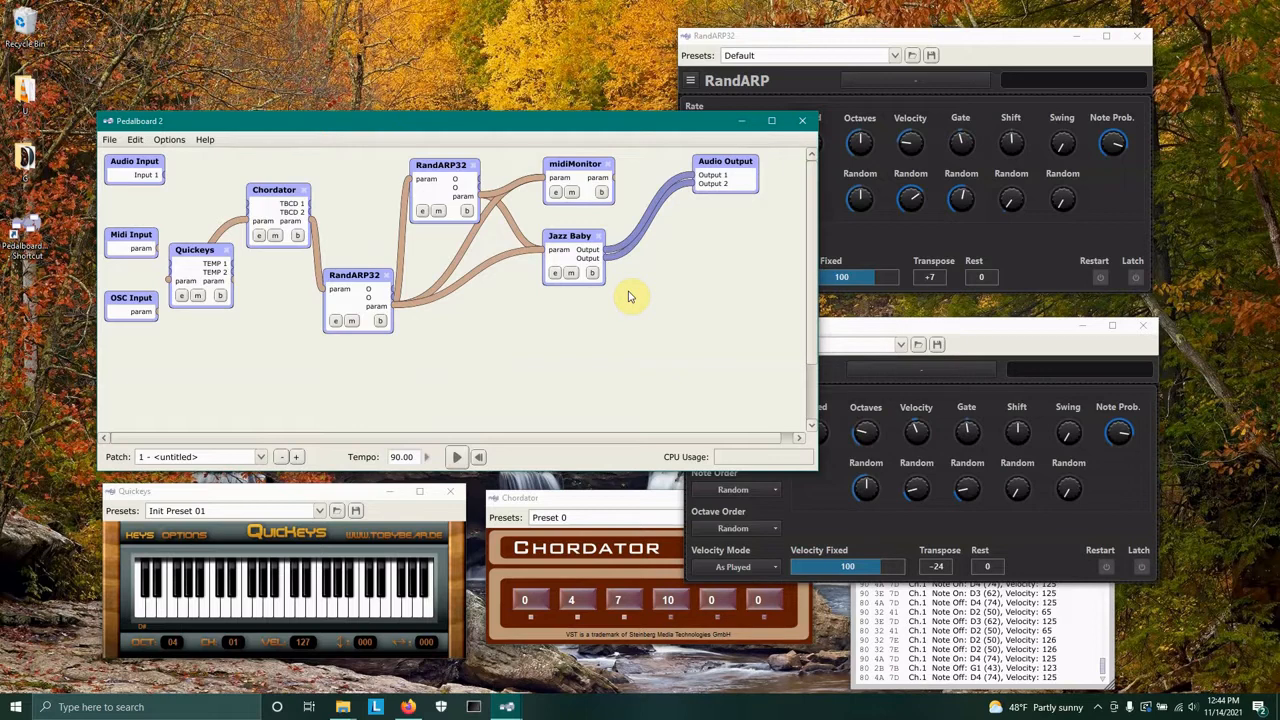
Re-enable Latch in the second RandARP and play a series of Quickeys keys across the keyboard.
left_click(1141, 566)
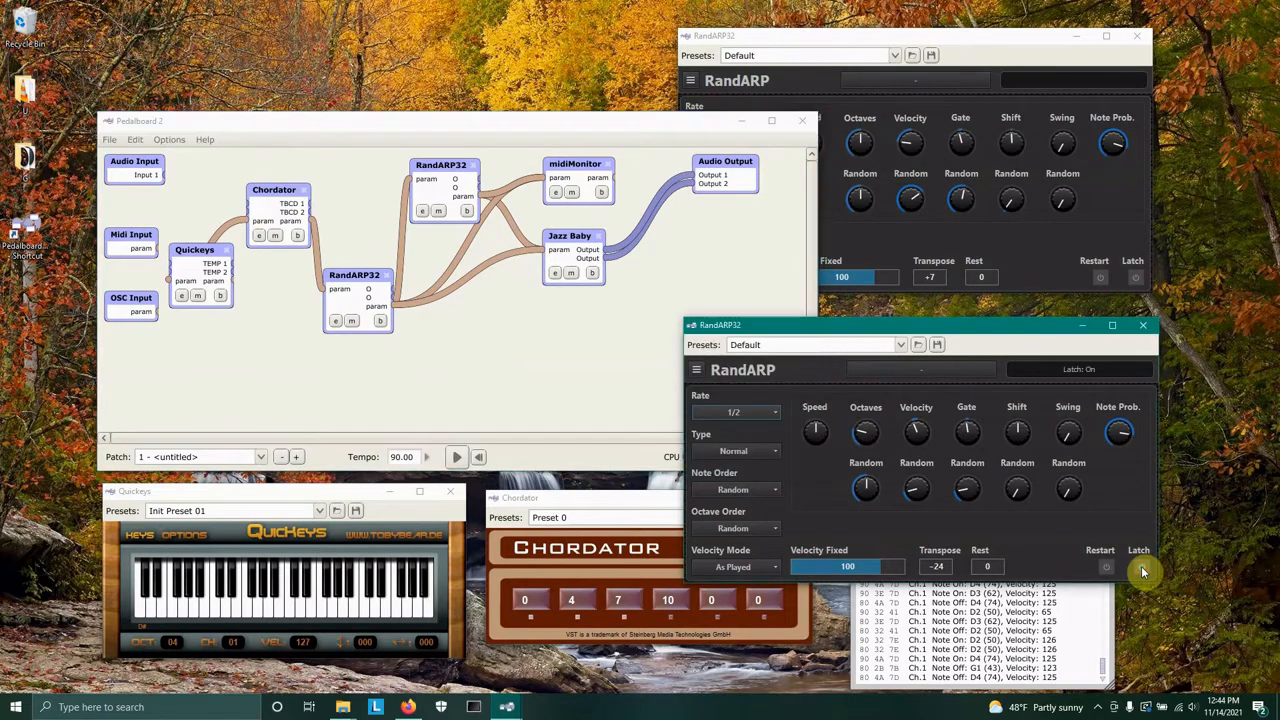
left_click(212, 615)
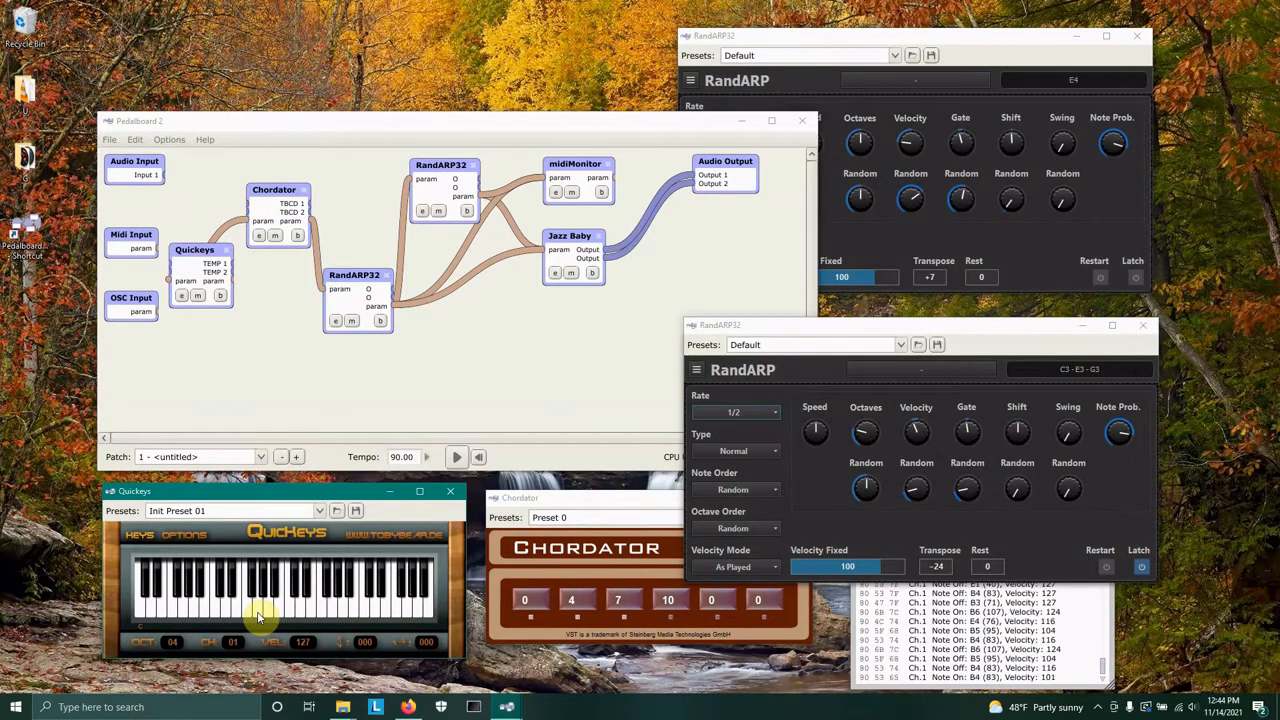
left_click(257, 612)
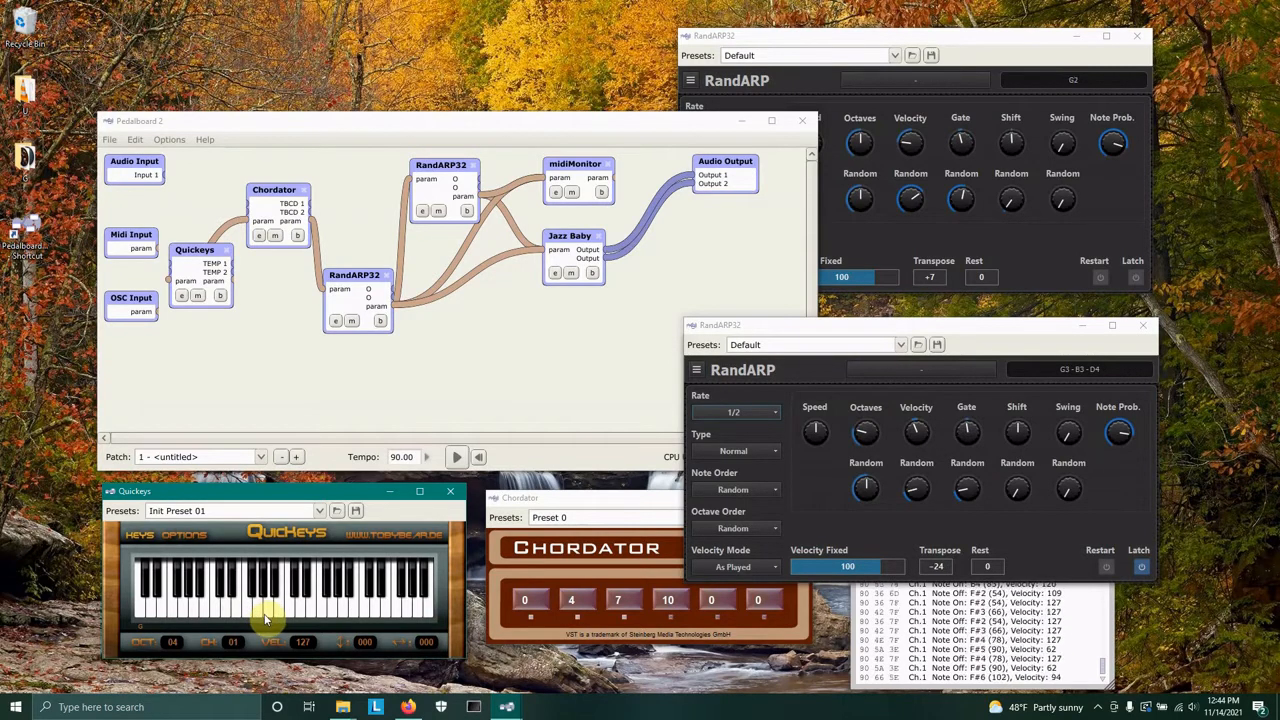
left_click(264, 616)
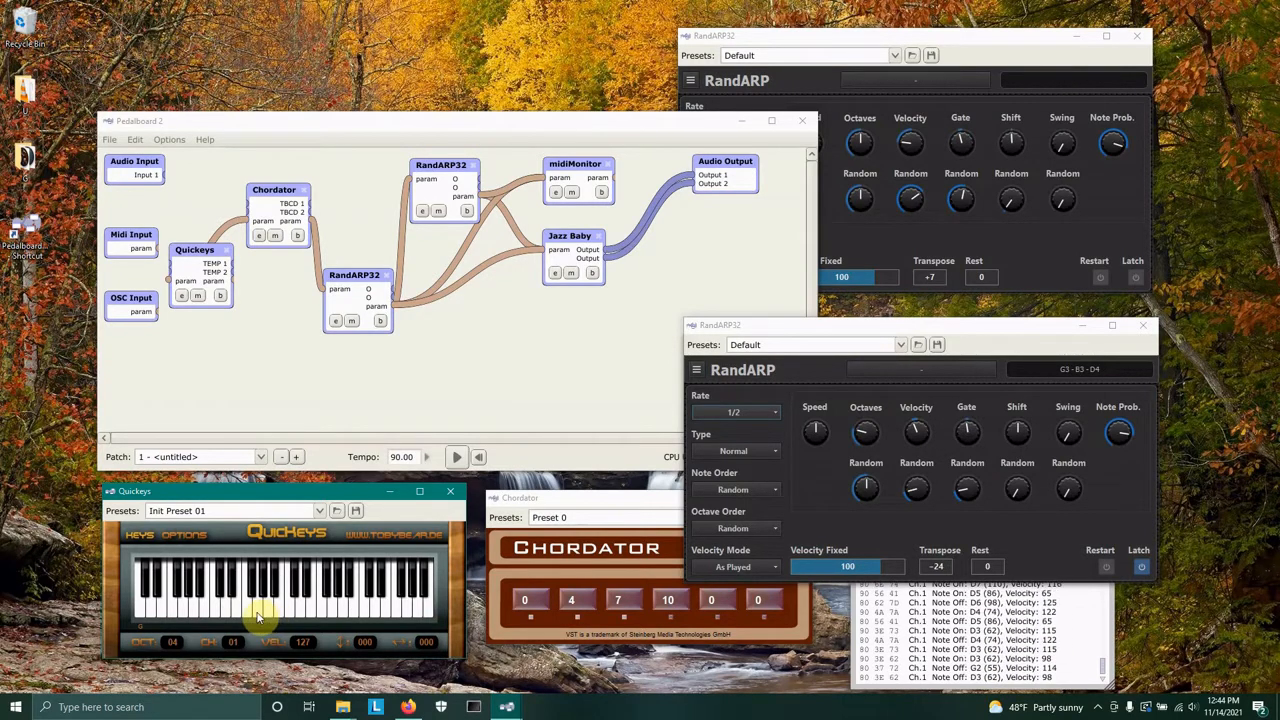
left_click(261, 612)
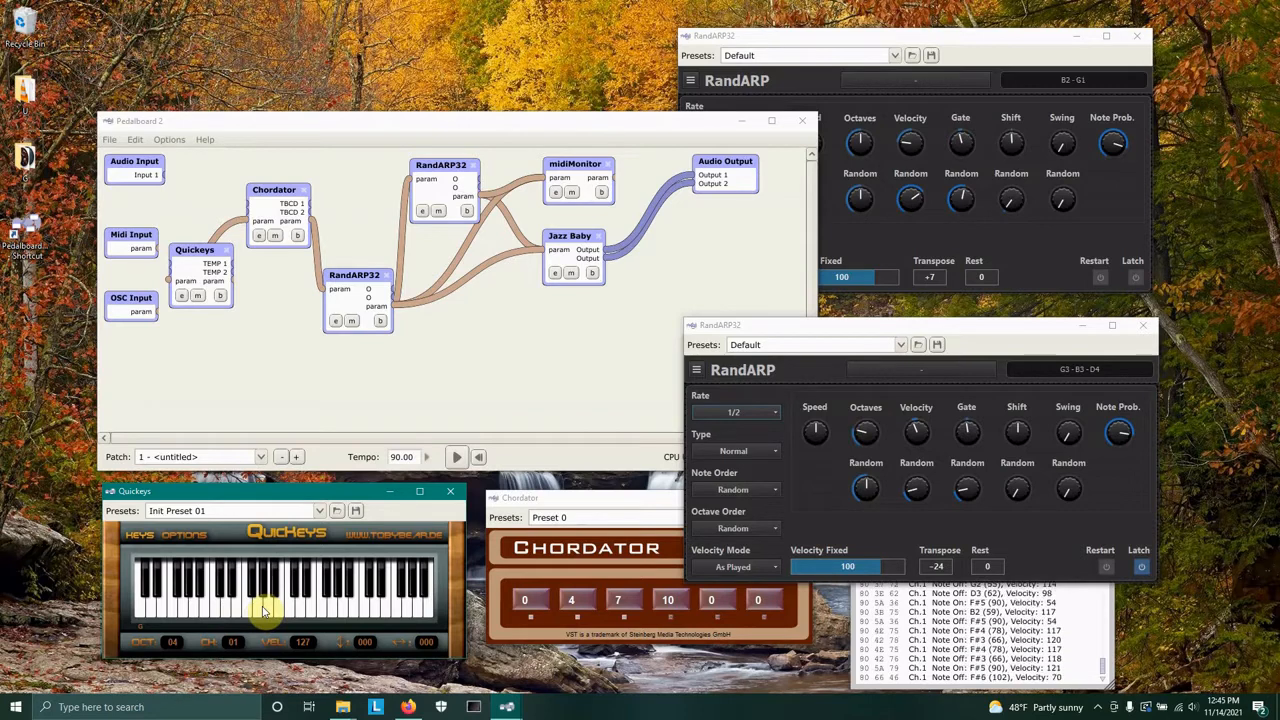
left_click(322, 609)
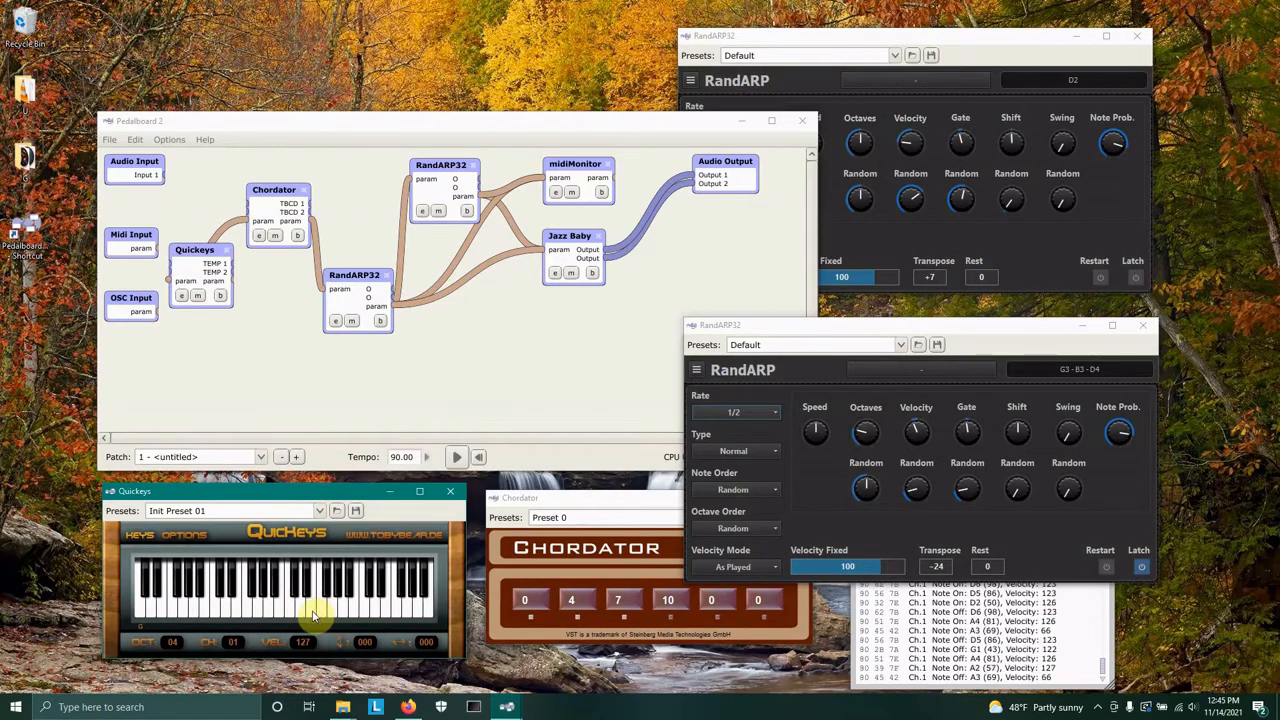
left_click(312, 615)
left_click(312, 616)
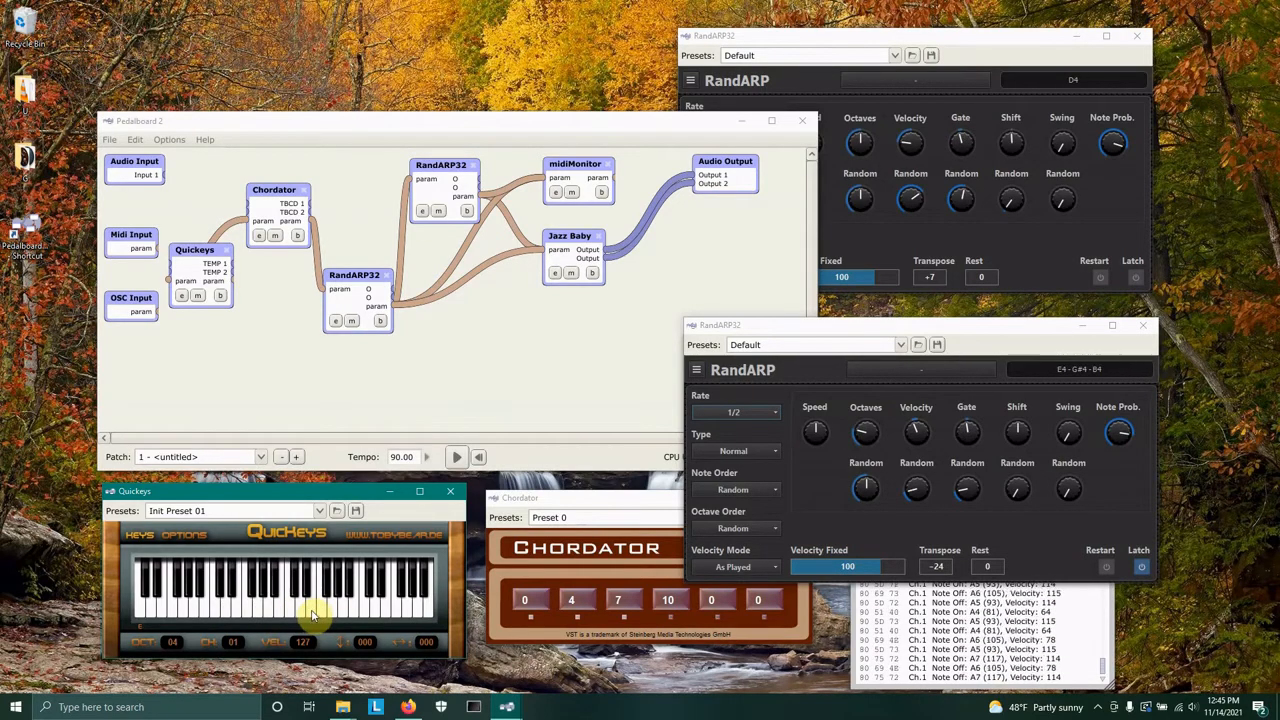
left_click(314, 617)
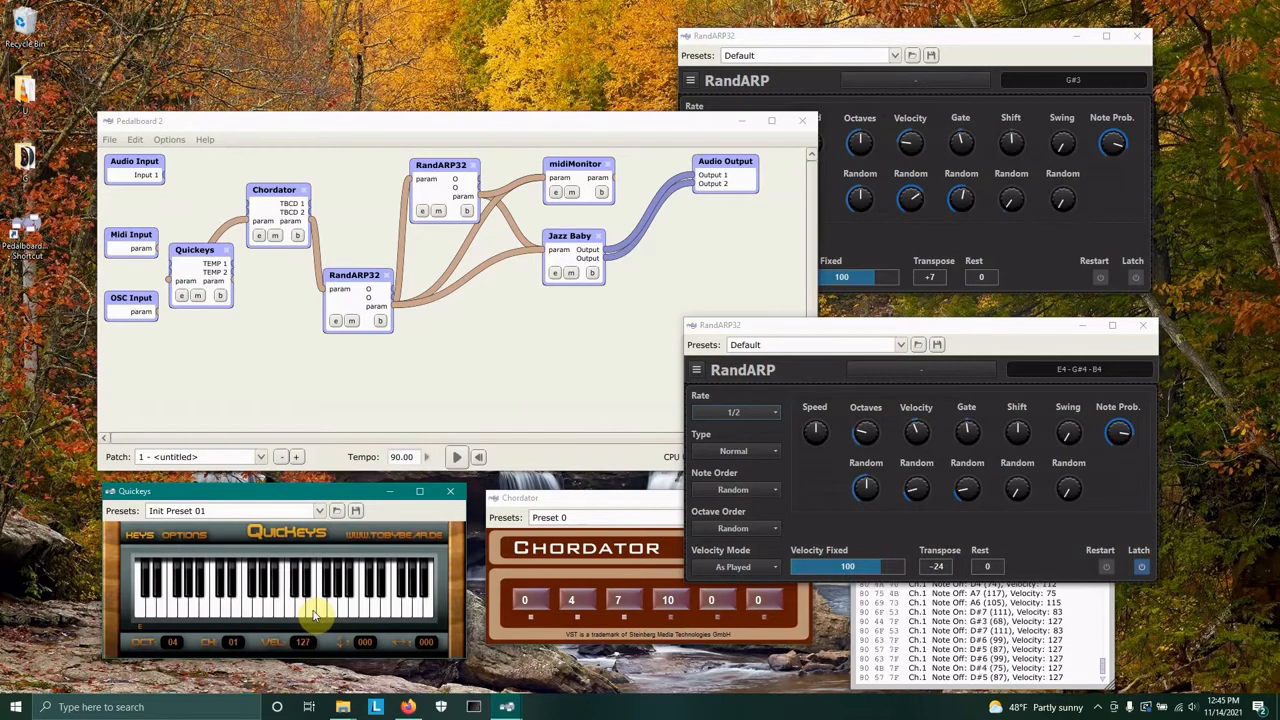
left_click(312, 615)
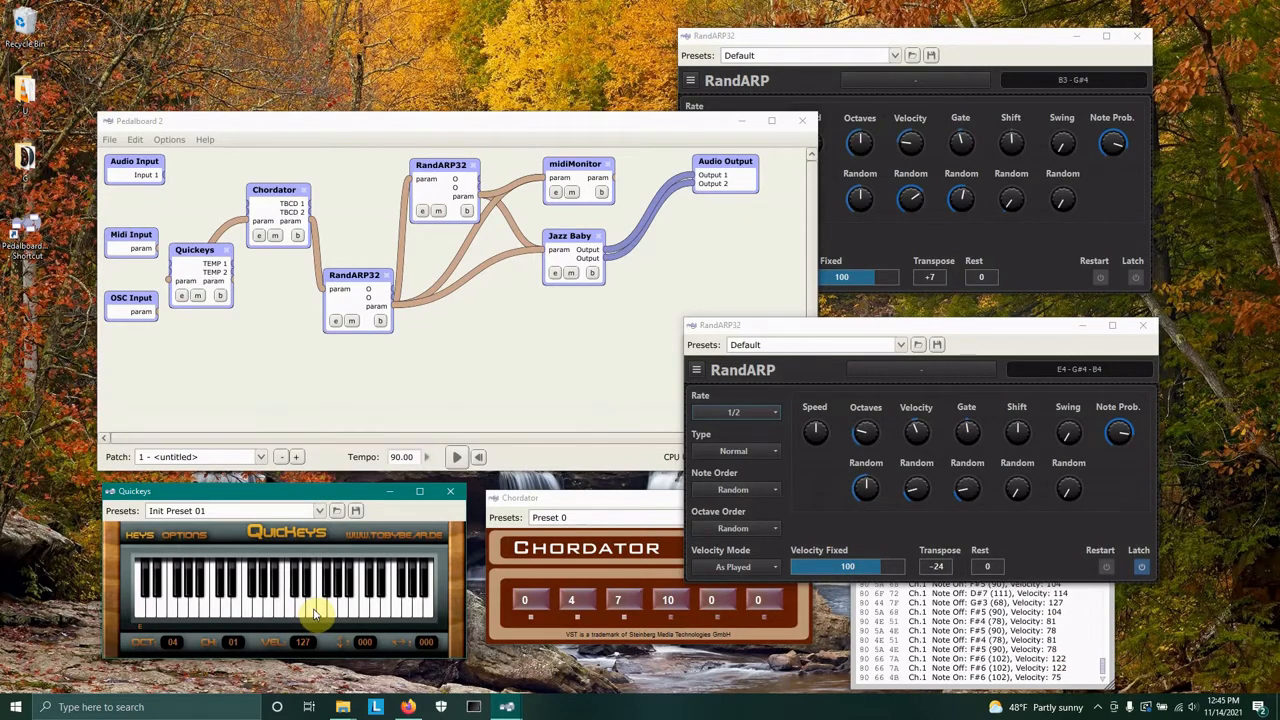
left_click(312, 613)
left_click(218, 614)
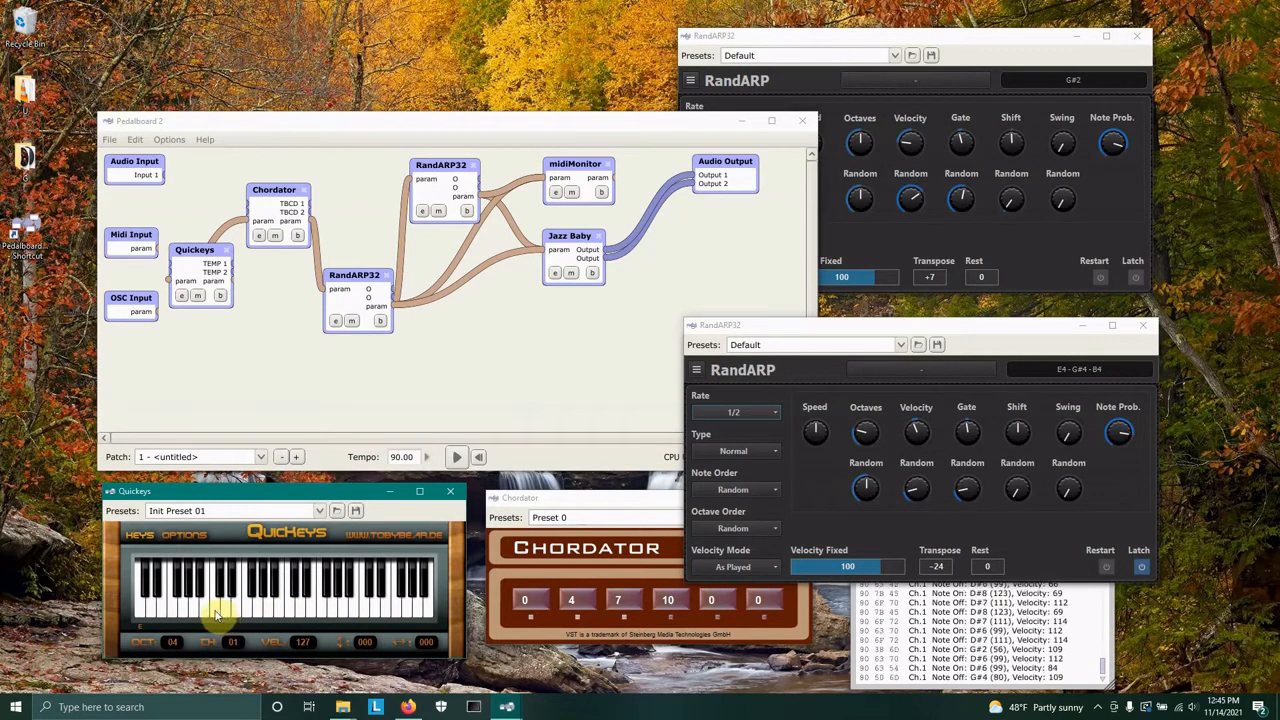
left_click(216, 614)
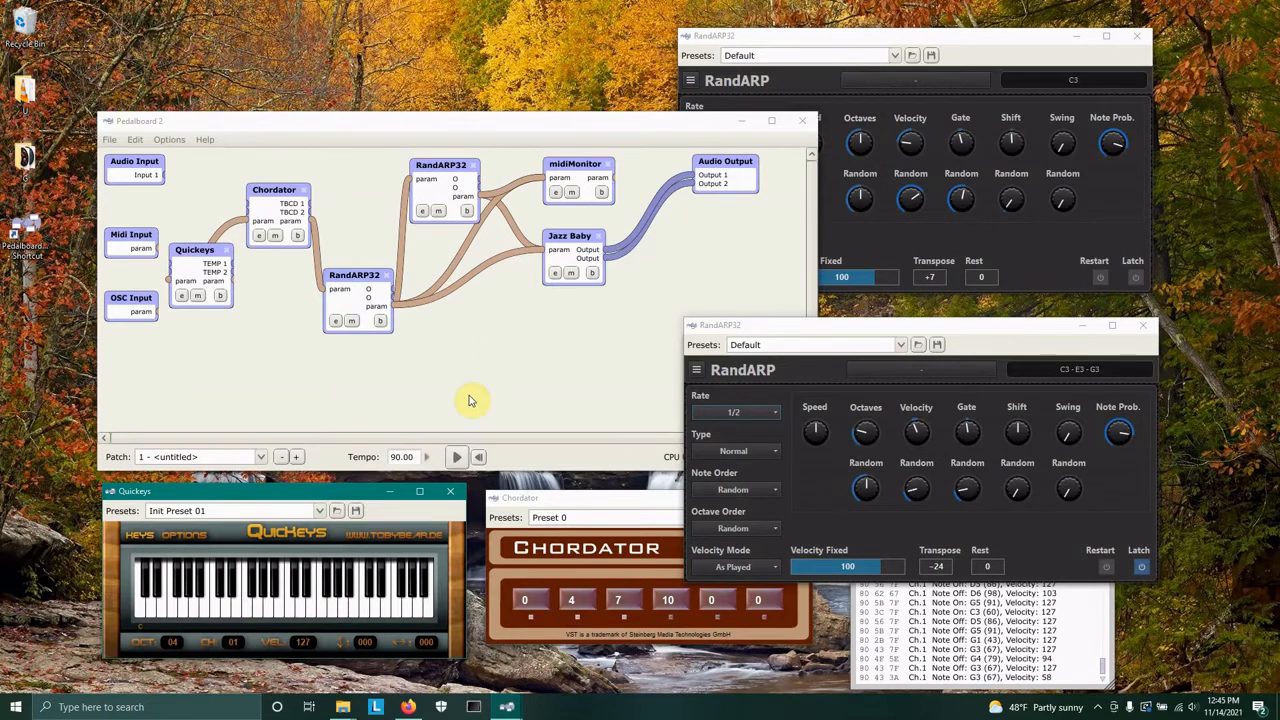
Switch the second RandARP's Latch off again and save the patch.
left_click(1141, 566)
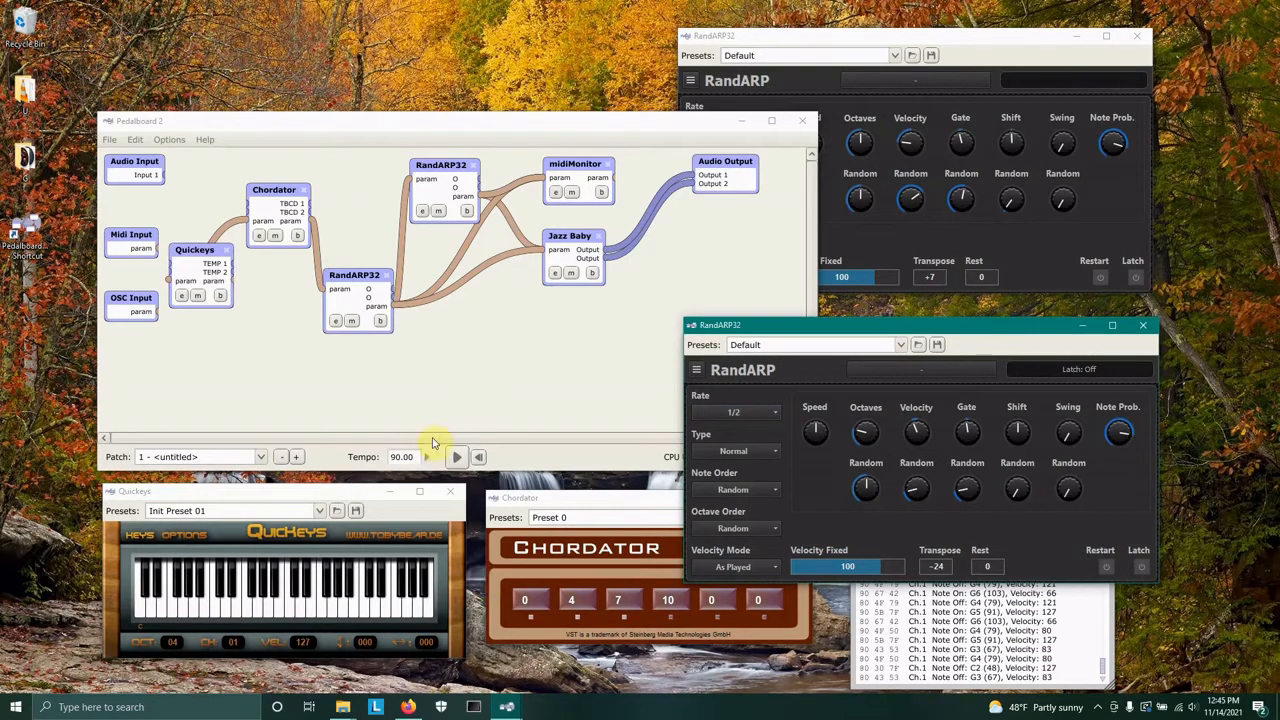
left_click(109, 140)
left_click(130, 194)
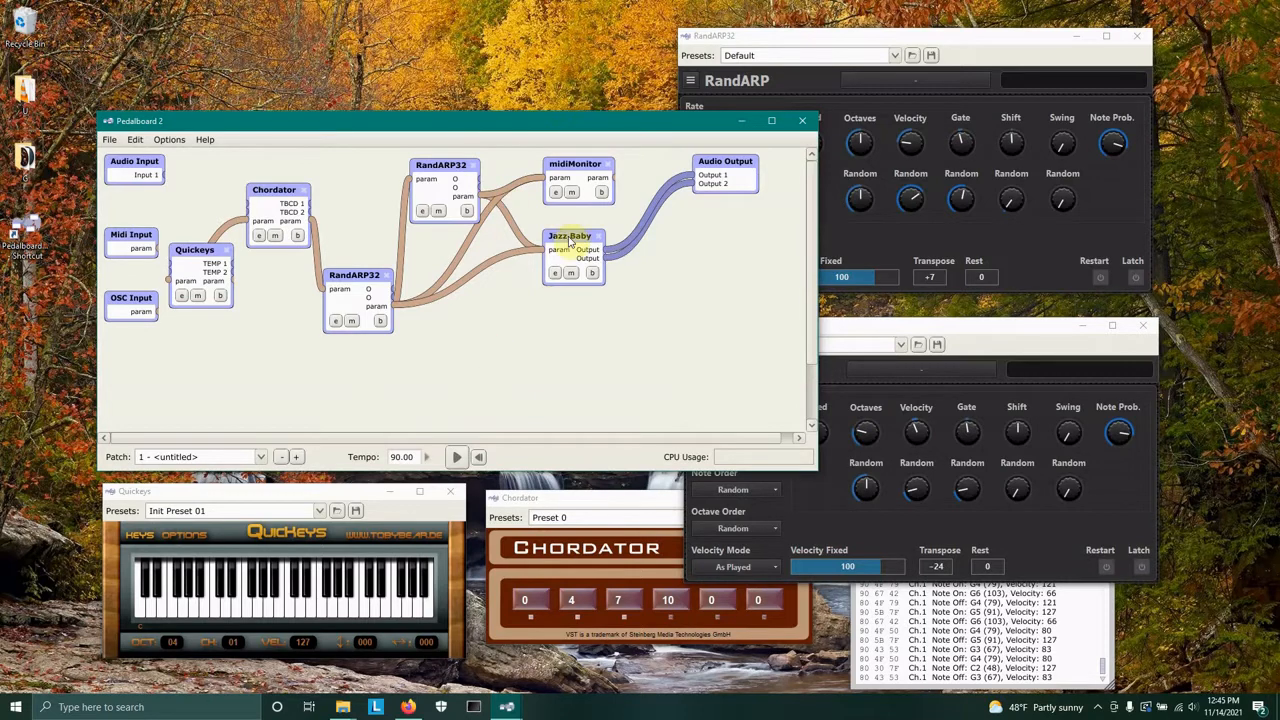
Nudge the Jazz Baby node slightly downward and clear the midiMonitor log.
mouse_move(569, 238)
left_mouse_down()
mouse_move(591, 256)
mouse_move(576, 248)
left_mouse_up()
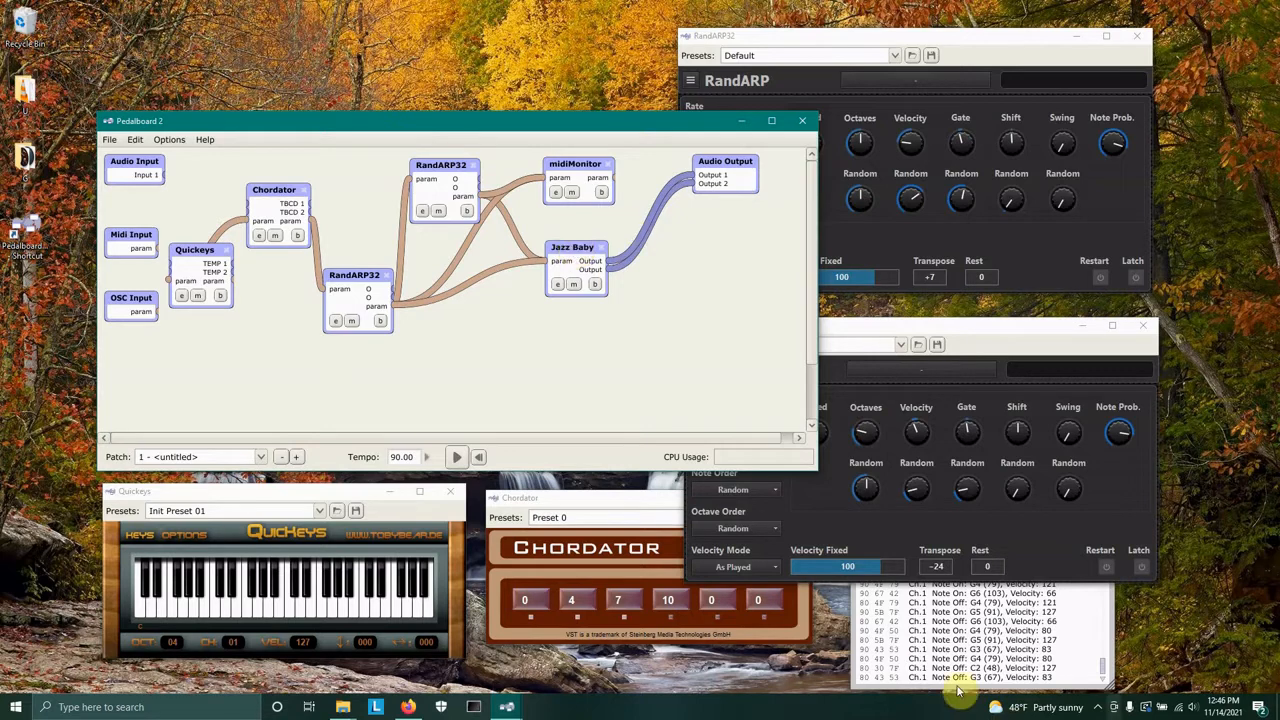
left_click(1065, 640)
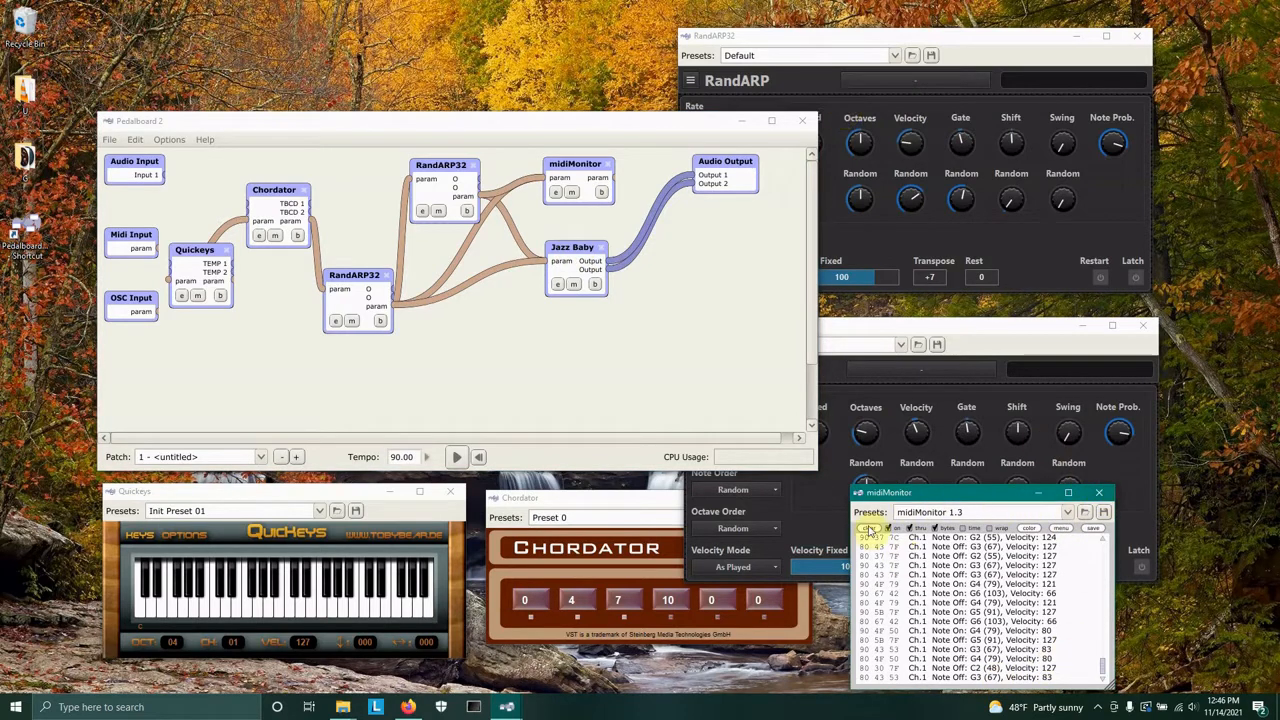
left_click(870, 529)
Save the patch and close the Pedalboard window.
left_click(108, 141)
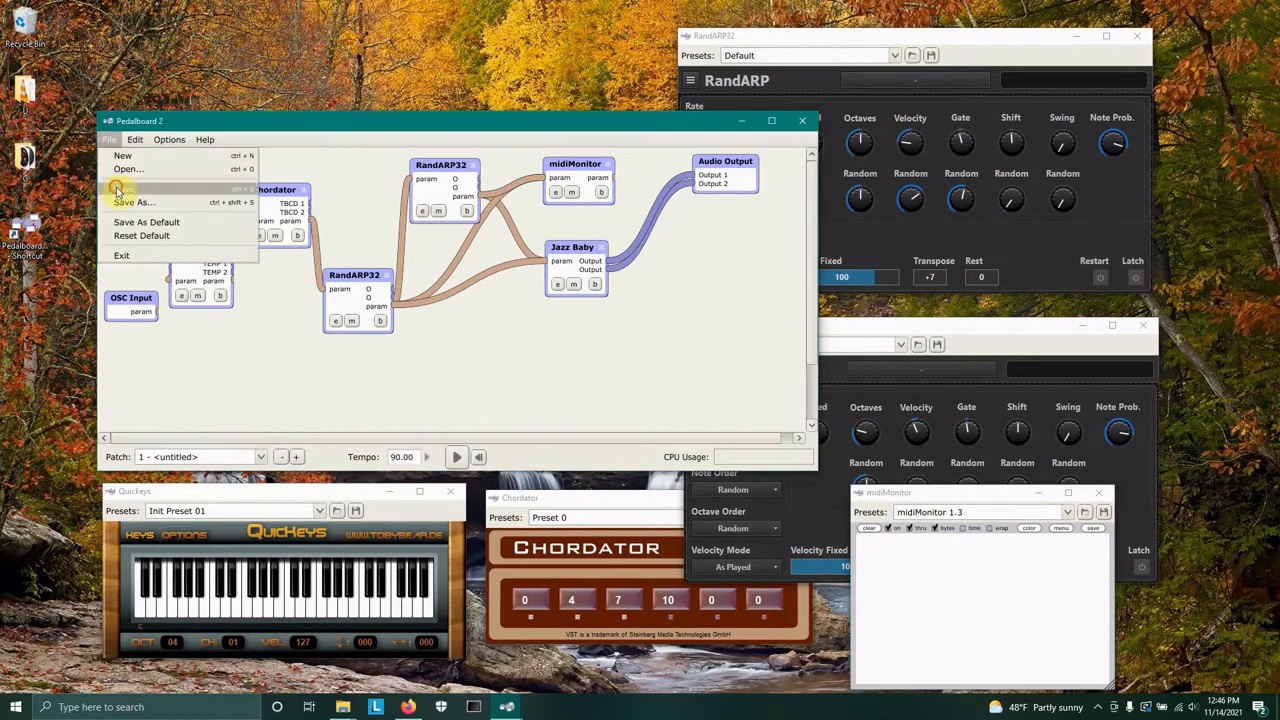
left_click(119, 188)
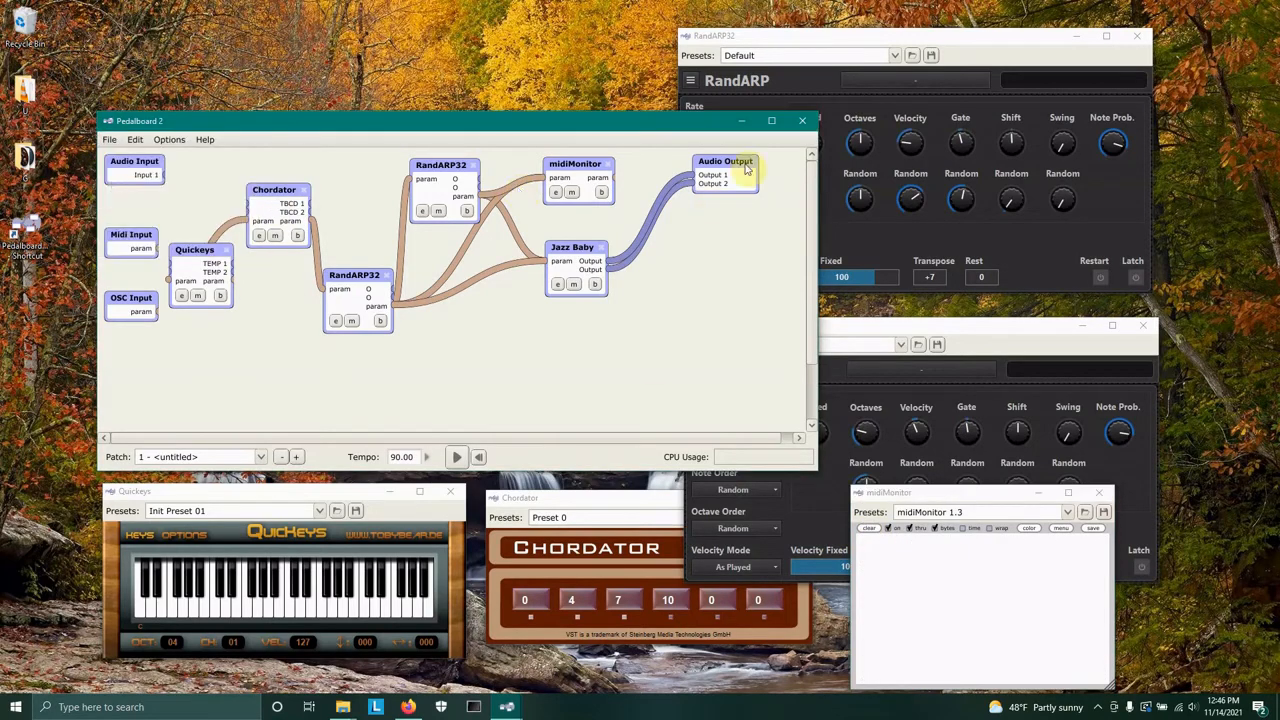
left_click(805, 122)
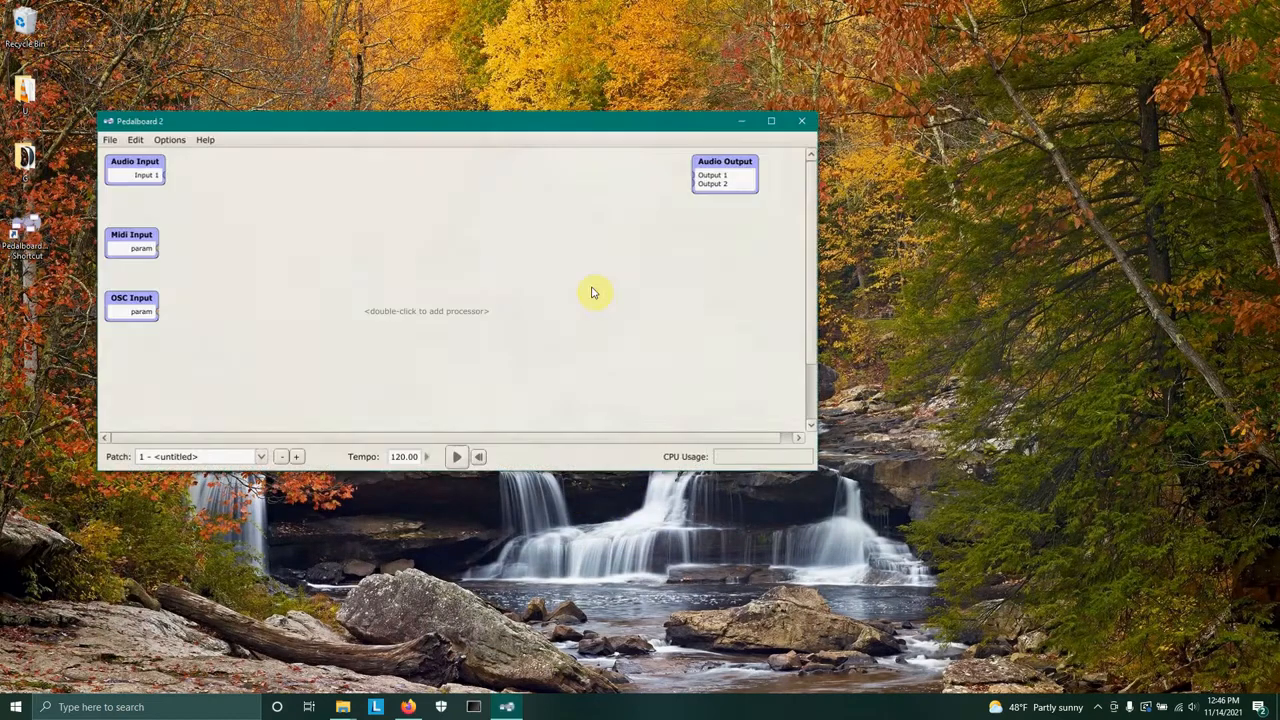
Save the empty patch set as Demo2_Timbre.pdl in the Documents folder.
left_click_drag(534, 125, 706, 94)
left_click(280, 107)
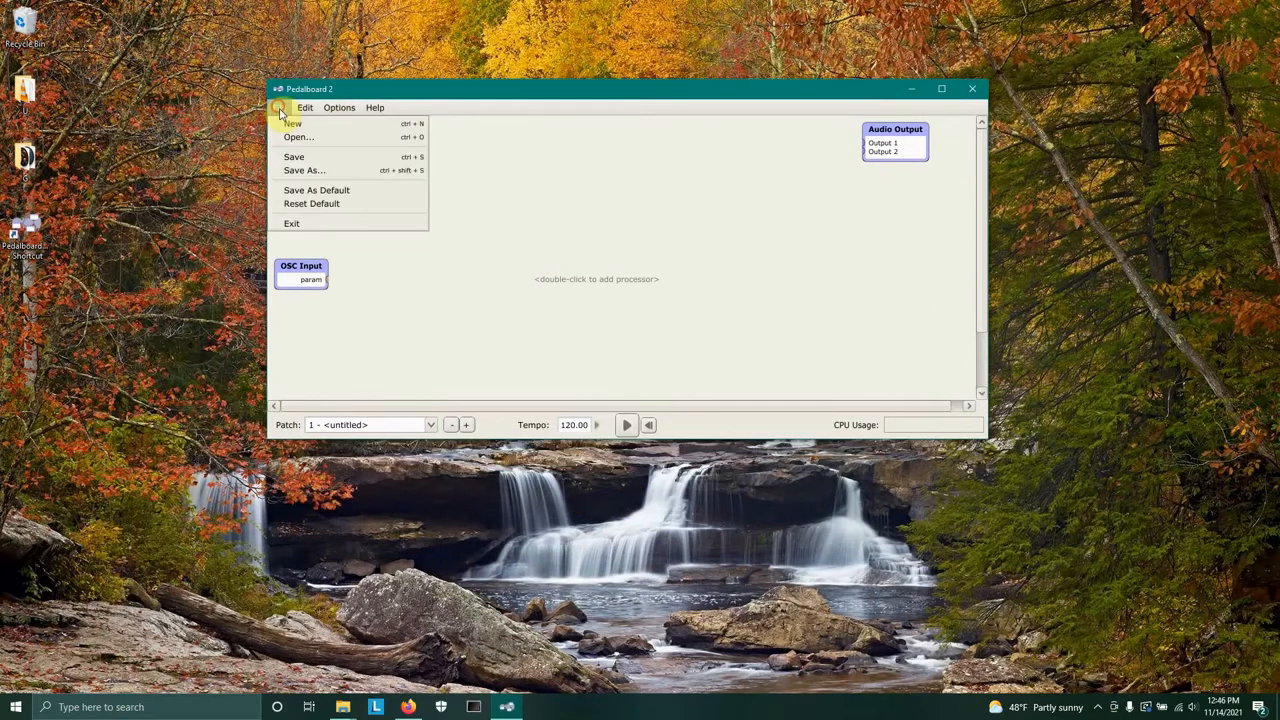
left_click(314, 169)
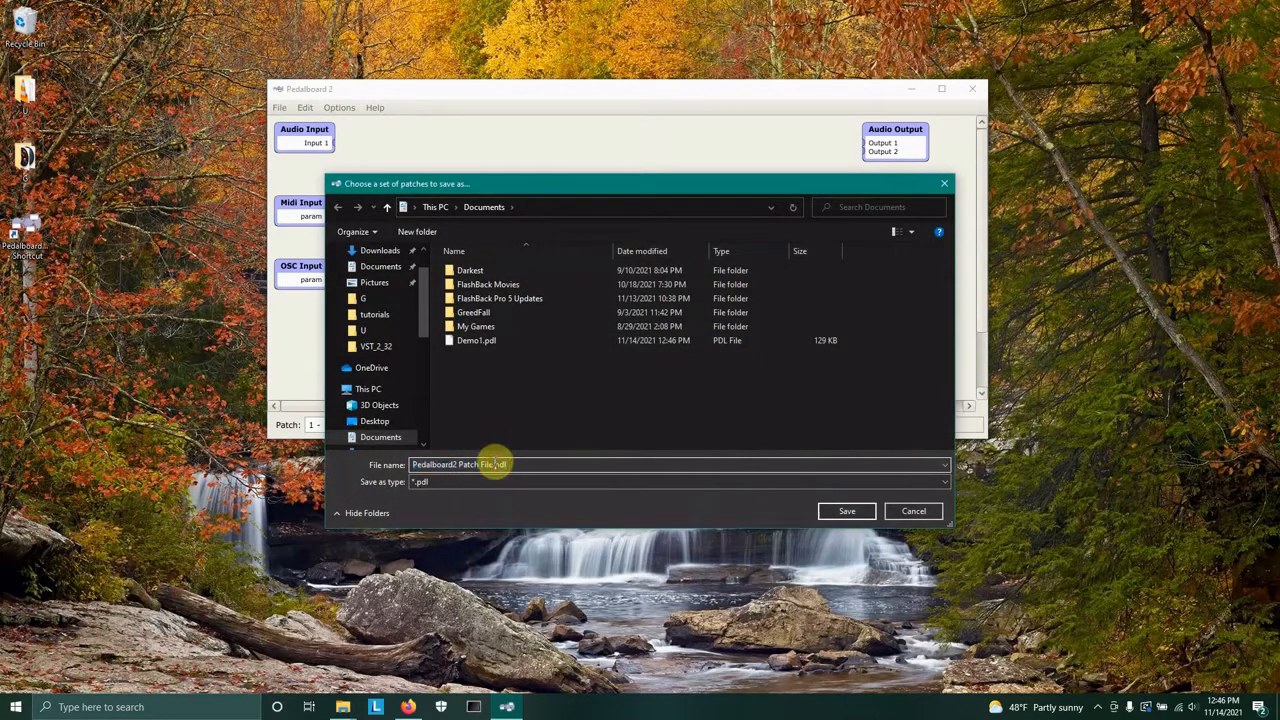
left_click_drag(496, 464, 414, 463)
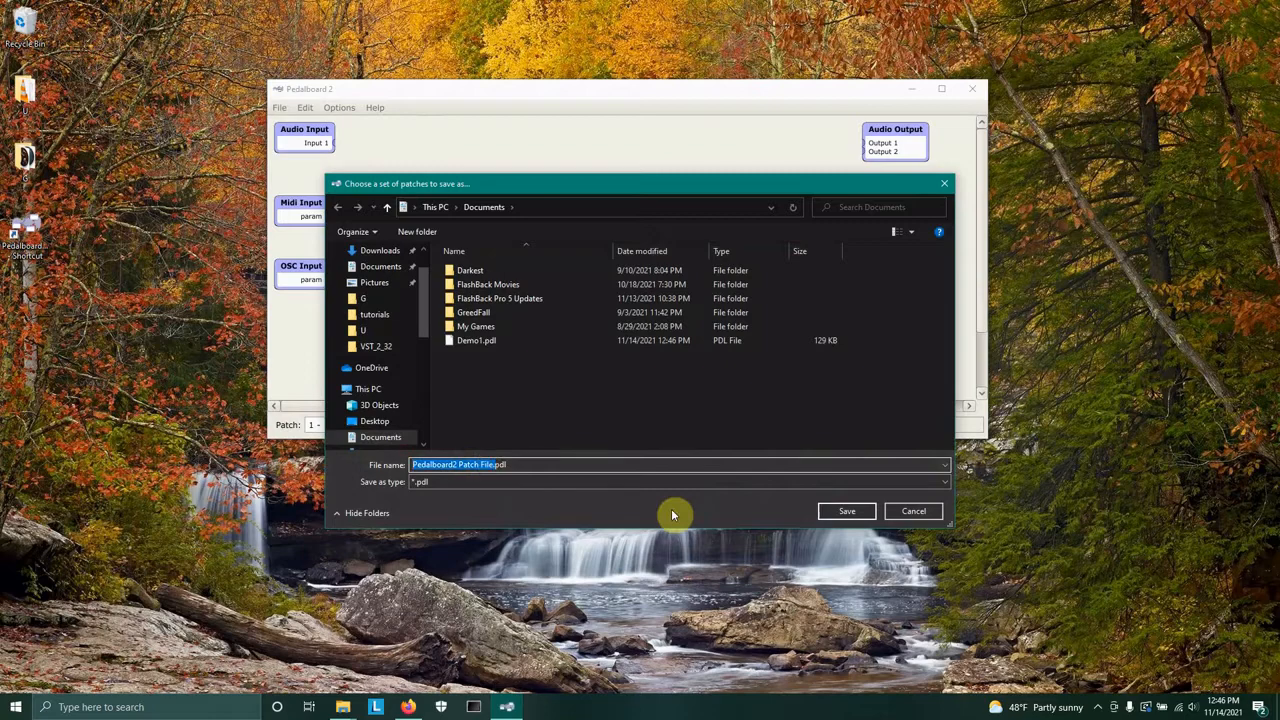
type("Demo2_Timbre")
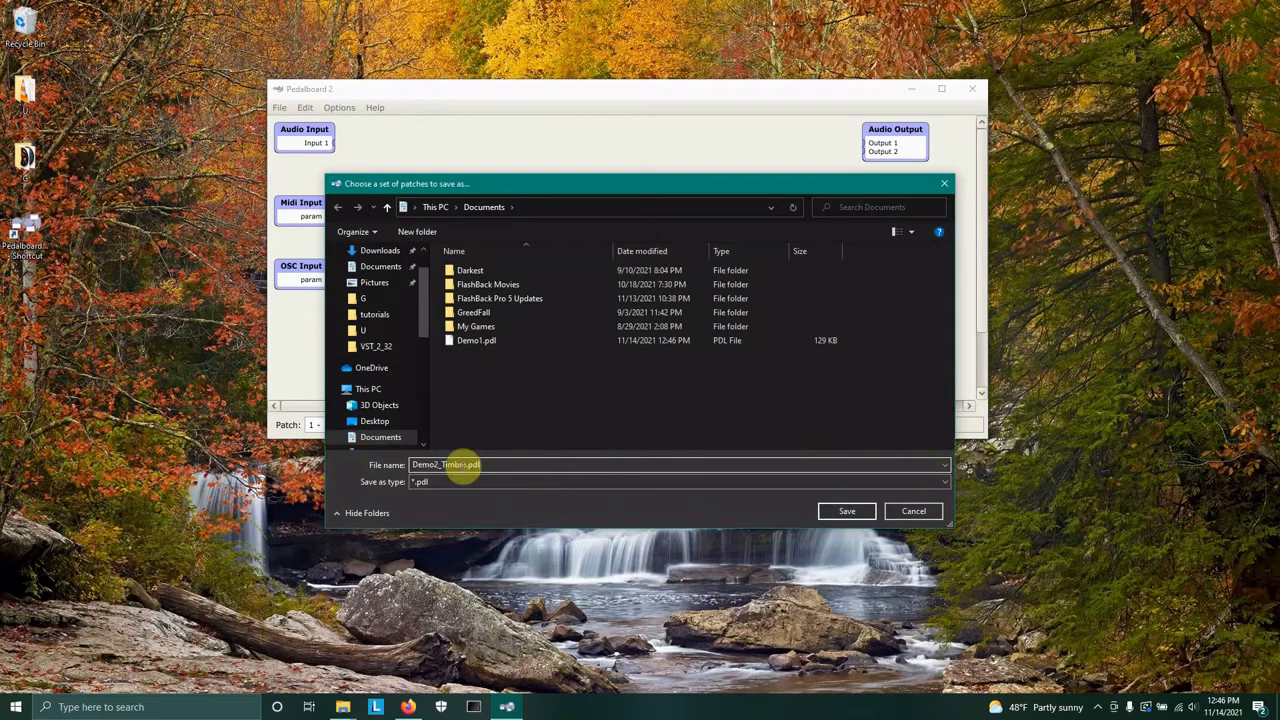
left_click(847, 512)
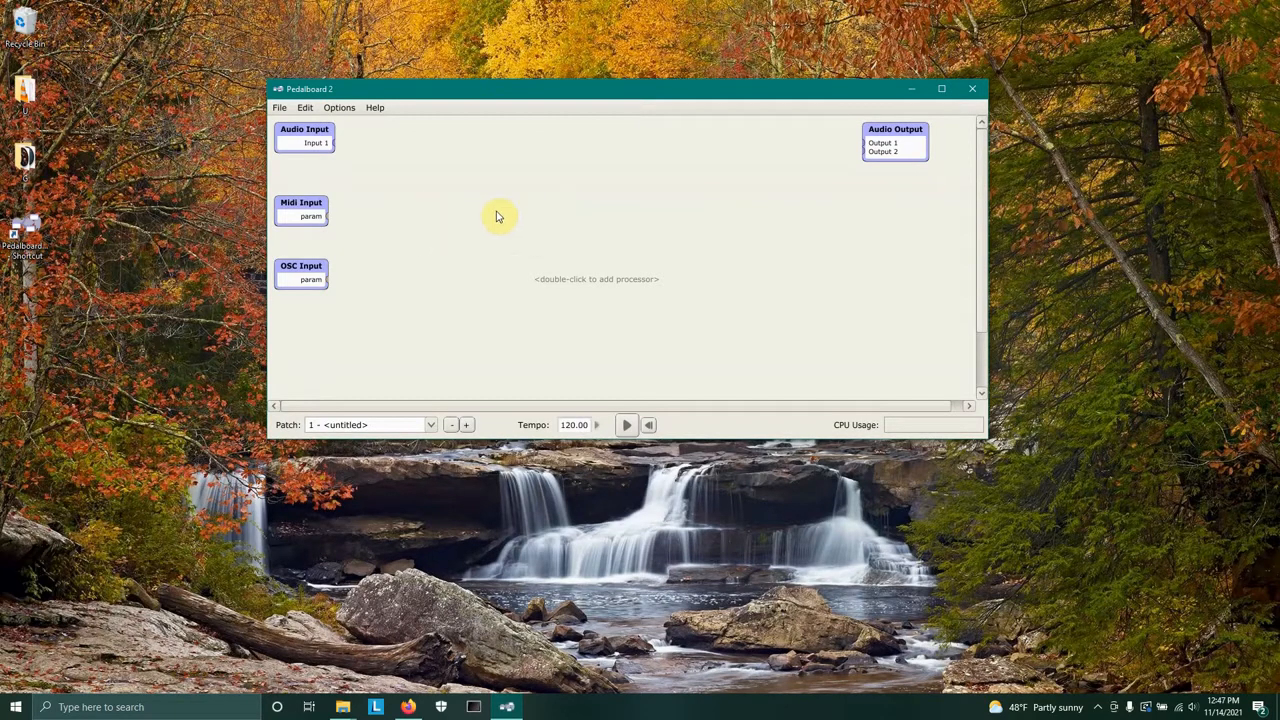
Add a Quickeys processor and a Jazz Baby processor to the patch canvas.
double_click(483, 152)
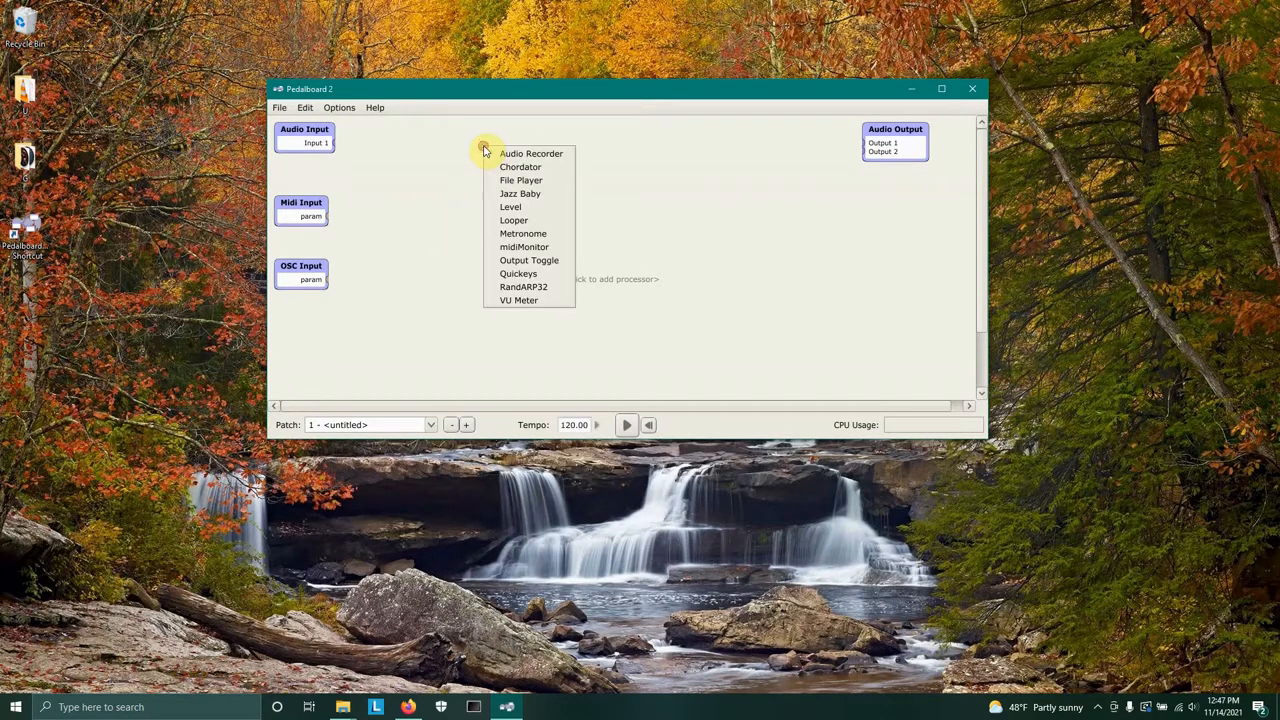
left_click(563, 276)
double_click(722, 152)
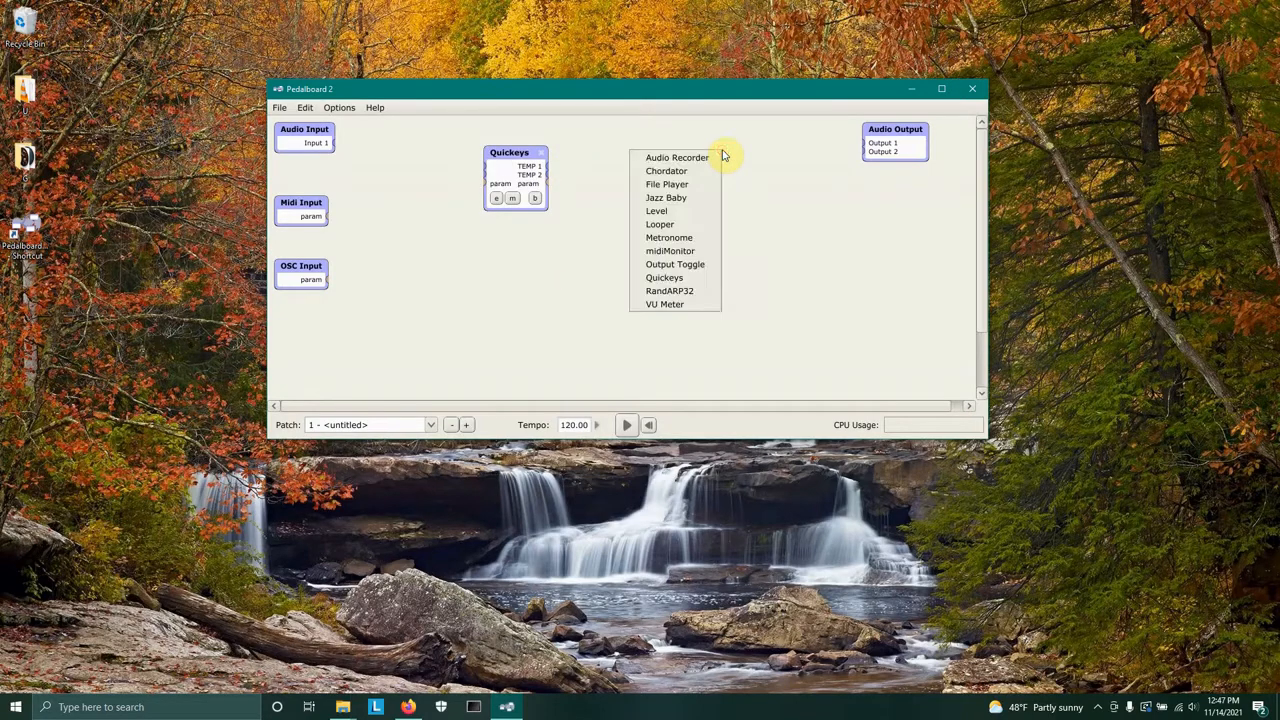
left_click(692, 200)
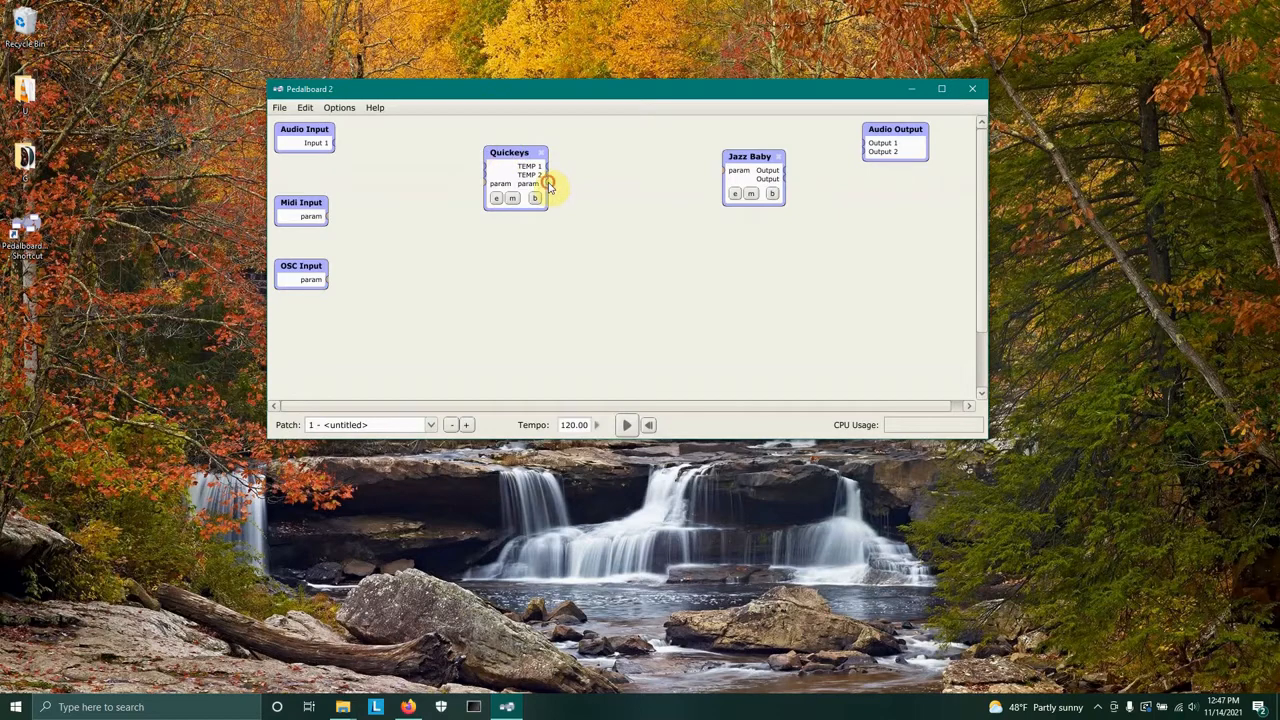
Connect Quickeys to Jazz Baby, and both Jazz Baby outputs to Audio Output 1 and 2.
left_click_drag(548, 186, 857, 138)
left_click(868, 145)
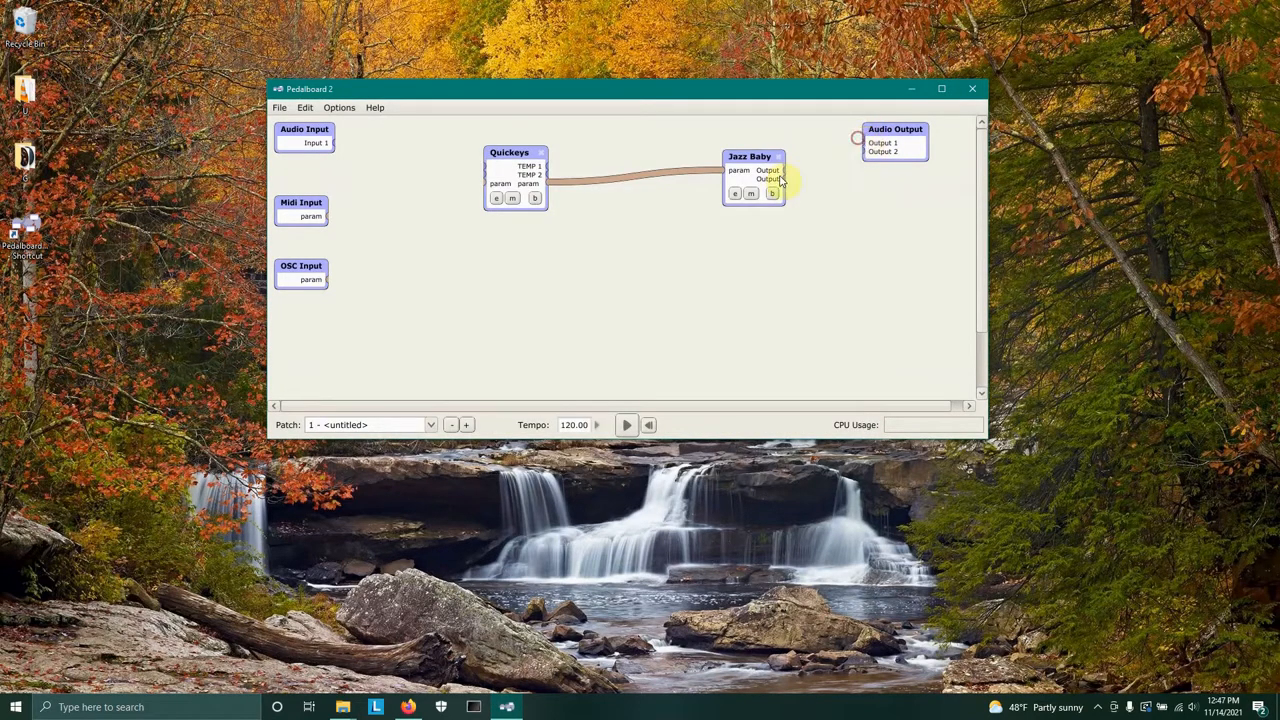
left_click_drag(786, 172, 866, 146)
left_click_drag(785, 179, 861, 166)
Open the Quickeys editor, play a few of its keys, and park its window at the lower left of the screen.
left_click(495, 198)
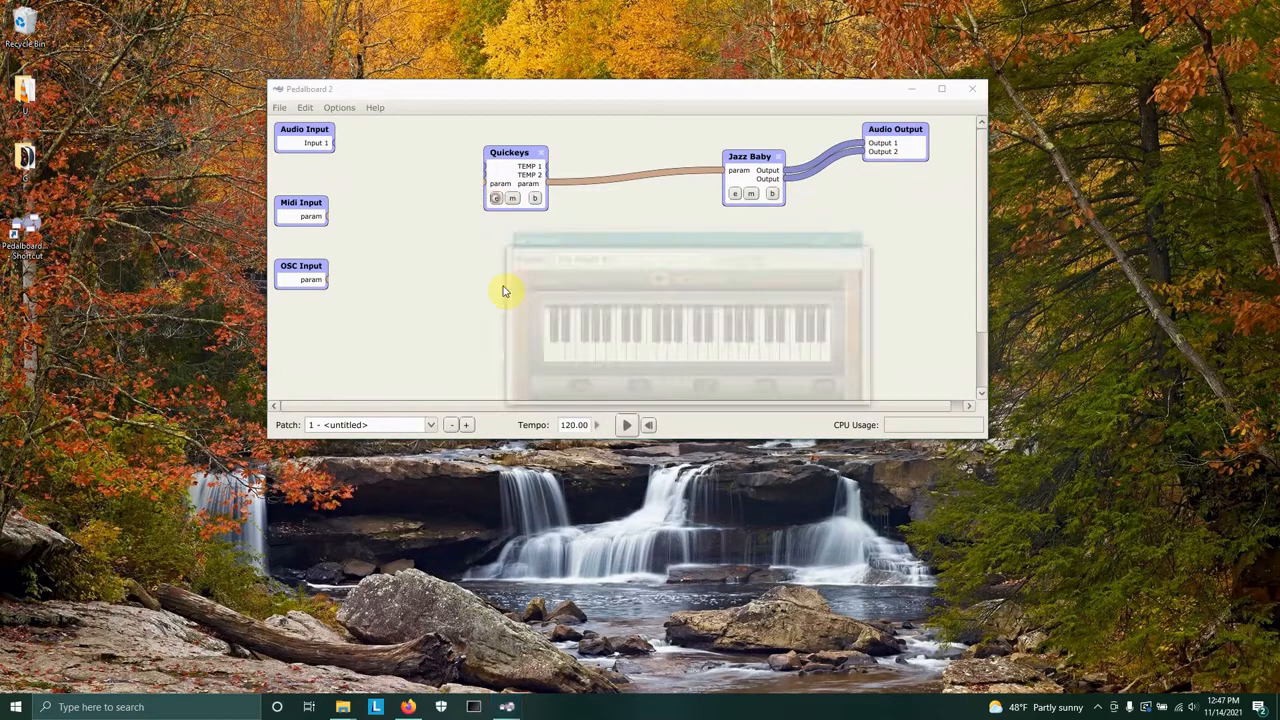
left_click(629, 357)
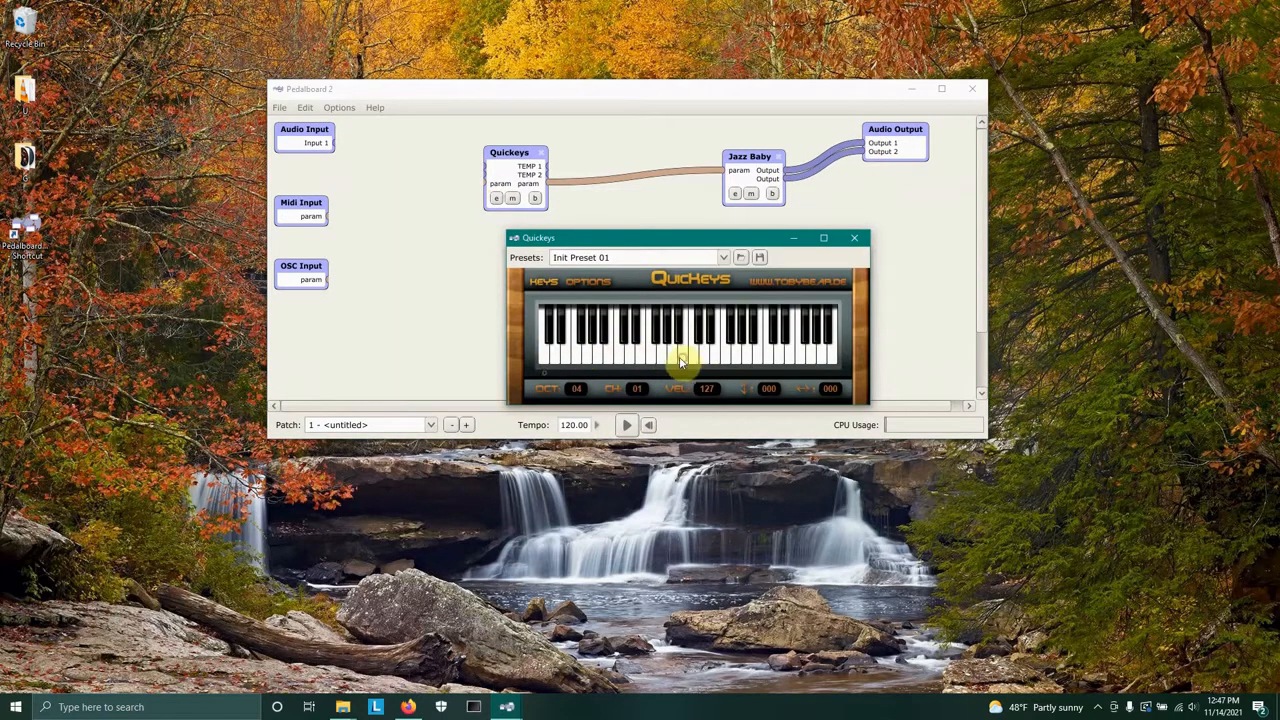
left_click(620, 360)
left_click(544, 357)
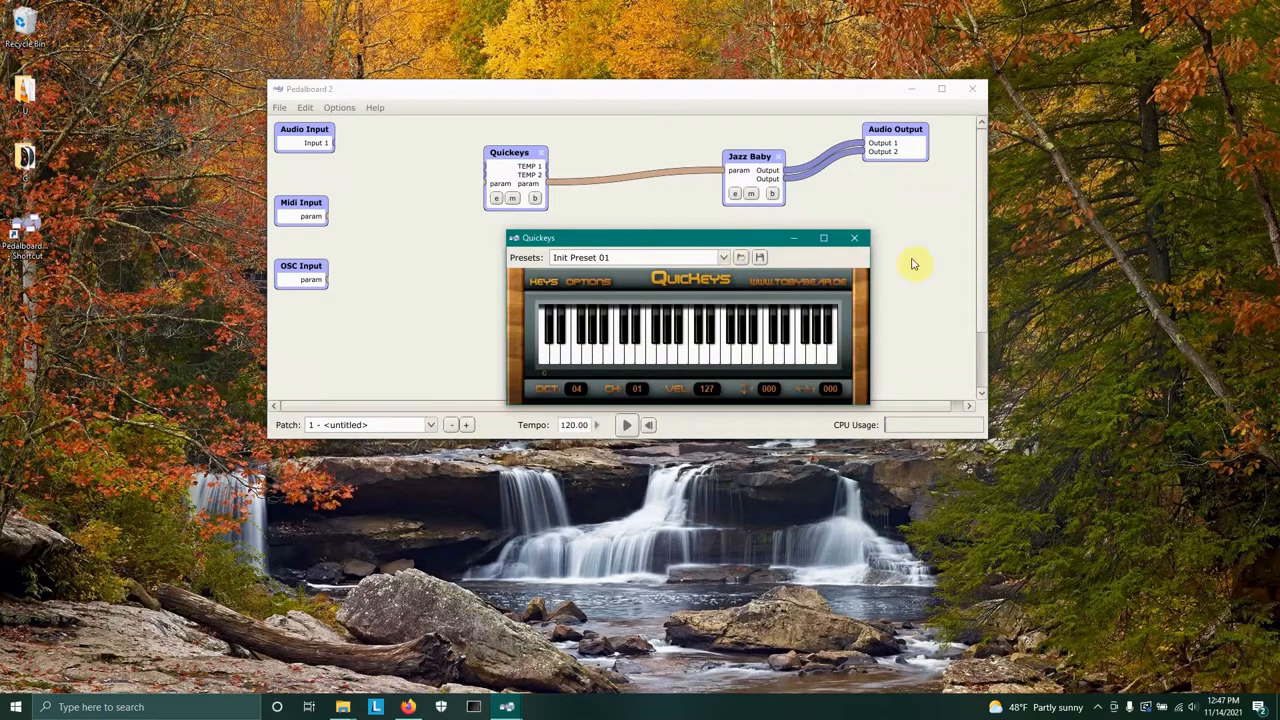
left_click_drag(680, 242, 233, 499)
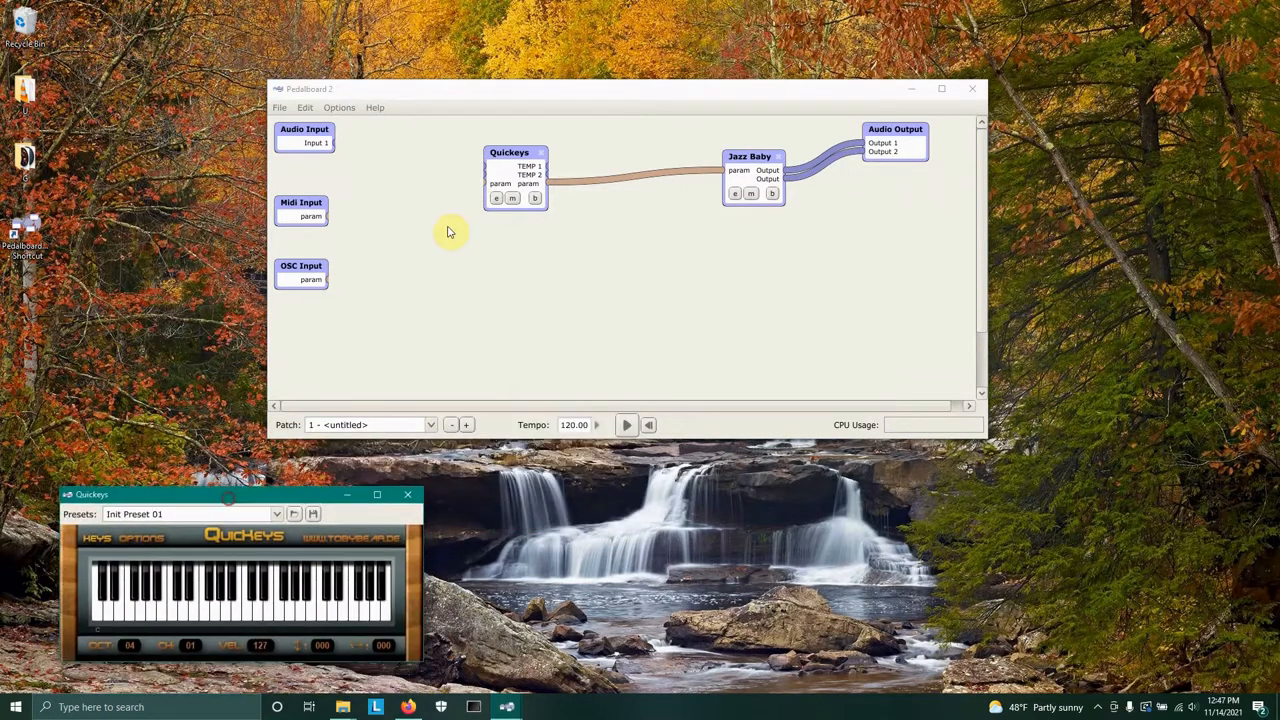
Rearrange the Quickeys and Jazz Baby nodes closer together near the input nodes.
left_click_drag(508, 153, 374, 144)
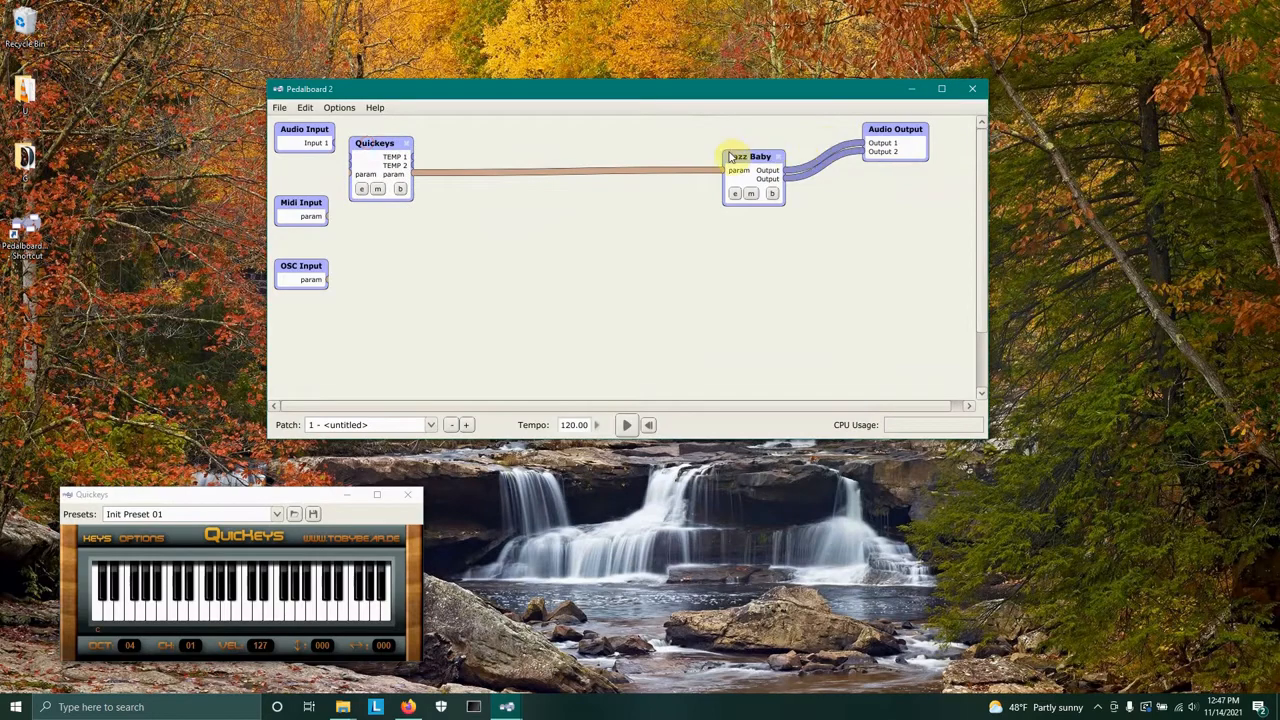
left_click_drag(740, 155, 508, 134)
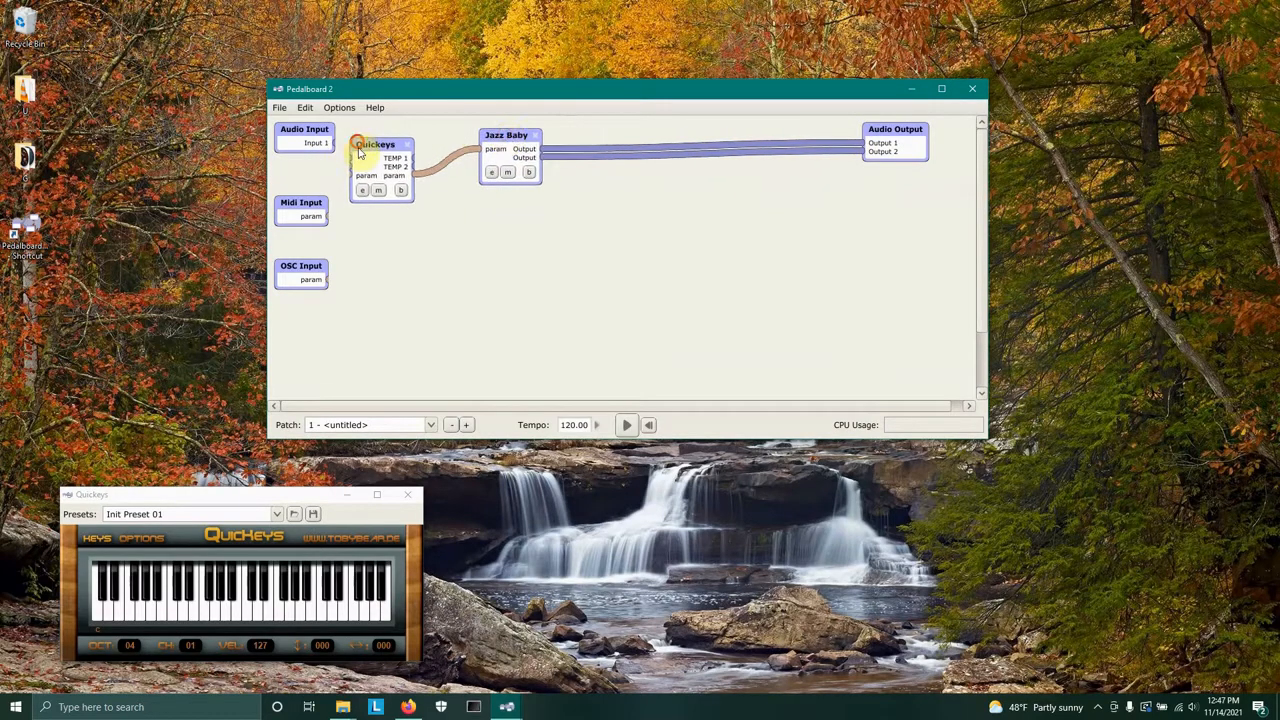
left_click_drag(366, 143, 365, 158)
left_click_drag(500, 148, 452, 145)
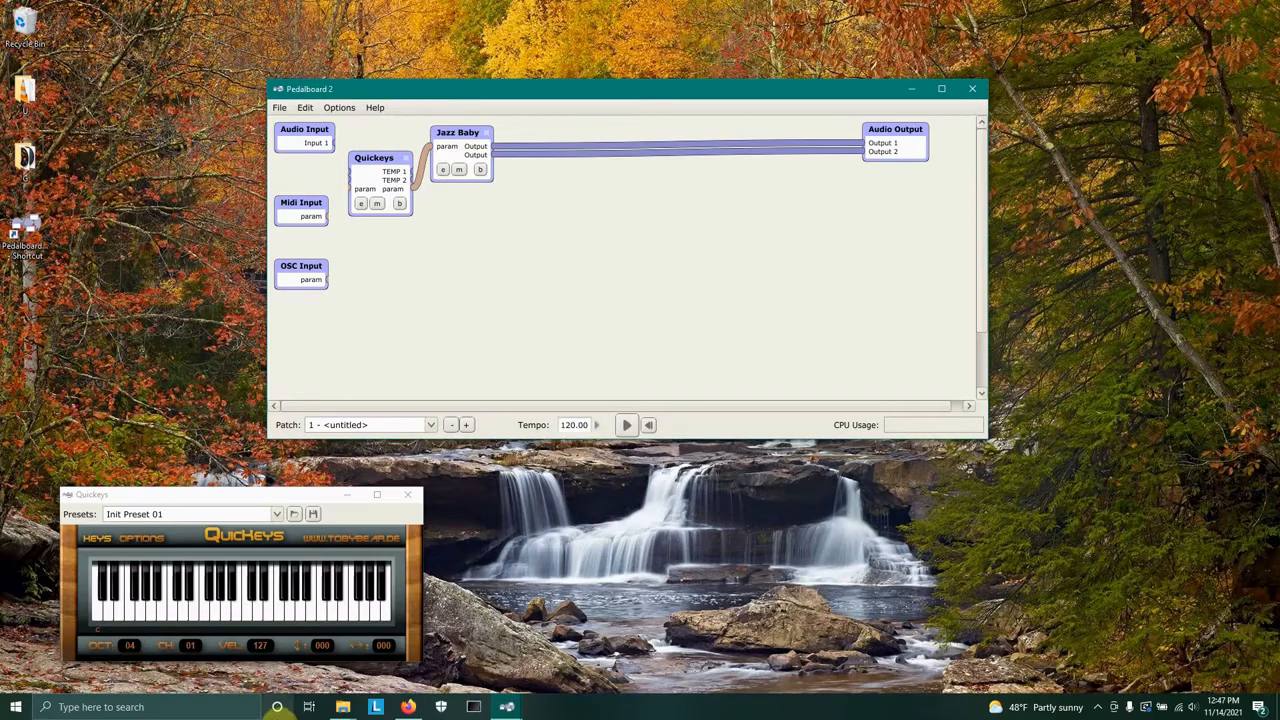
Switch to the browser and search plugins4free for reverb plugins.
mouse_move(408, 710)
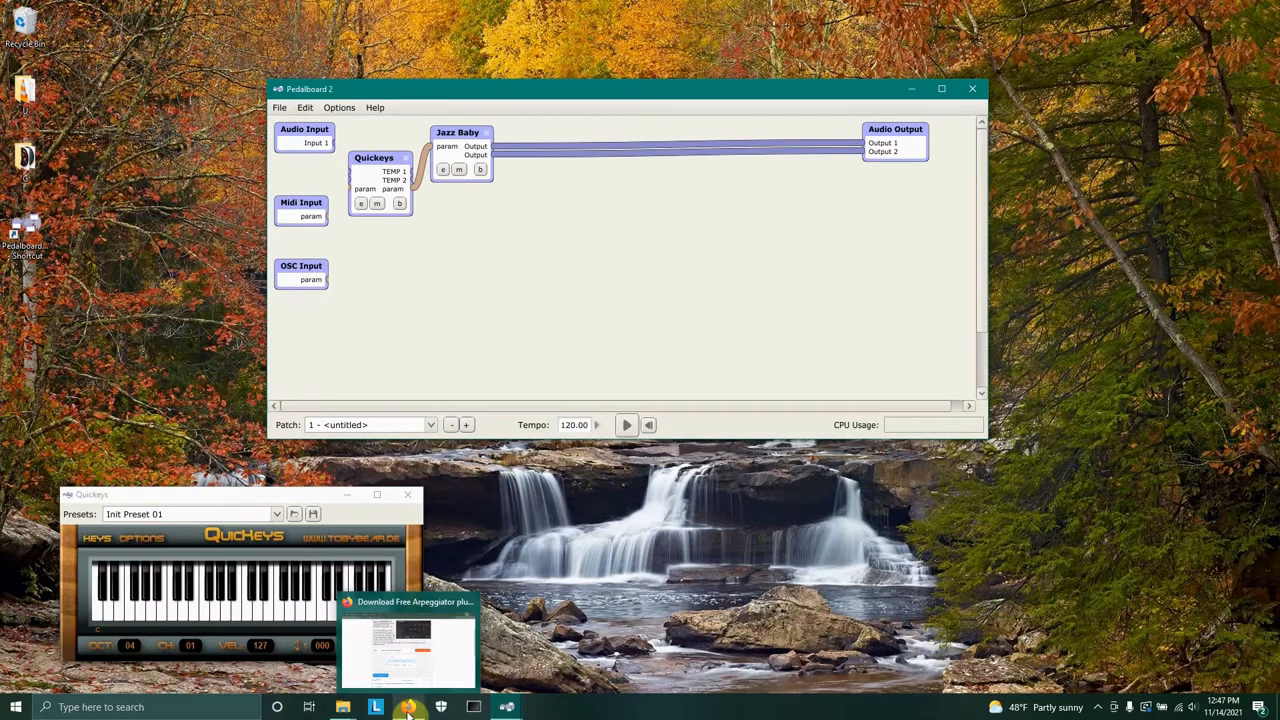
left_click(408, 710)
left_click(1019, 172)
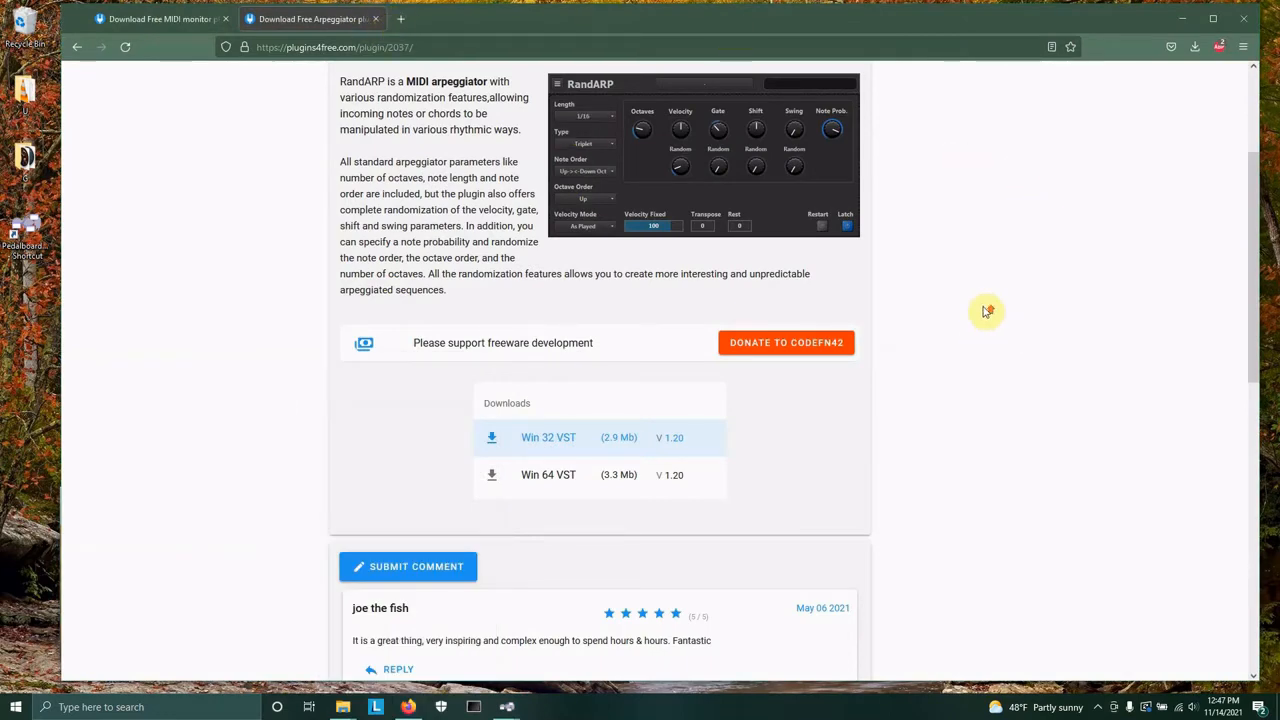
scroll(986, 310, "up", 3)
left_click(958, 84)
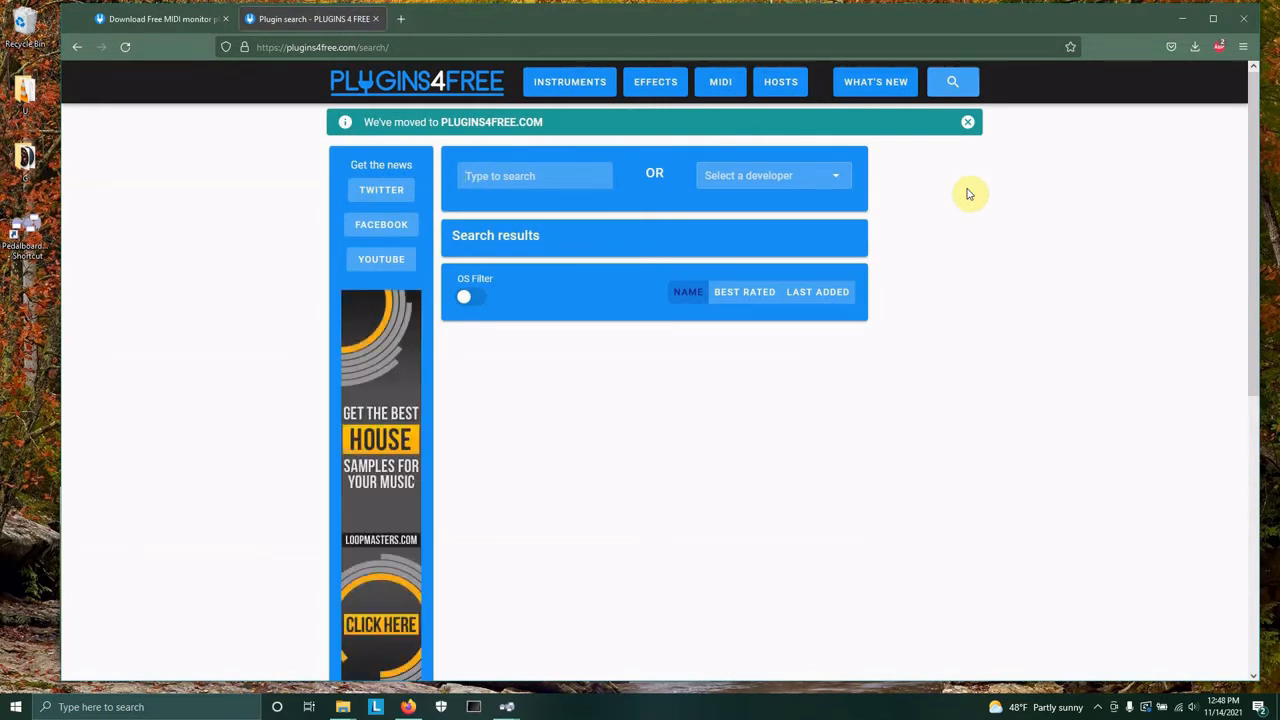
type("r")
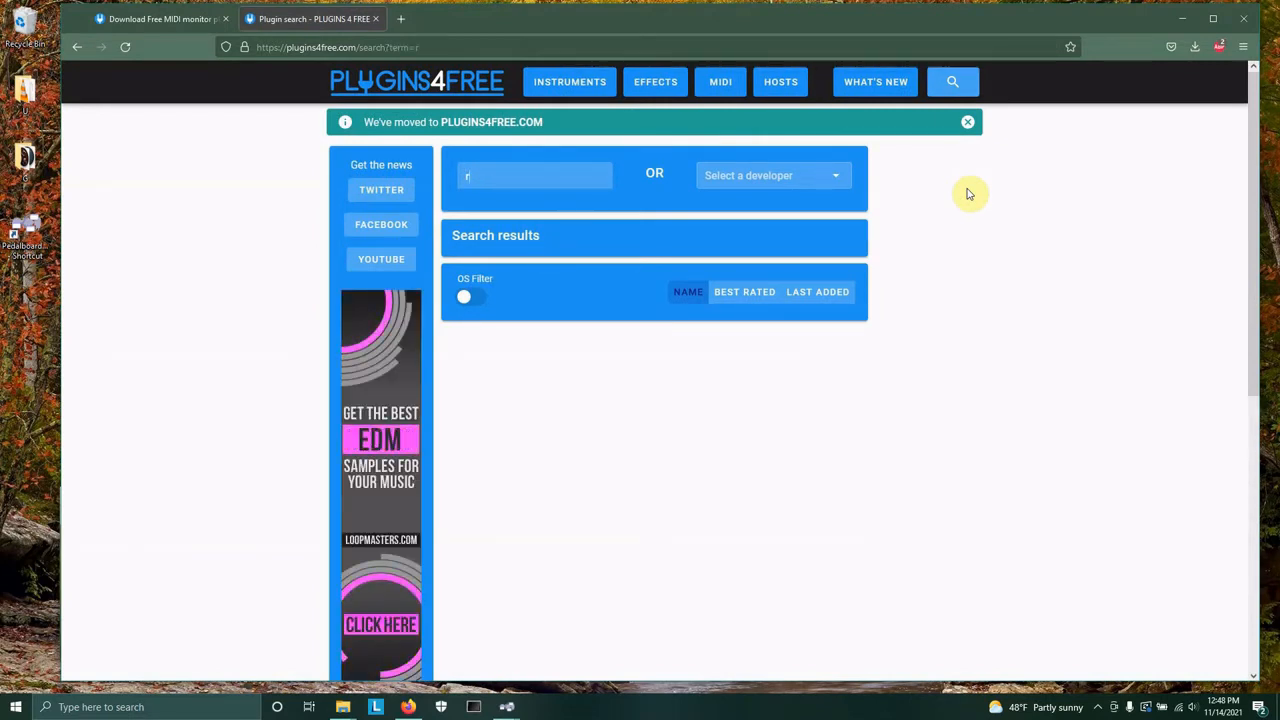
type("everb")
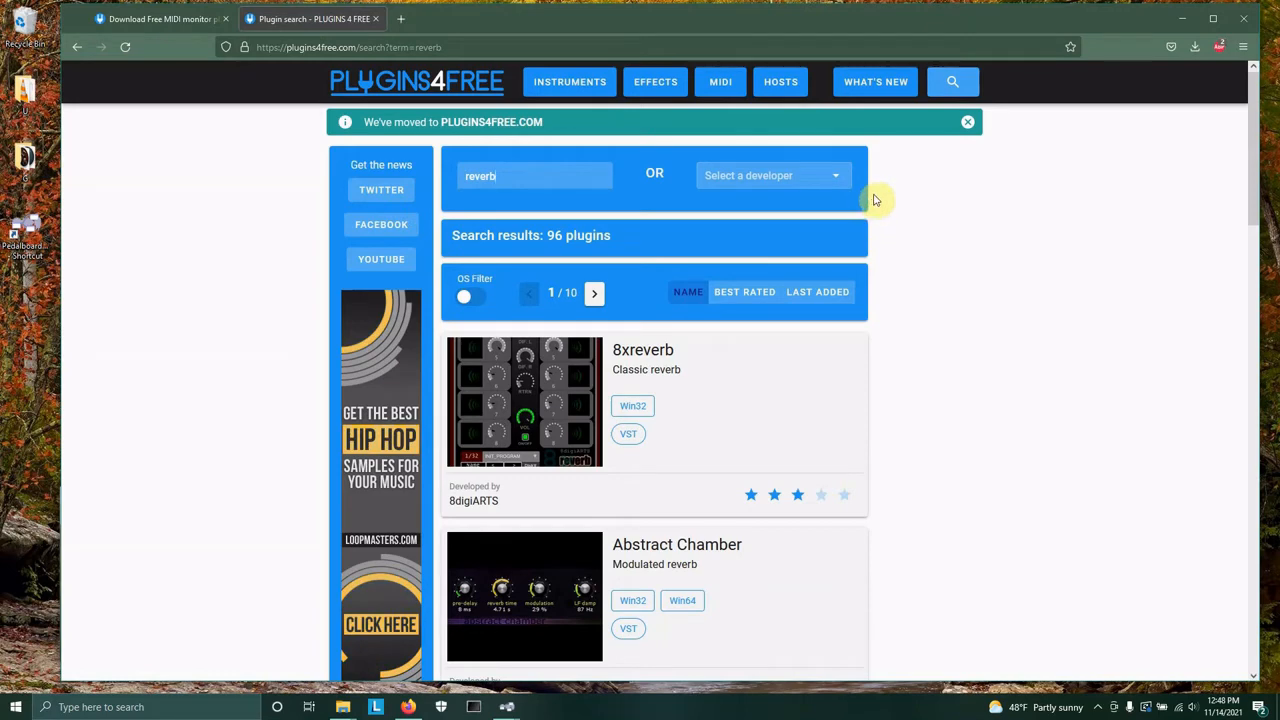
Sort the reverb results by Best Rated and open TAL-Reverb-4 in a new tab.
left_click(757, 296)
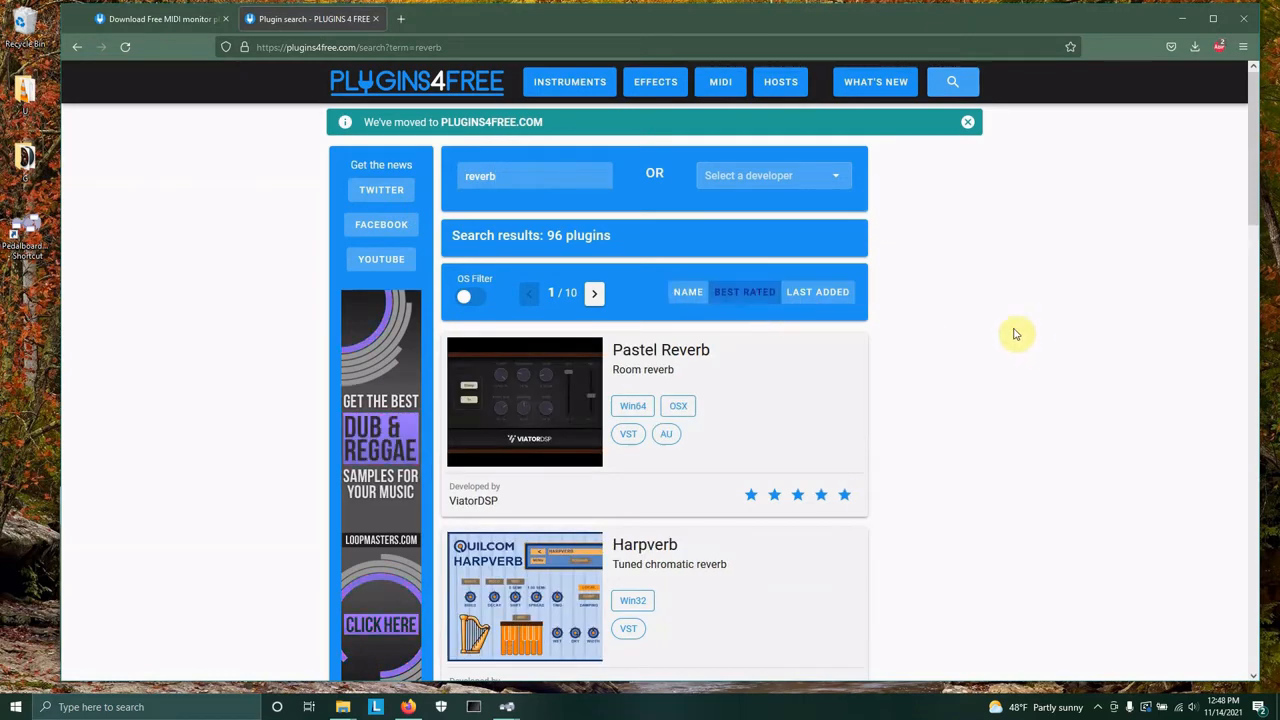
scroll(1017, 372, "down", 2)
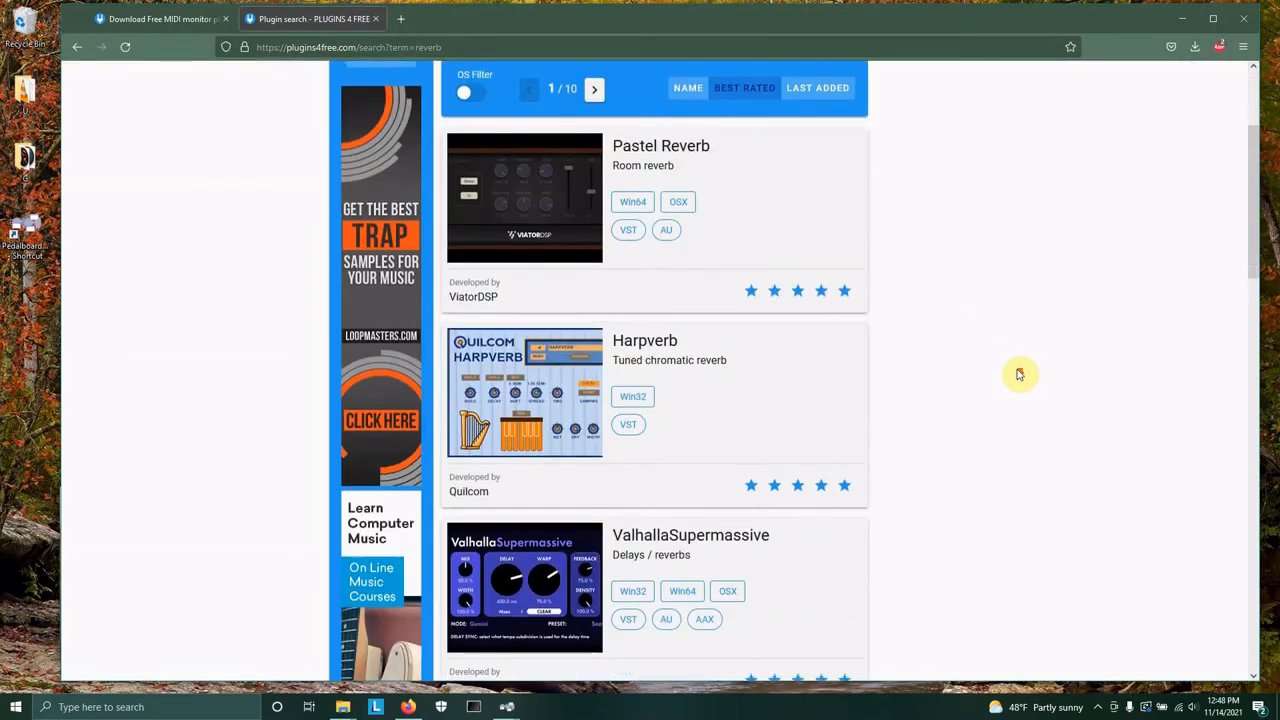
scroll(1028, 368, "down", 1)
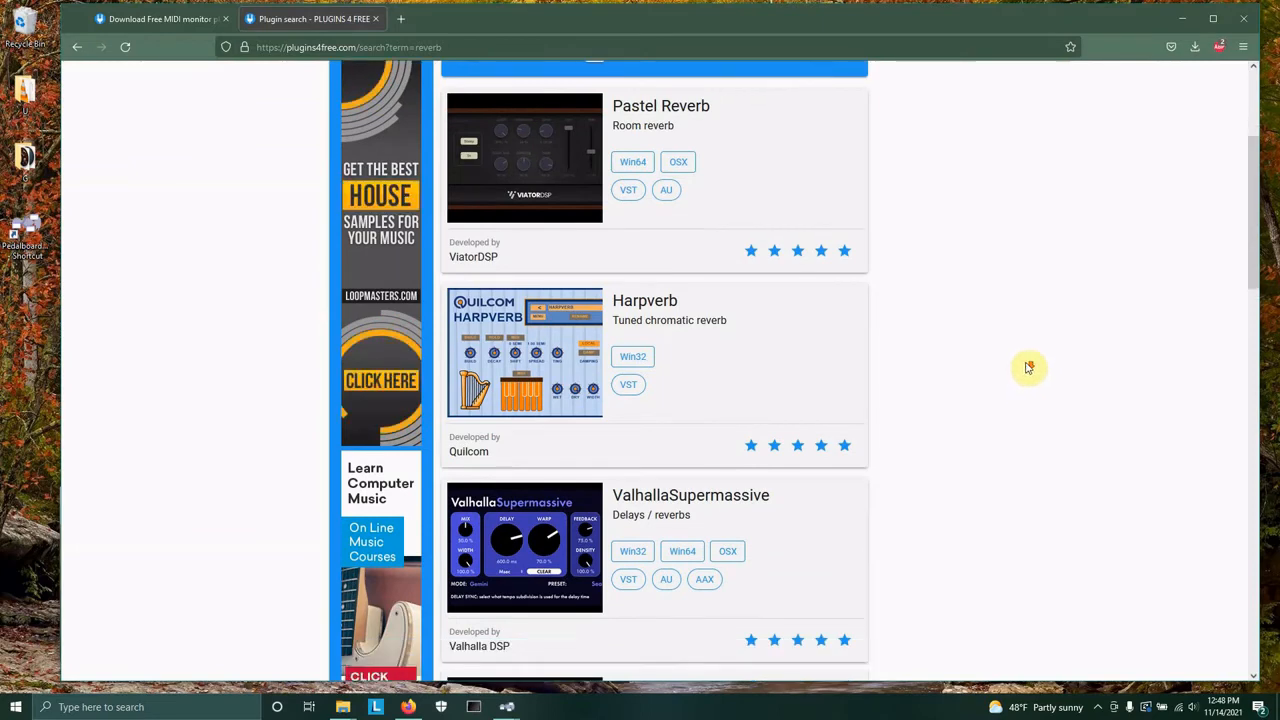
scroll(1020, 371, "down", 2)
scroll(1026, 364, "up", 2)
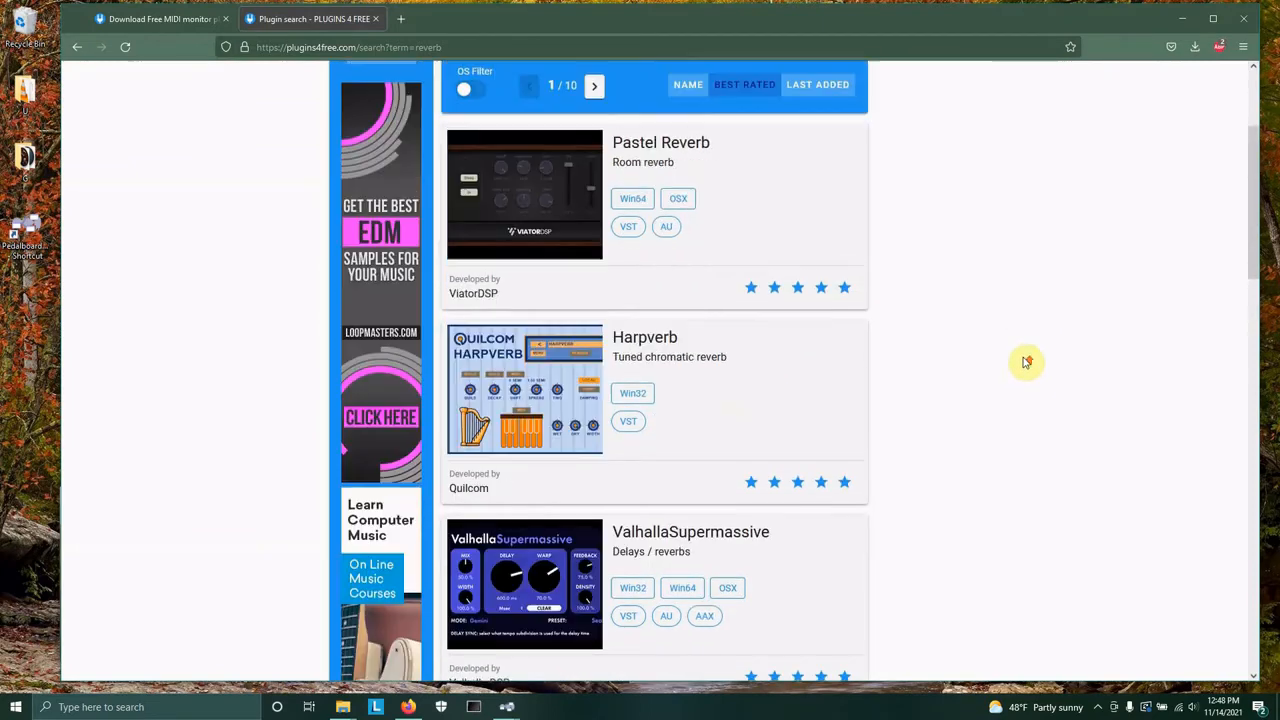
scroll(990, 364, "down", 2)
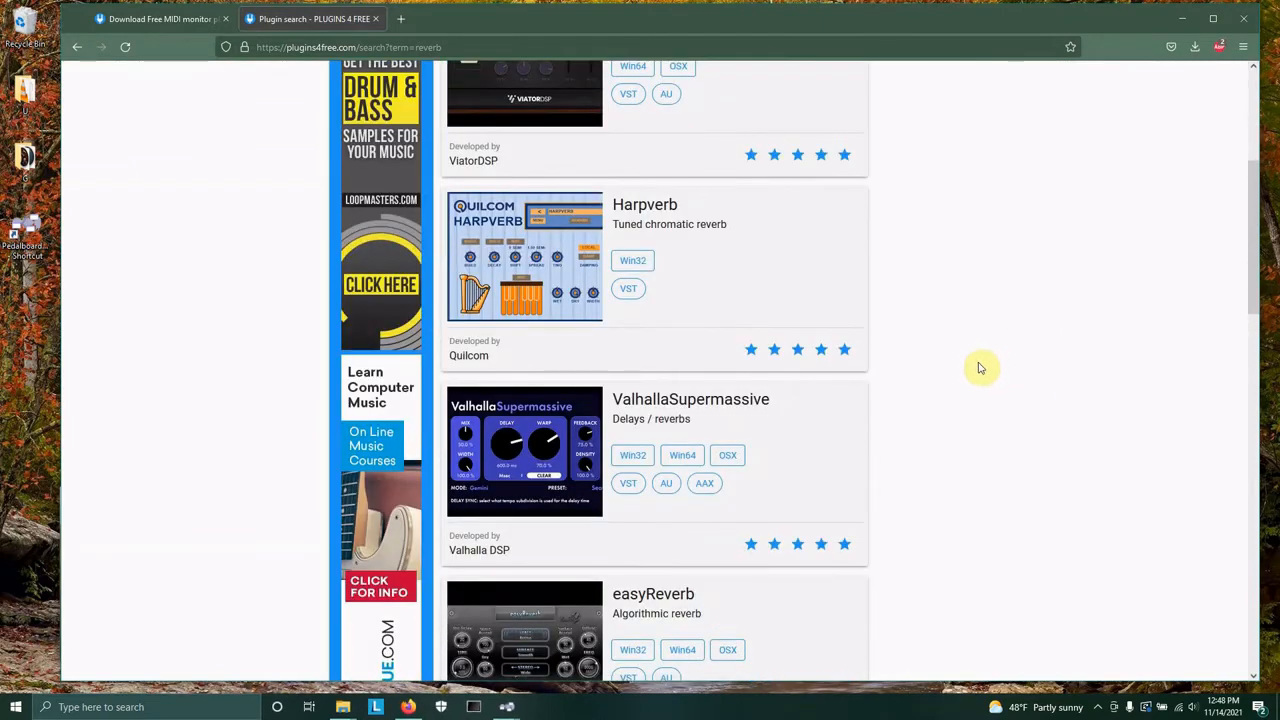
scroll(982, 361, "down", 2)
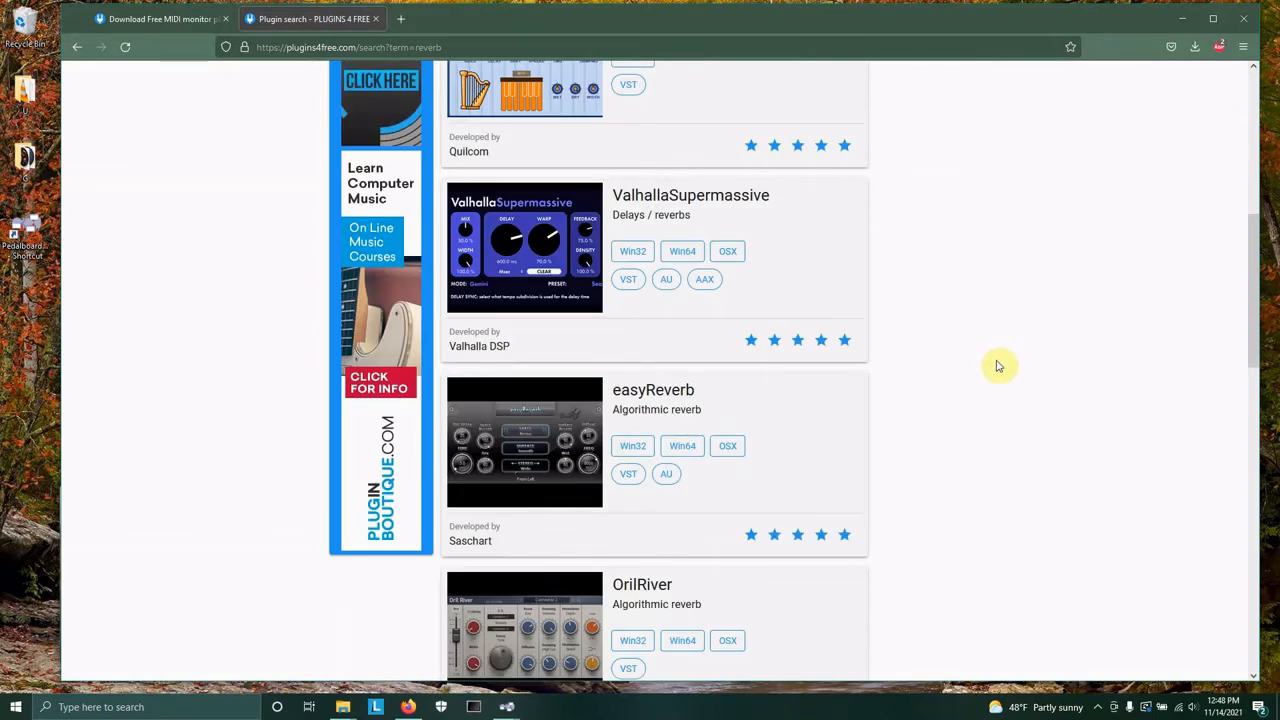
scroll(988, 358, "down", 2)
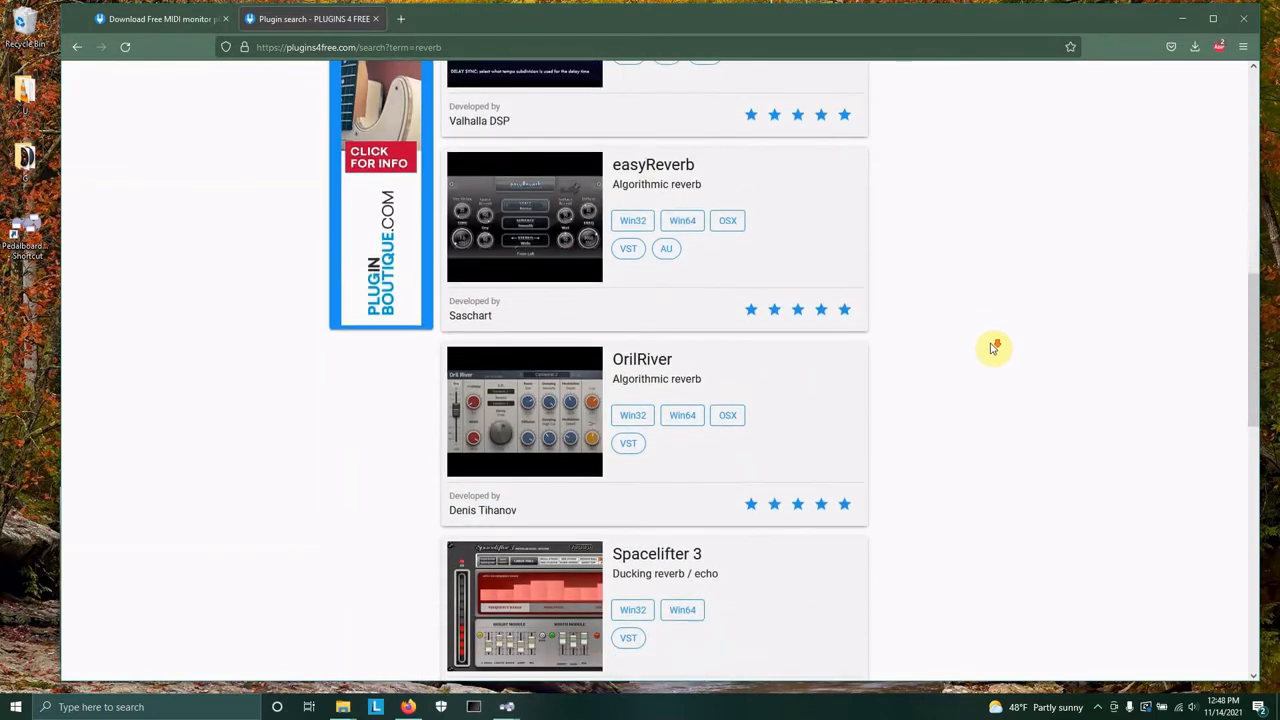
scroll(993, 347, "down", 2)
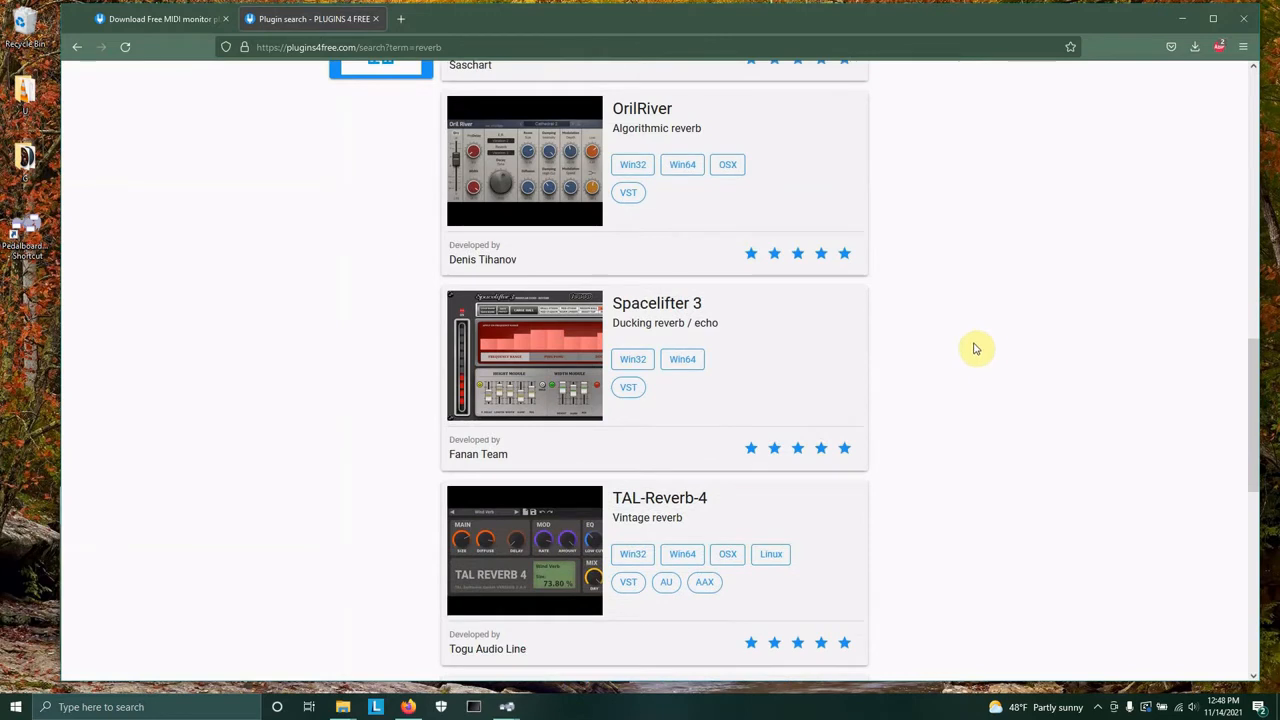
scroll(976, 348, "down", 2)
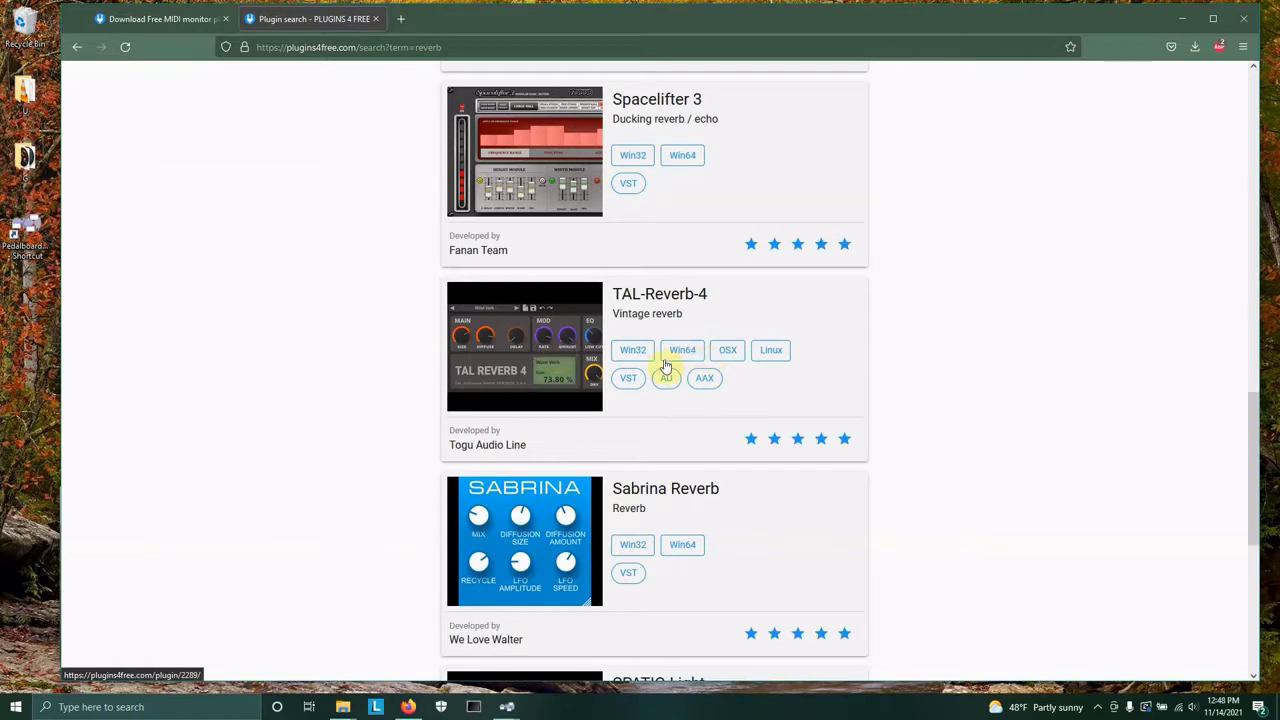
right_click(671, 303)
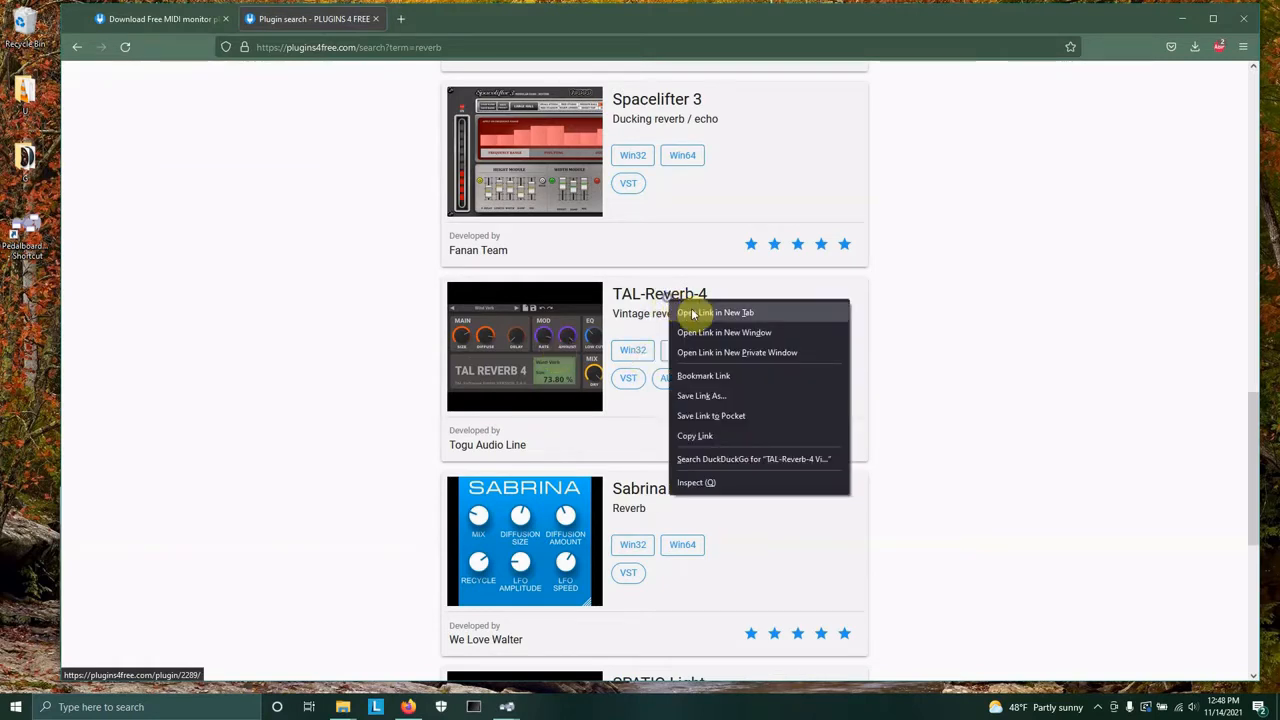
left_click(690, 302)
Browse further through the best-rated reverb results.
scroll(985, 425, "down", 1)
scroll(985, 425, "down", 5)
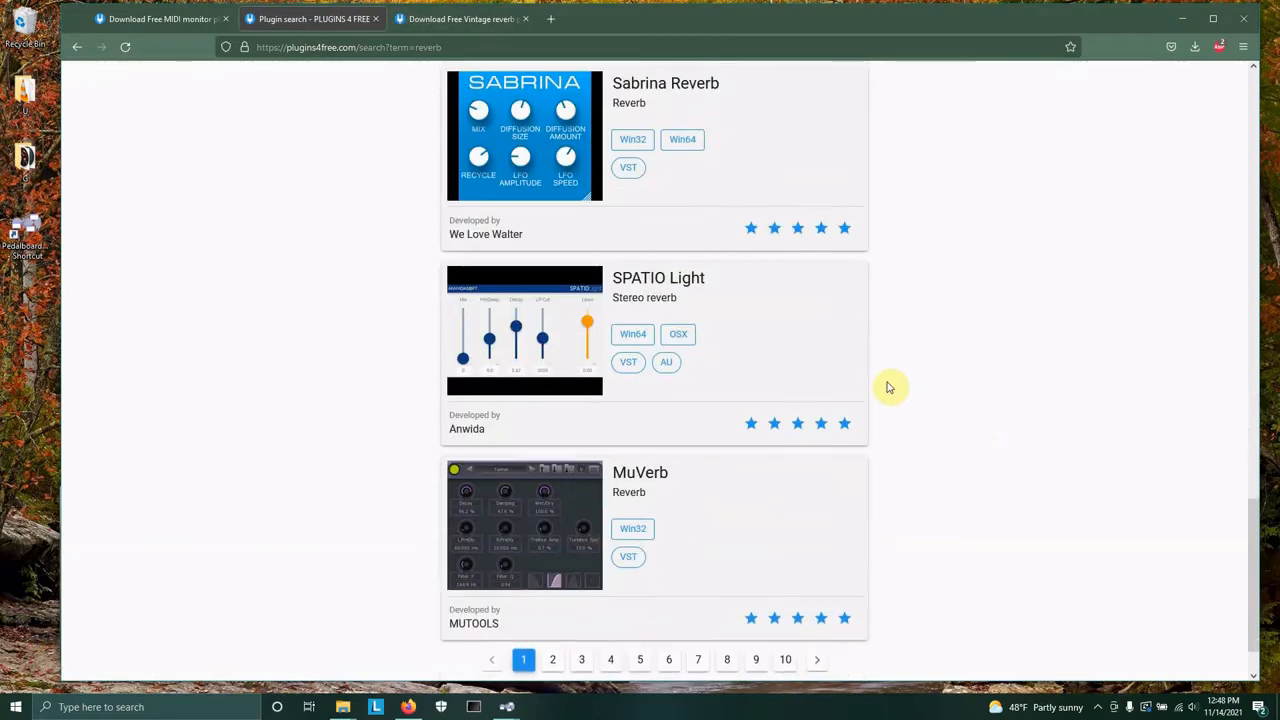
scroll(746, 425, "up", 3)
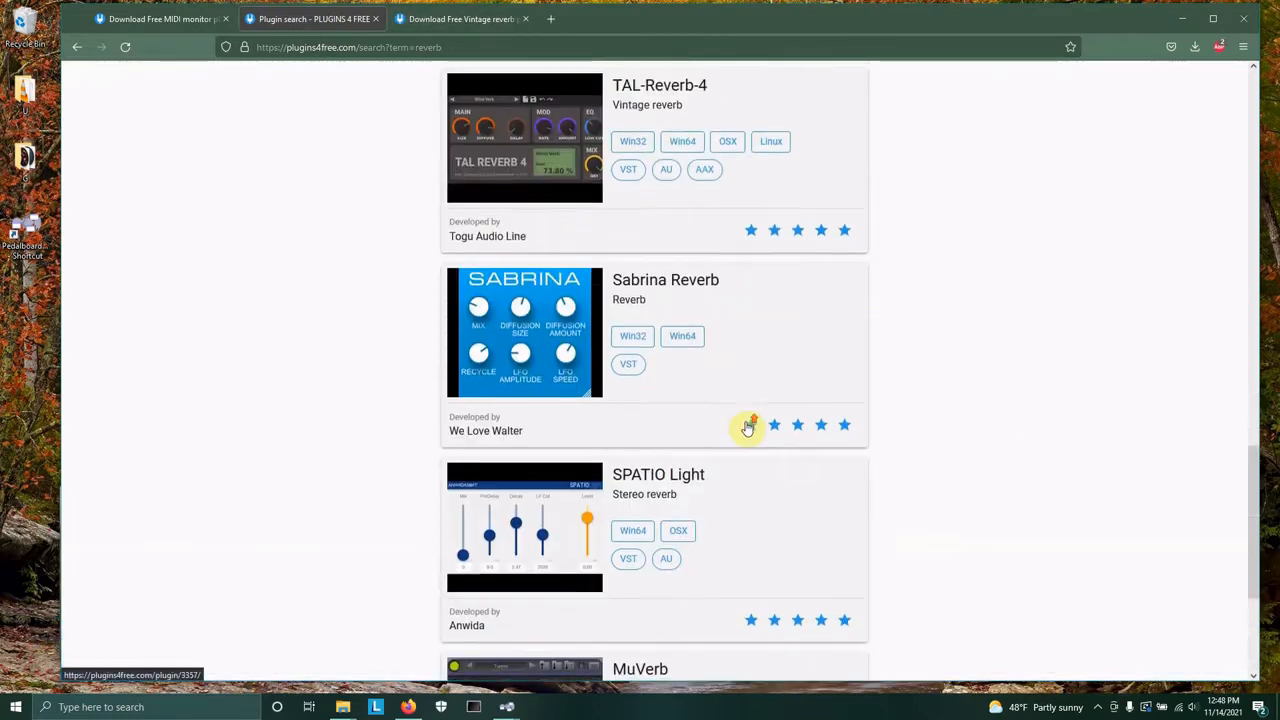
scroll(746, 425, "down", 3)
scroll(746, 425, "up", 4)
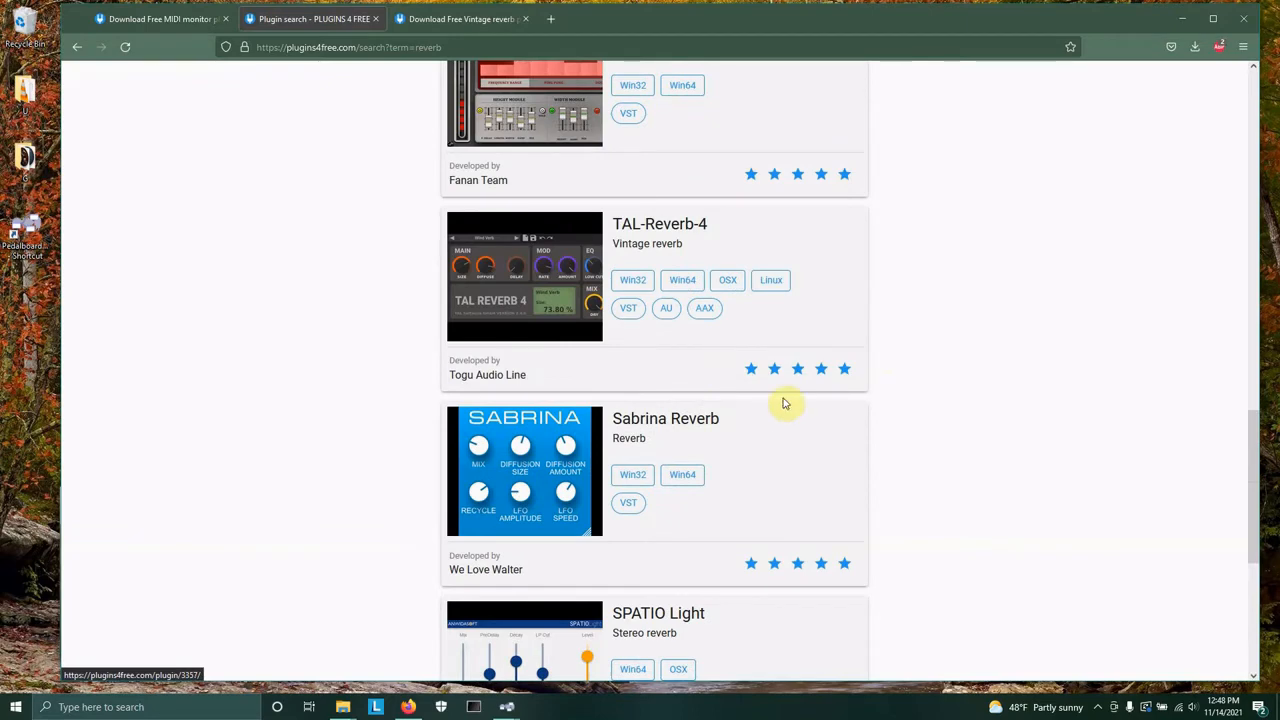
scroll(749, 403, "up", 4)
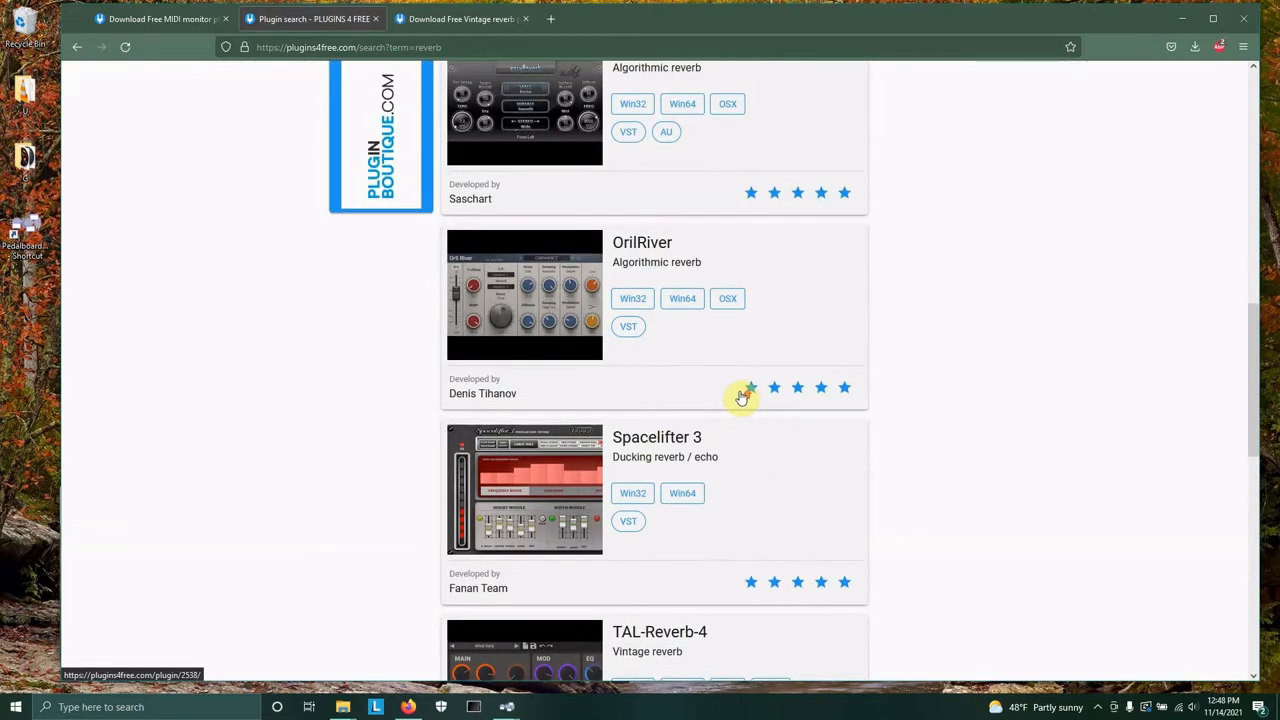
Open the easyReverb plugin page in a new browser tab.
scroll(742, 397, "up", 2)
scroll(741, 396, "up", 2)
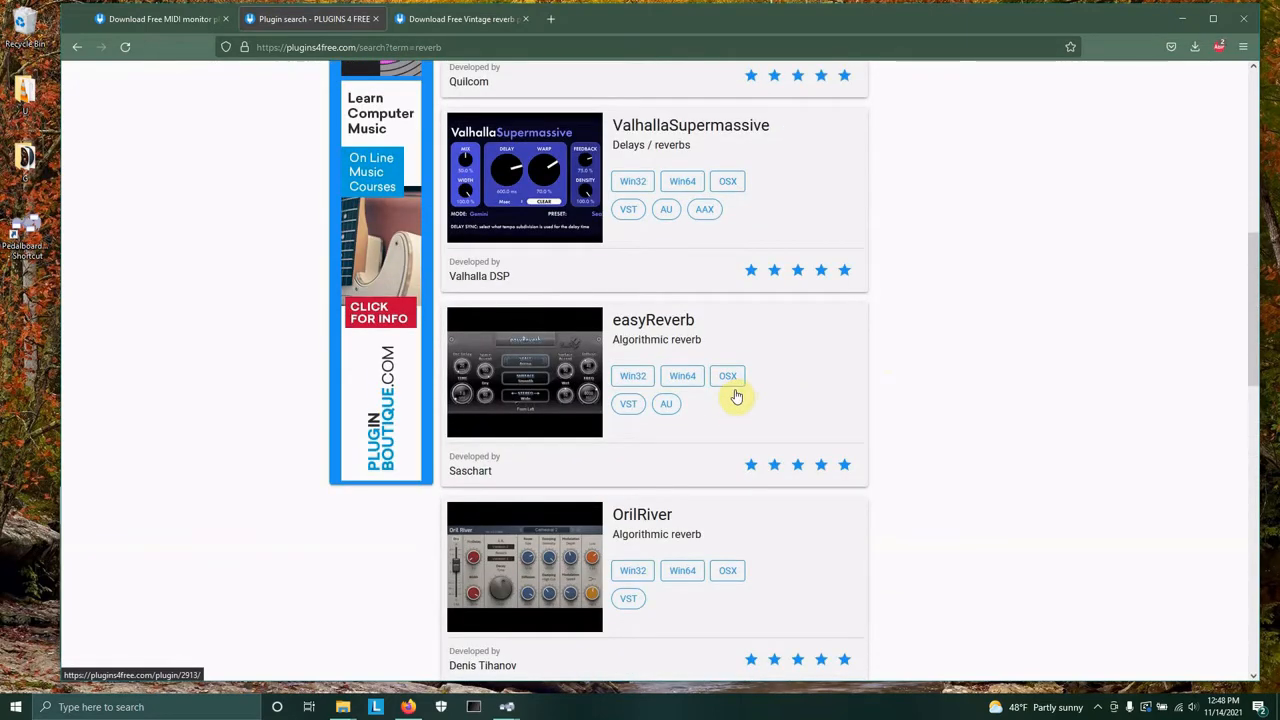
right_click(652, 322)
left_click(680, 332)
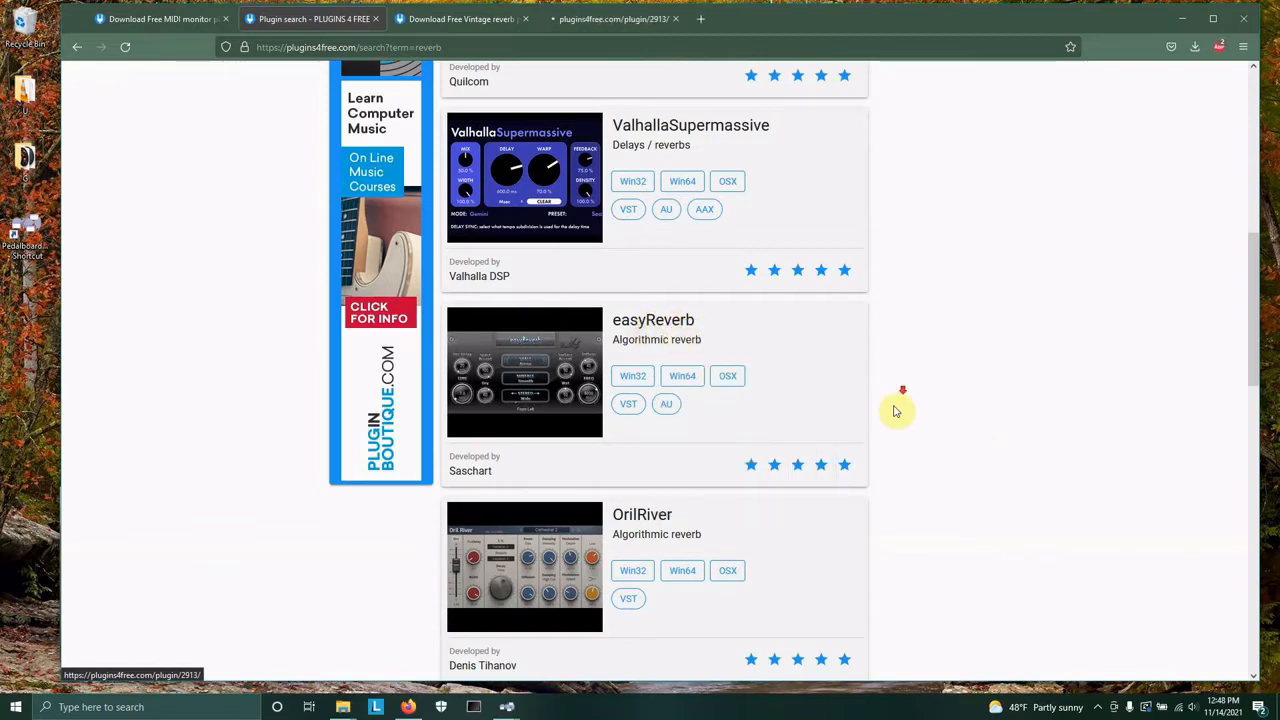
Go to the second page of the best-rated reverb results and browse through its plugins.
scroll(894, 412, "down", 10)
left_click(814, 587)
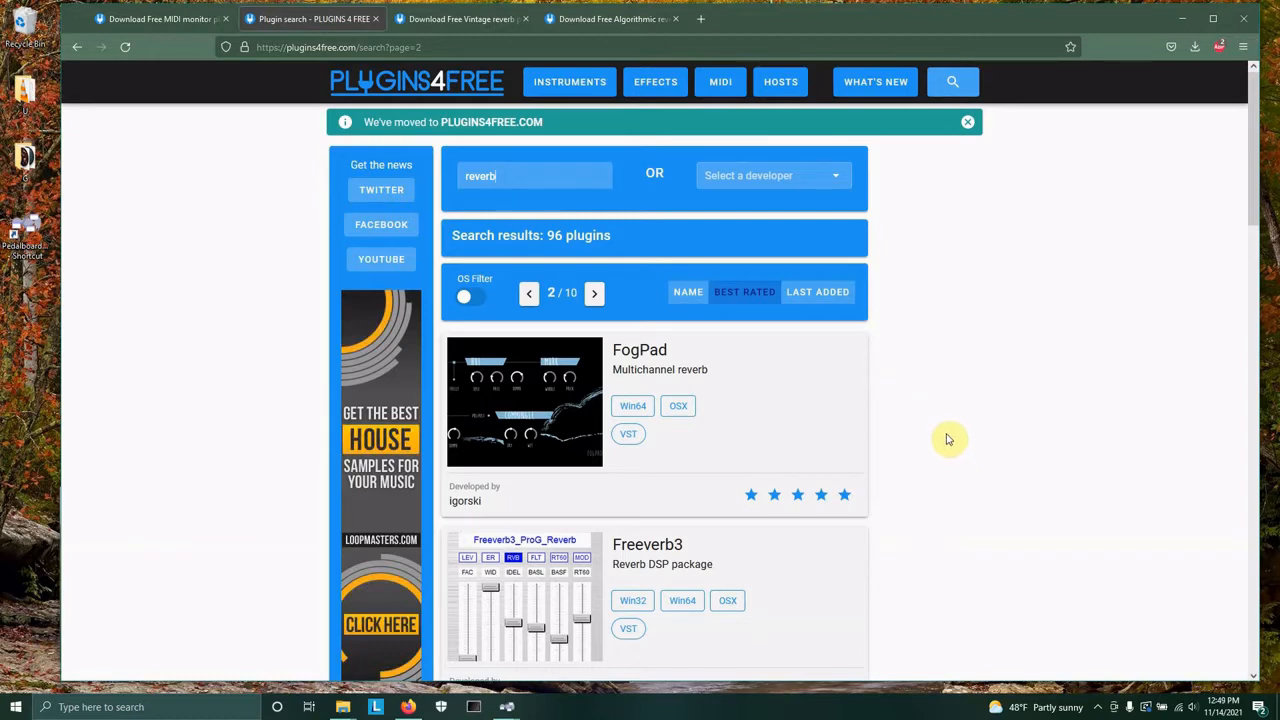
scroll(950, 440, "down", 2)
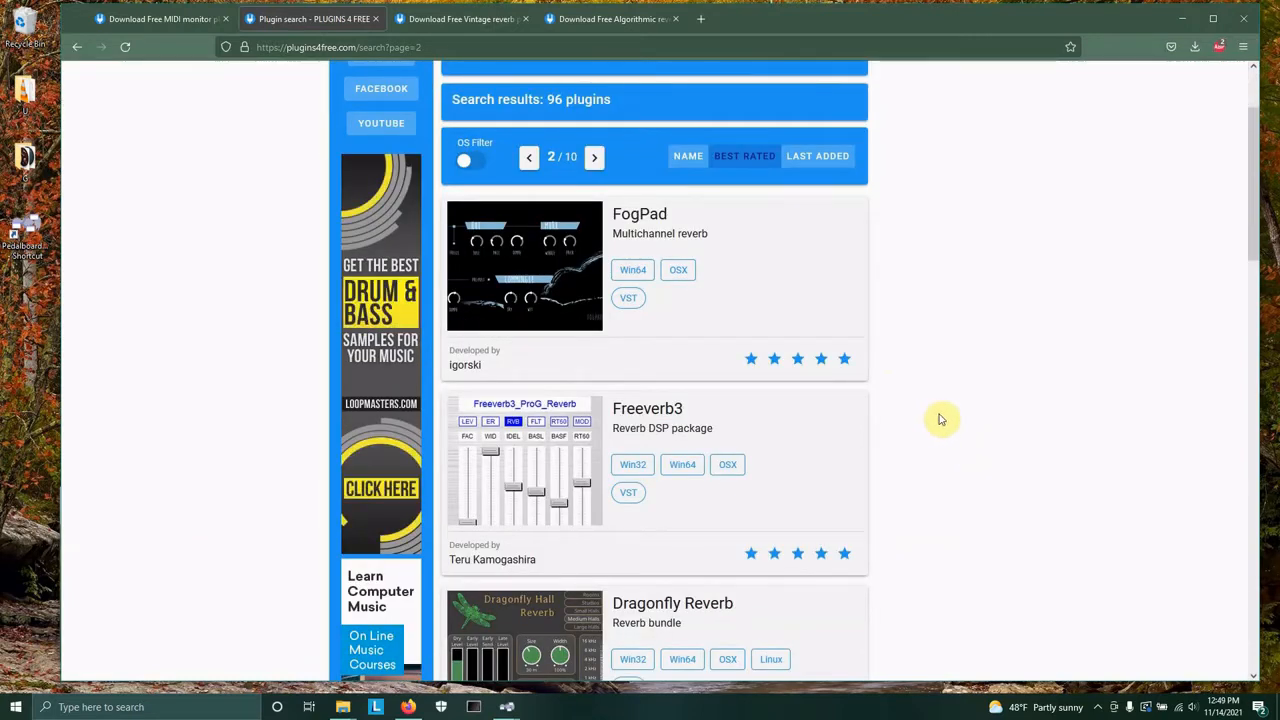
scroll(940, 419, "down", 1)
scroll(945, 413, "down", 2)
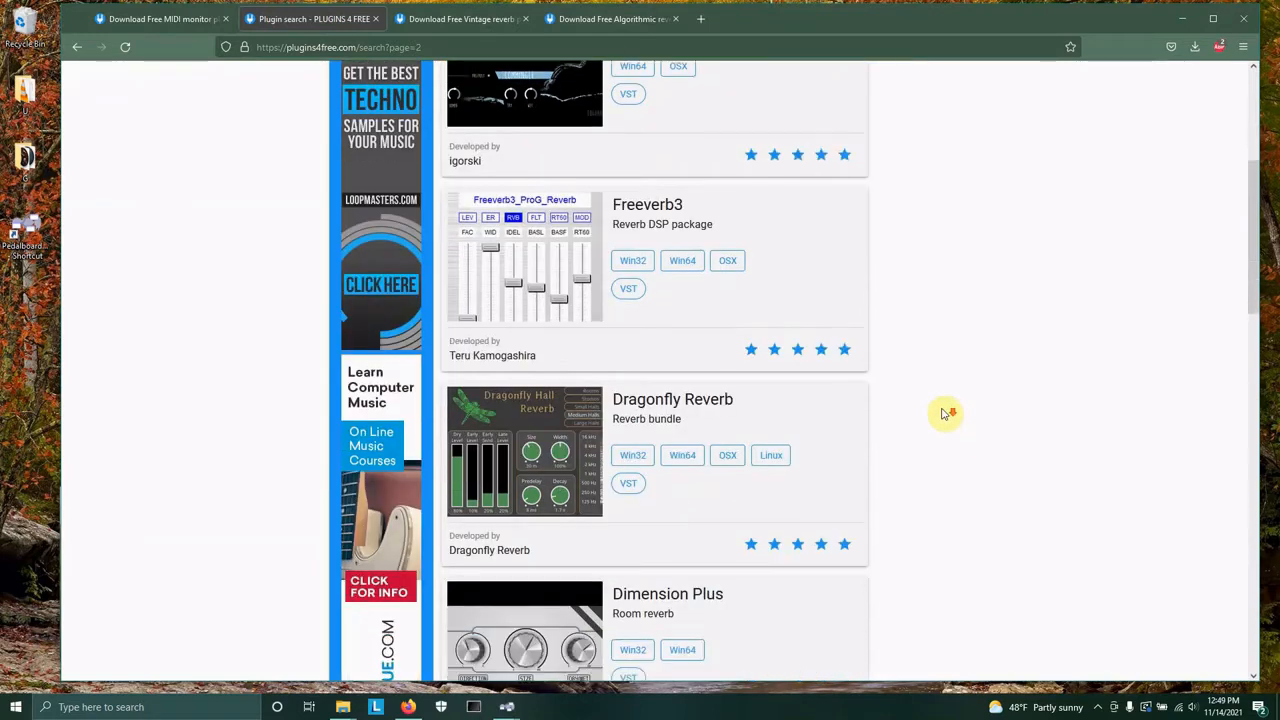
scroll(936, 416, "down", 2)
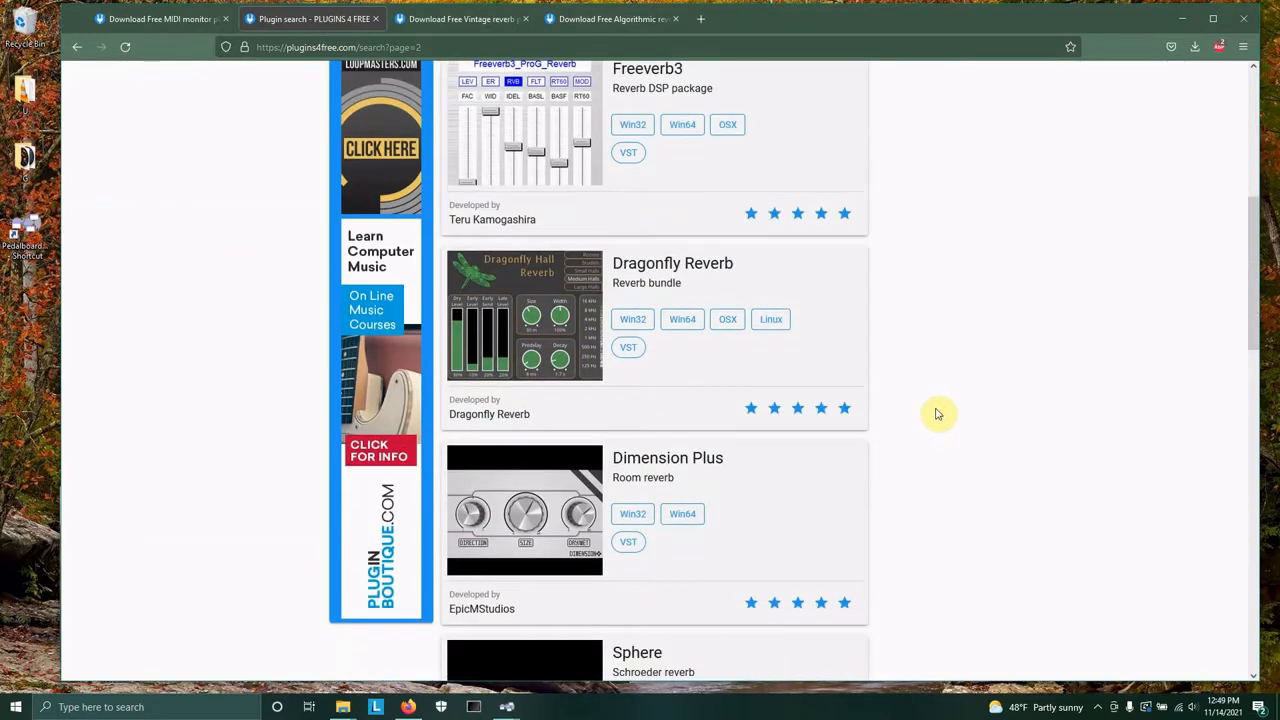
scroll(940, 415, "down", 2)
scroll(937, 409, "down", 2)
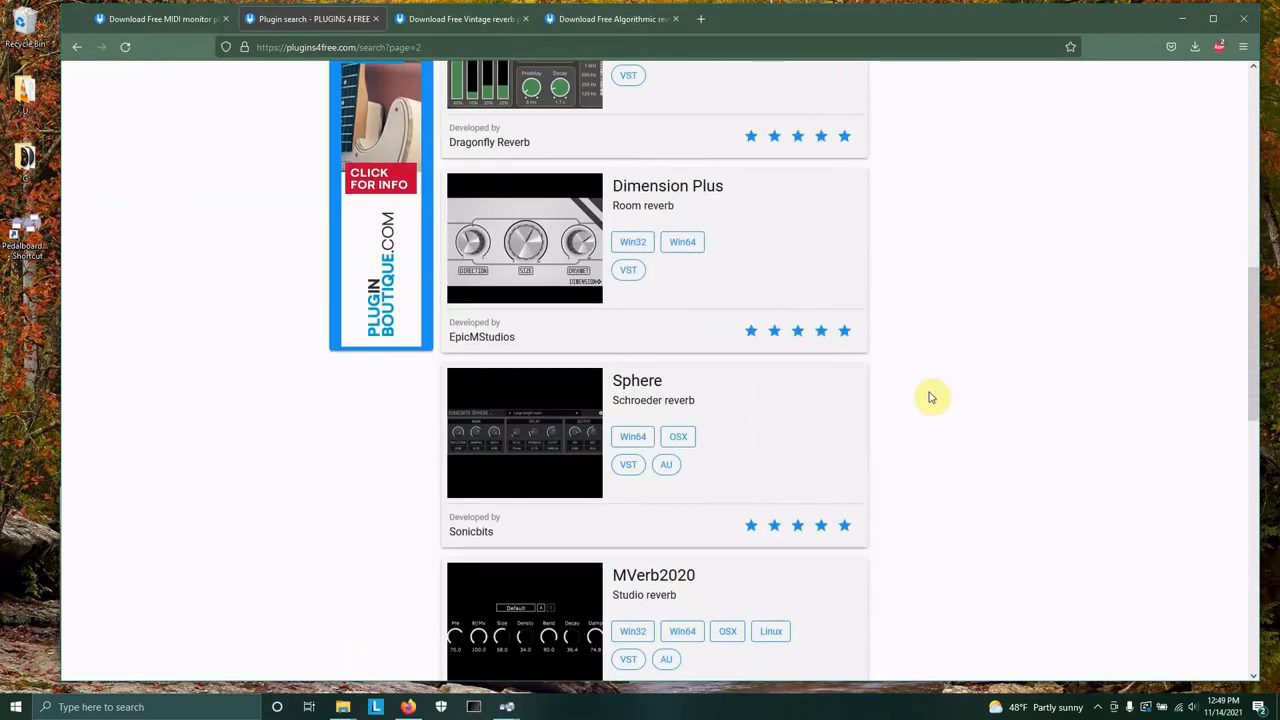
scroll(931, 396, "down", 1)
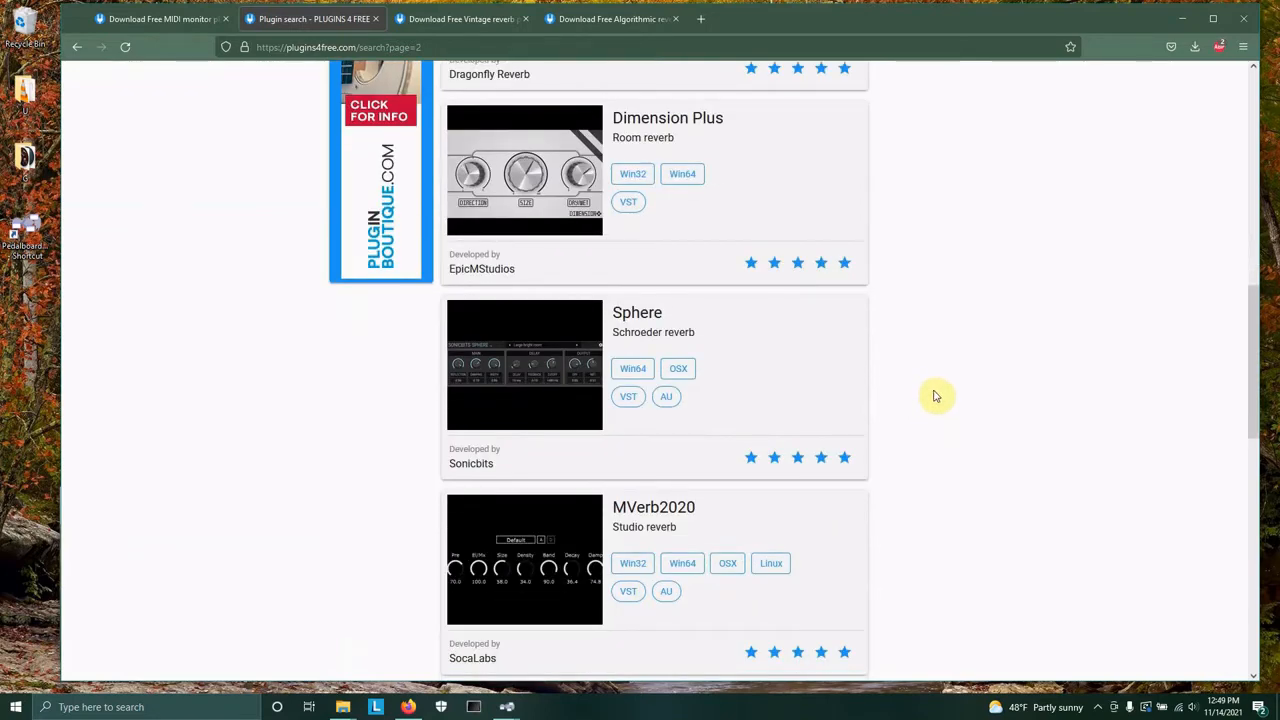
scroll(941, 401, "down", 2)
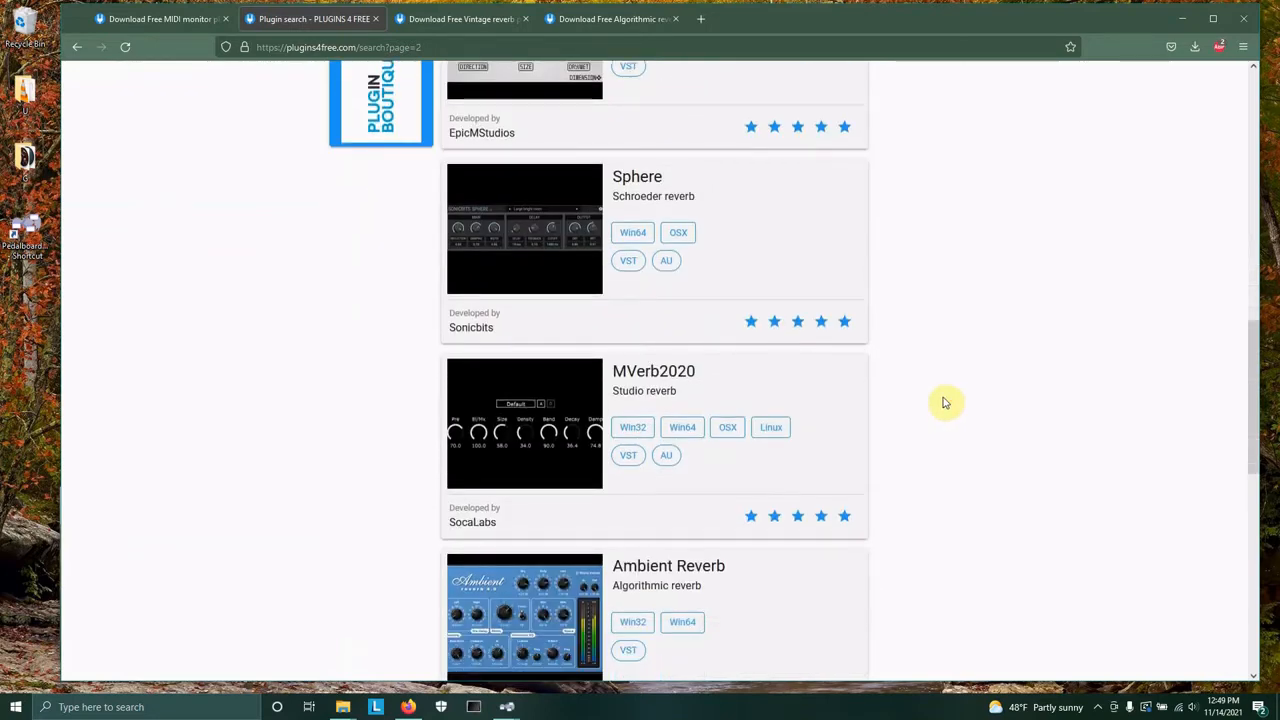
scroll(939, 392, "down", 1)
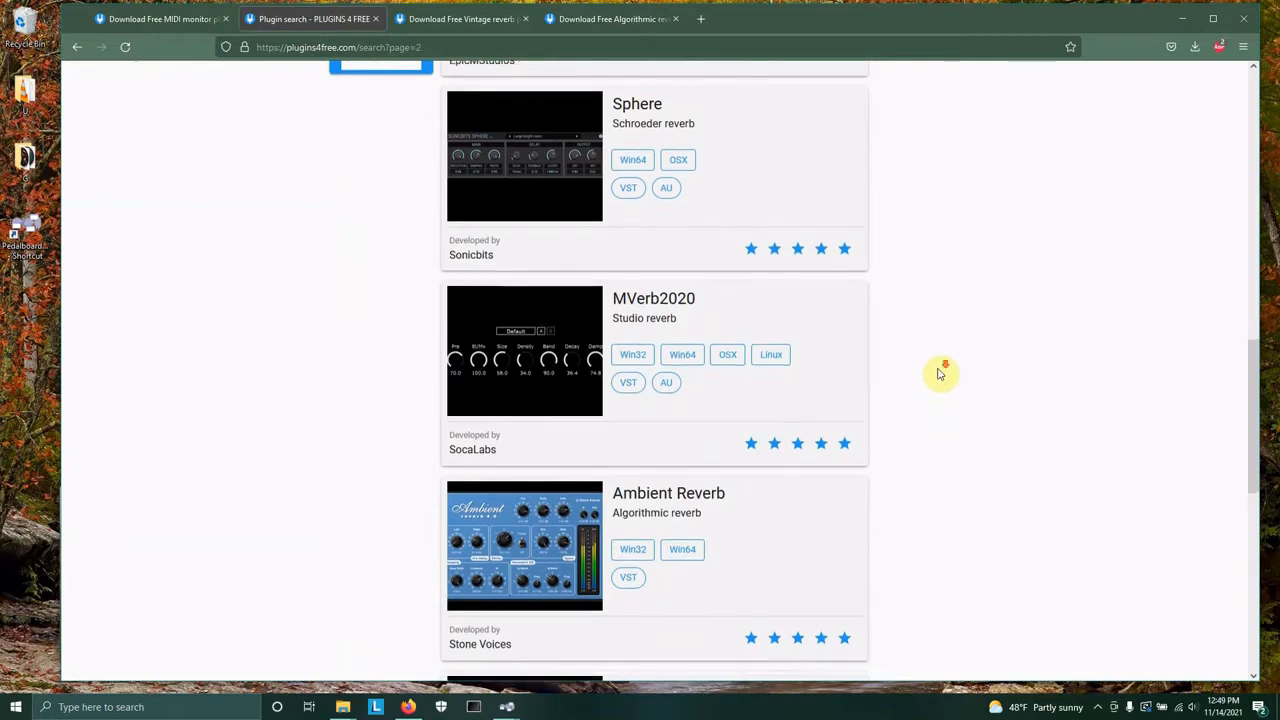
scroll(932, 375, "down", 2)
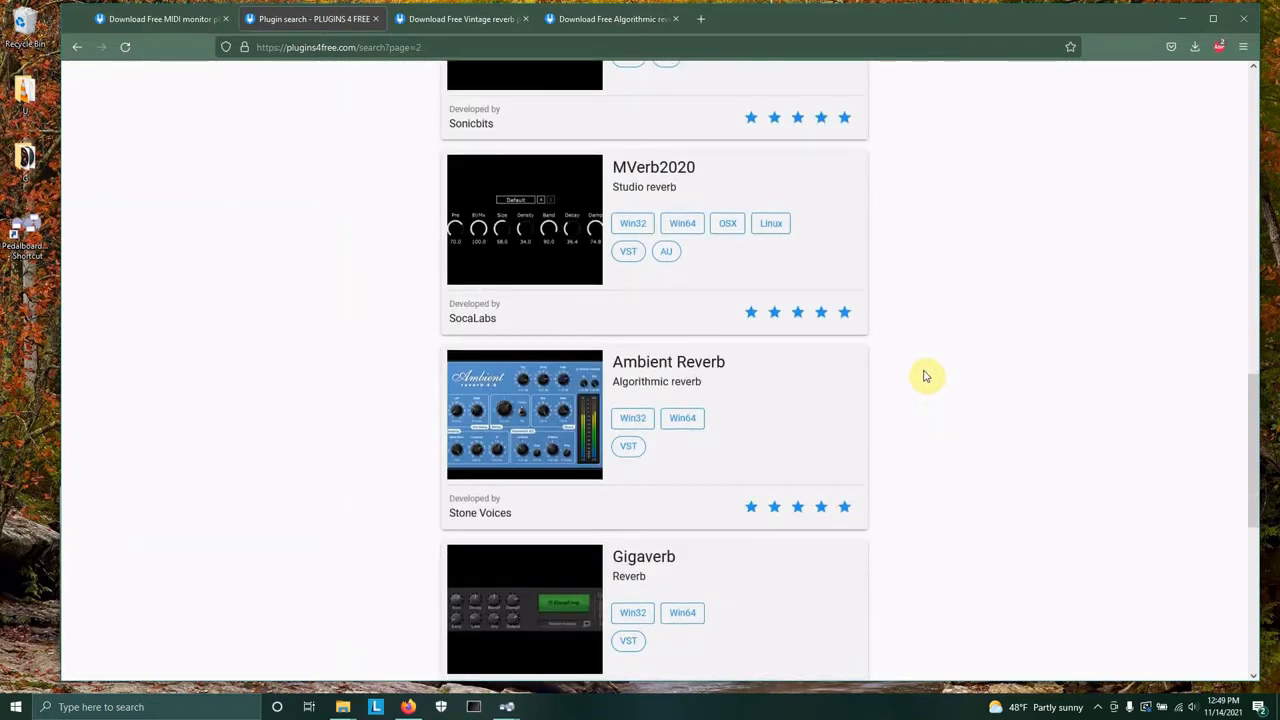
scroll(926, 375, "down", 1)
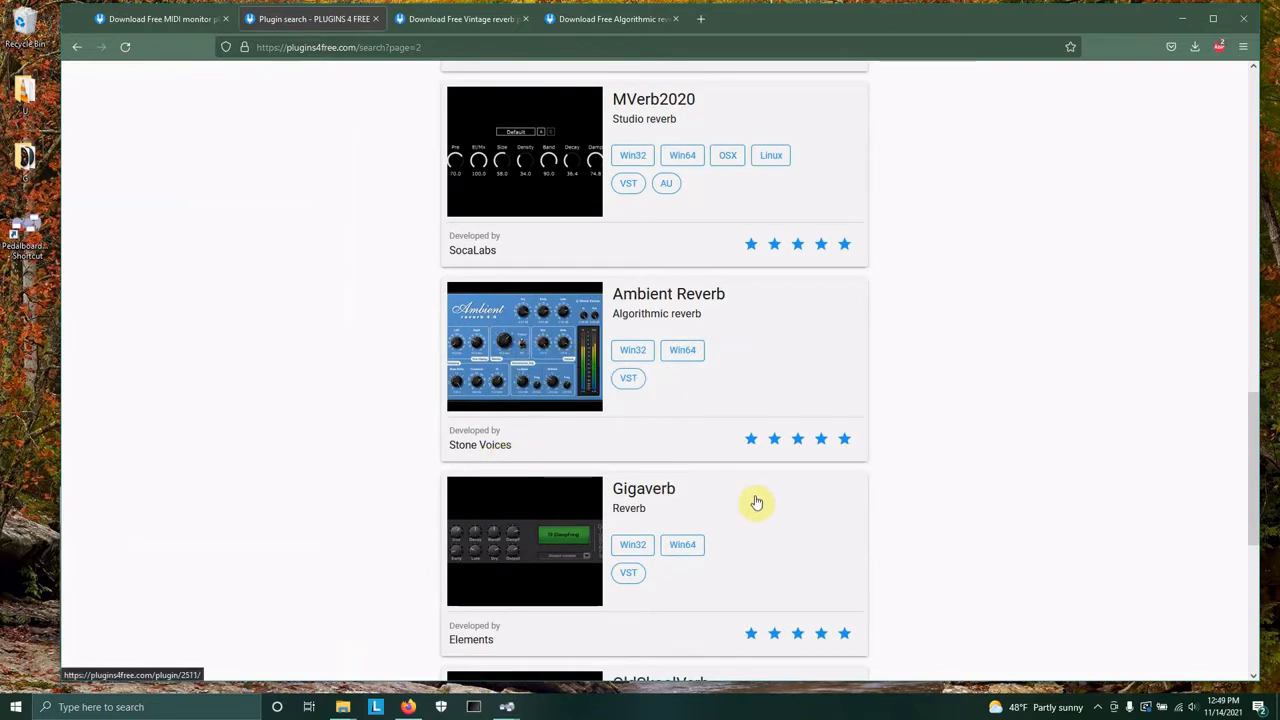
scroll(754, 500, "down", 3)
scroll(760, 497, "down", 2)
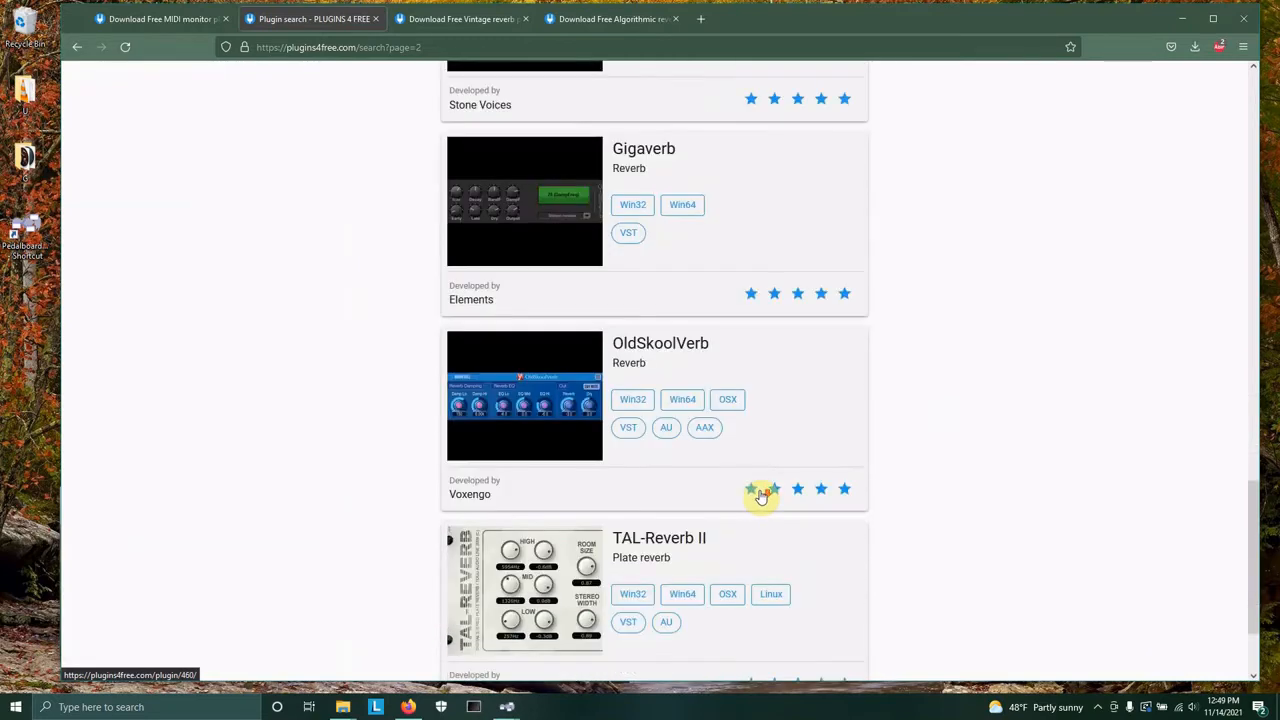
scroll(760, 497, "down", 2)
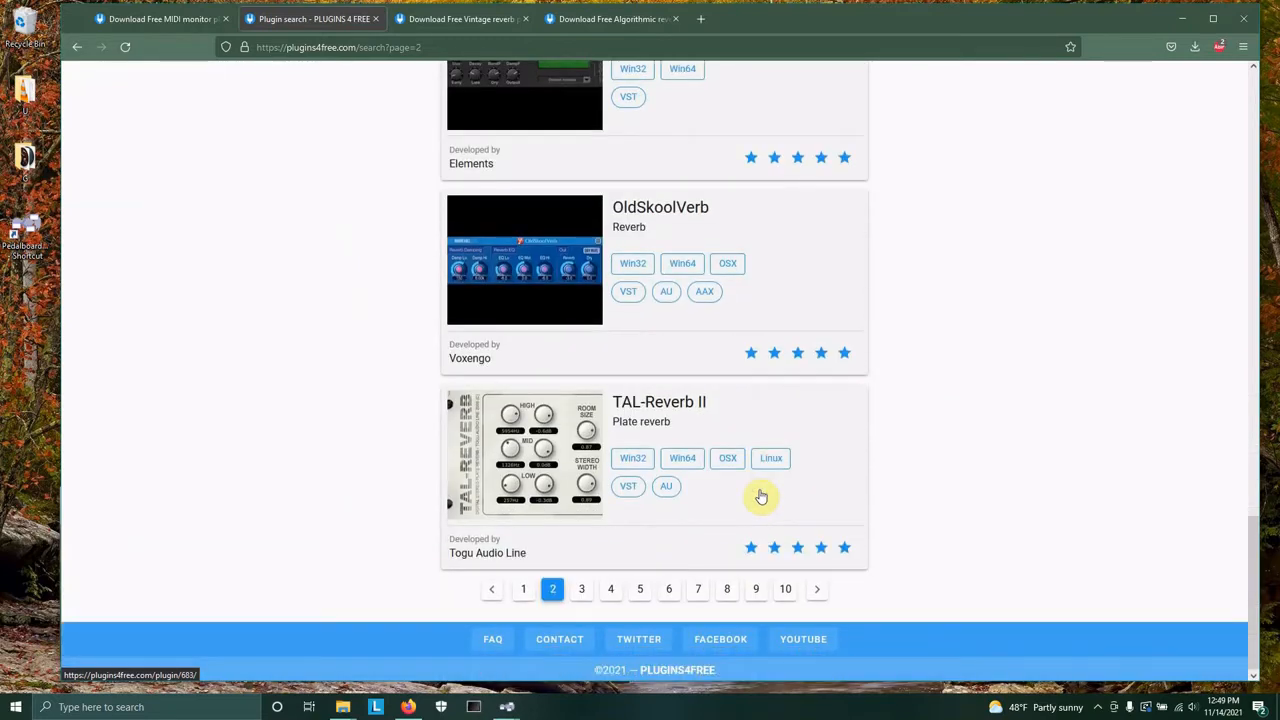
Open the TAL-Reverb II page and save its Win 32 VST download zip.
left_click(656, 408)
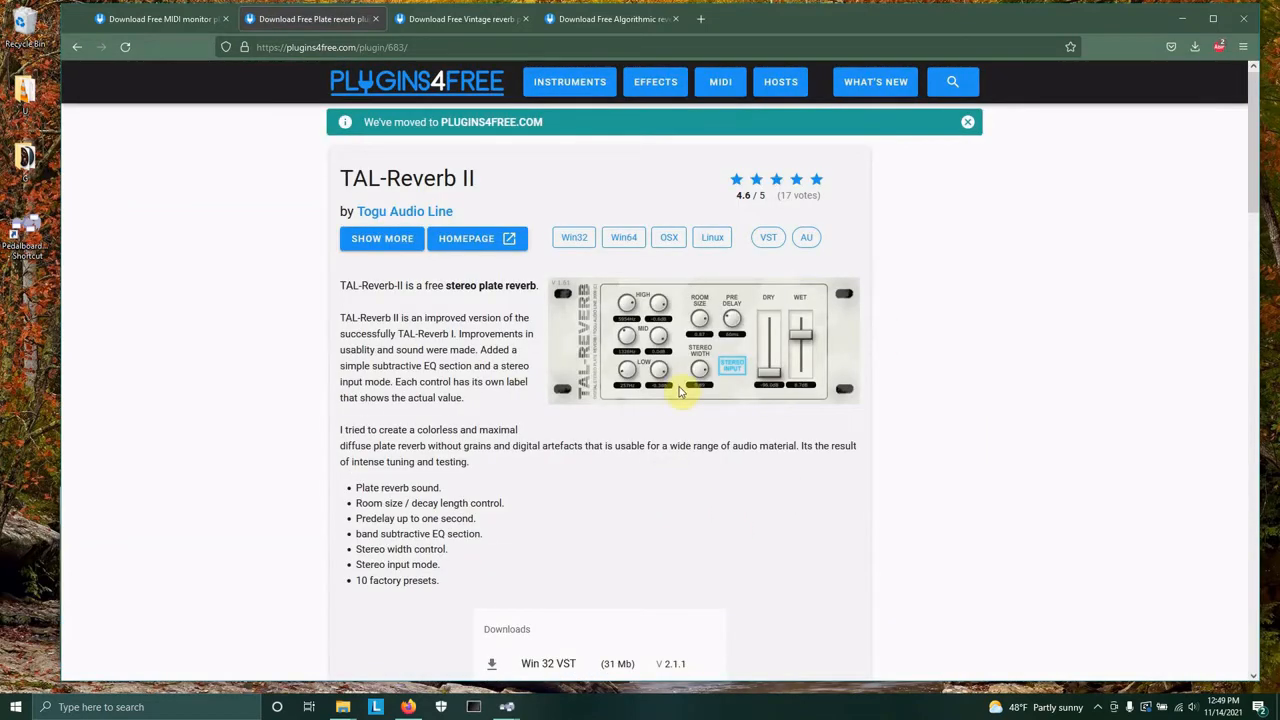
scroll(680, 391, "down", 3)
scroll(666, 391, "up", 1)
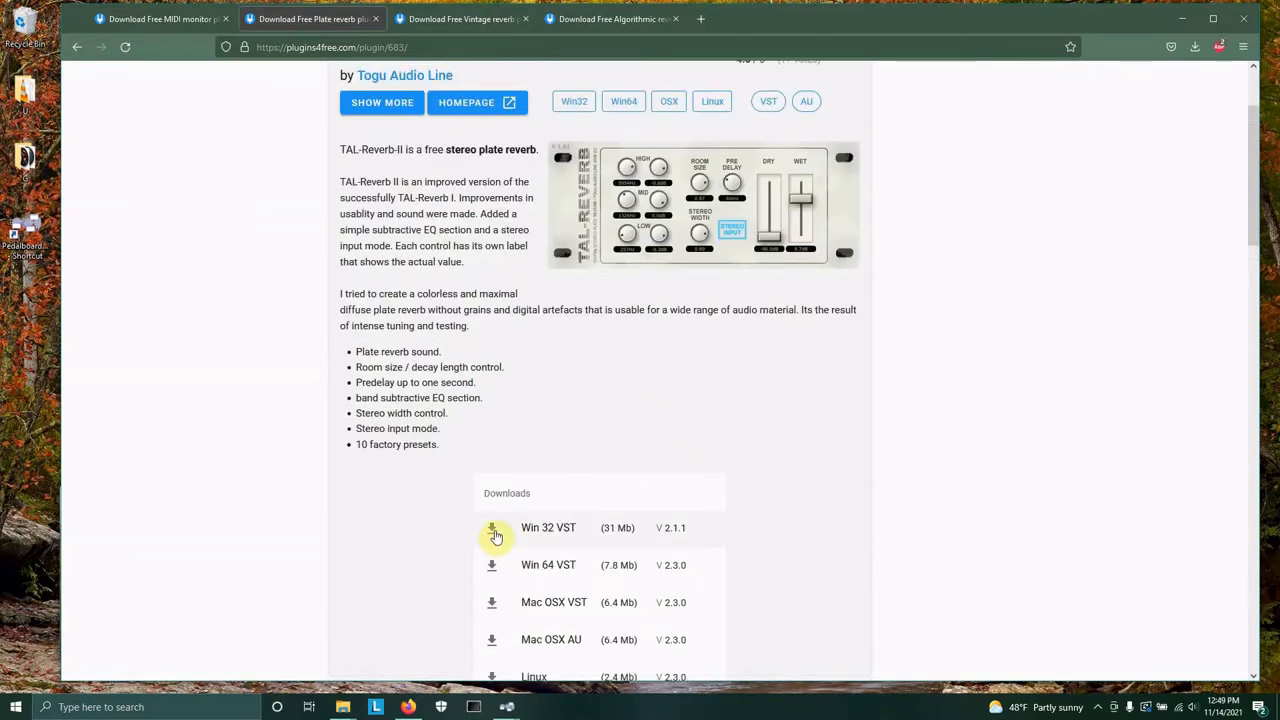
left_click(491, 530)
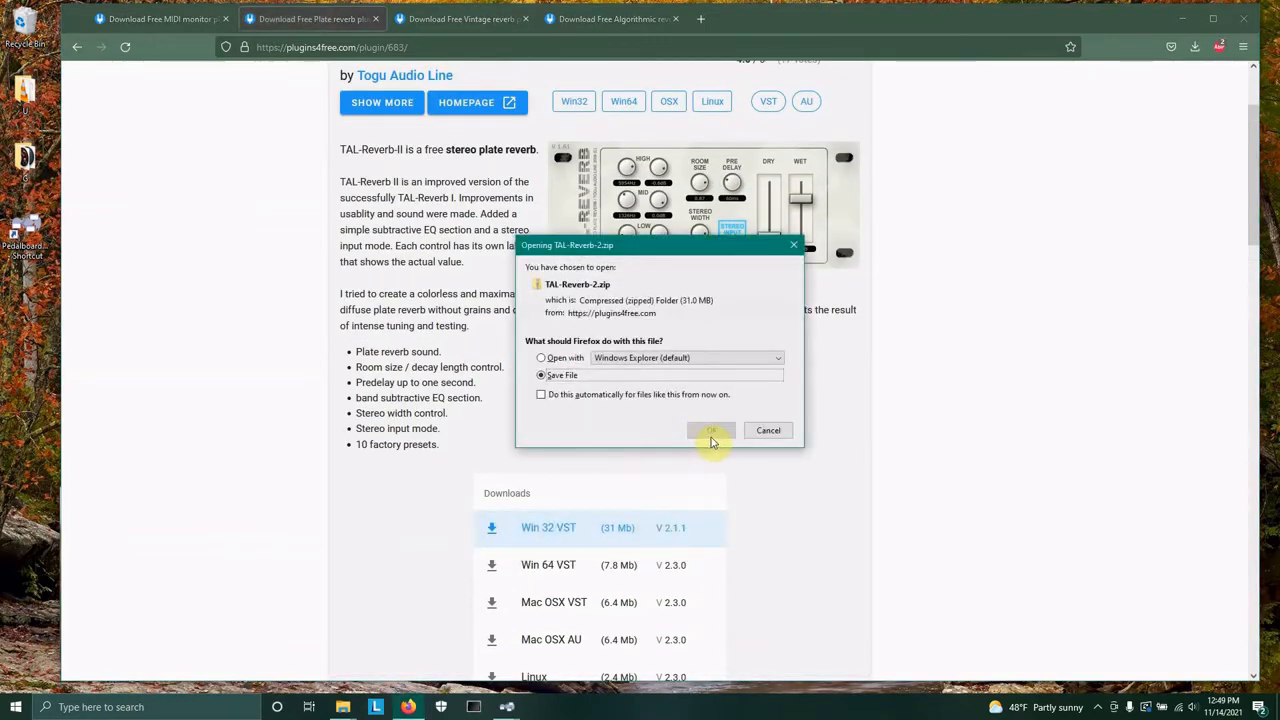
left_click(711, 433)
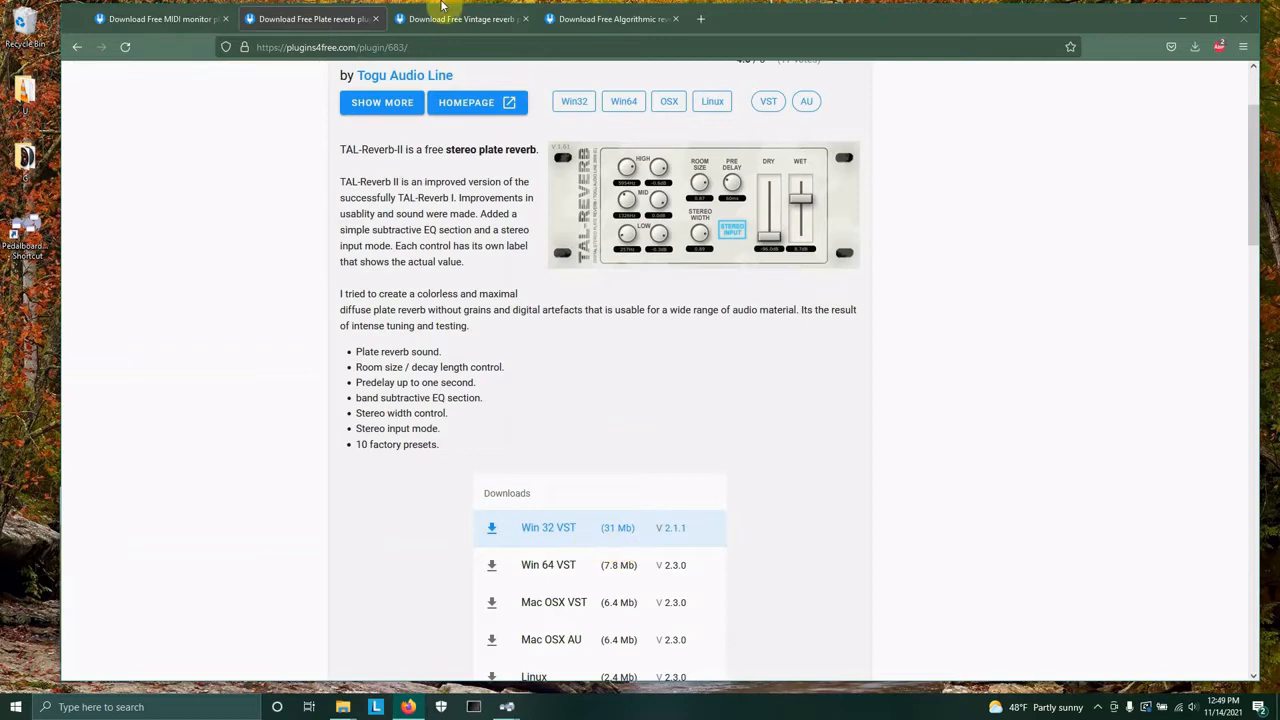
Close the TAL-Reverb II tab and save the Win 32 VST zip of TAL-Reverb-4.
left_click(376, 21)
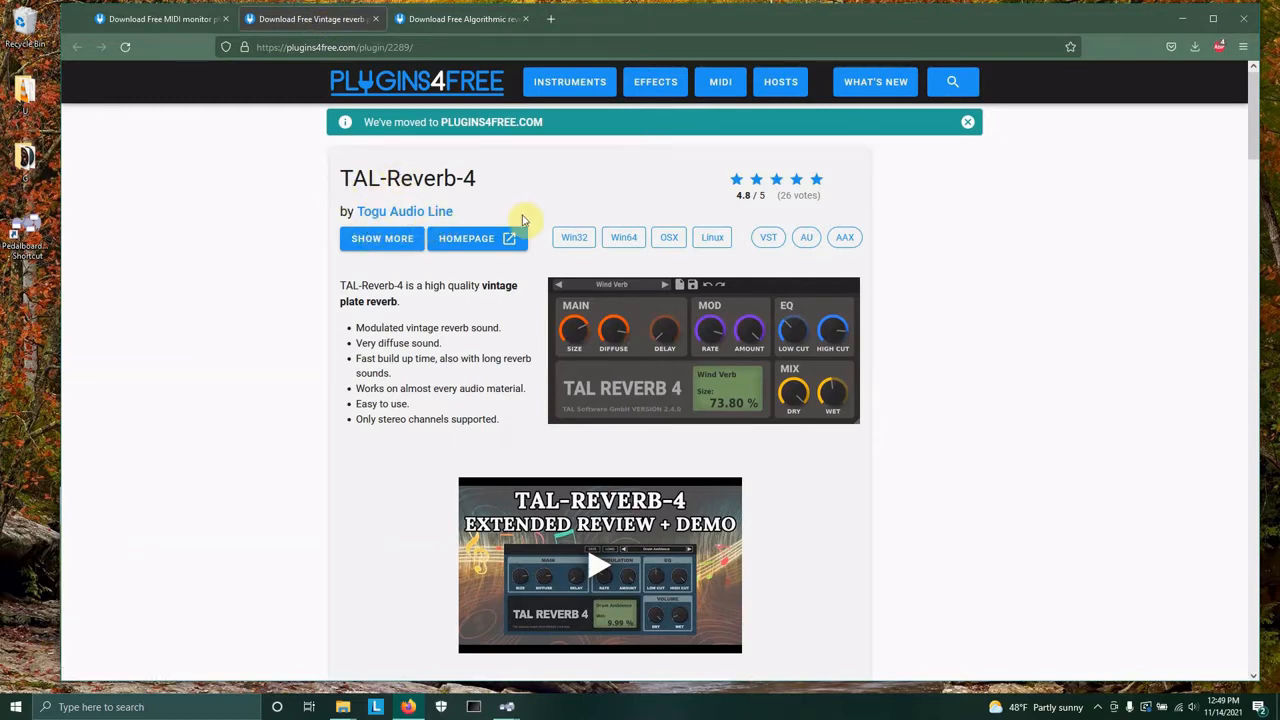
scroll(940, 482, "down", 3)
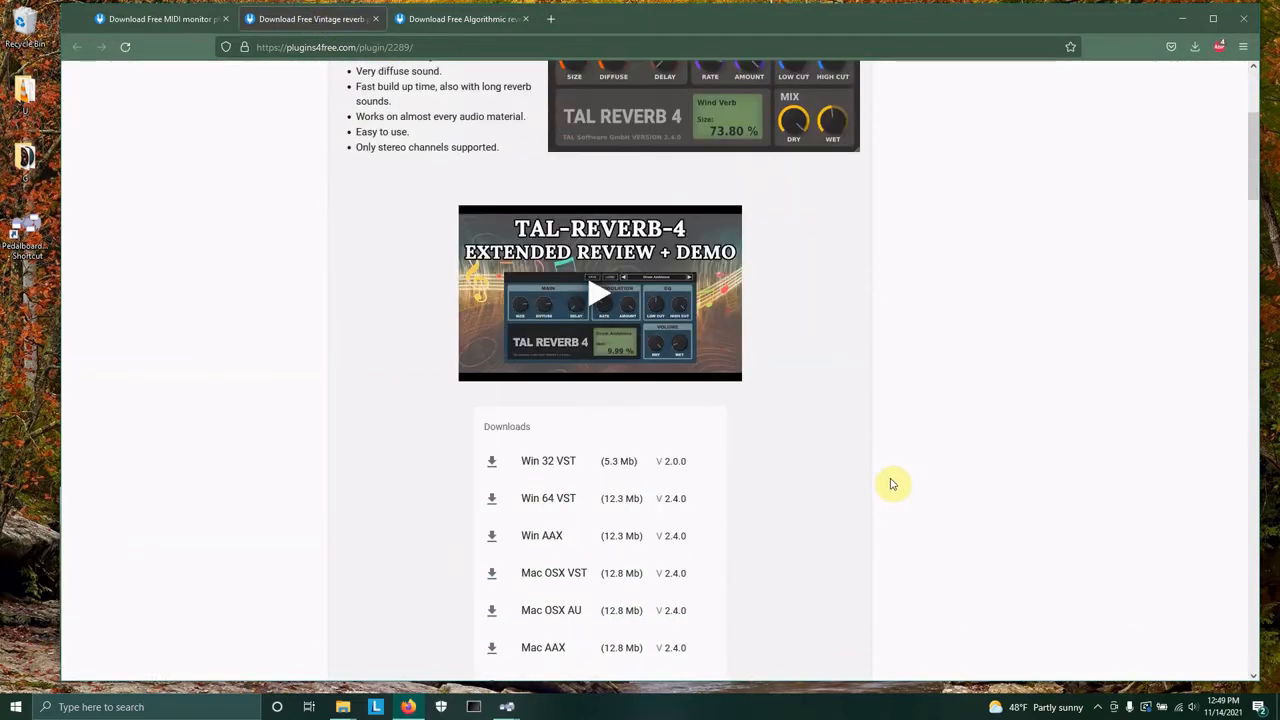
scroll(606, 423, "up", 3)
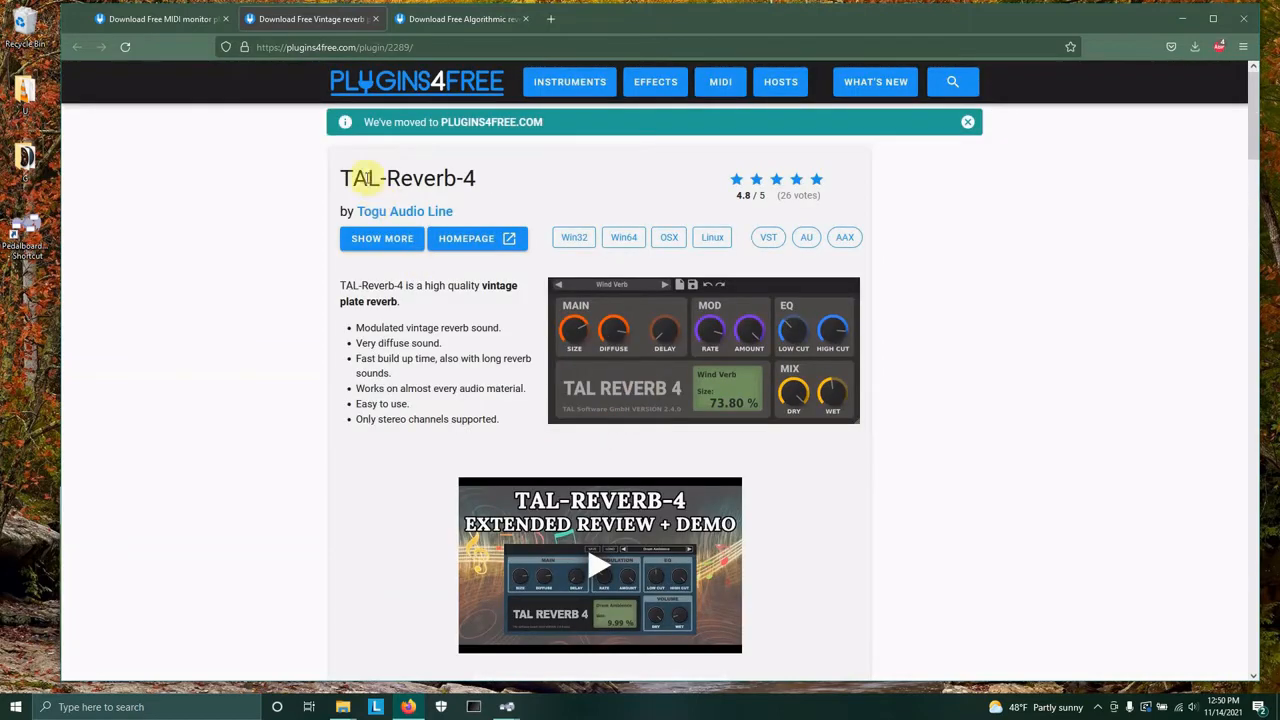
scroll(690, 410, "down", 3)
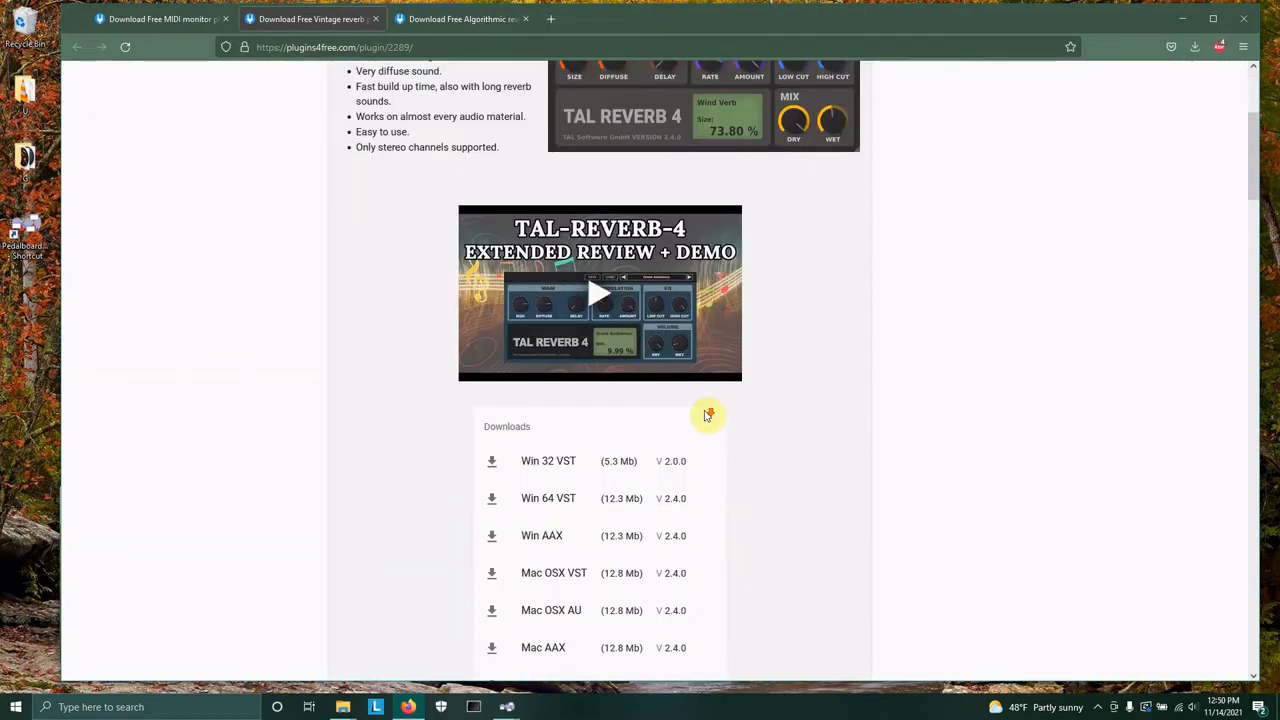
left_click(492, 468)
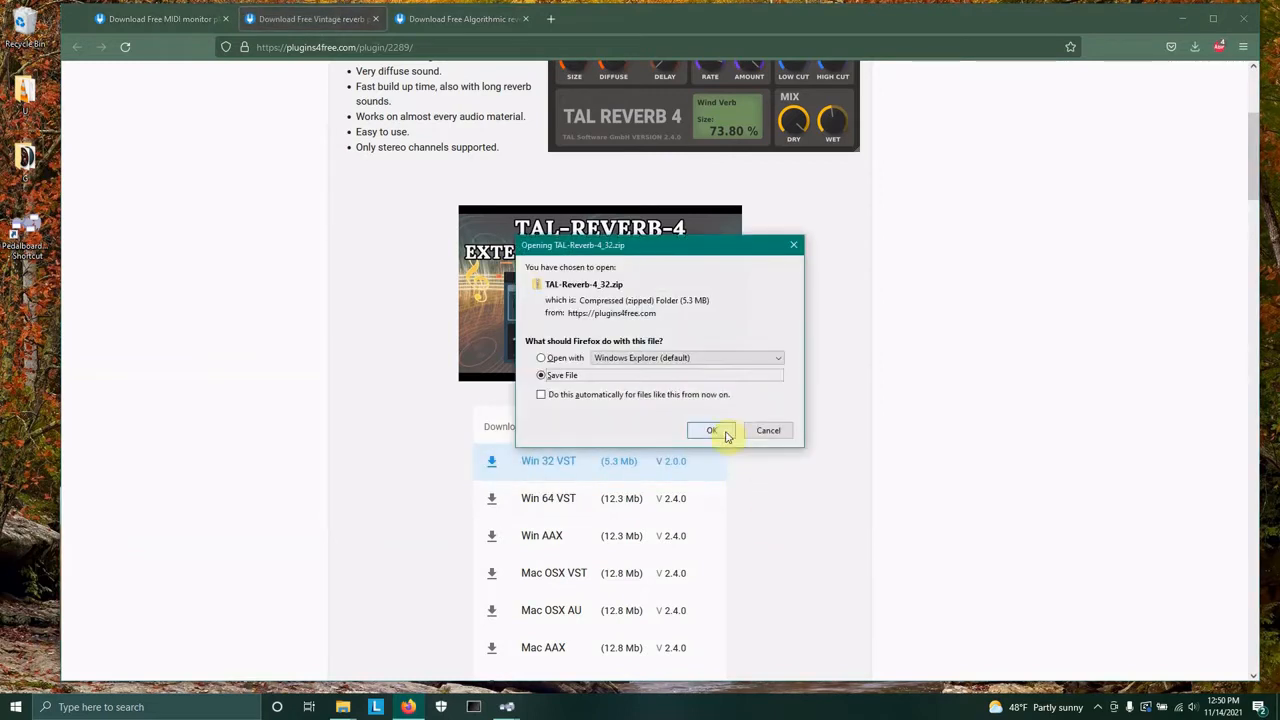
left_click(731, 432)
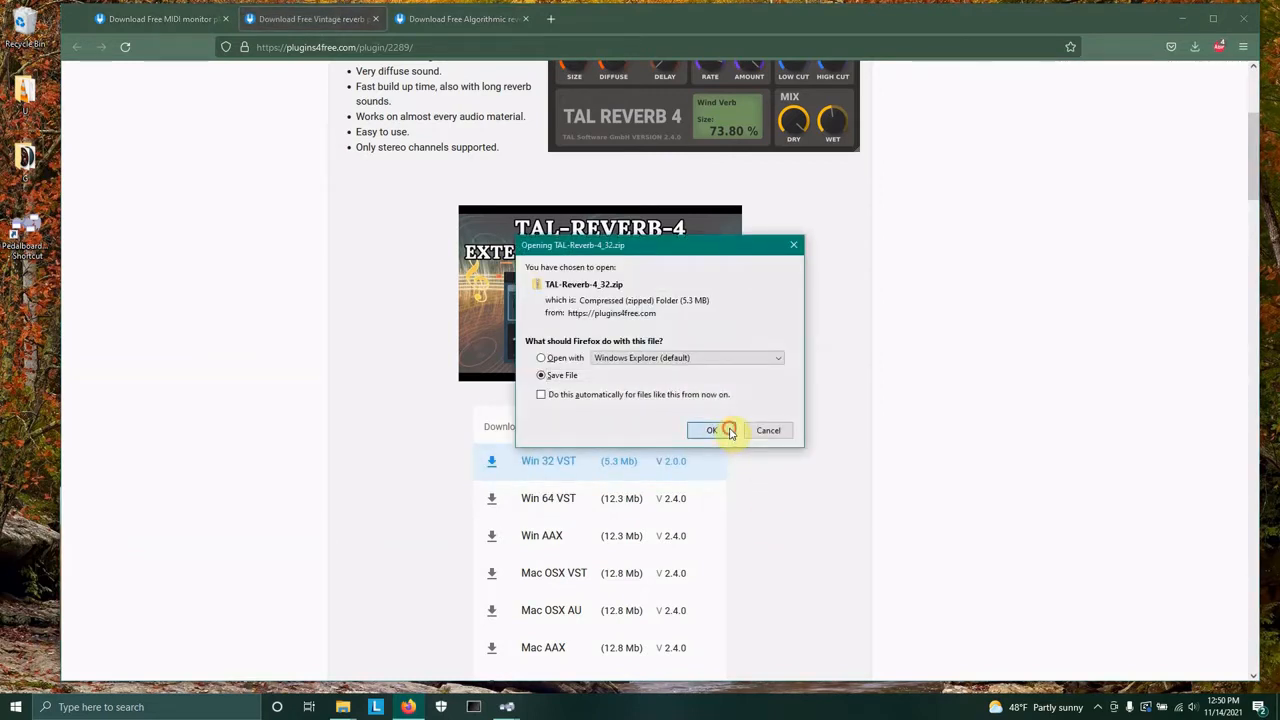
Close the TAL-Reverb-4 tab and save easyReverb's Win 32 VST download zip.
scroll(752, 439, "up", 5)
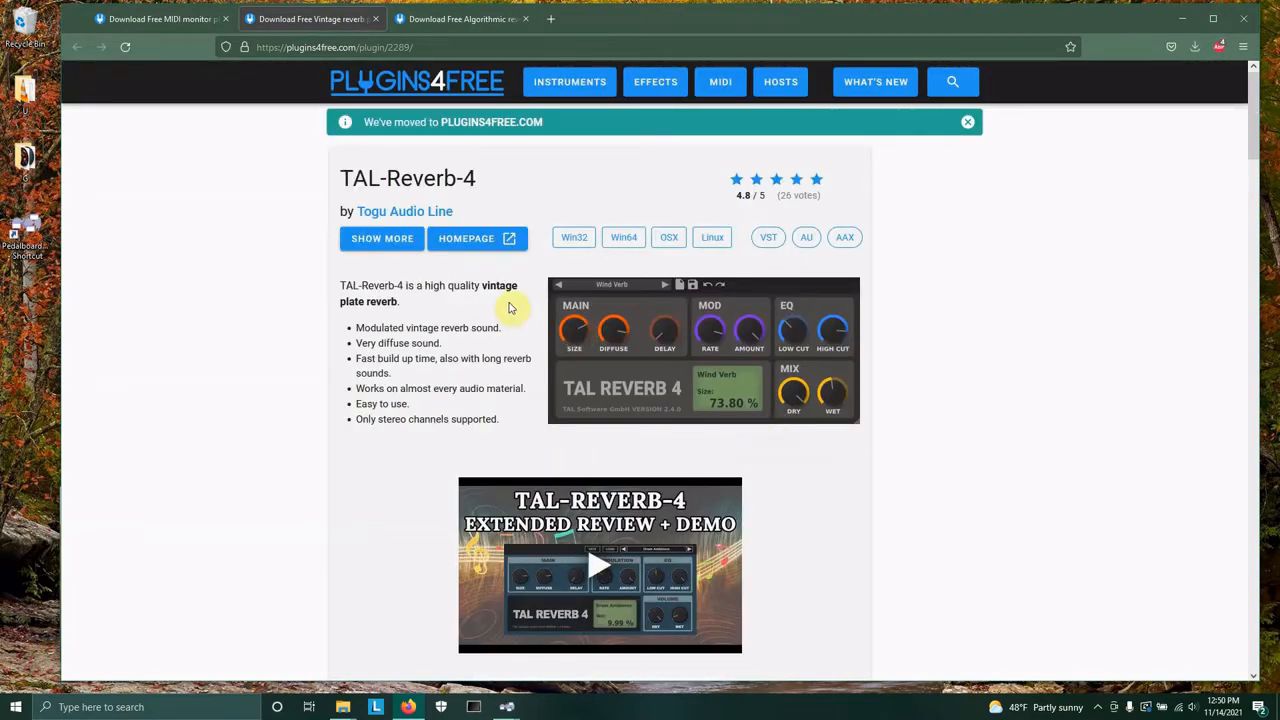
left_click(375, 19)
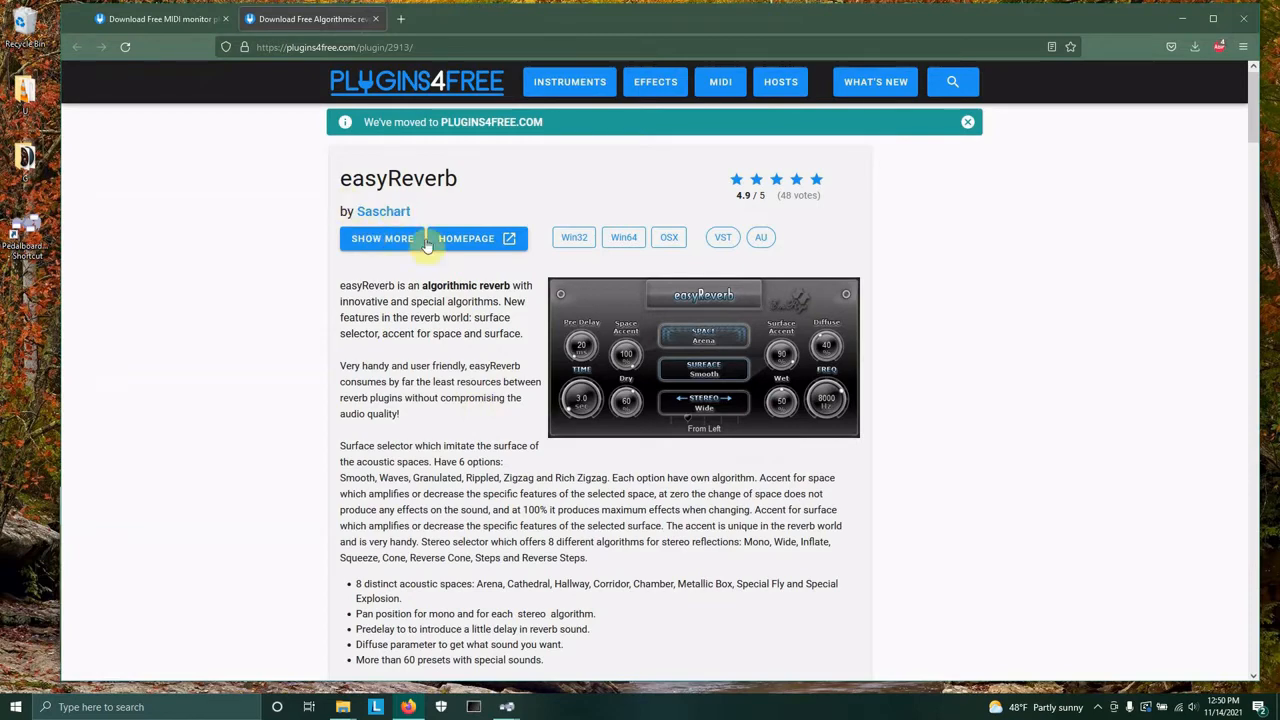
scroll(680, 446, "down", 5)
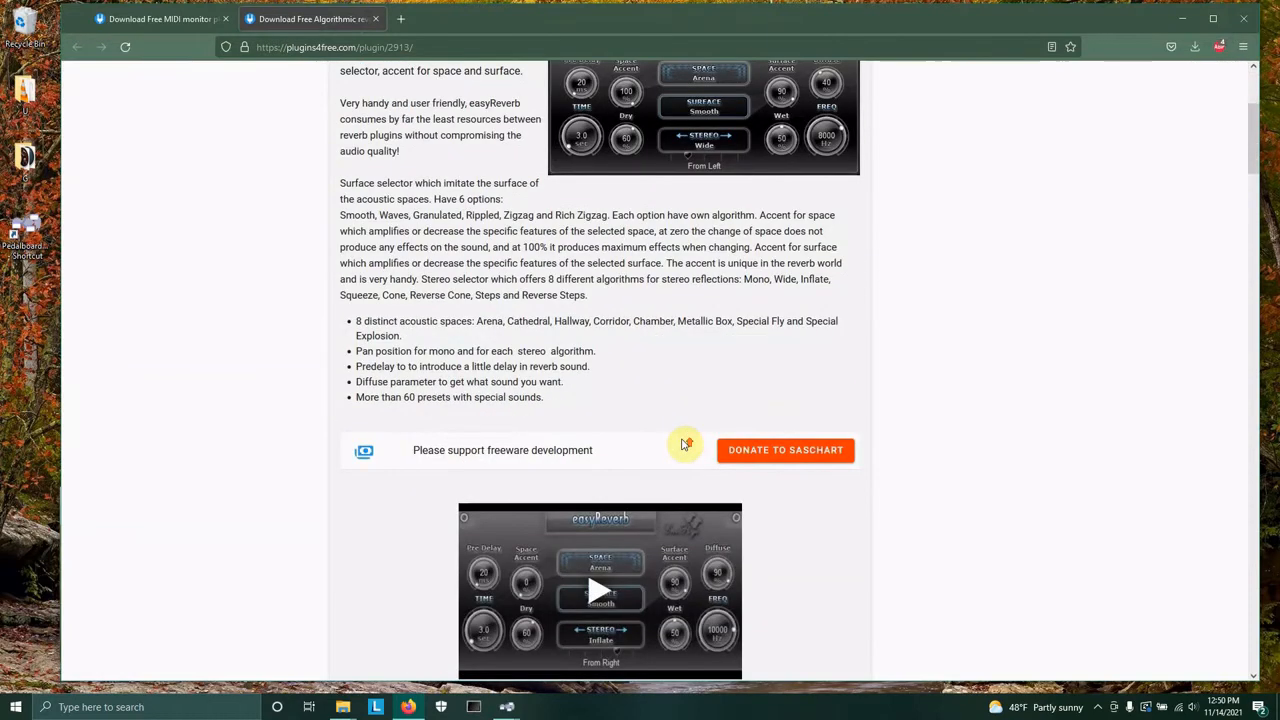
scroll(687, 446, "up", 4)
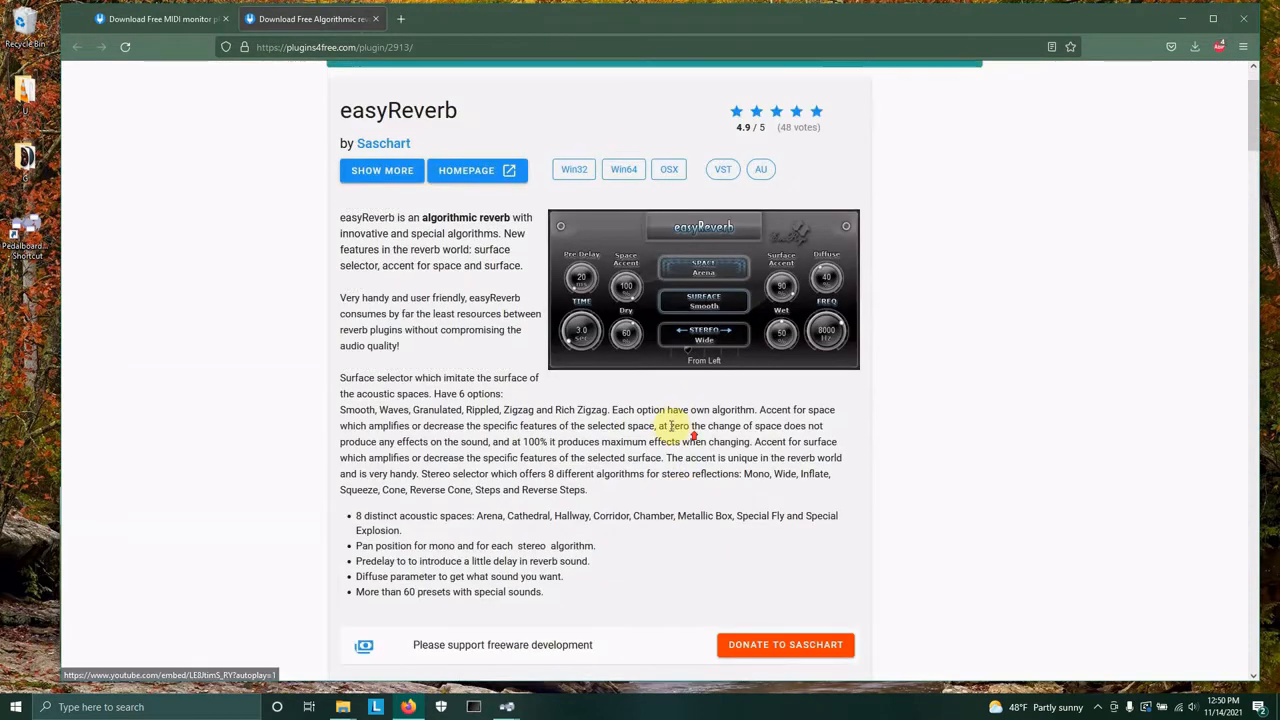
scroll(674, 428, "down", 3)
scroll(660, 290, "up", 1)
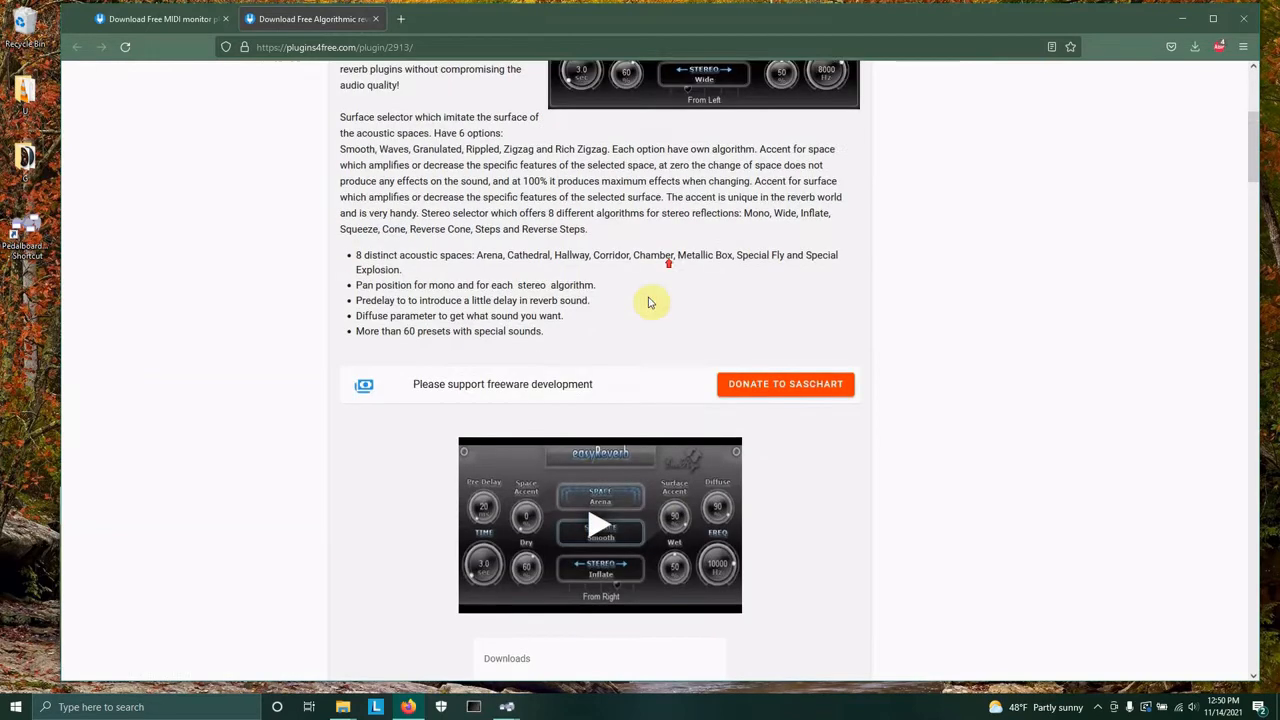
scroll(651, 300, "down", 3)
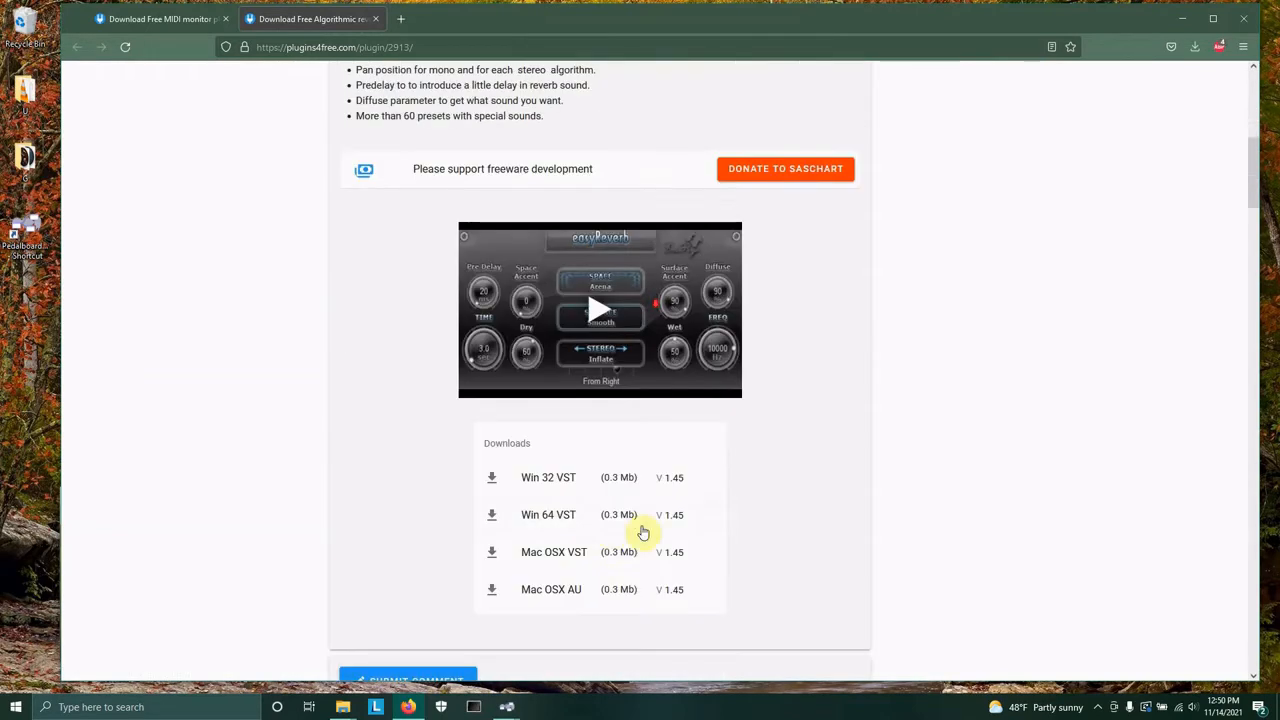
left_click(494, 486)
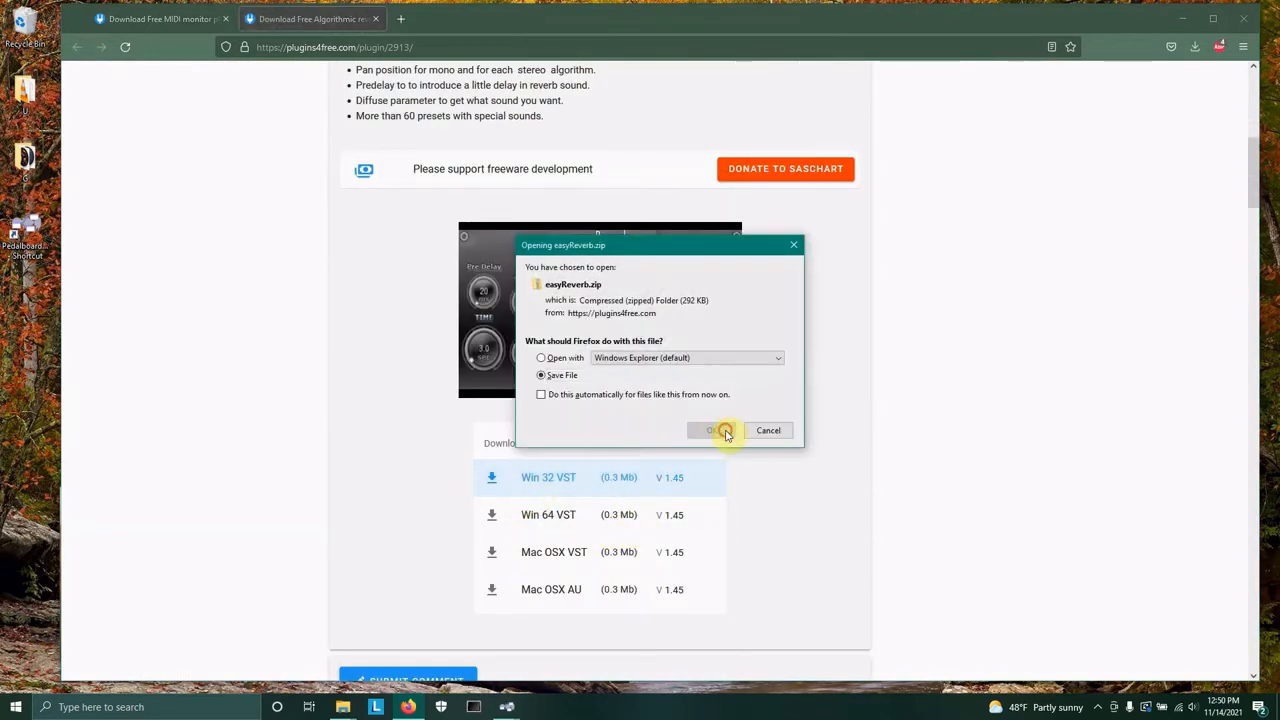
left_click(722, 432)
Open the plugin search page and search for chorus plugins.
scroll(790, 477, "down", 4)
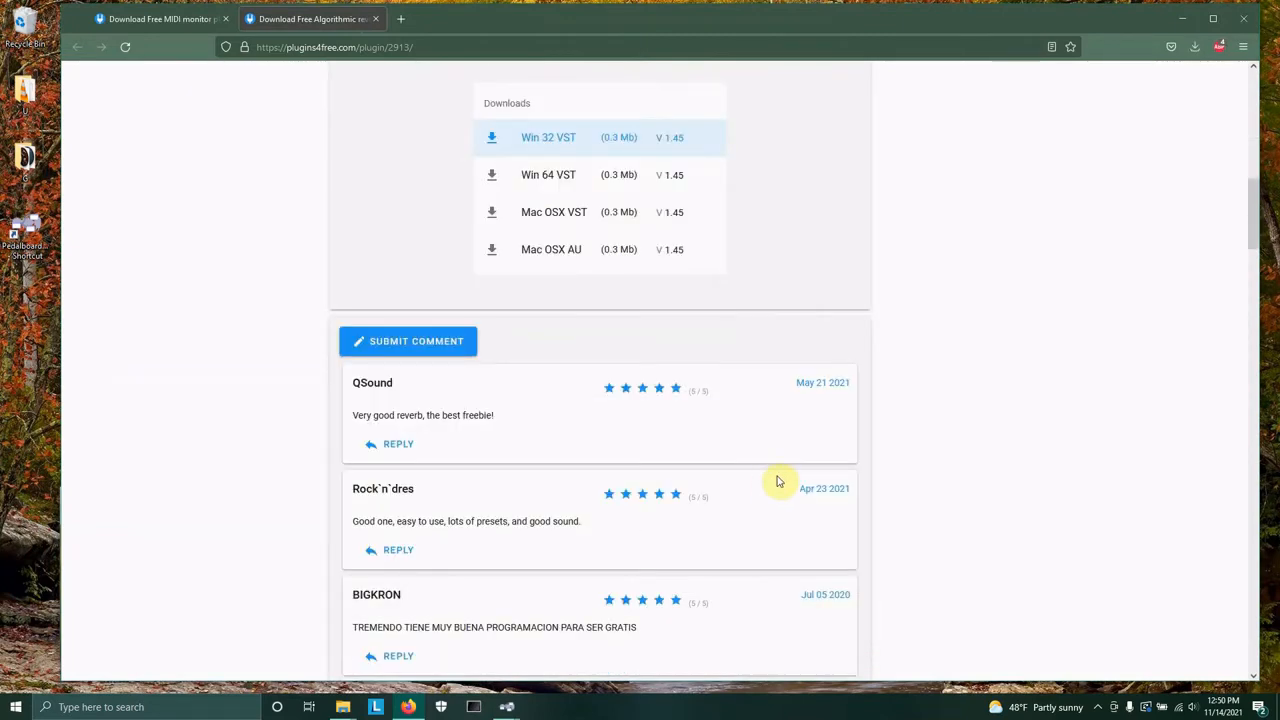
scroll(778, 480, "up", 5)
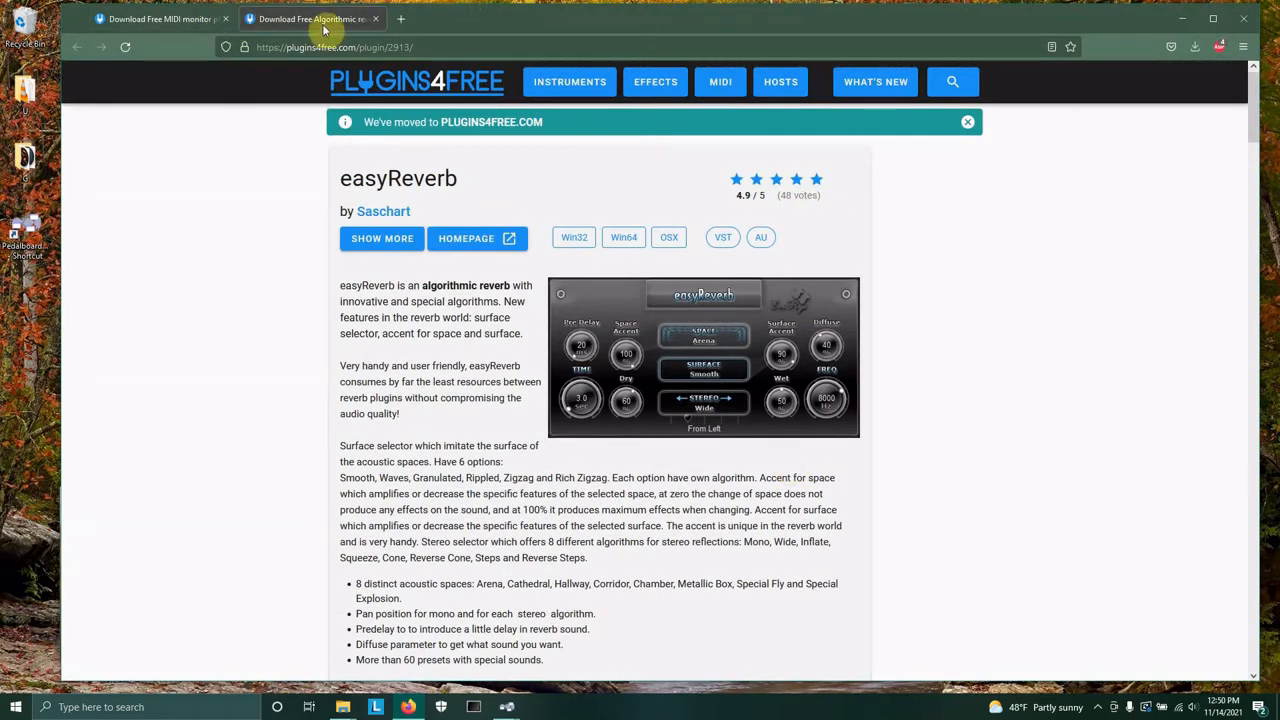
left_click(955, 82)
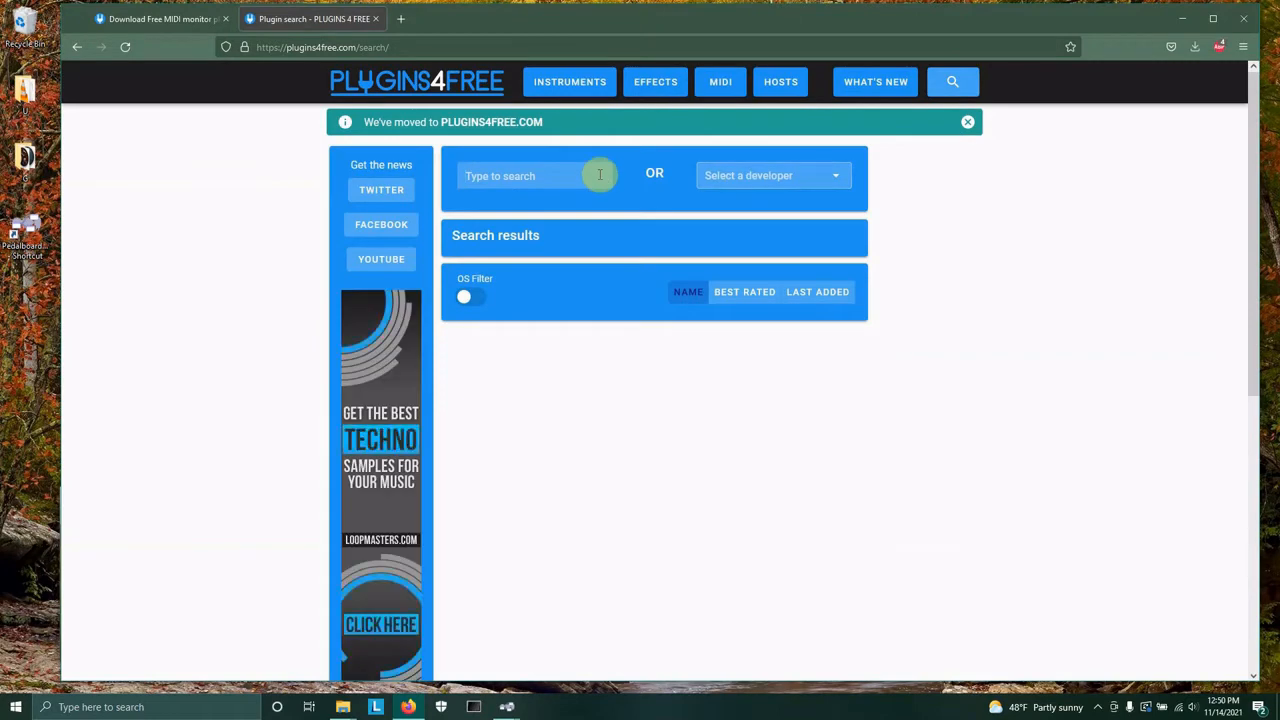
type("chorus")
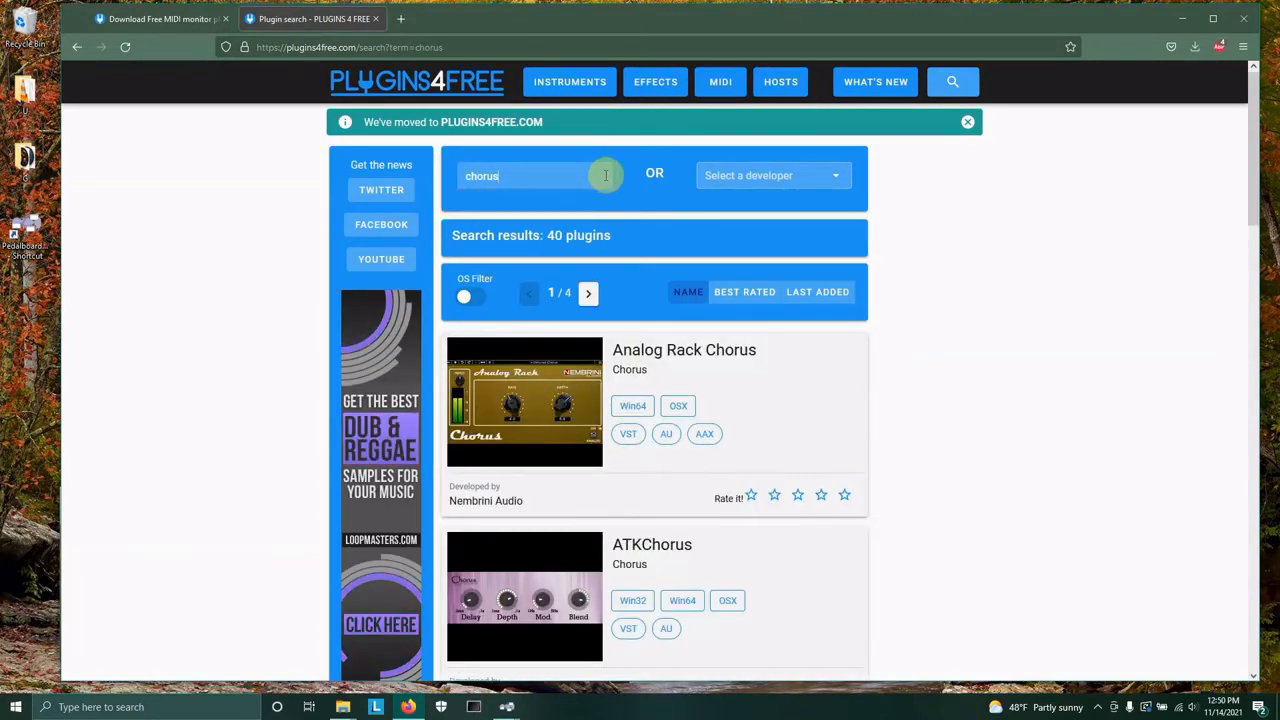
Sort the chorus search results by best rated.
left_click(1082, 294)
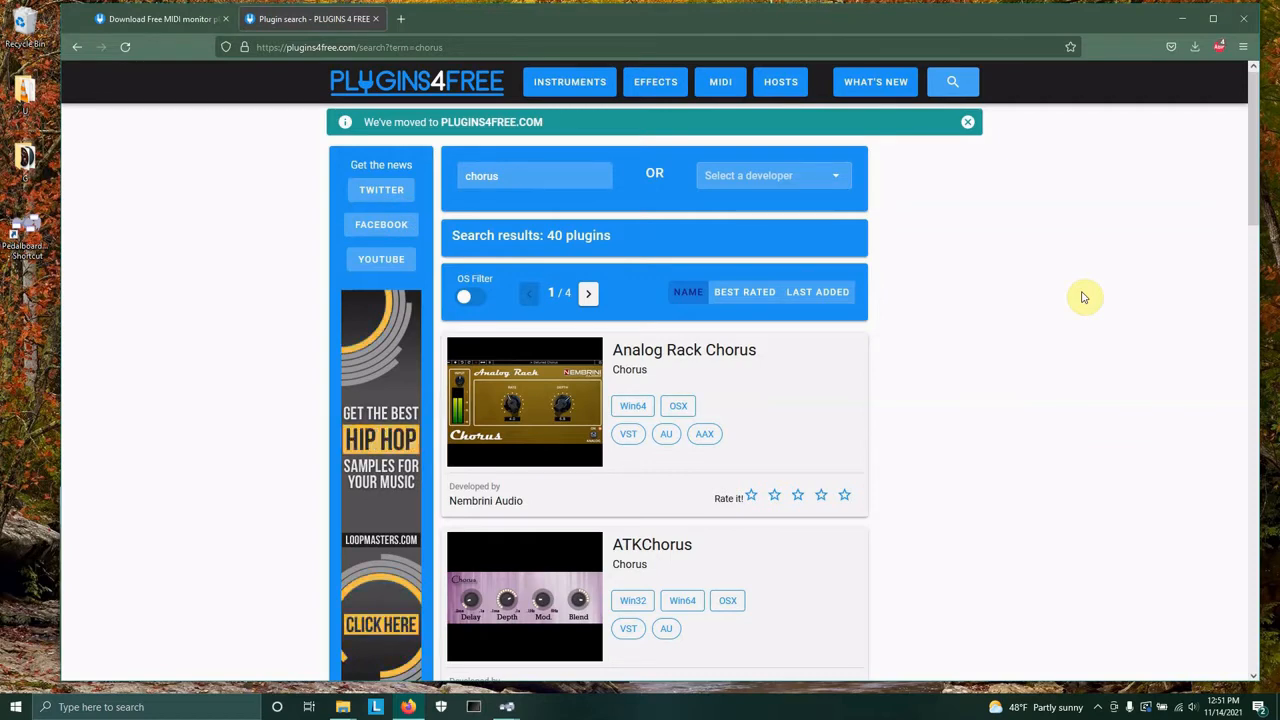
scroll(1023, 303, "down", 2)
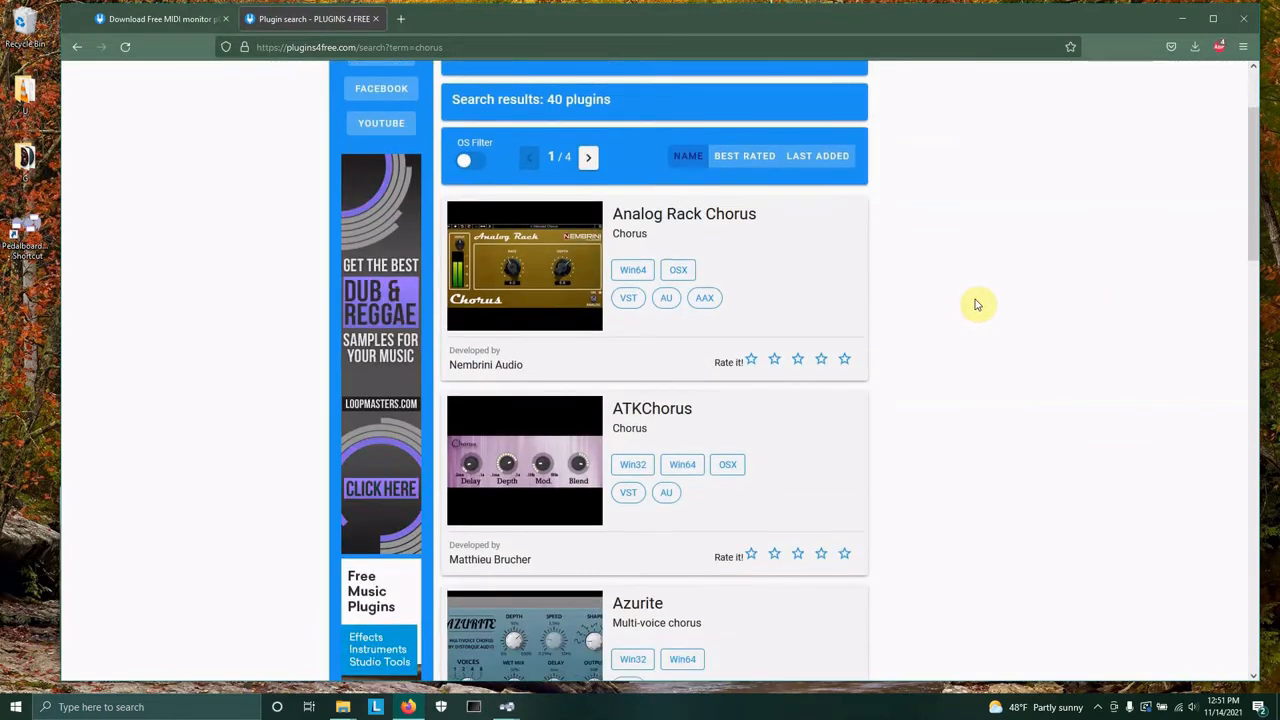
scroll(963, 289, "up", 2)
scroll(823, 260, "down", 1)
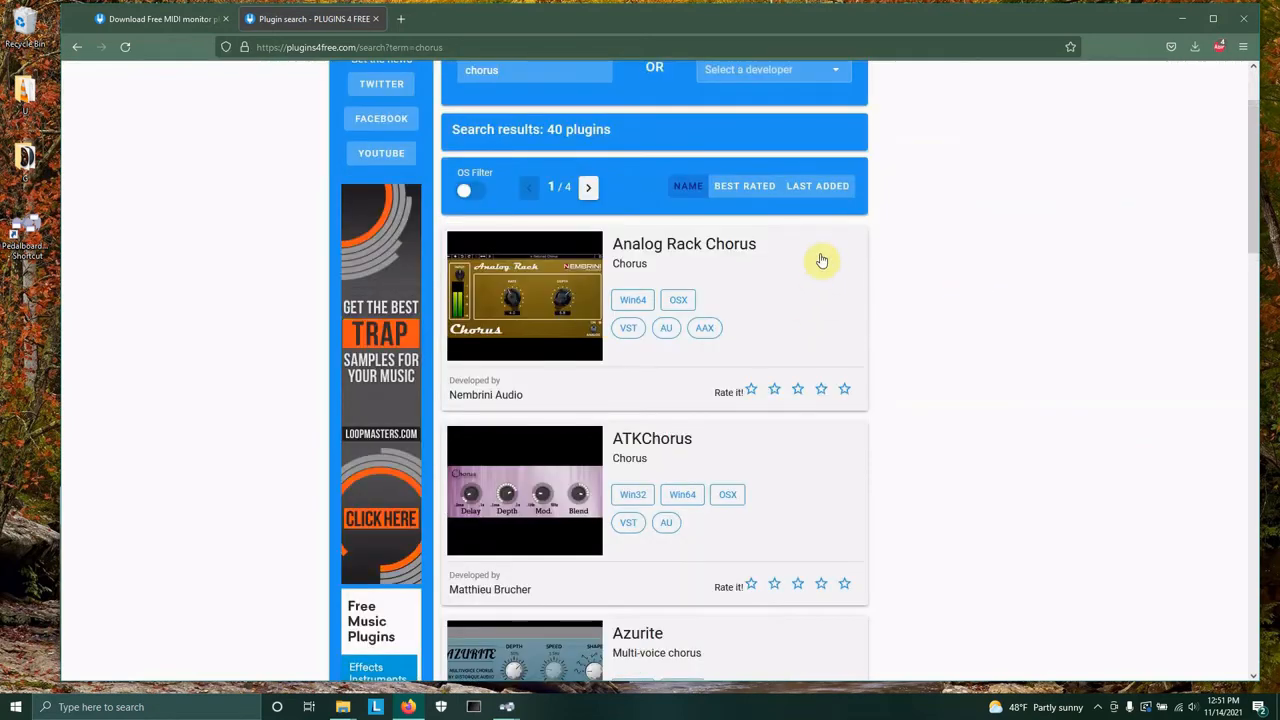
left_click(750, 188)
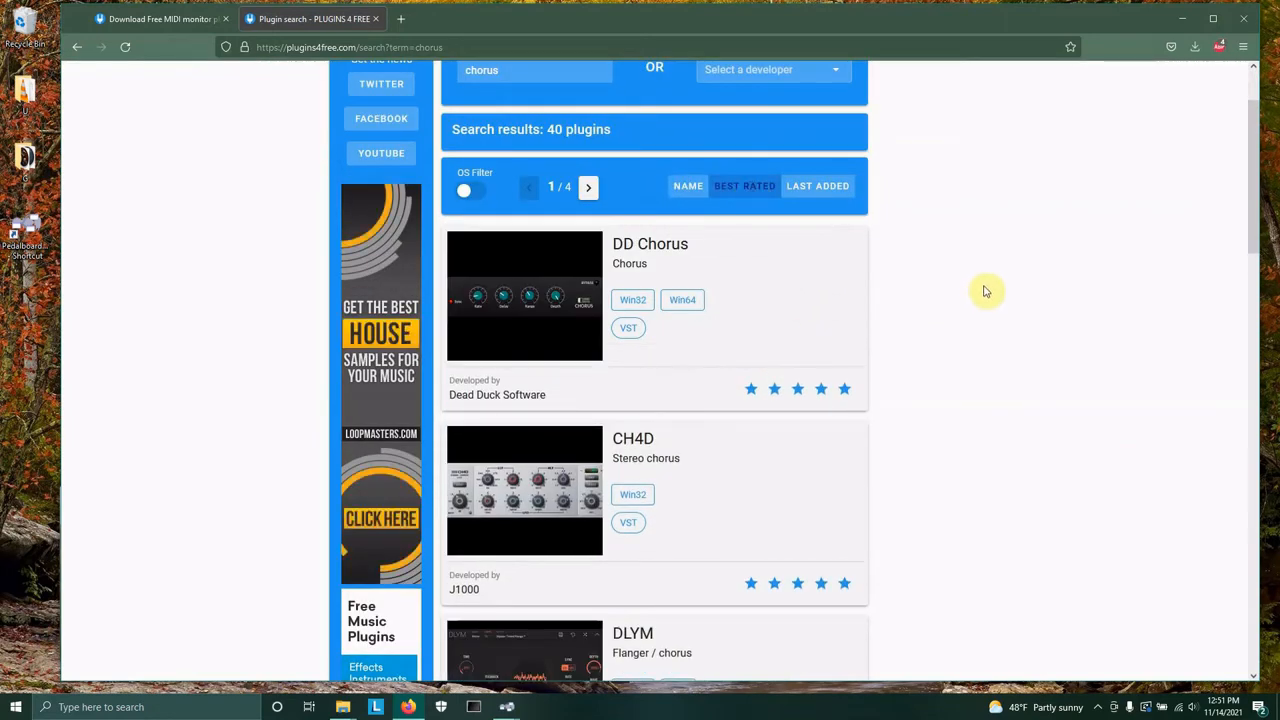
Open the GChorus plugin page in a new tab.
scroll(986, 289, "down", 4)
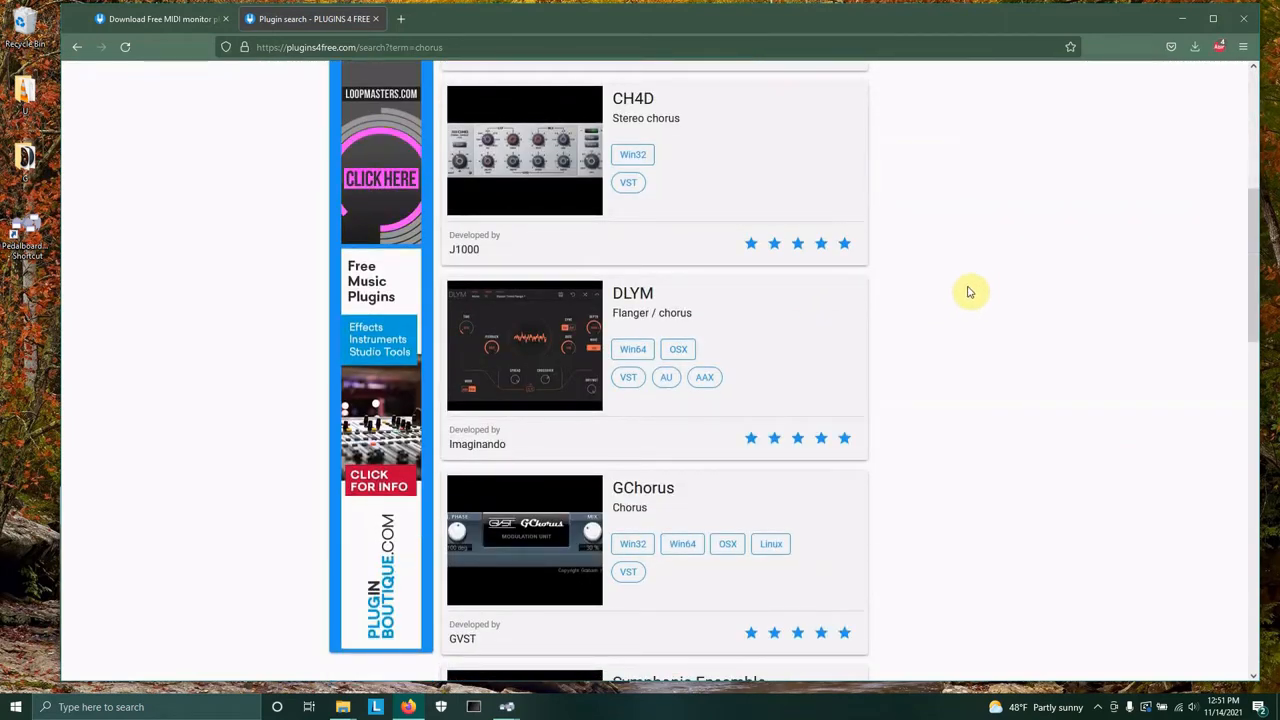
scroll(970, 291, "down", 3)
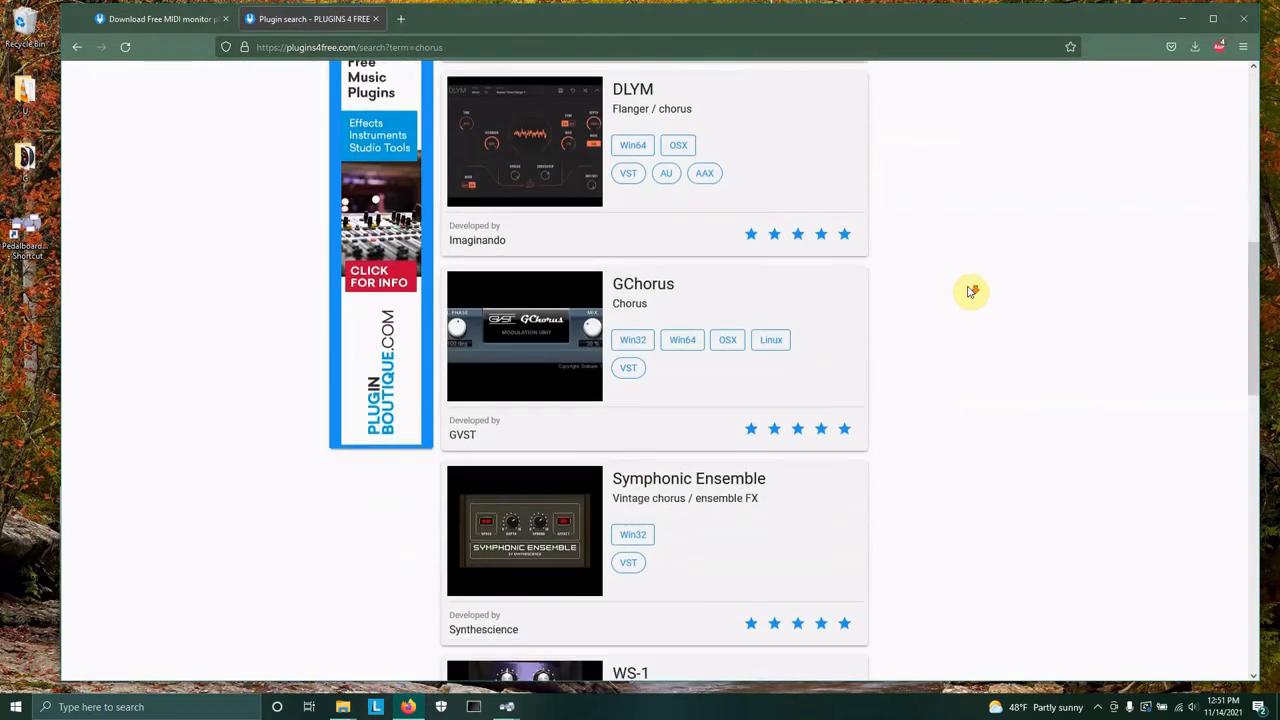
right_click(650, 290)
left_click(716, 296)
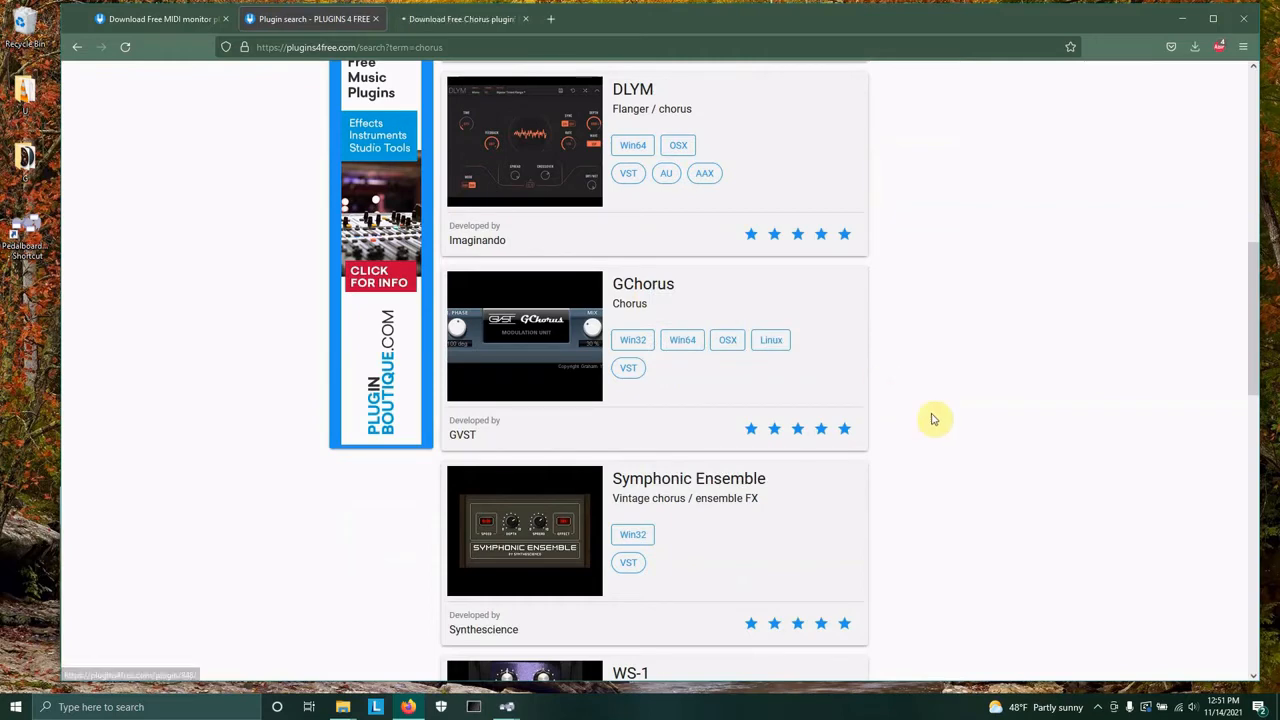
Open the TAL-Chorus-LX page from the results and save its Win 32 VST download zip.
scroll(938, 403, "down", 2)
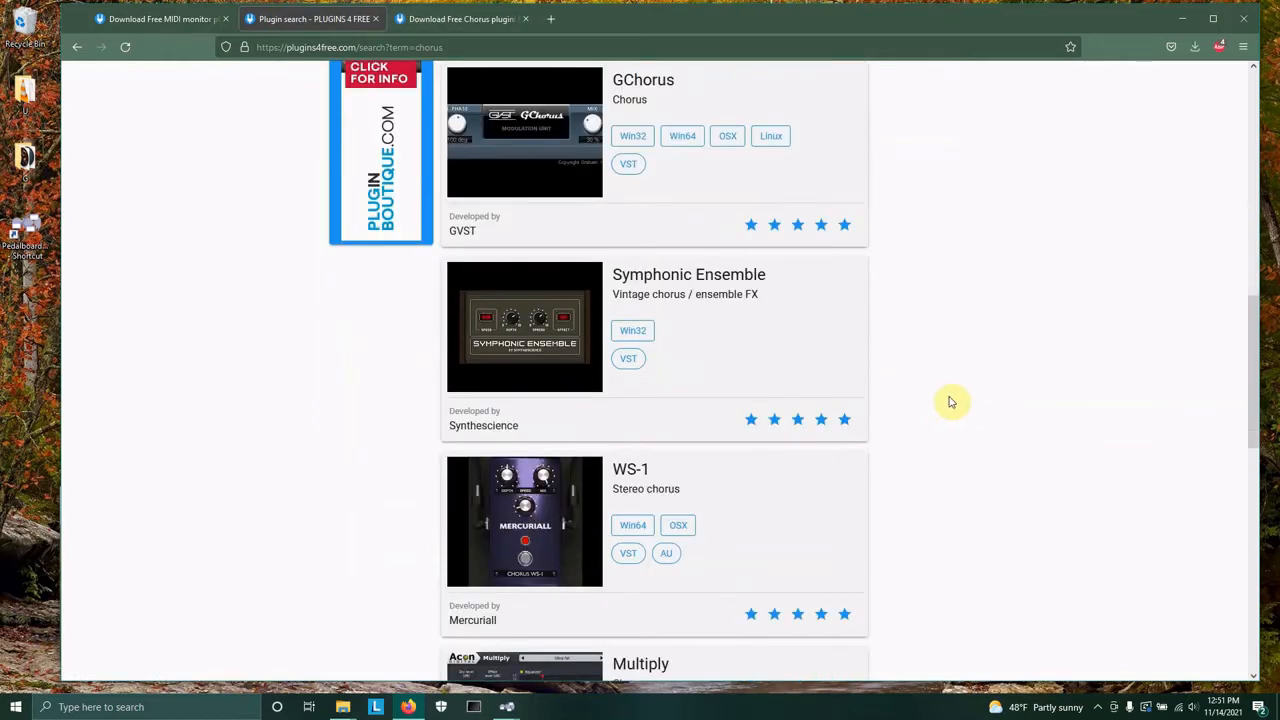
scroll(950, 403, "down", 2)
scroll(962, 400, "down", 2)
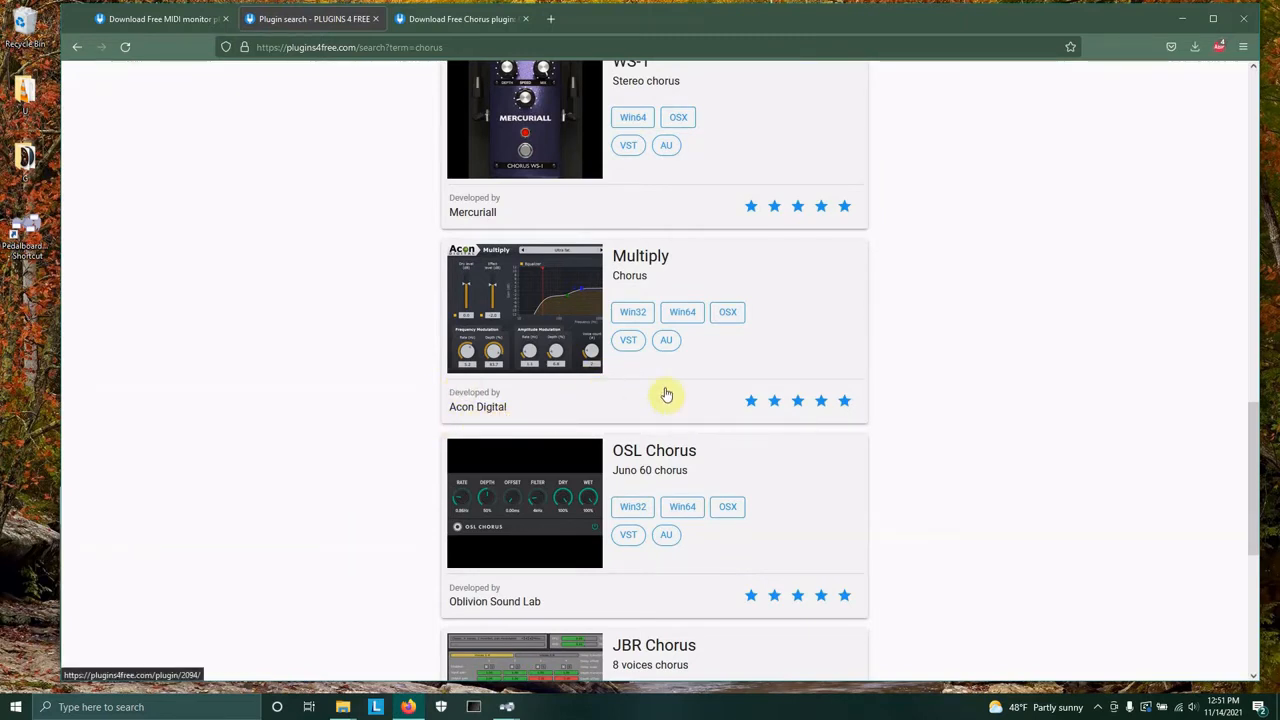
scroll(705, 428, "down", 2)
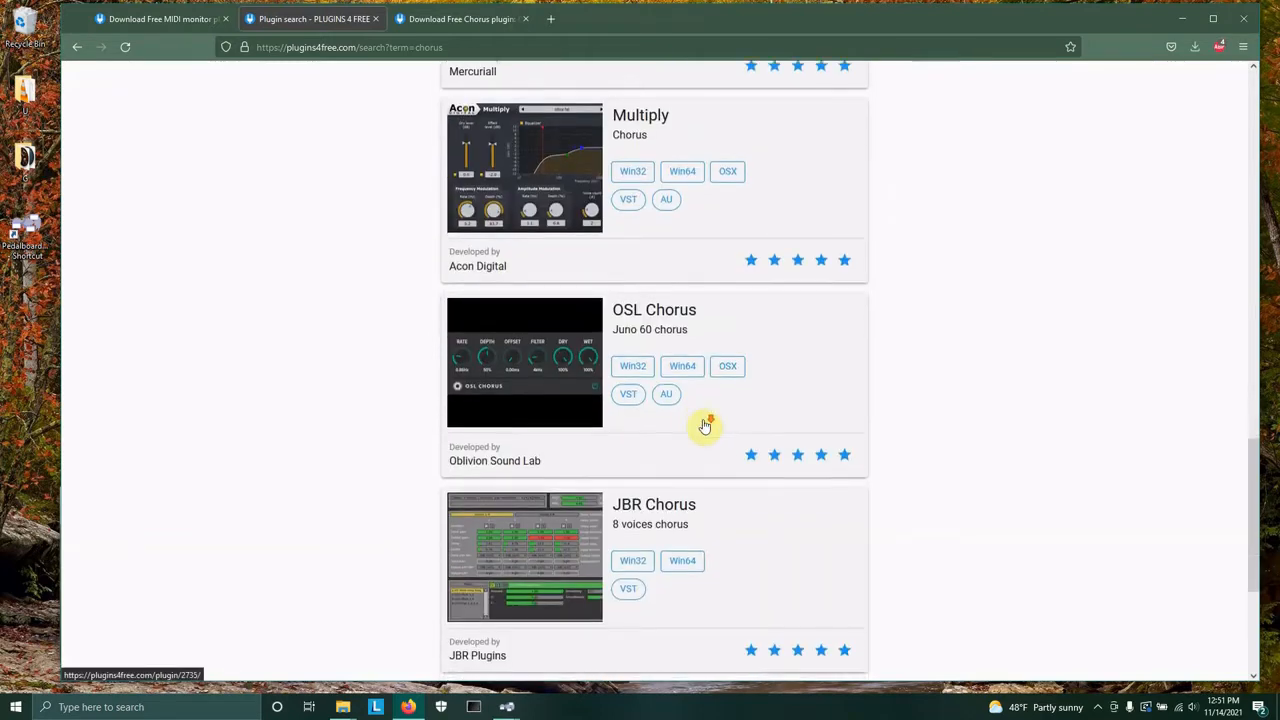
scroll(710, 425, "down", 1)
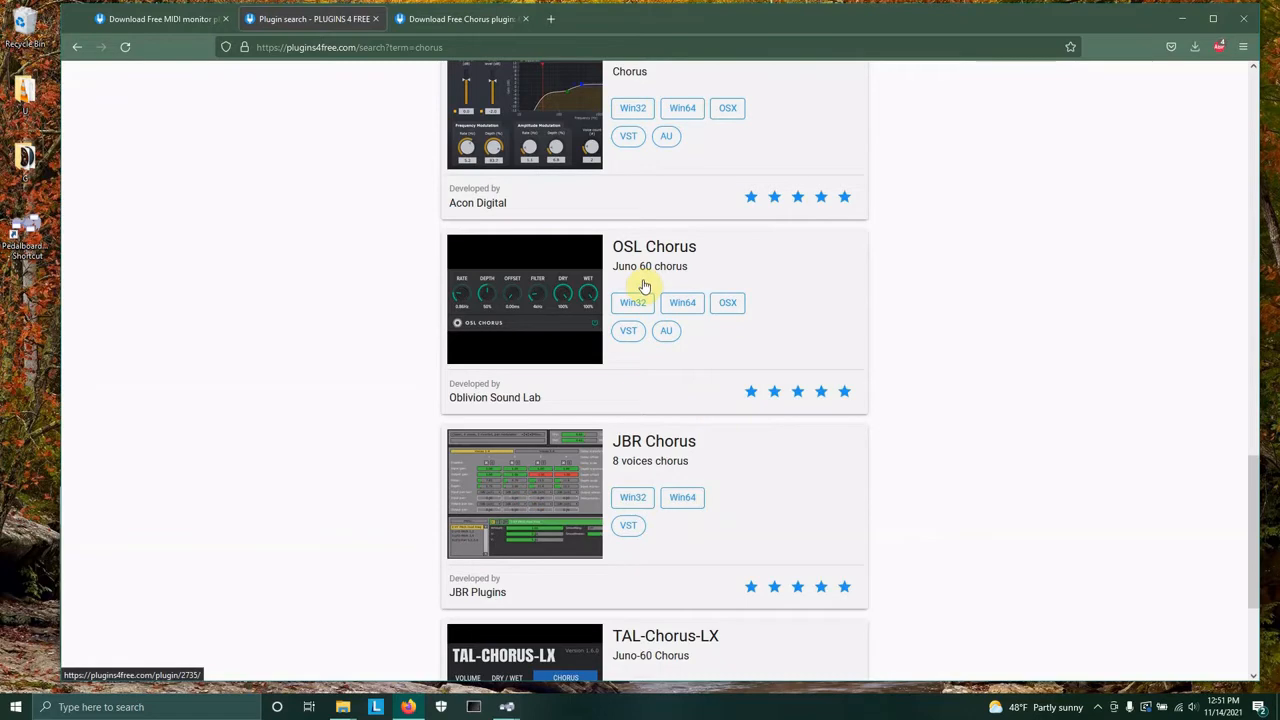
scroll(646, 284, "down", 3)
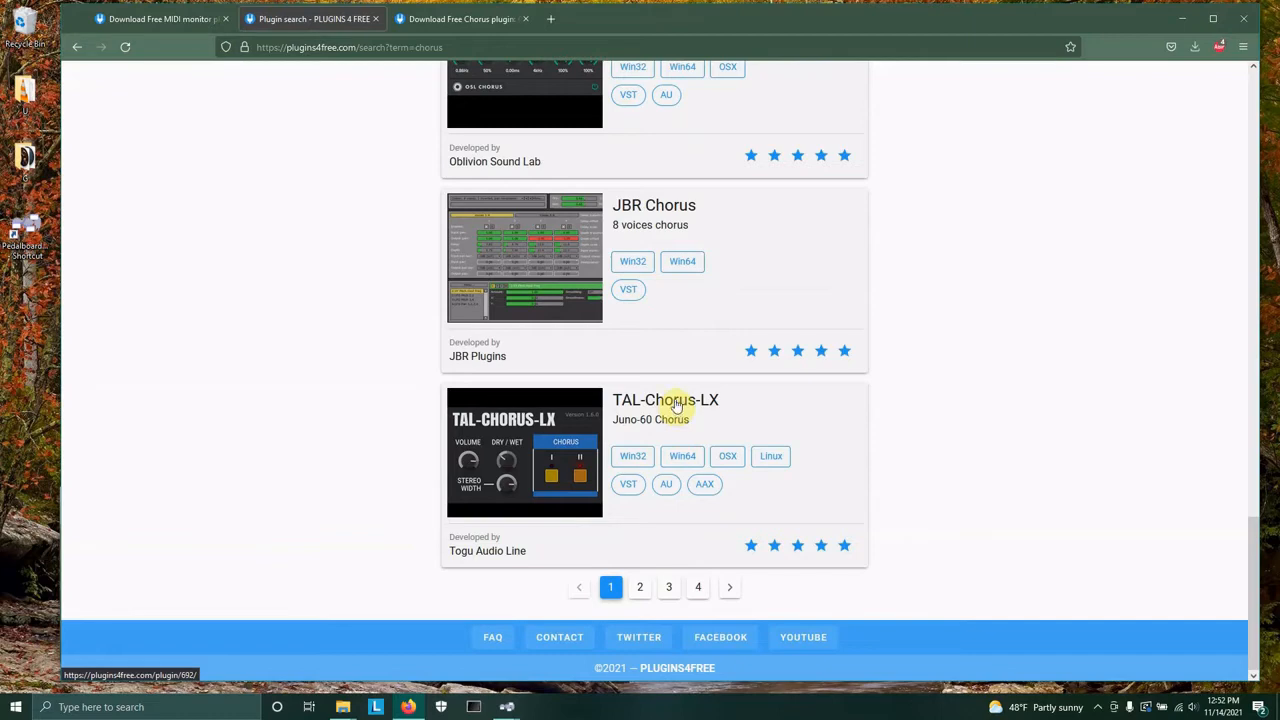
left_click(675, 405)
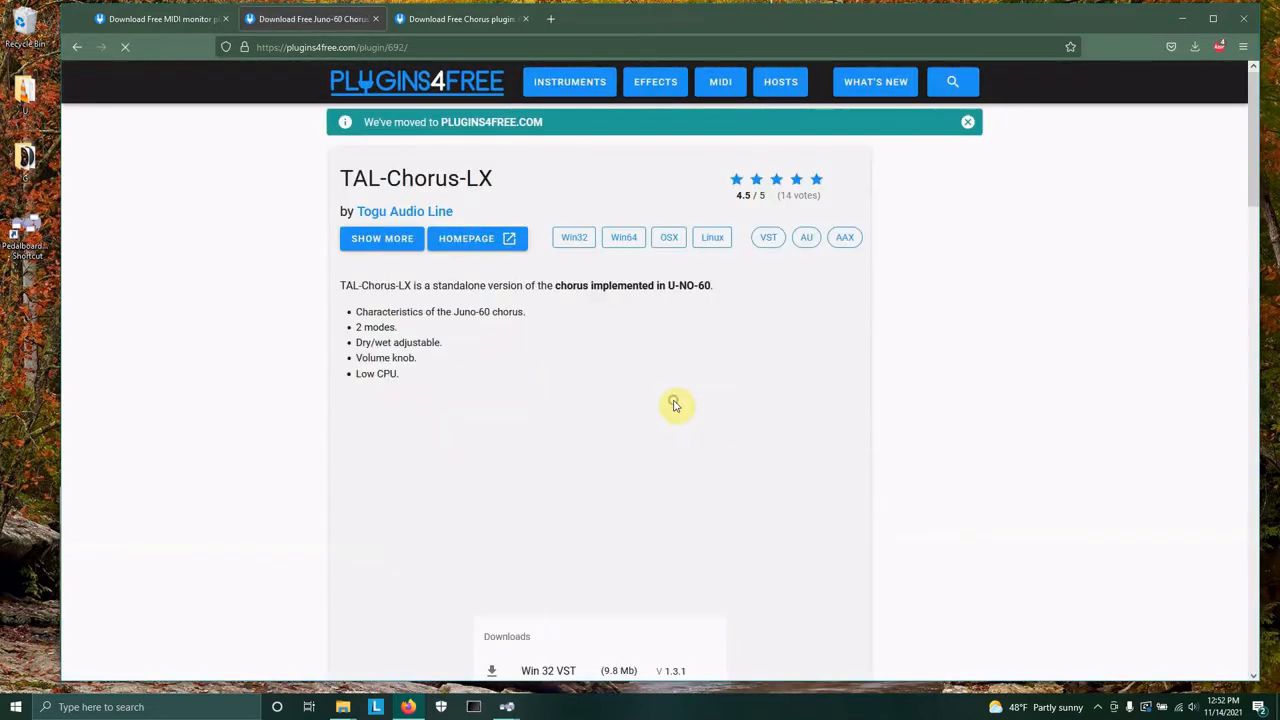
scroll(600, 490, "down", 3)
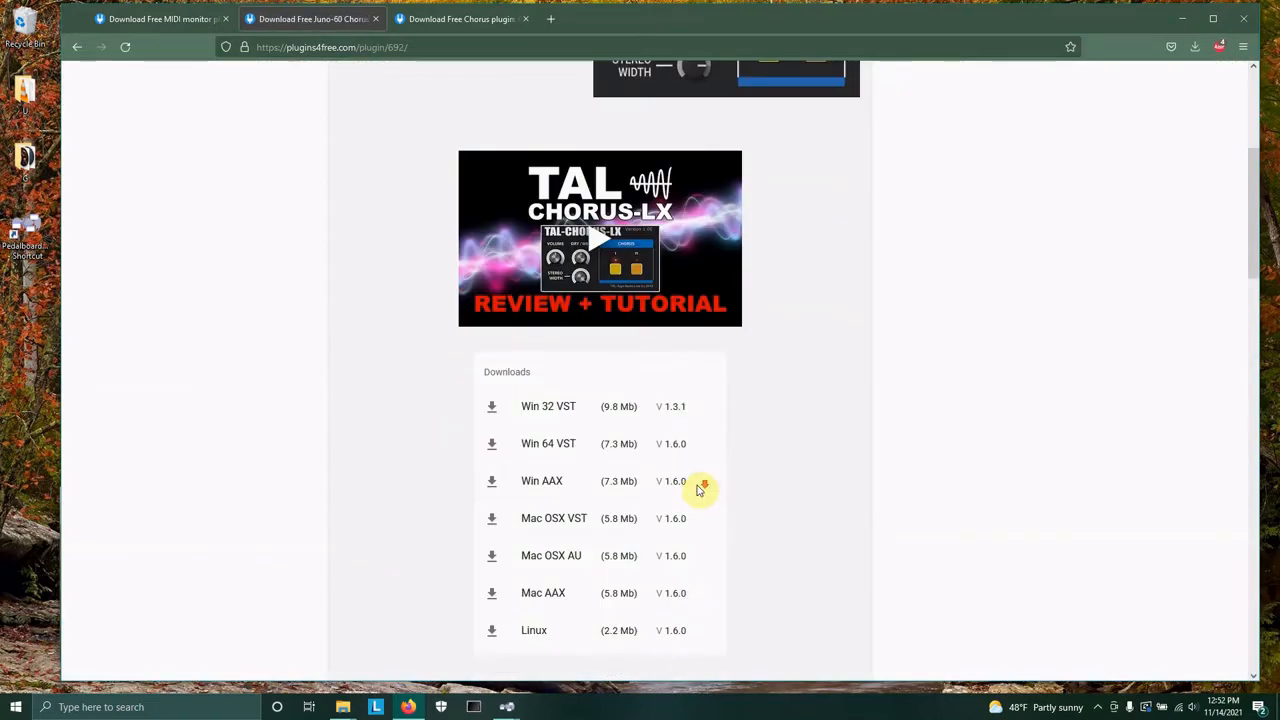
left_click(491, 406)
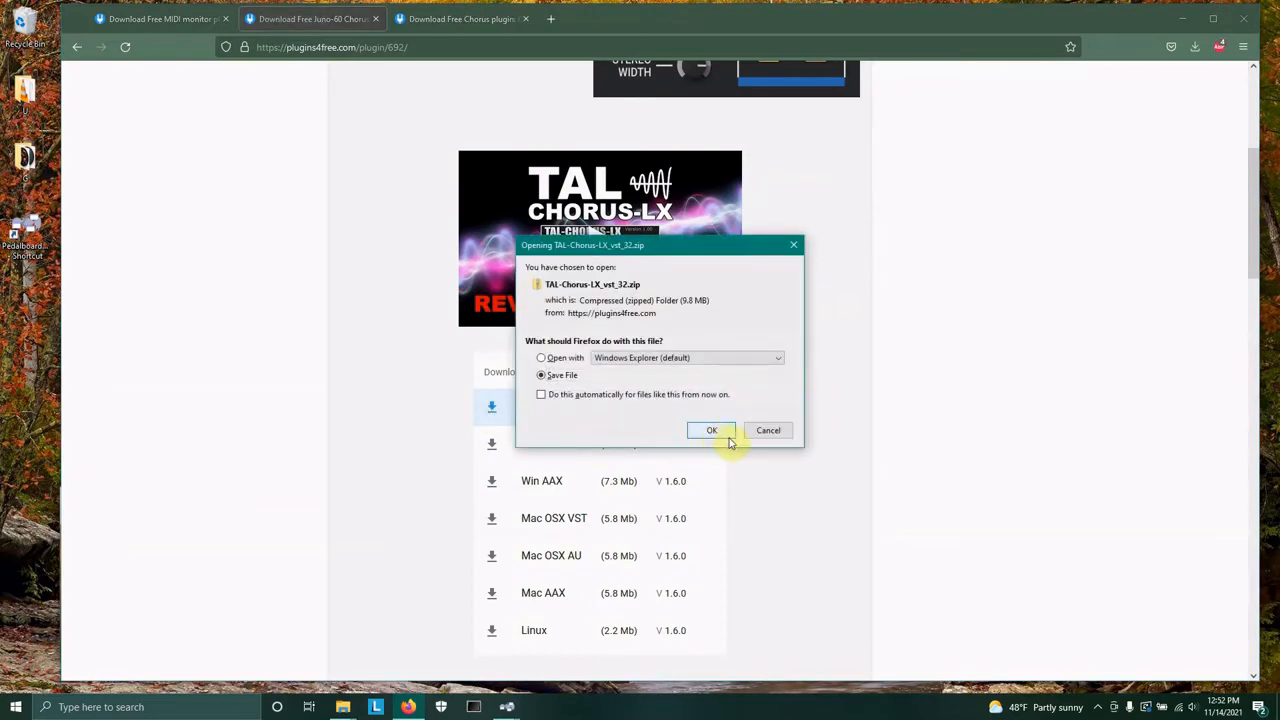
left_click(711, 431)
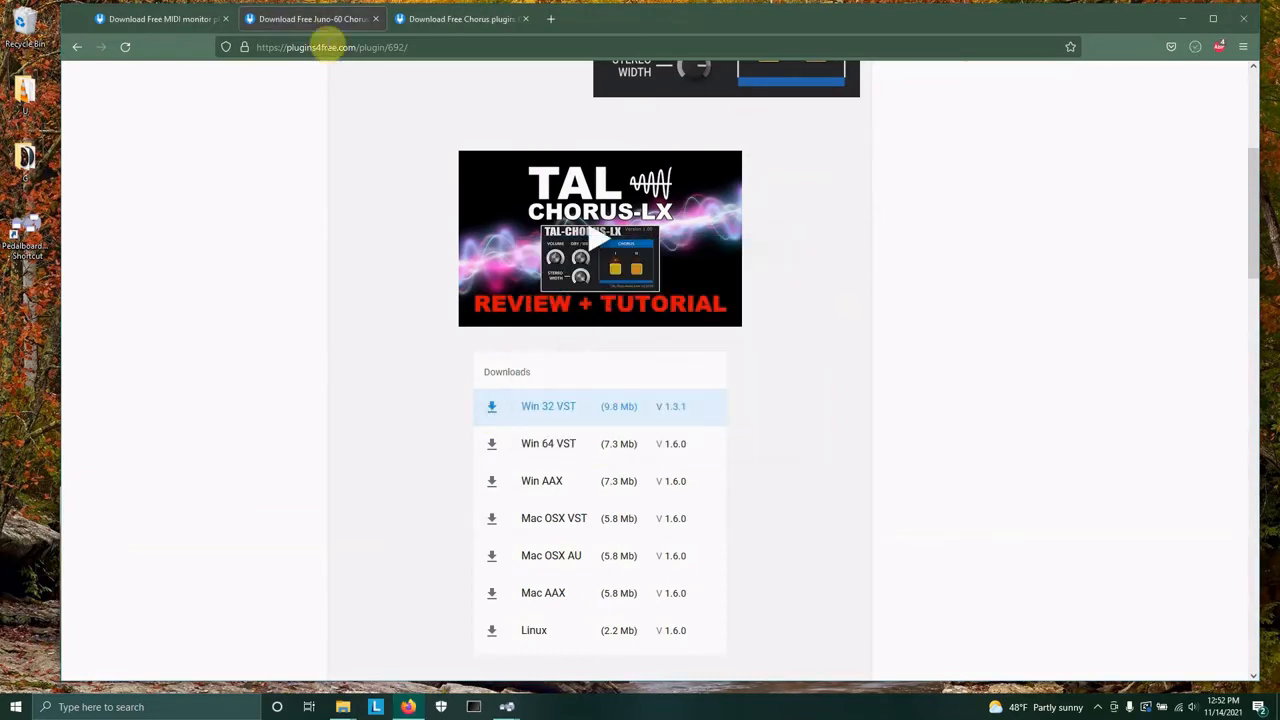
Close the TAL-Chorus-LX tab and follow GChorus's Win 32 VST link to the developer's site.
left_click(376, 19)
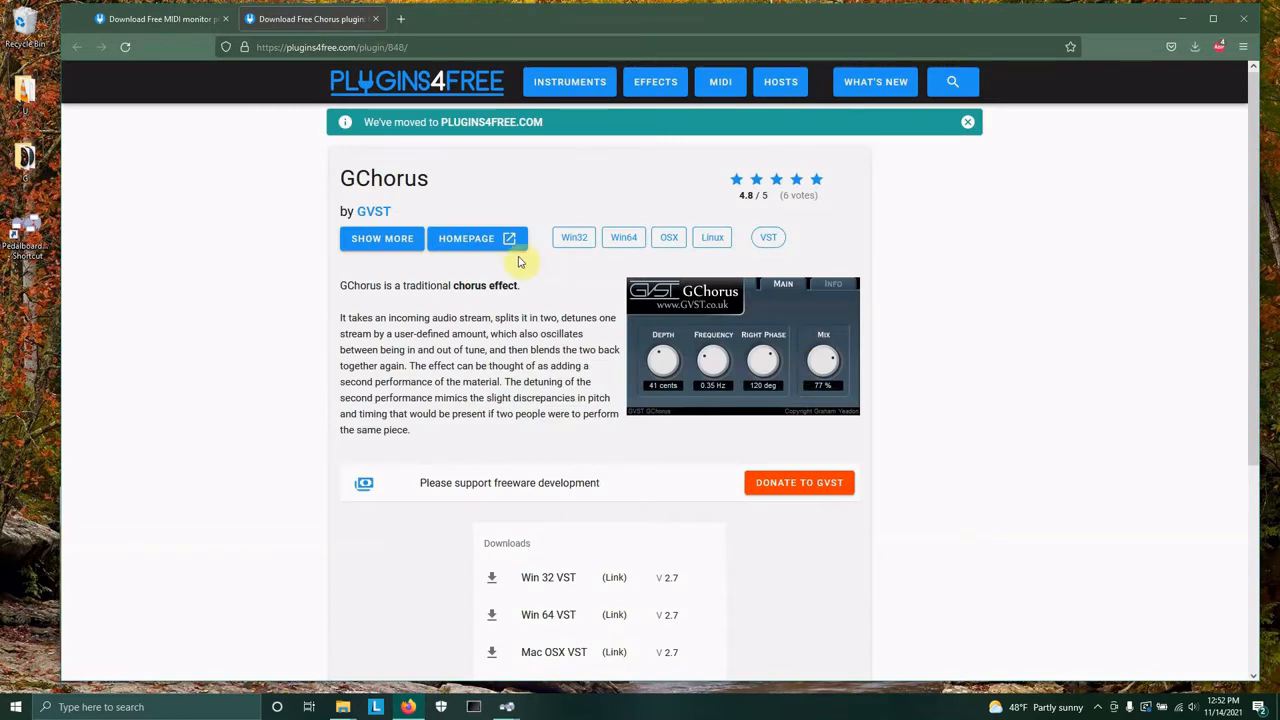
scroll(677, 541, "down", 1)
scroll(679, 543, "down", 1)
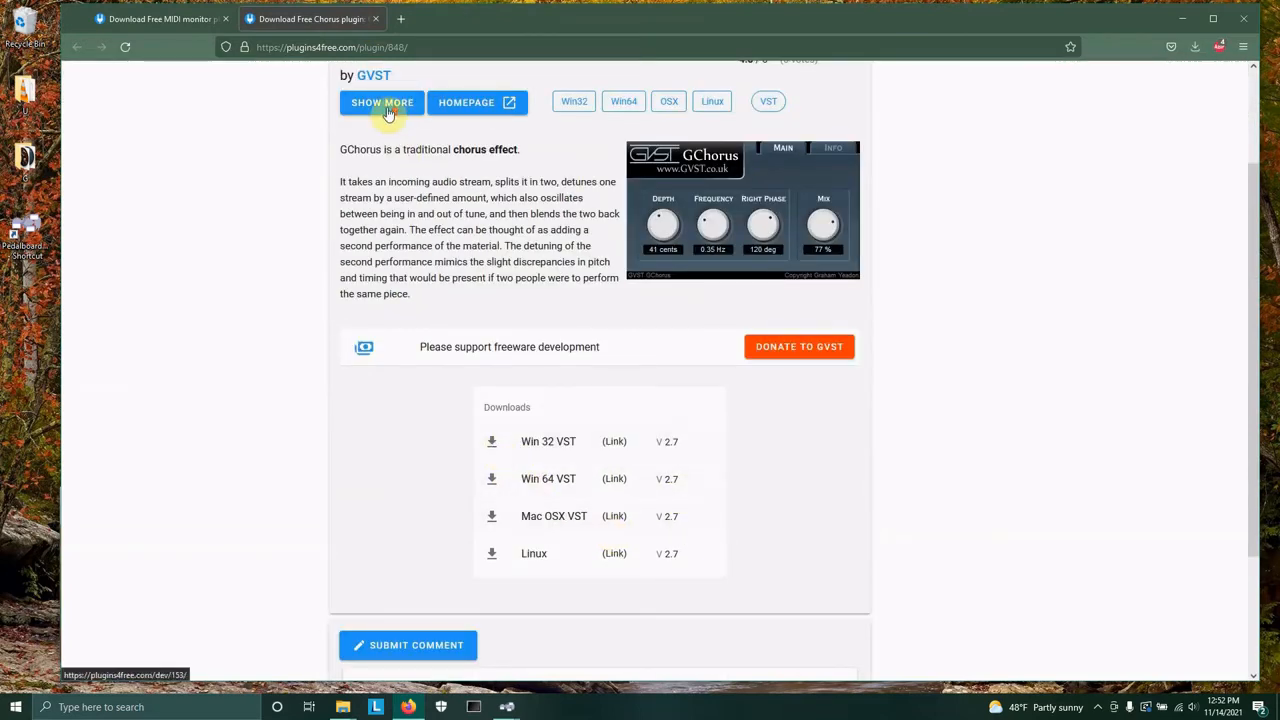
scroll(416, 258, "up", 1)
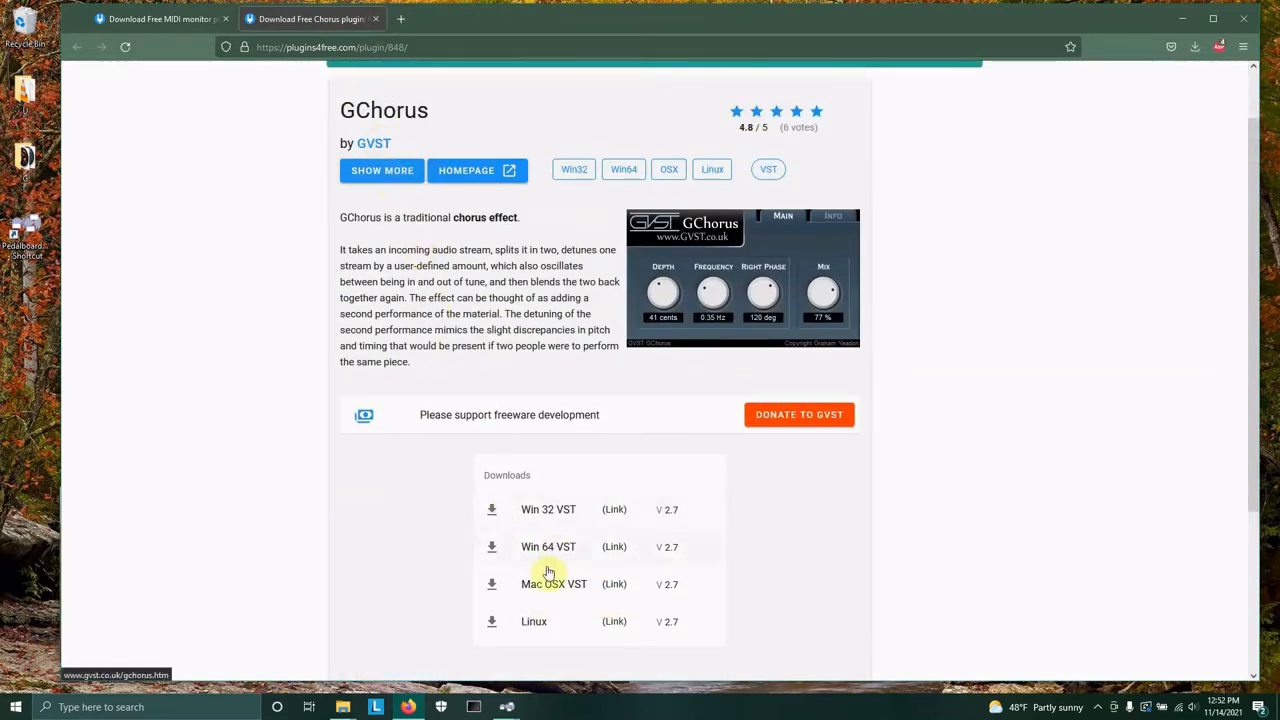
left_click(500, 514)
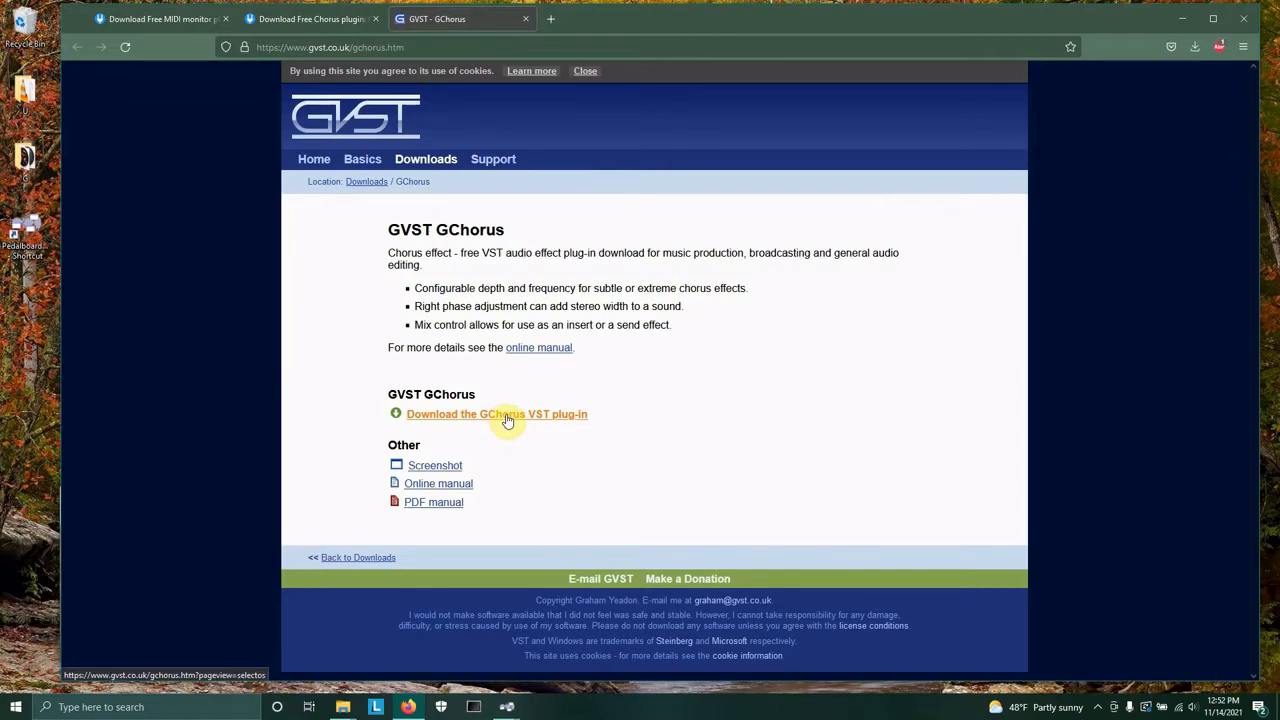
Save the GChorus download for 32-bit VST hosts from the GVST site.
left_click(320, 20)
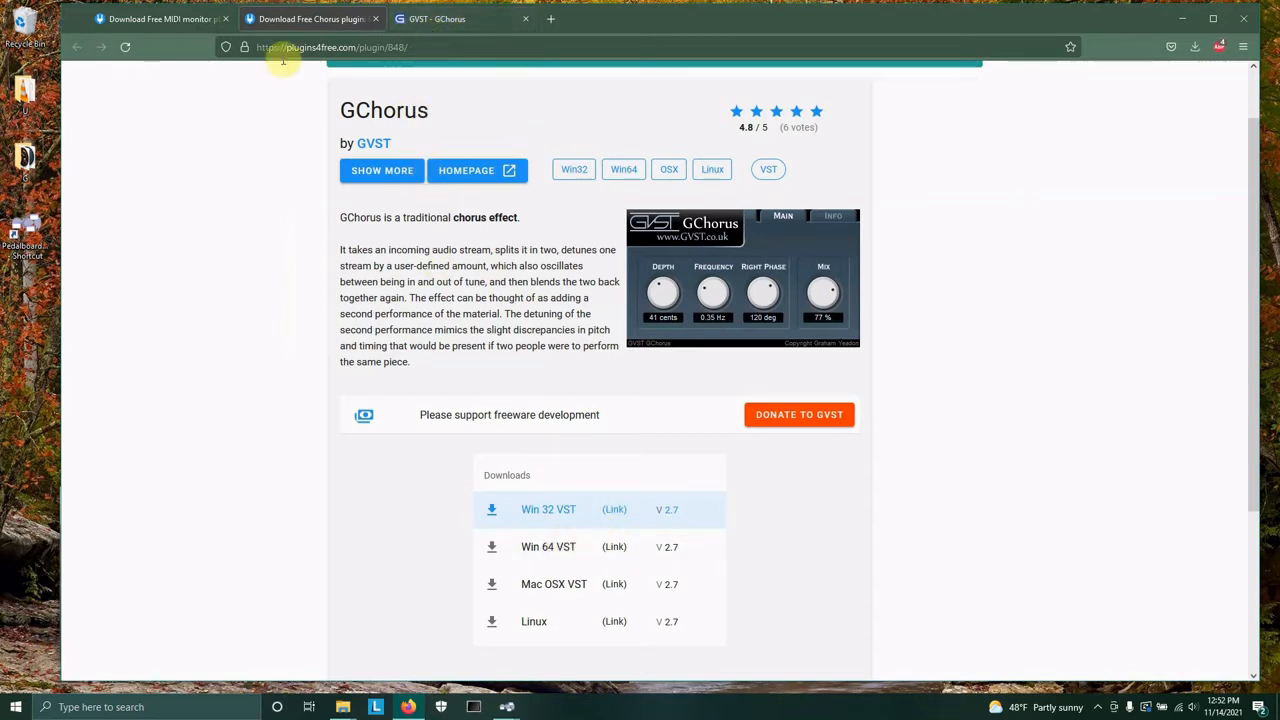
left_click(425, 19)
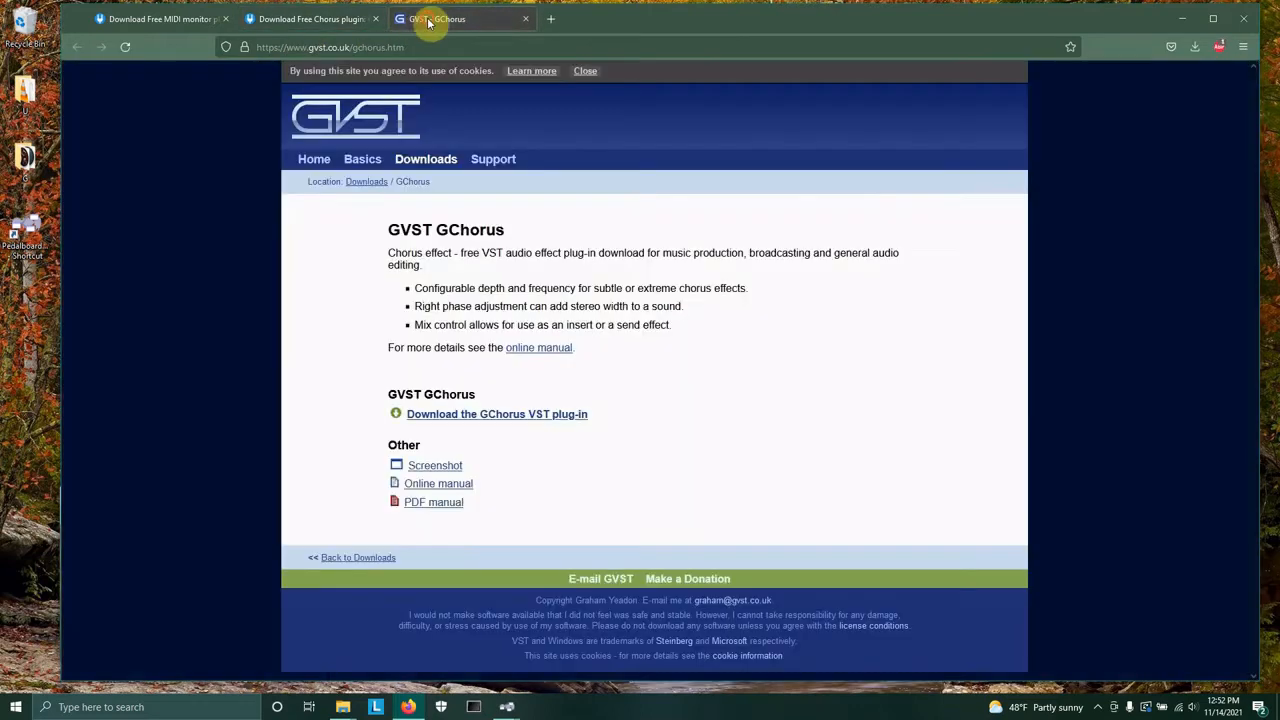
left_click(495, 424)
left_click(512, 422)
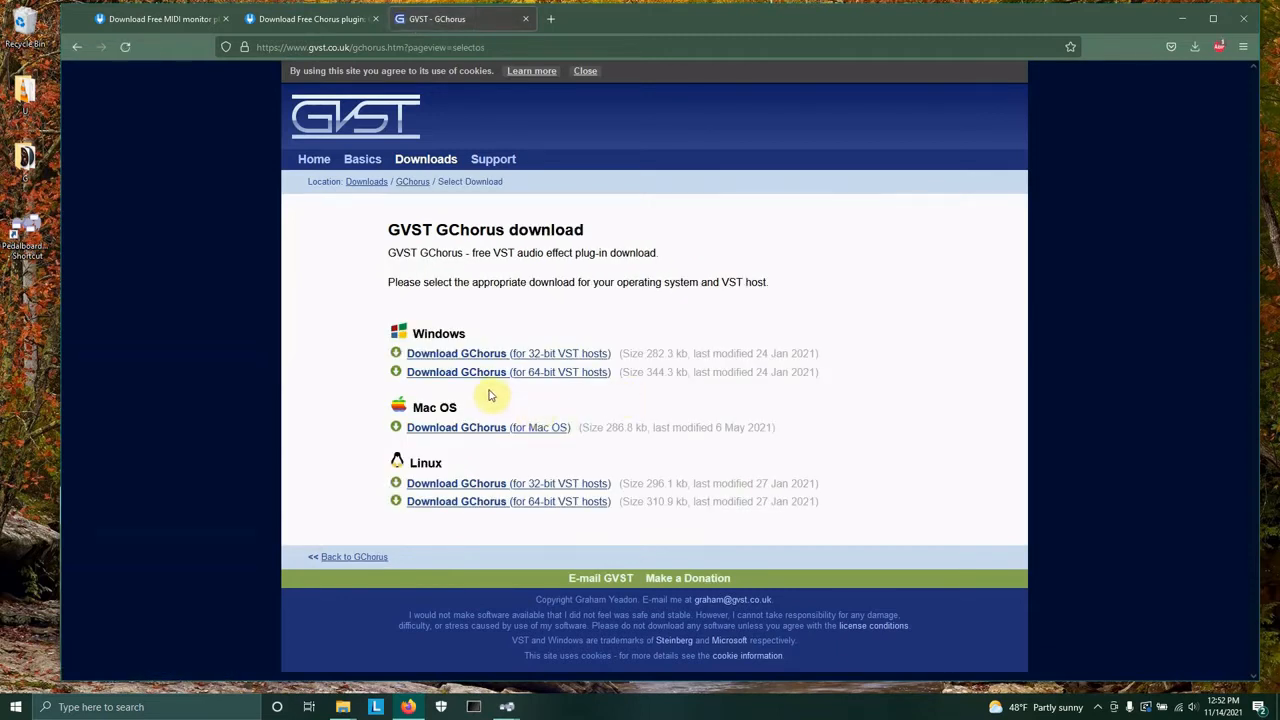
left_click(482, 356)
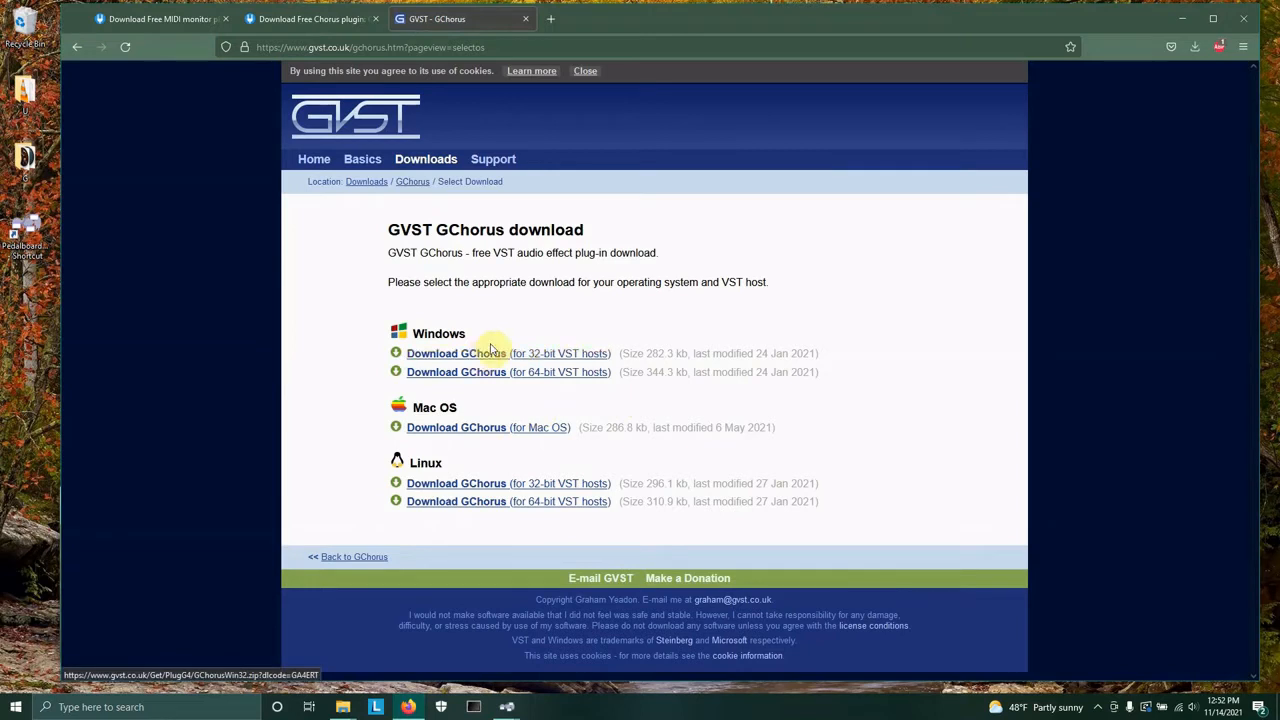
left_click(495, 357)
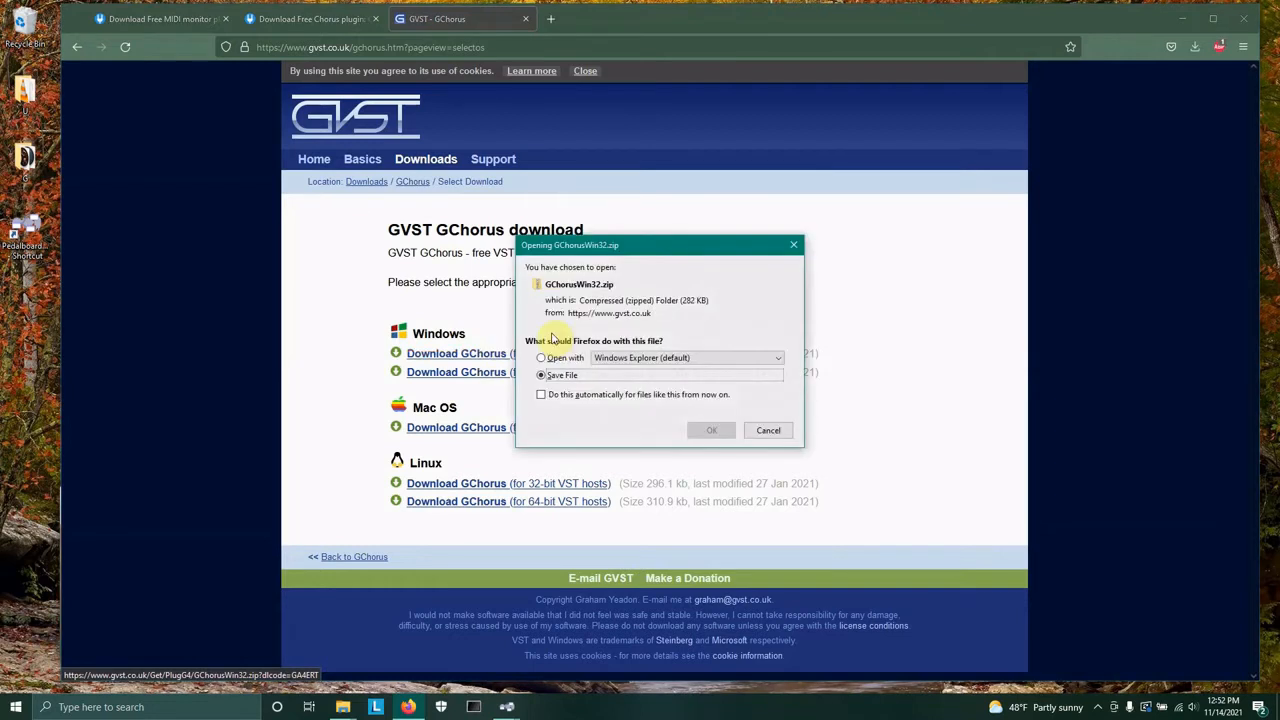
left_click(711, 431)
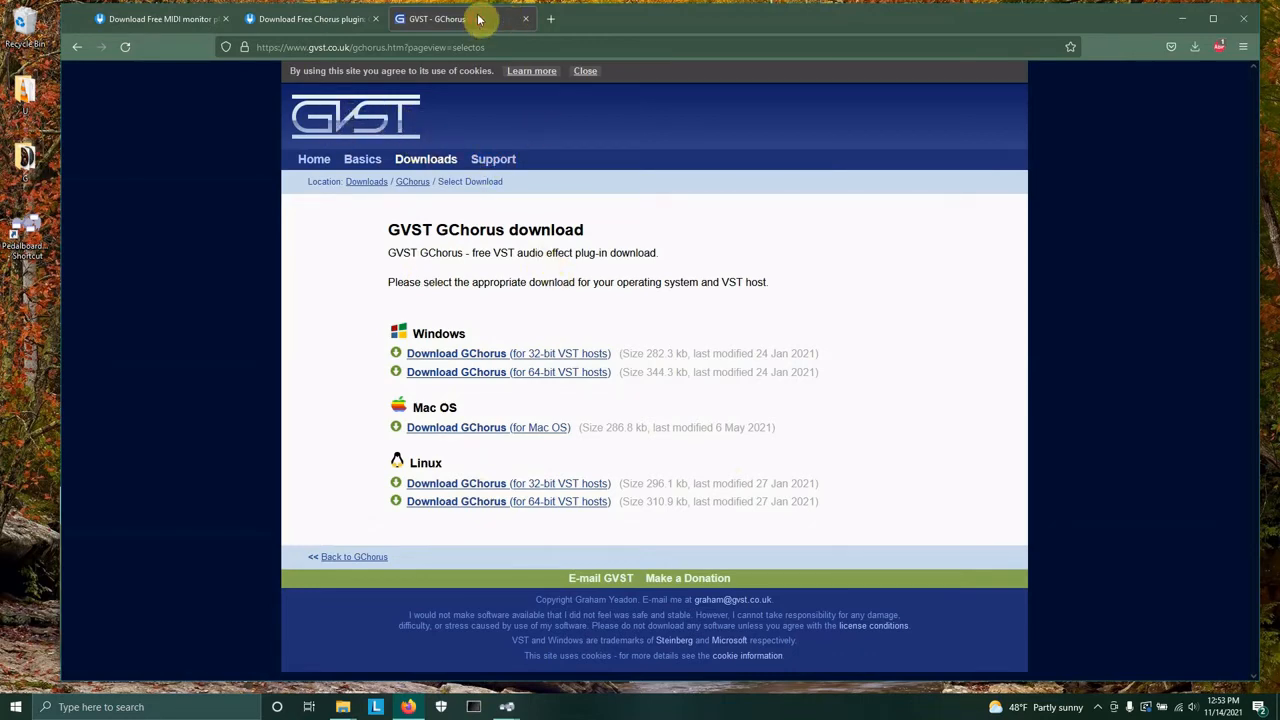
Close the GVST, GChorus and MIDI monitor browser tabs.
left_click(526, 20)
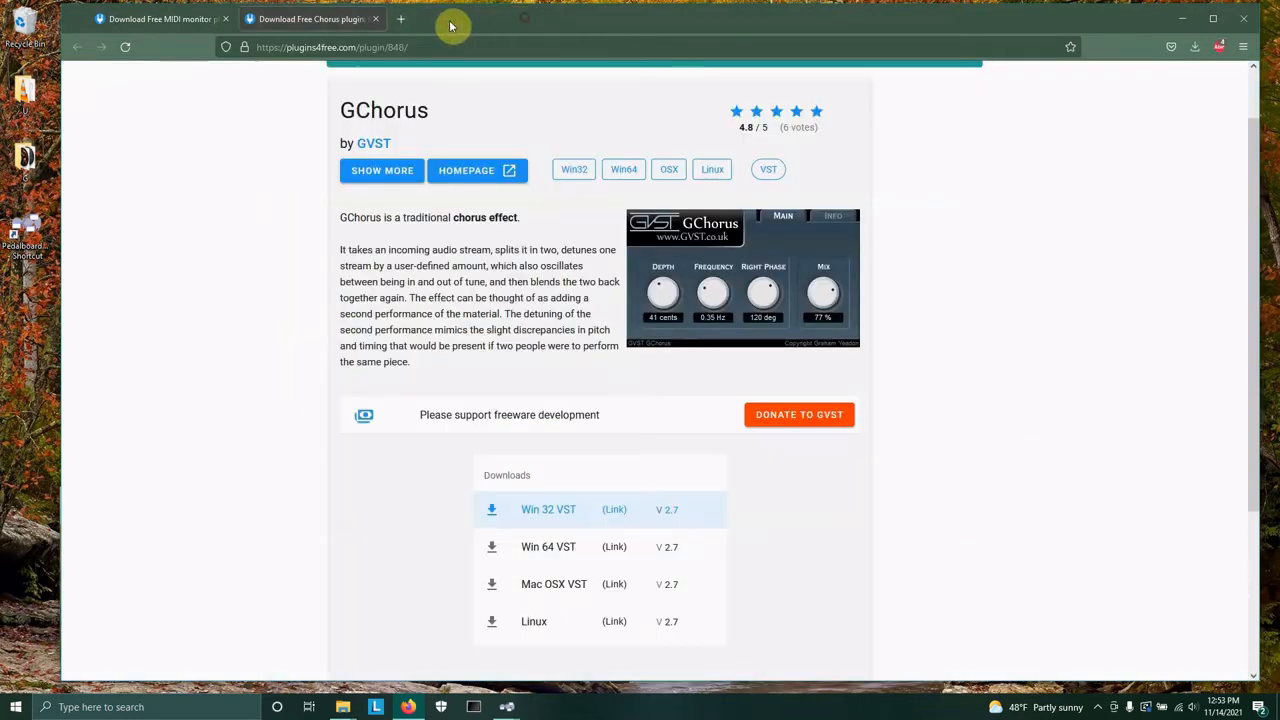
left_click(376, 20)
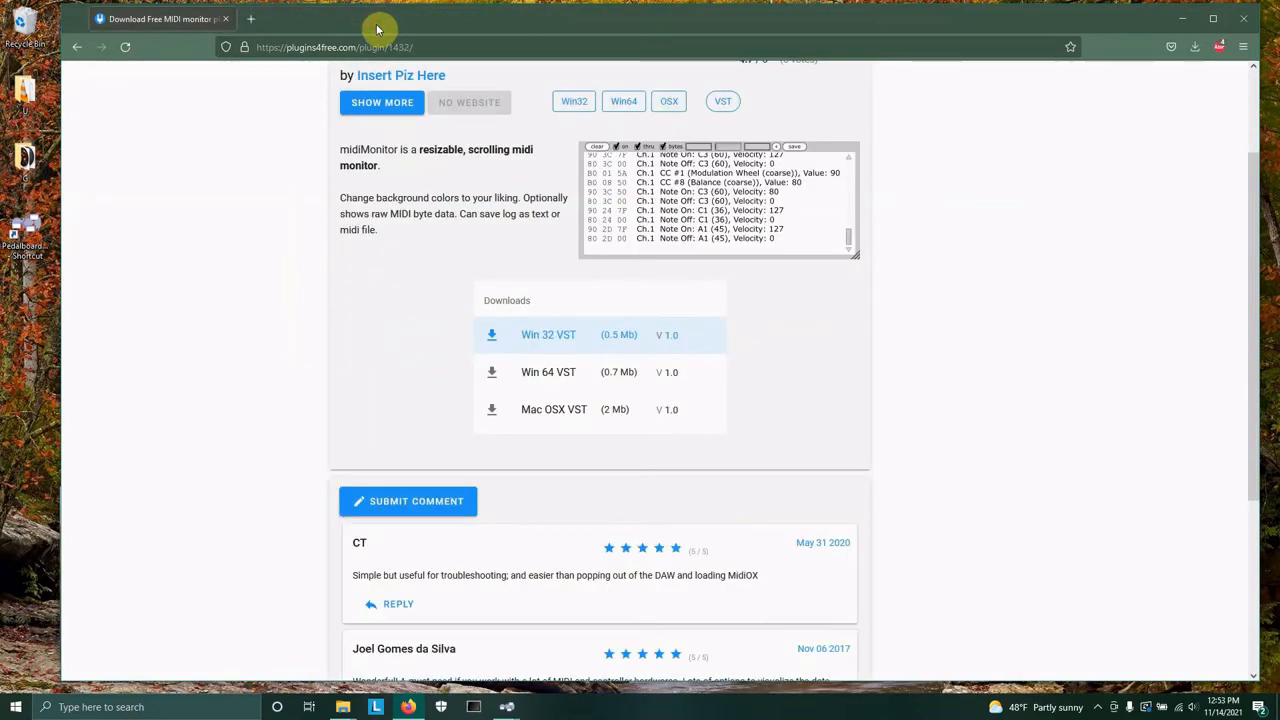
left_click(226, 19)
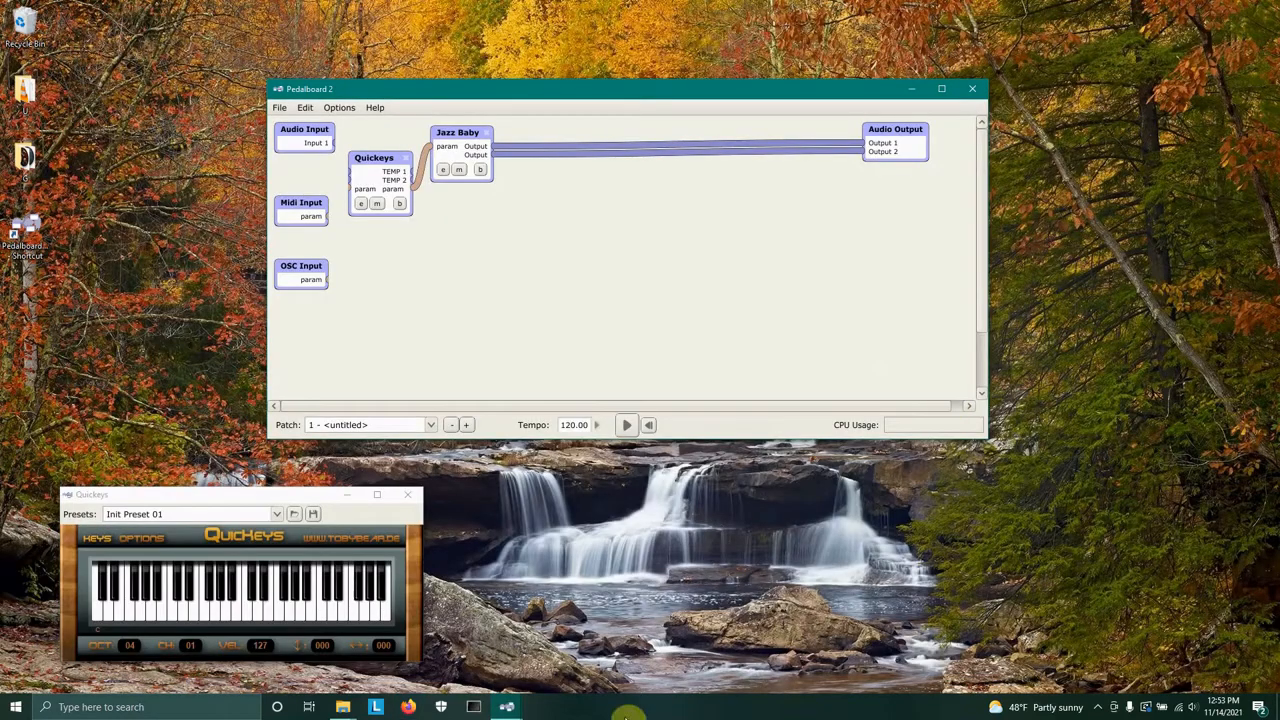
Open the Downloads folder in File Explorer and sort it by date modified.
left_click(342, 707)
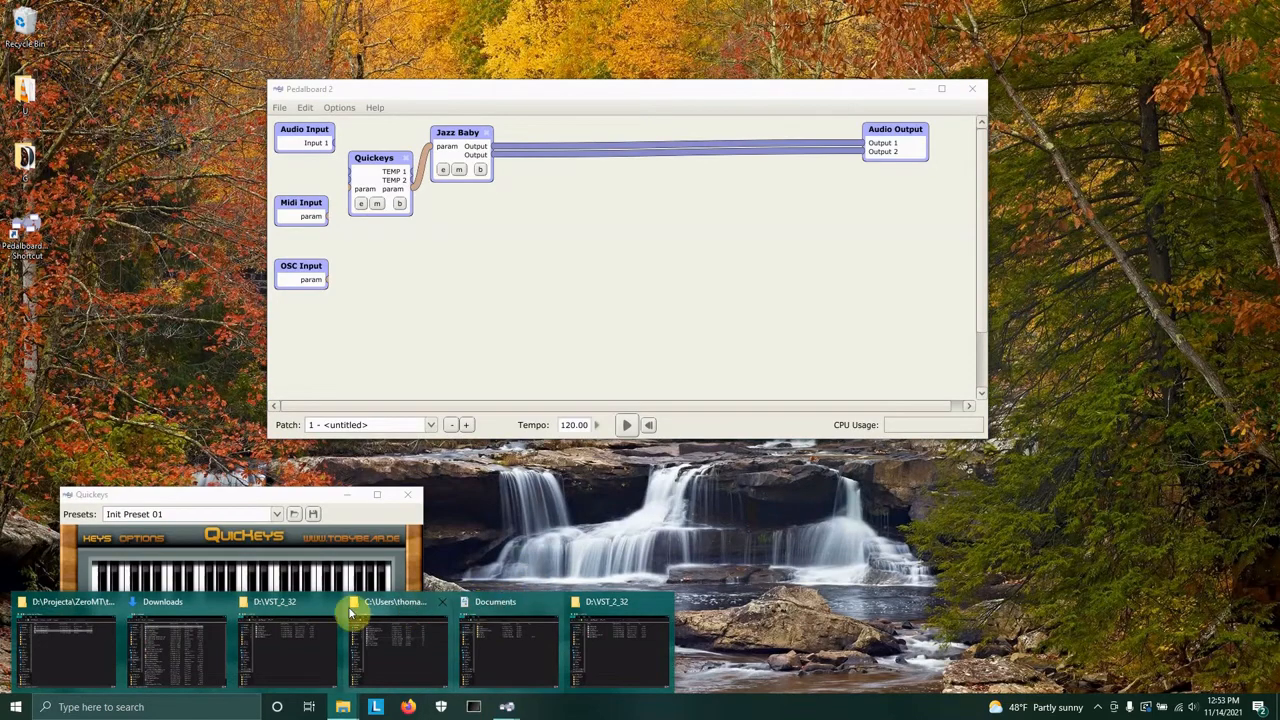
left_click(198, 628)
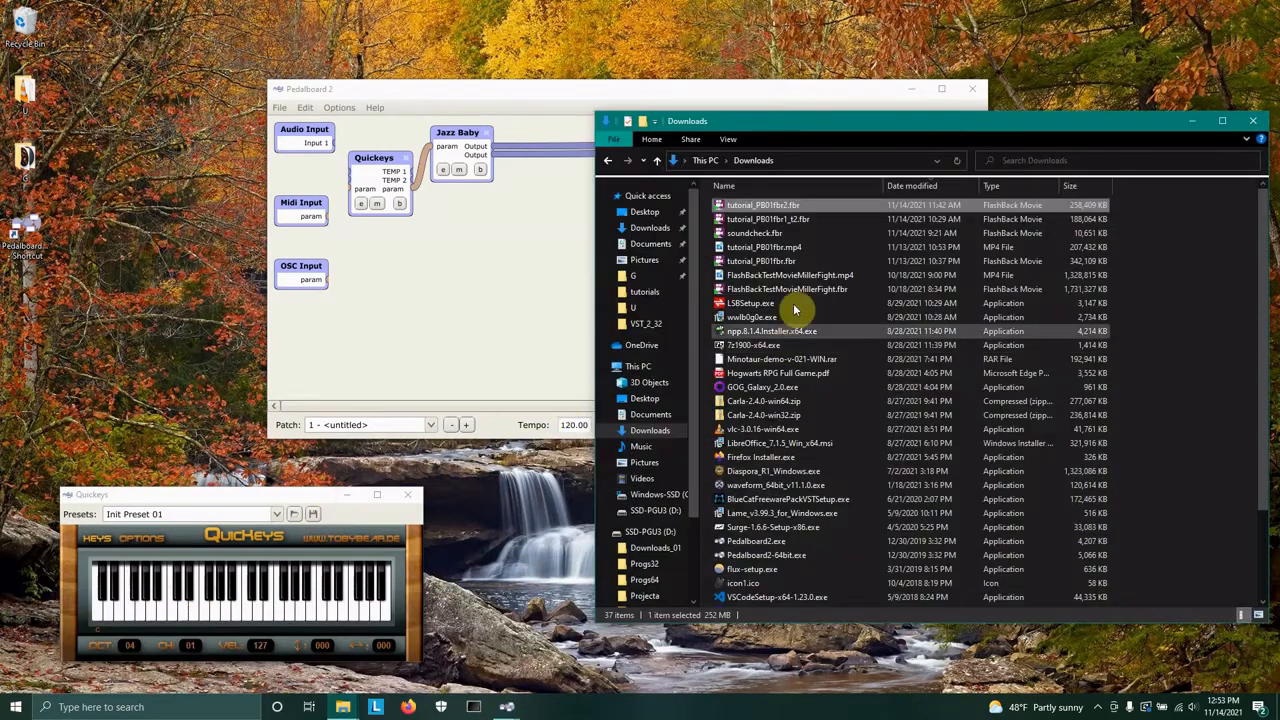
left_click(915, 186)
left_click(915, 186)
Select the five newly downloaded zip files and scan them with Microsoft Defender, then close Windows Security.
left_click(798, 206)
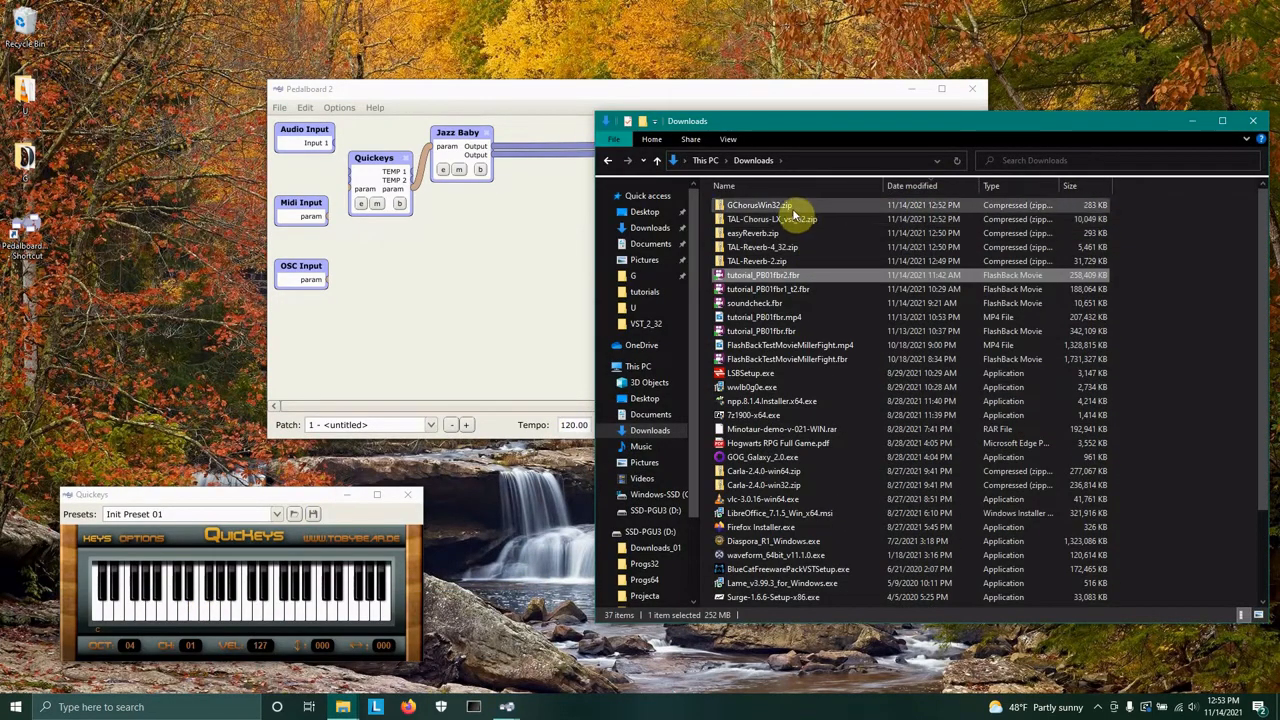
left_click(781, 265)
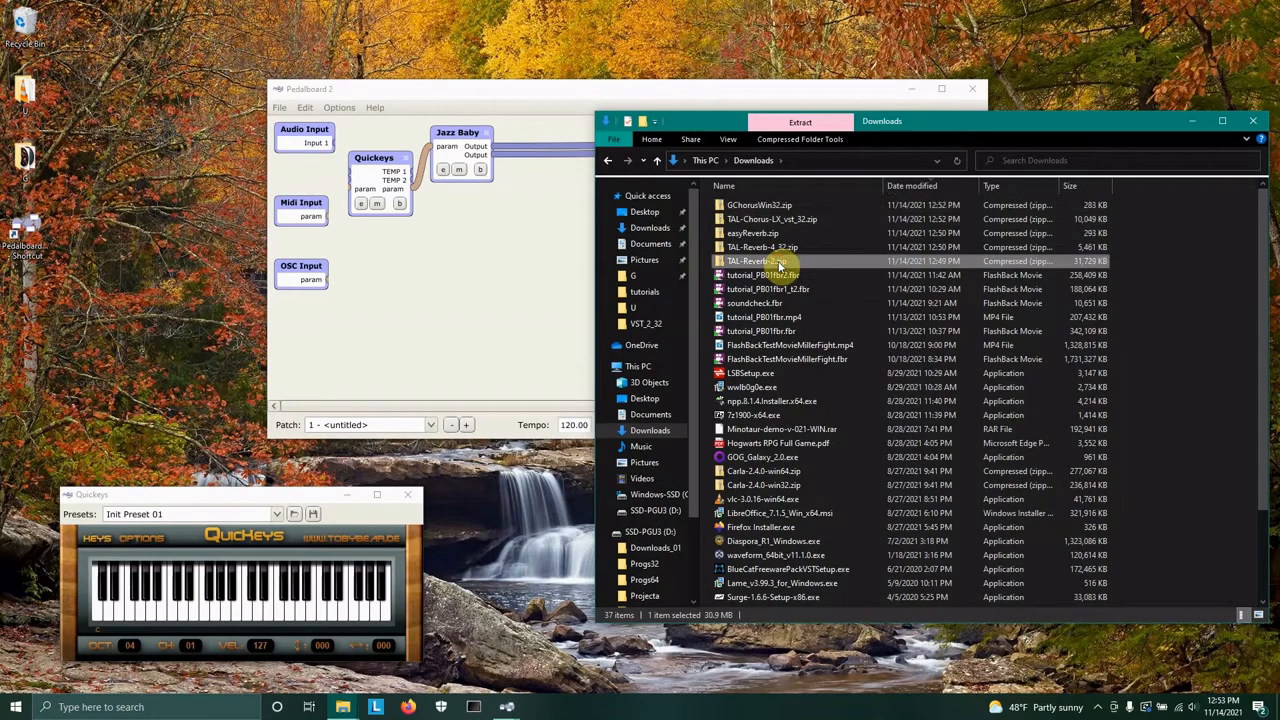
left_click(760, 206, "shift")
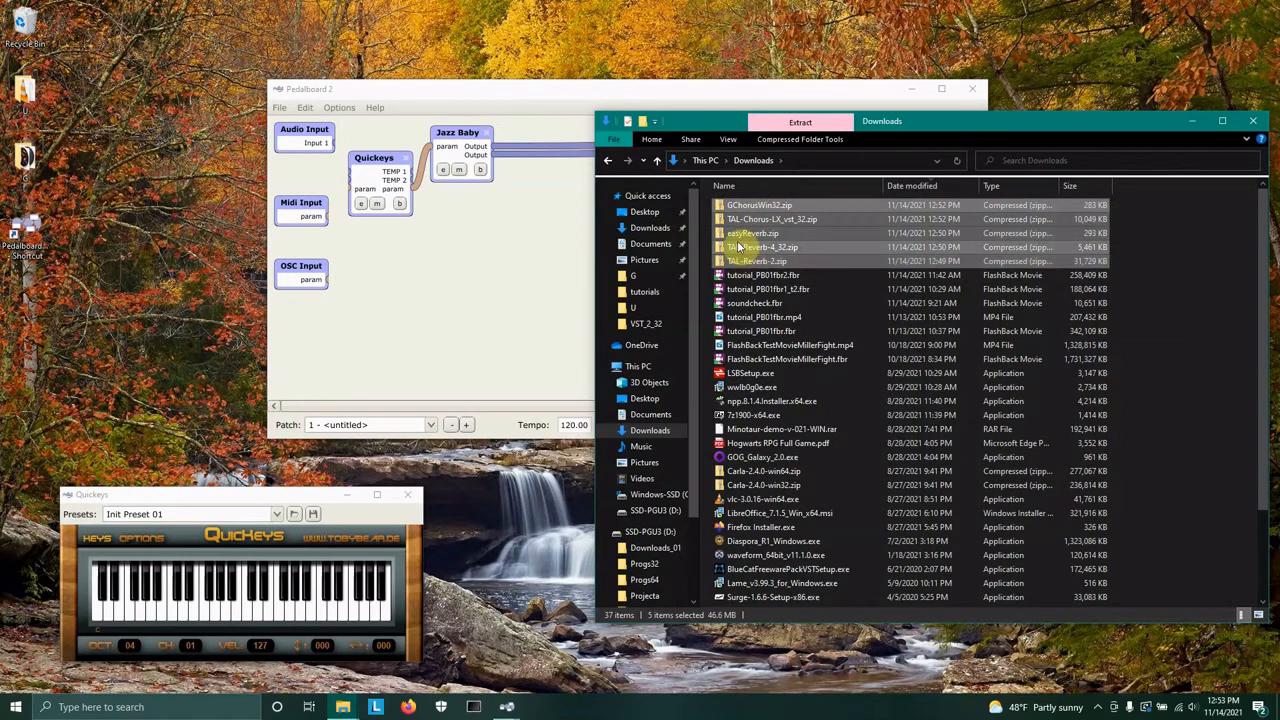
right_click(748, 220)
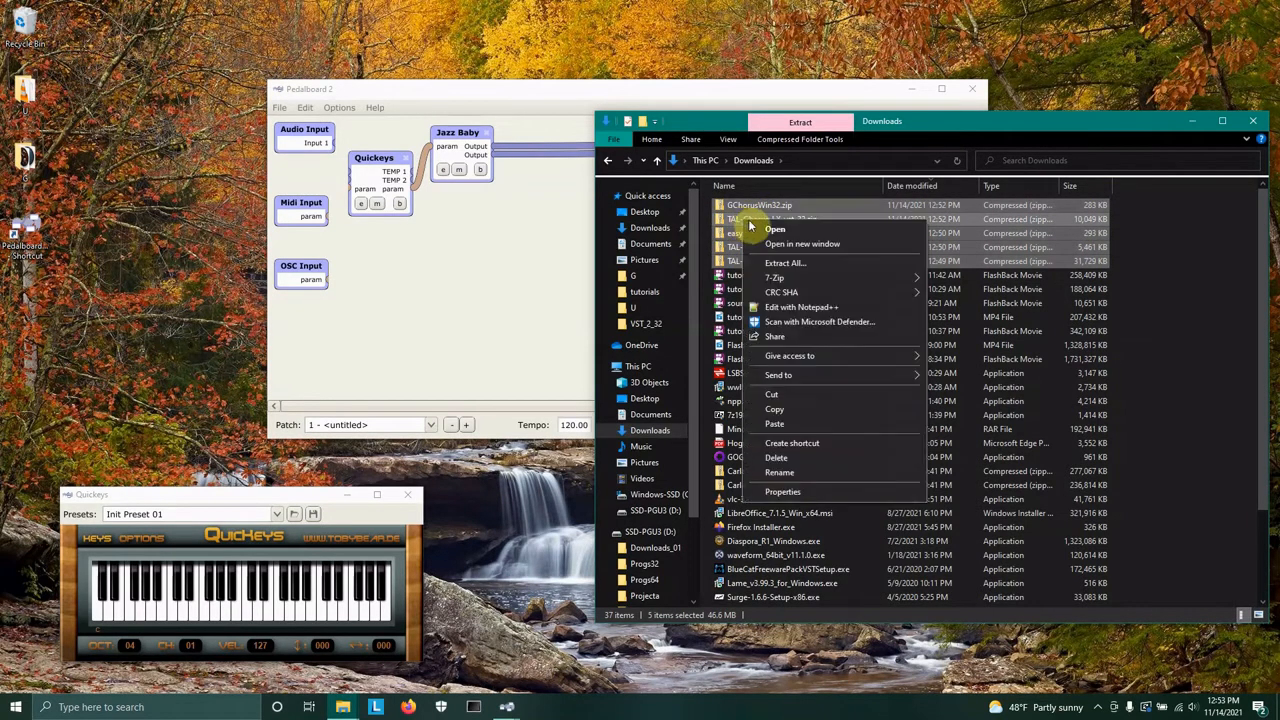
left_click(800, 321)
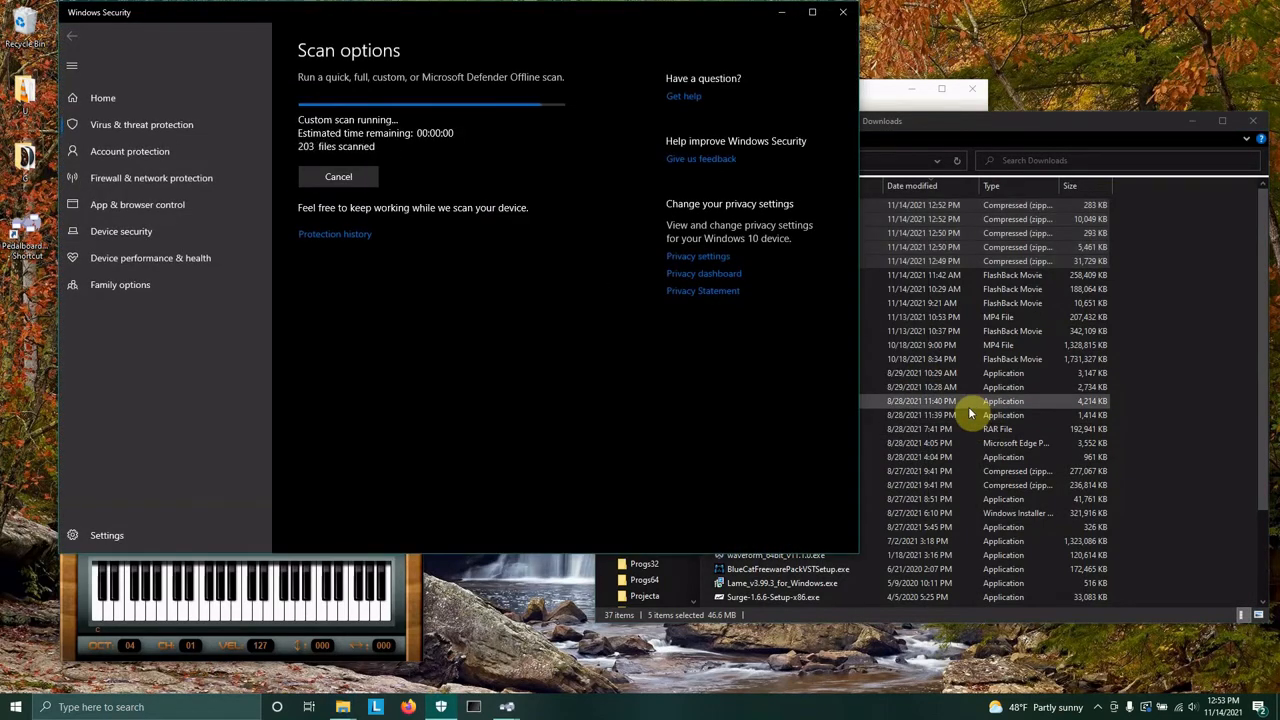
left_click(842, 14)
left_click(1205, 360)
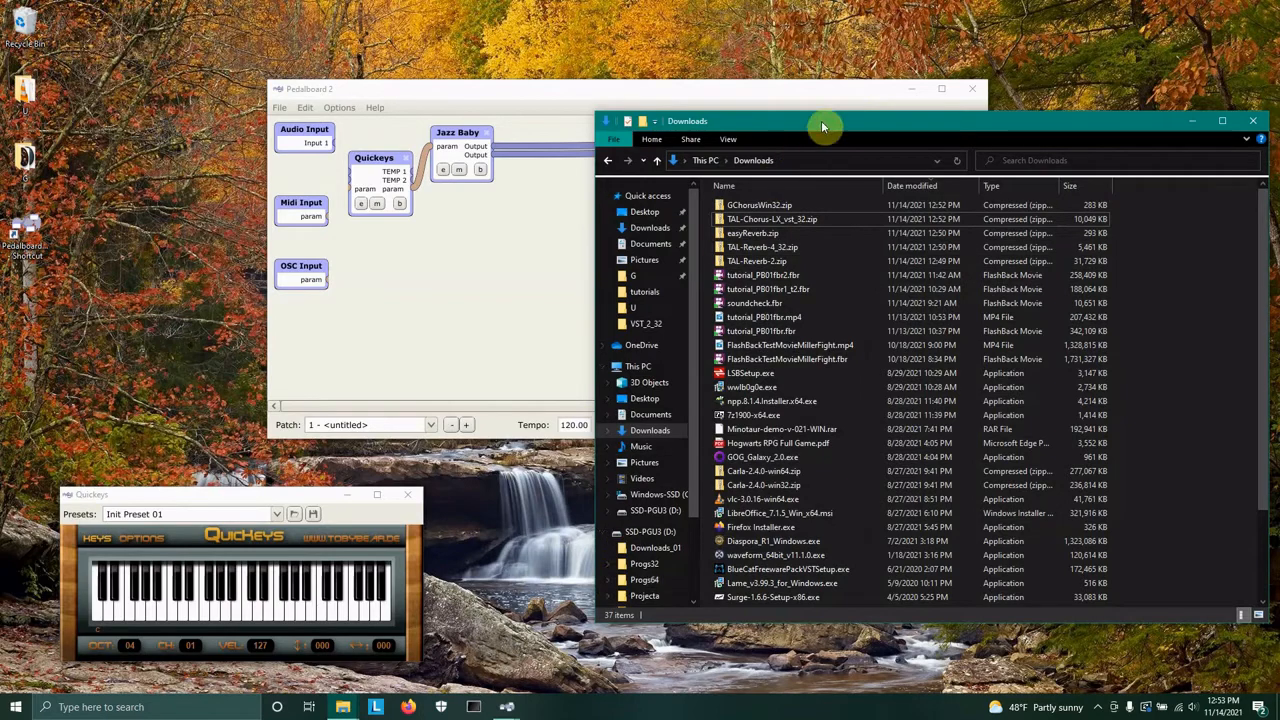
Move the Downloads window aside and bring up the D:\VST_2_32 folder window.
left_click_drag(822, 126, 294, 43)
mouse_move(343, 710)
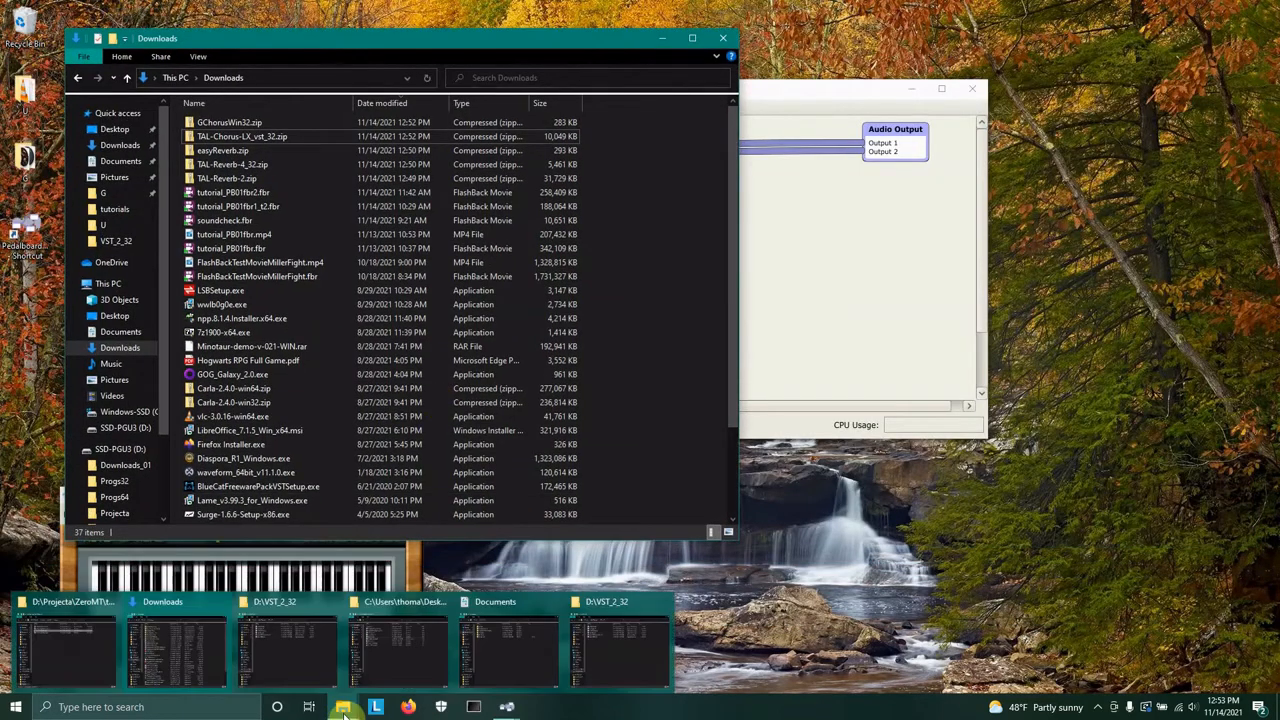
left_click(592, 644)
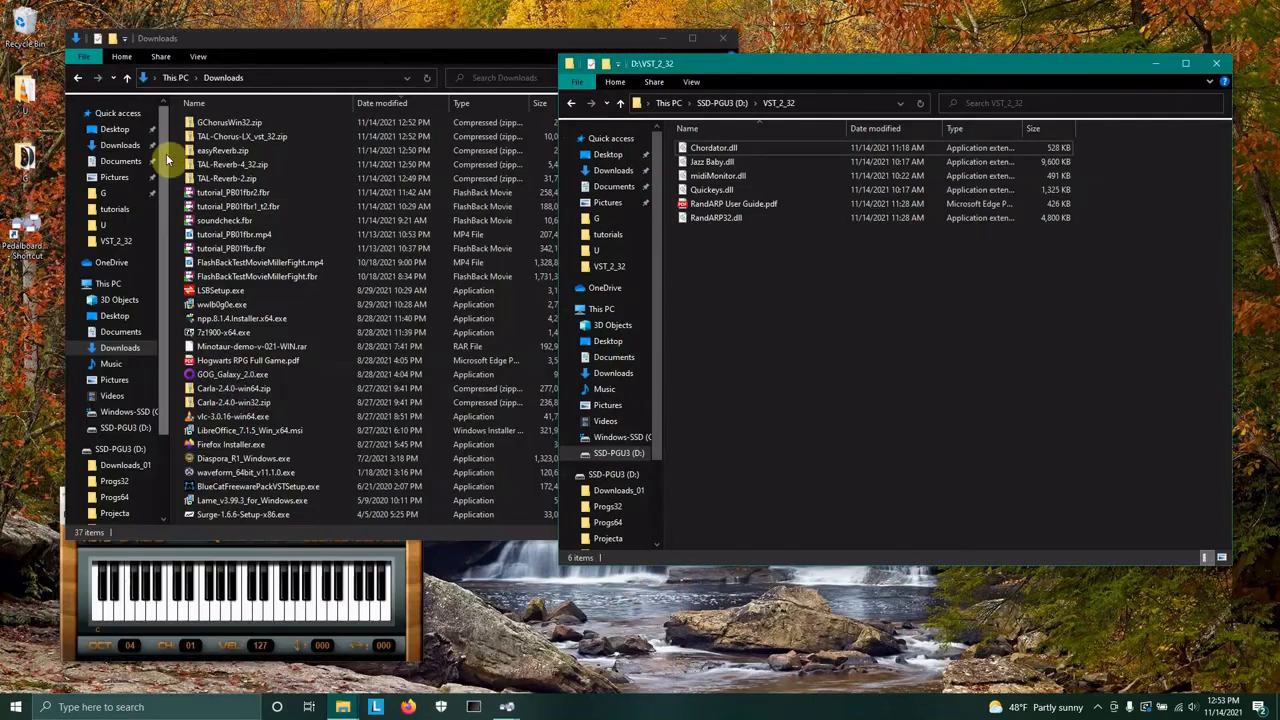
Copy the five downloaded zip files from Downloads and paste them into the D:\VST_NEW folder.
left_click(228, 176)
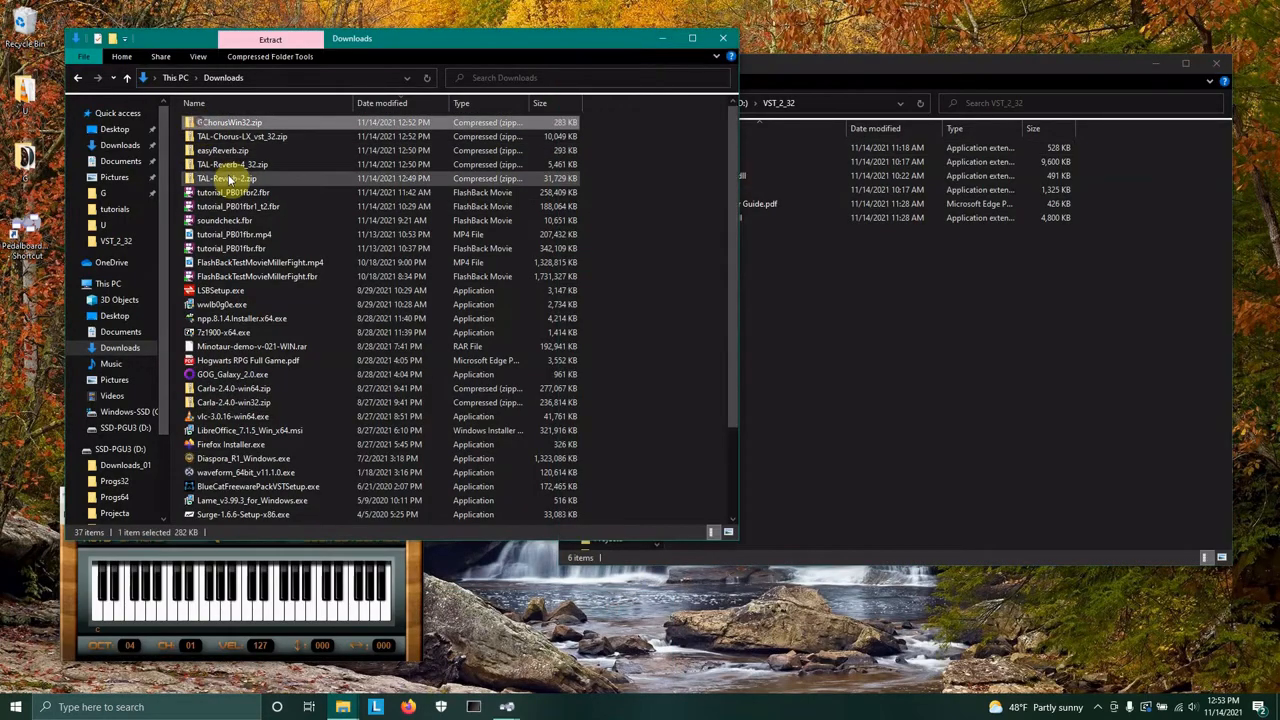
left_click(214, 125, "shift")
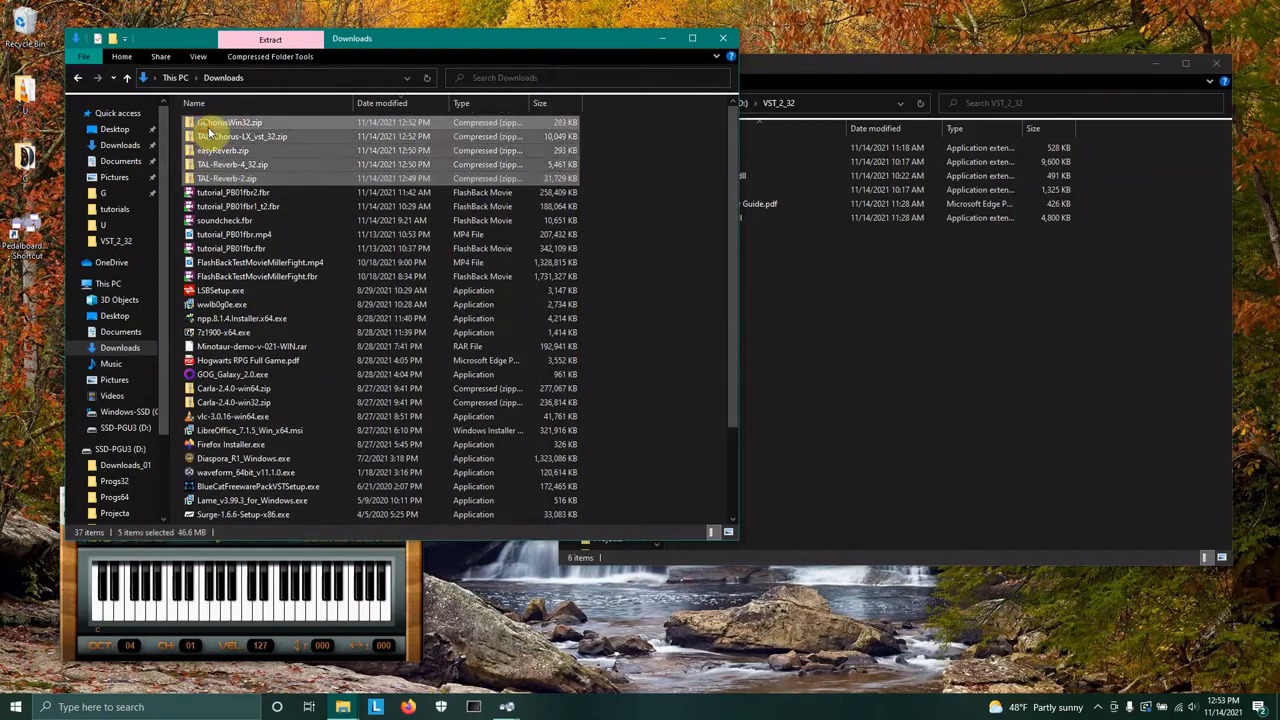
right_click(212, 128)
left_click(271, 316)
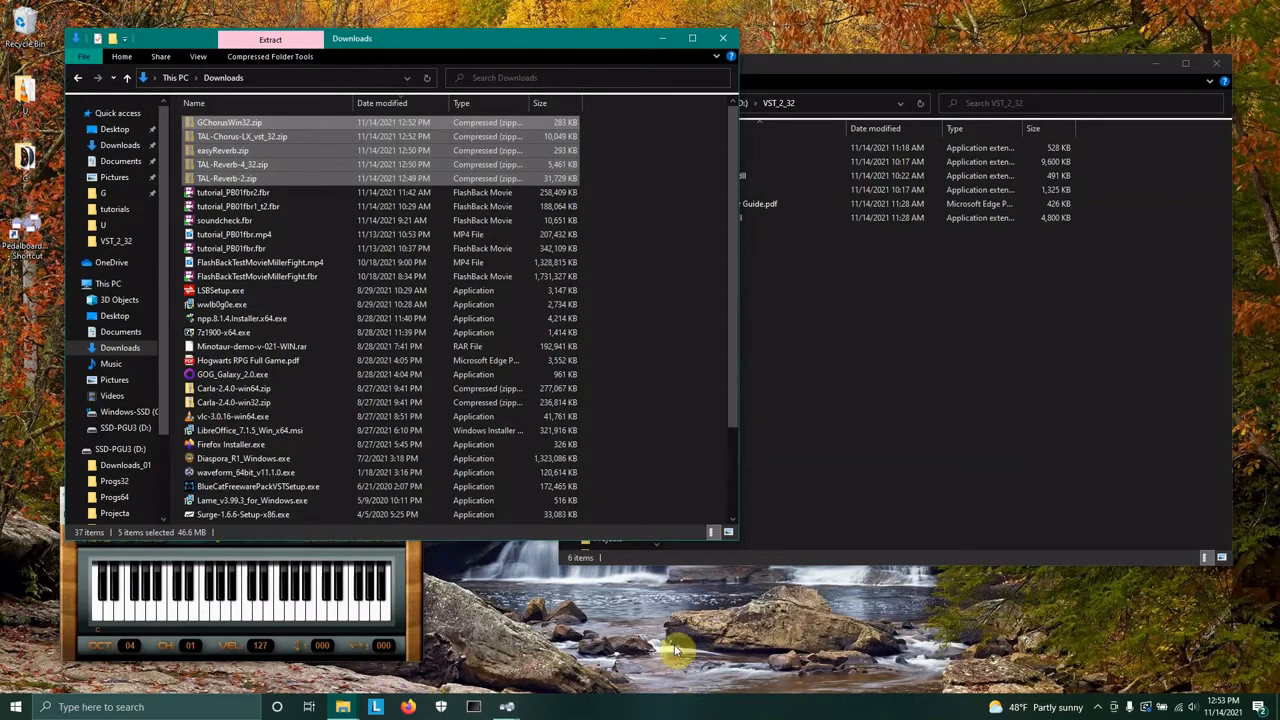
key("super+e")
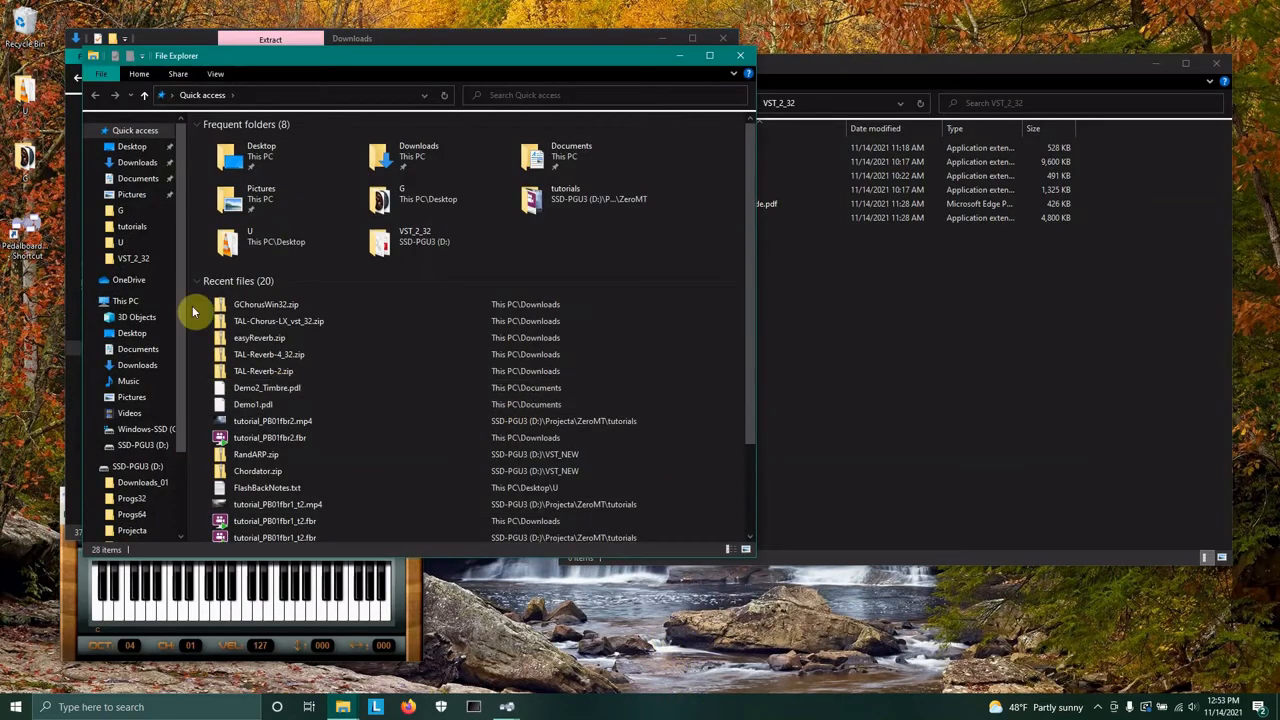
left_click(128, 260)
left_click(240, 94)
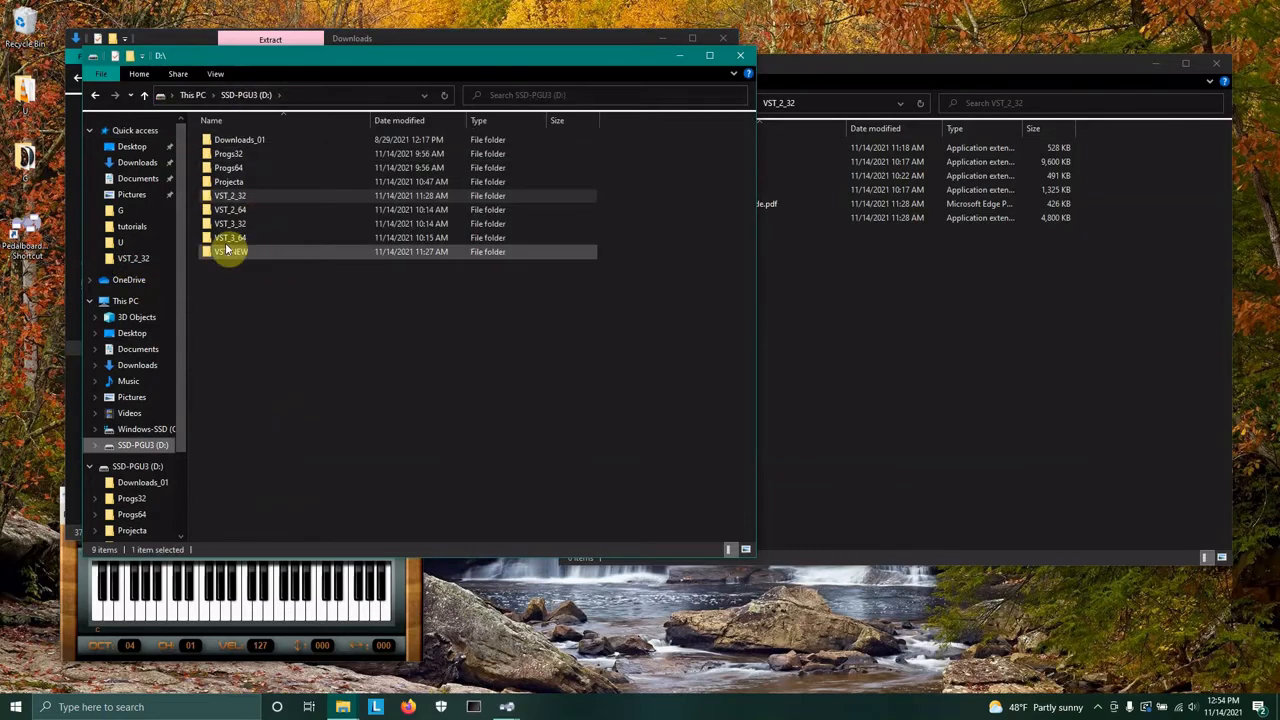
left_click(228, 252)
double_click(228, 252)
right_click(309, 306)
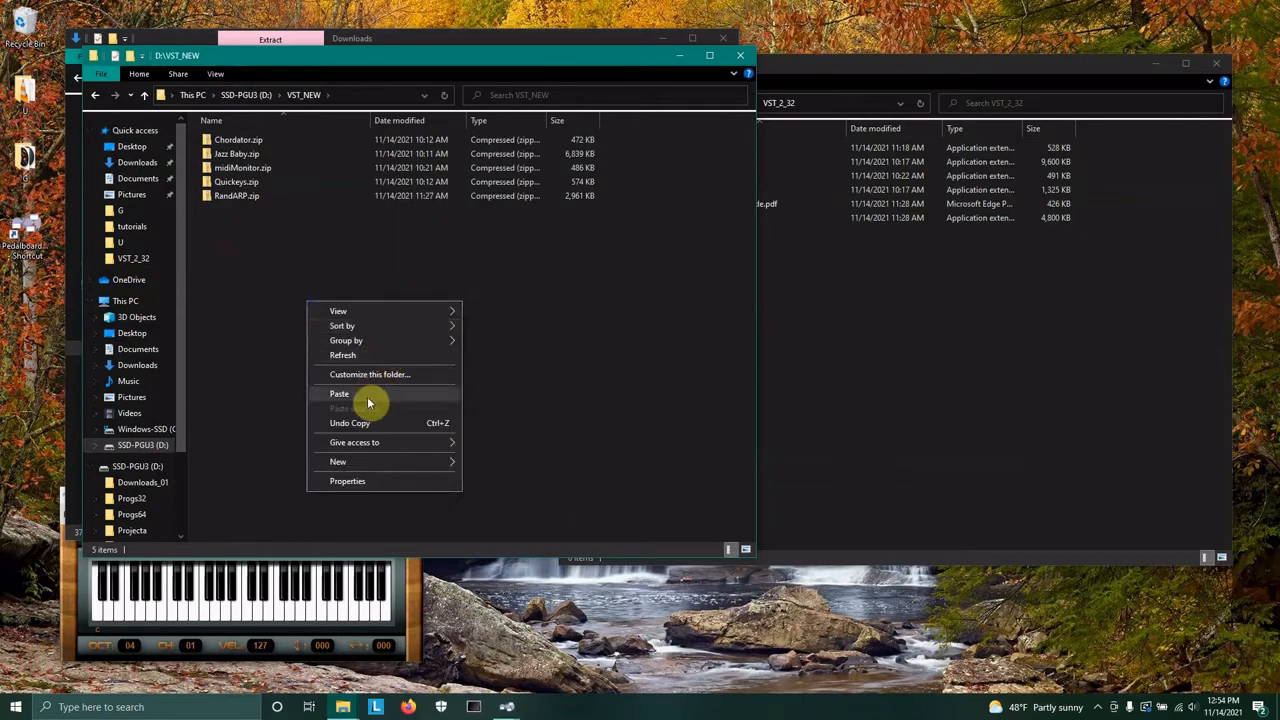
left_click(380, 398)
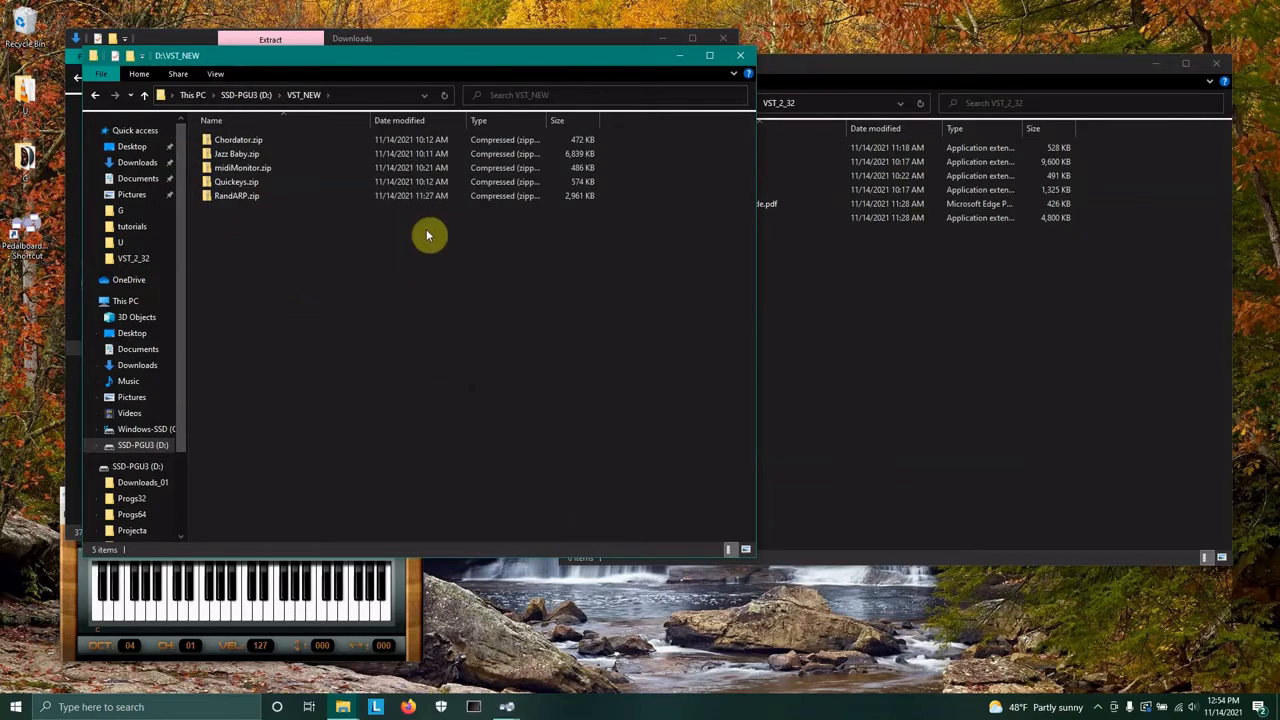
Sort VST_NEW by date modified, open GChorusWin32.zip and copy its files into the VST_2_32 folder.
left_click(407, 121)
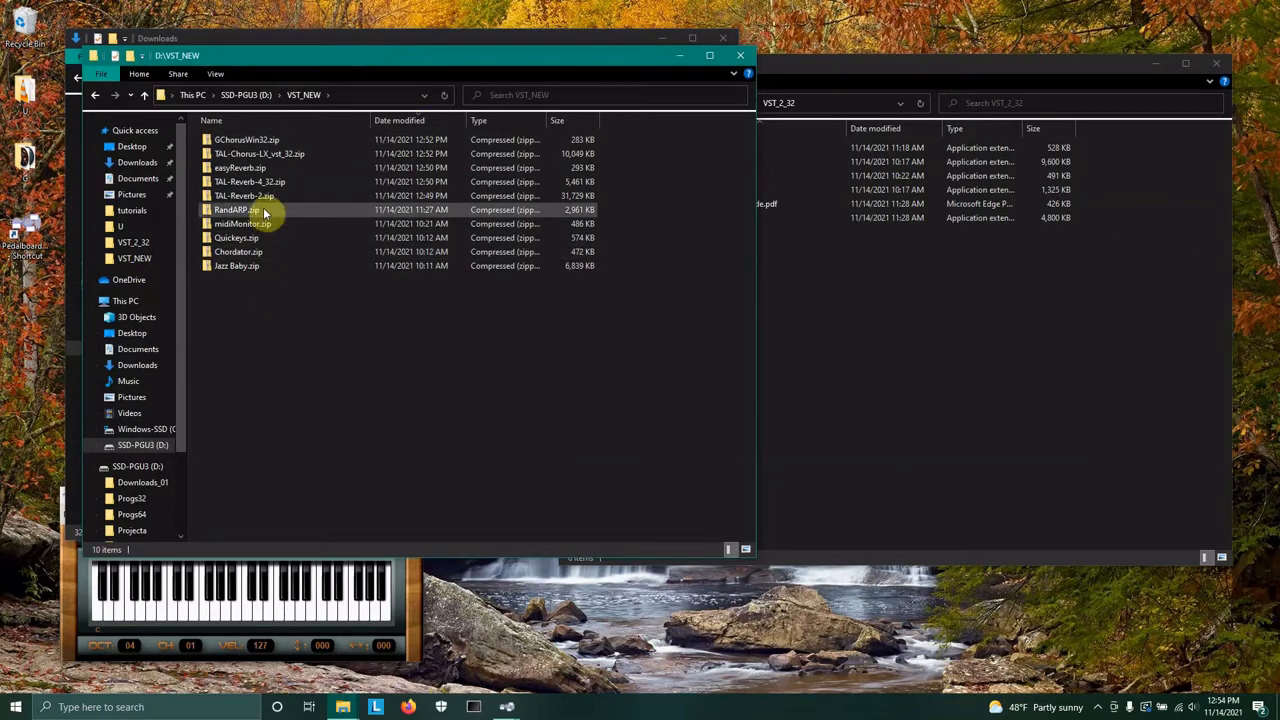
left_click(1031, 371)
left_click_drag(747, 63, 779, 83)
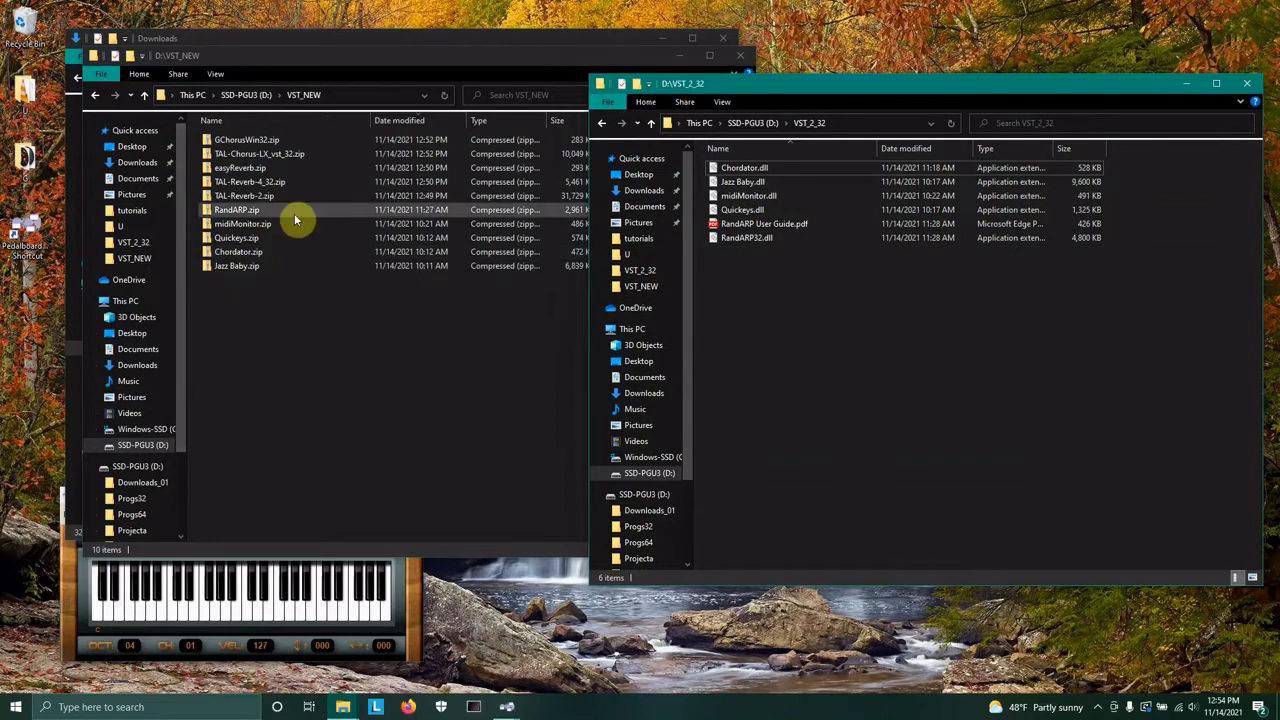
left_click(222, 140)
double_click(222, 140)
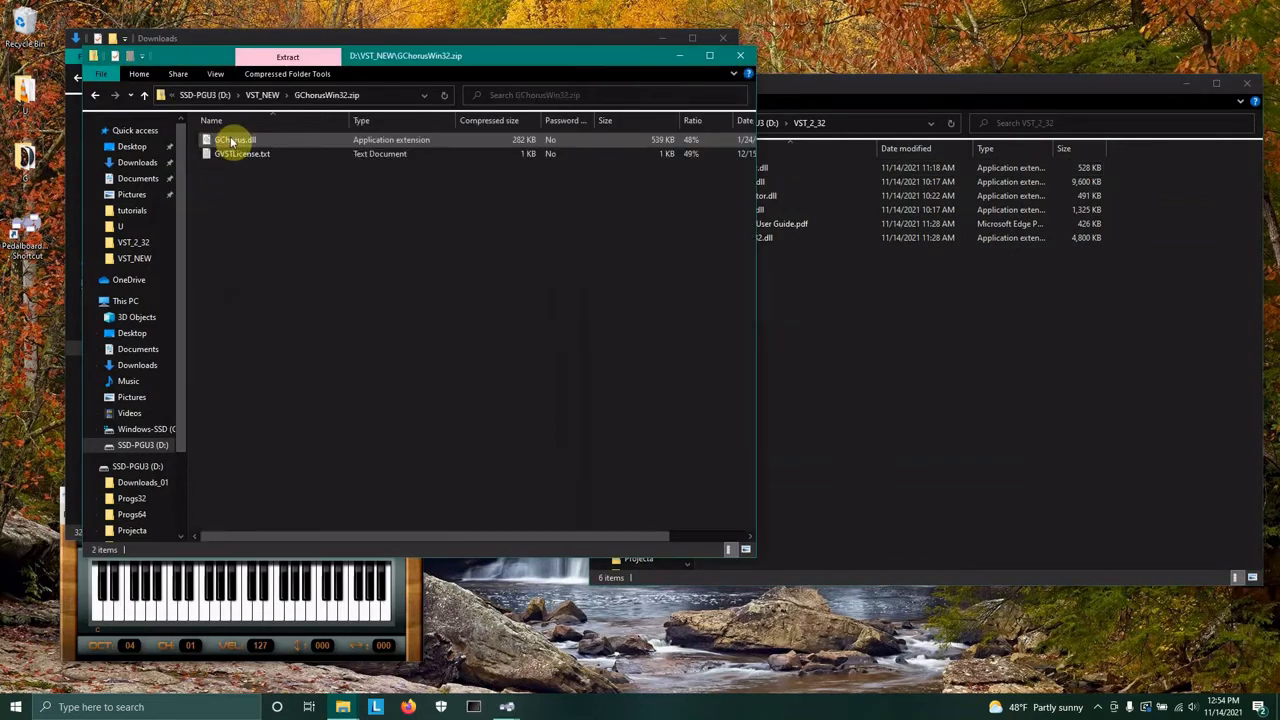
left_click_drag(248, 190, 920, 404)
Open GVSTLicense.txt from the GChorus archive to read the licence terms.
left_click(300, 349)
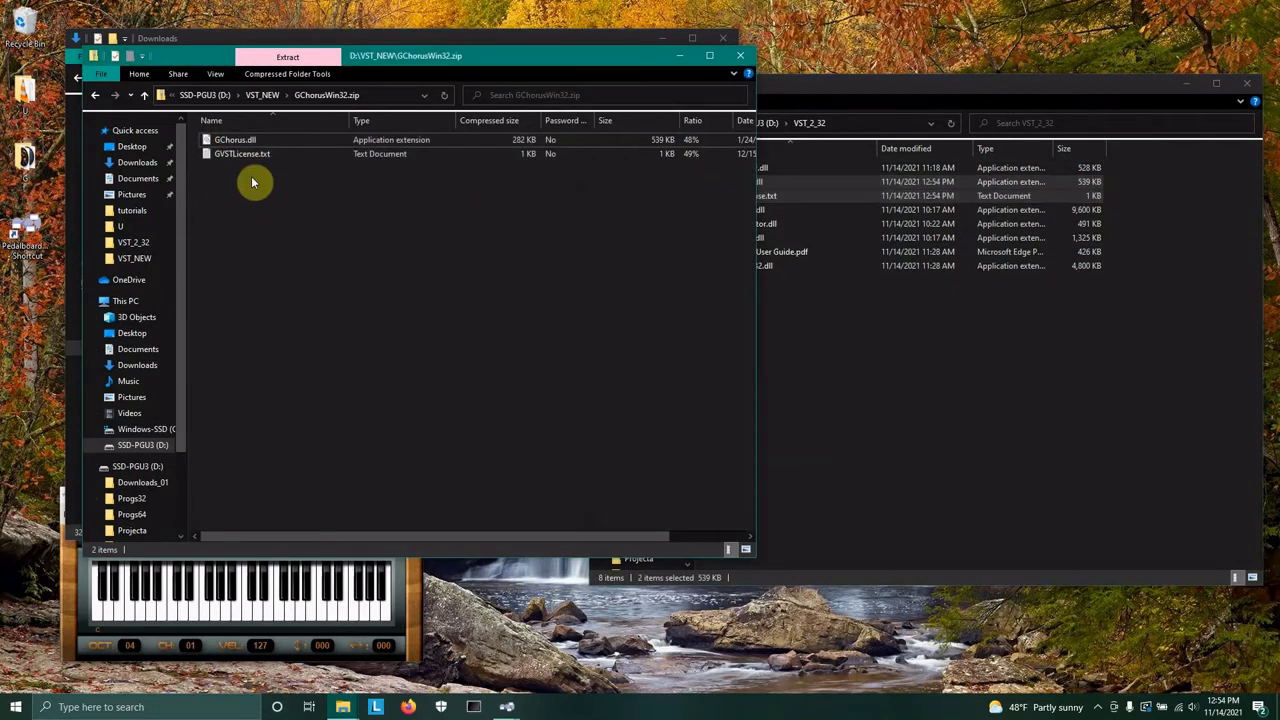
double_click(245, 154)
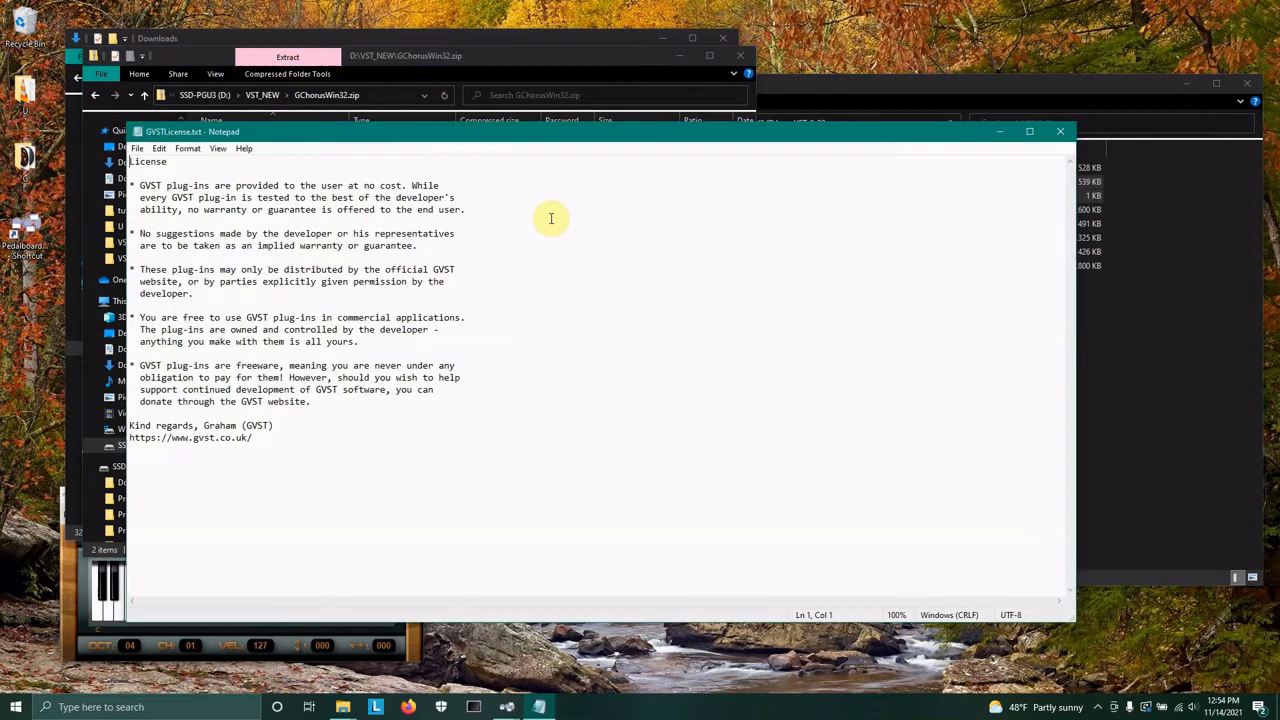
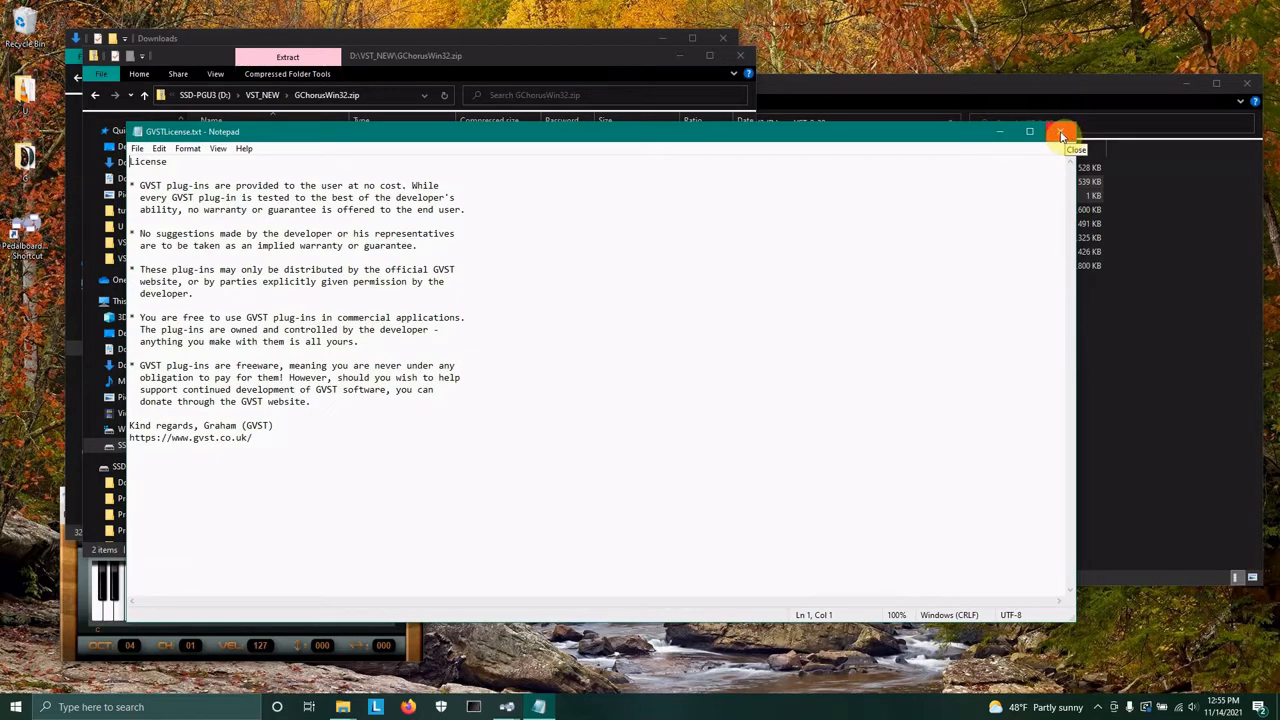
Close the licence file, open TAL-Chorus-LX_vst_32.zip in VST_NEW and browse its aaxplugin and installer contents.
left_click(1062, 135)
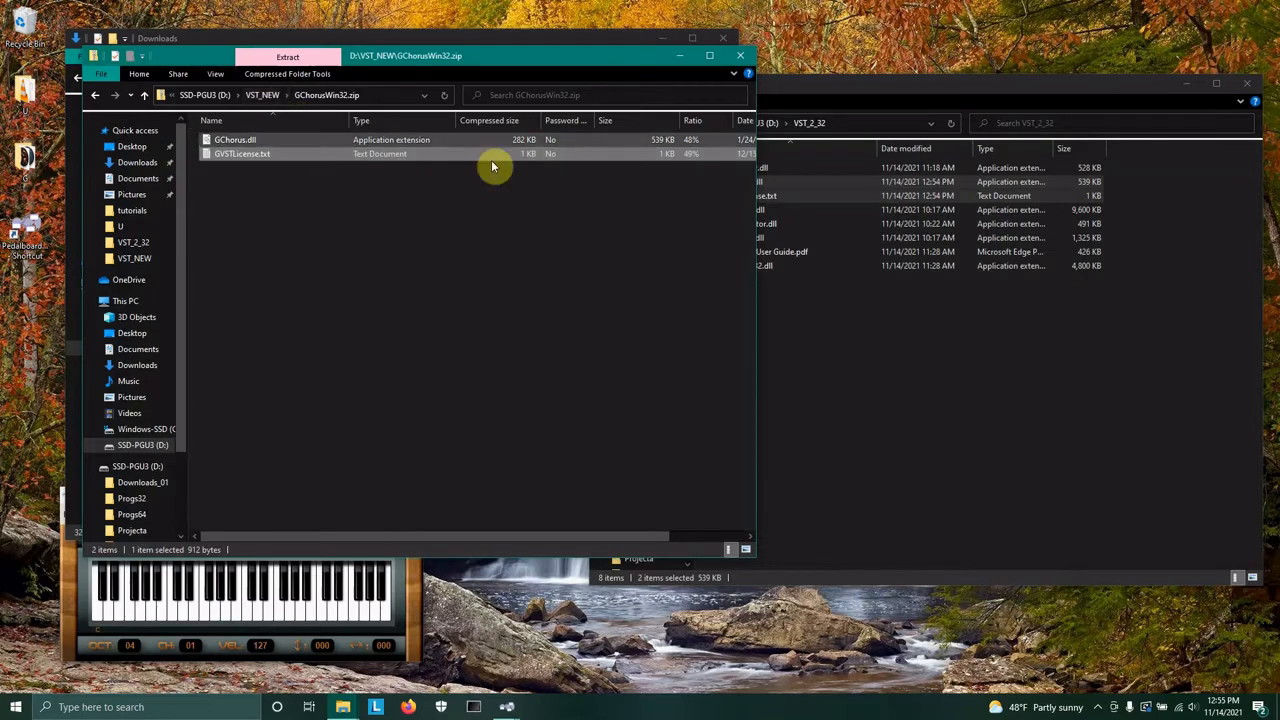
left_click(266, 95)
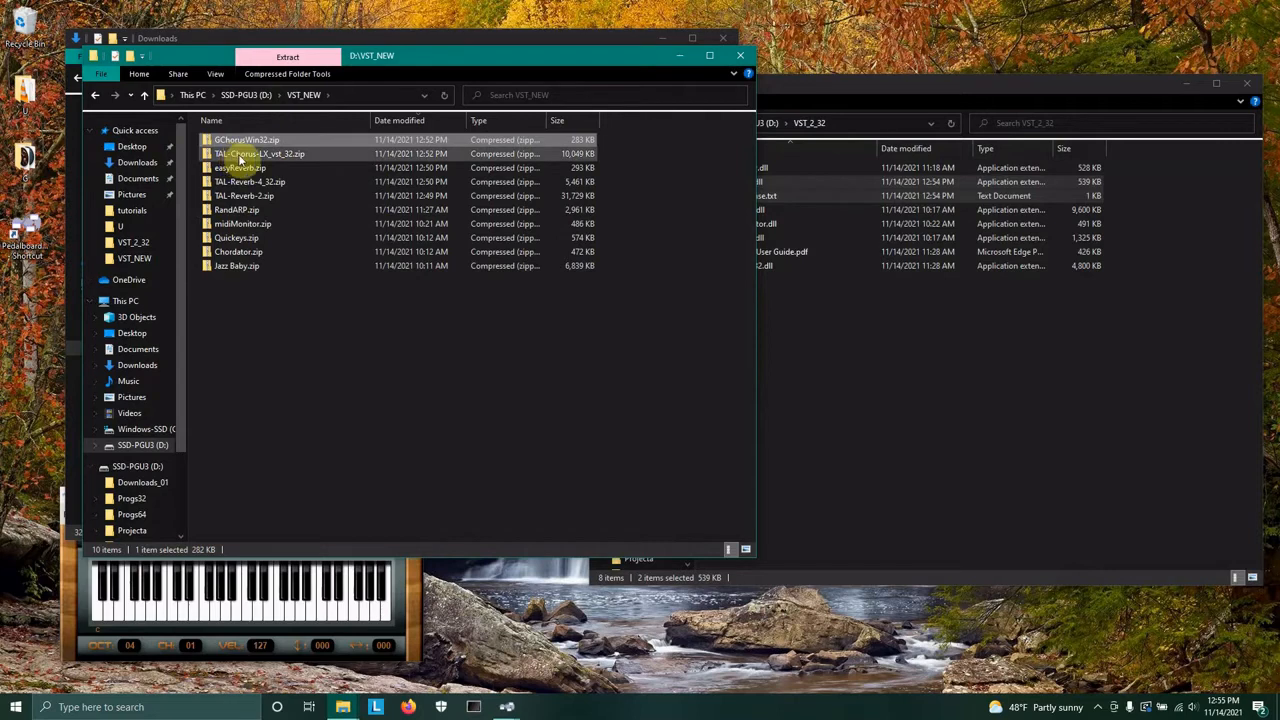
double_click(212, 155)
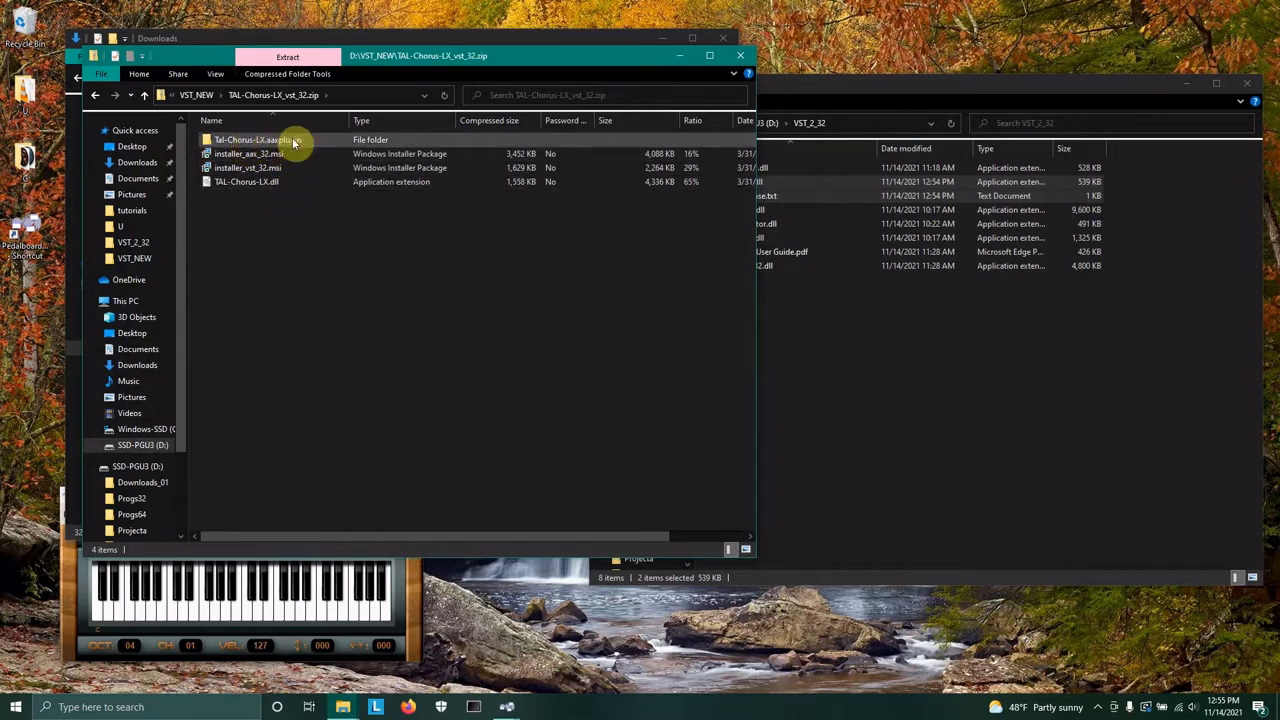
left_click(208, 142)
double_click(208, 142)
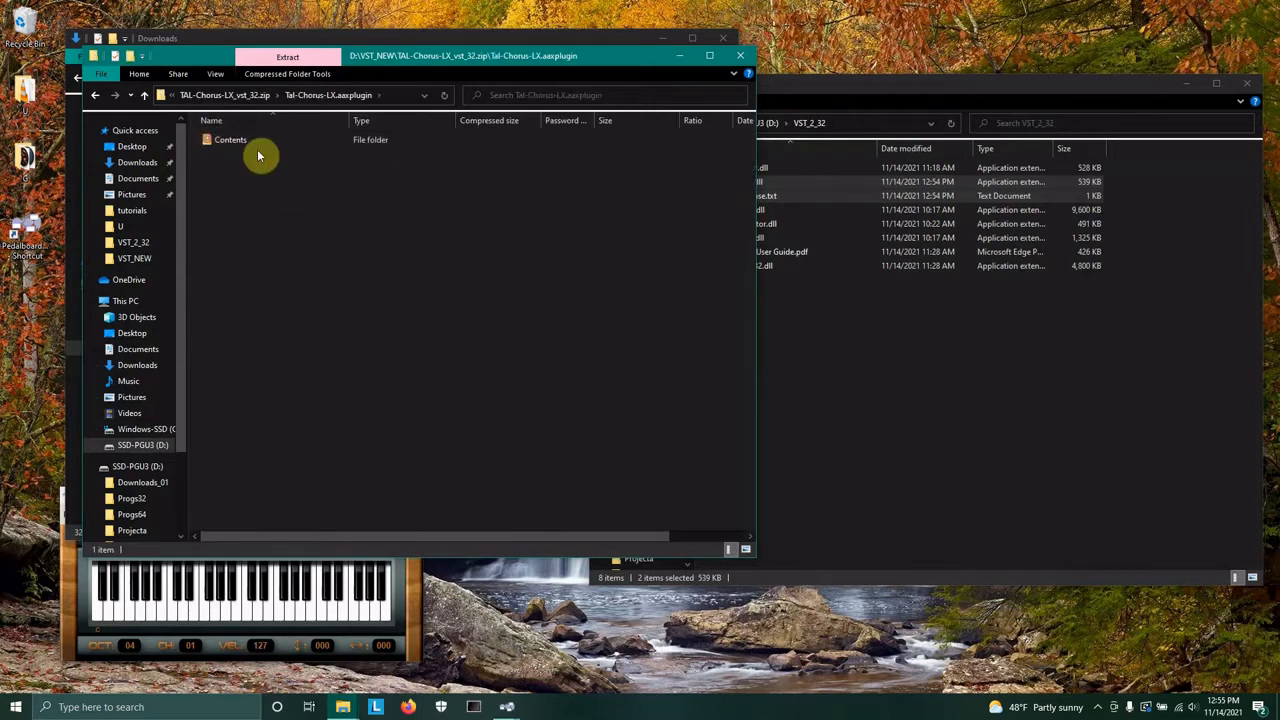
double_click(214, 139)
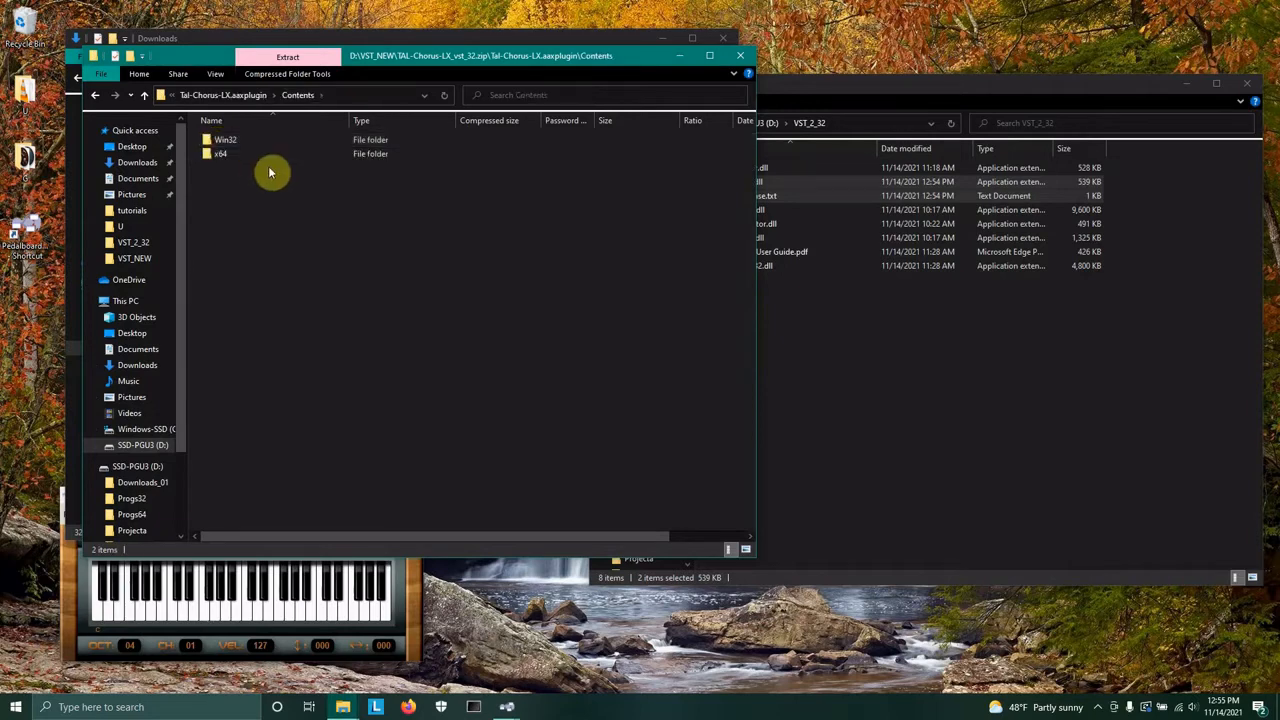
double_click(208, 156)
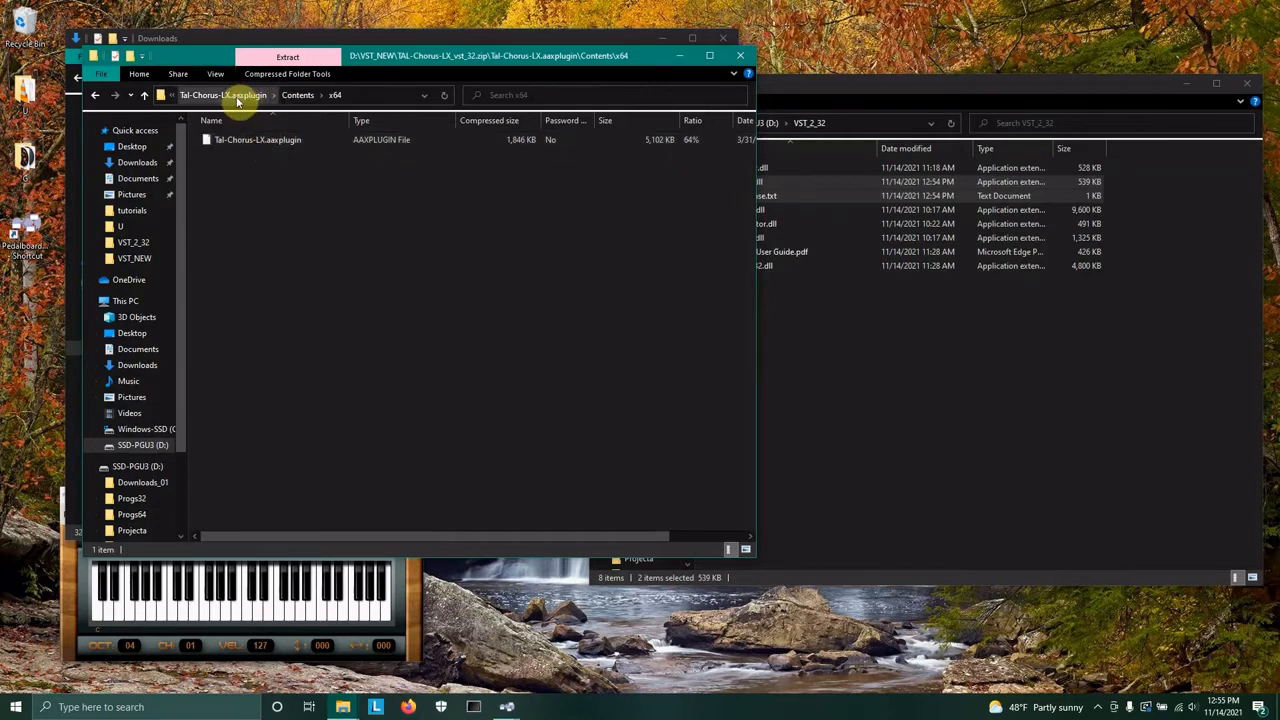
left_click(237, 97)
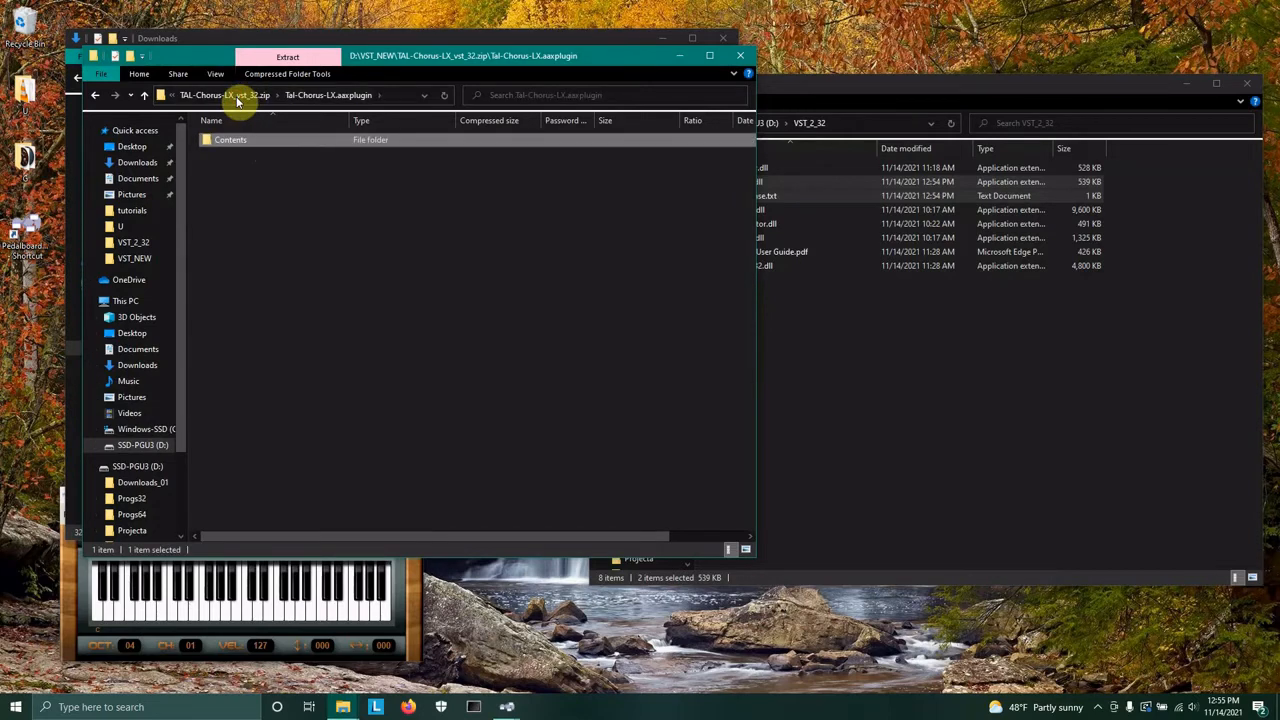
left_click(184, 97)
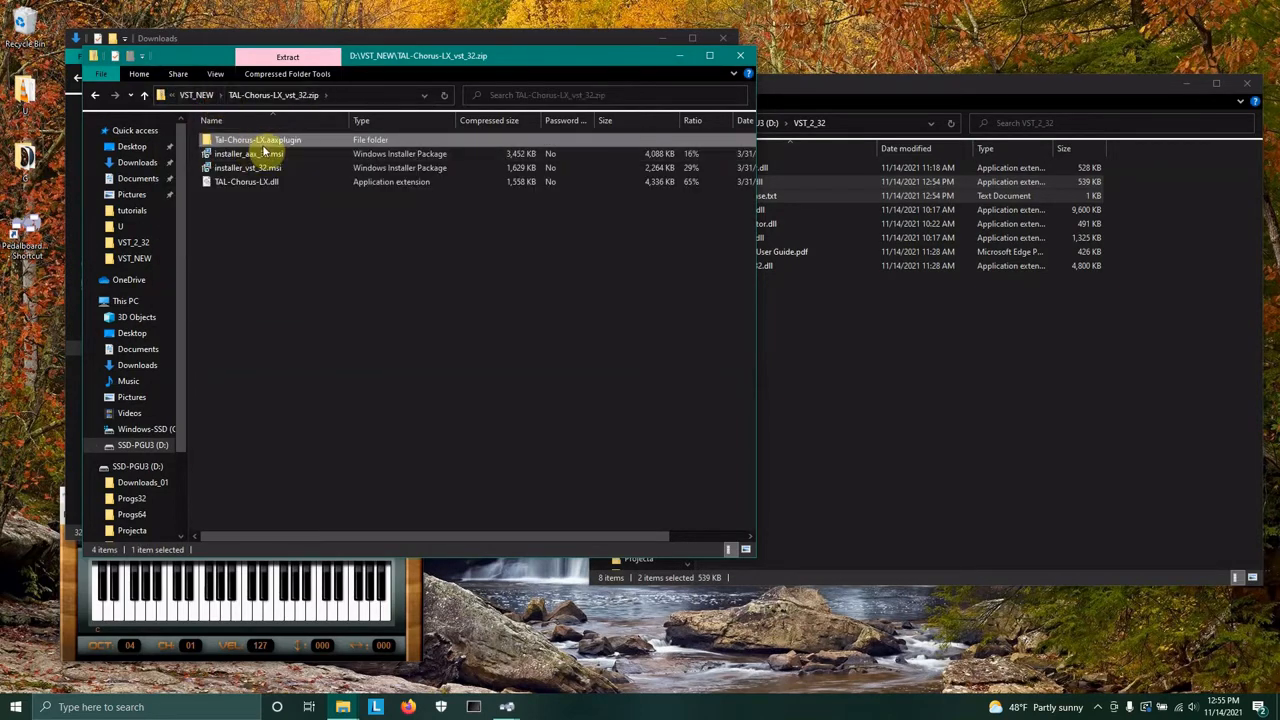
left_click(256, 168)
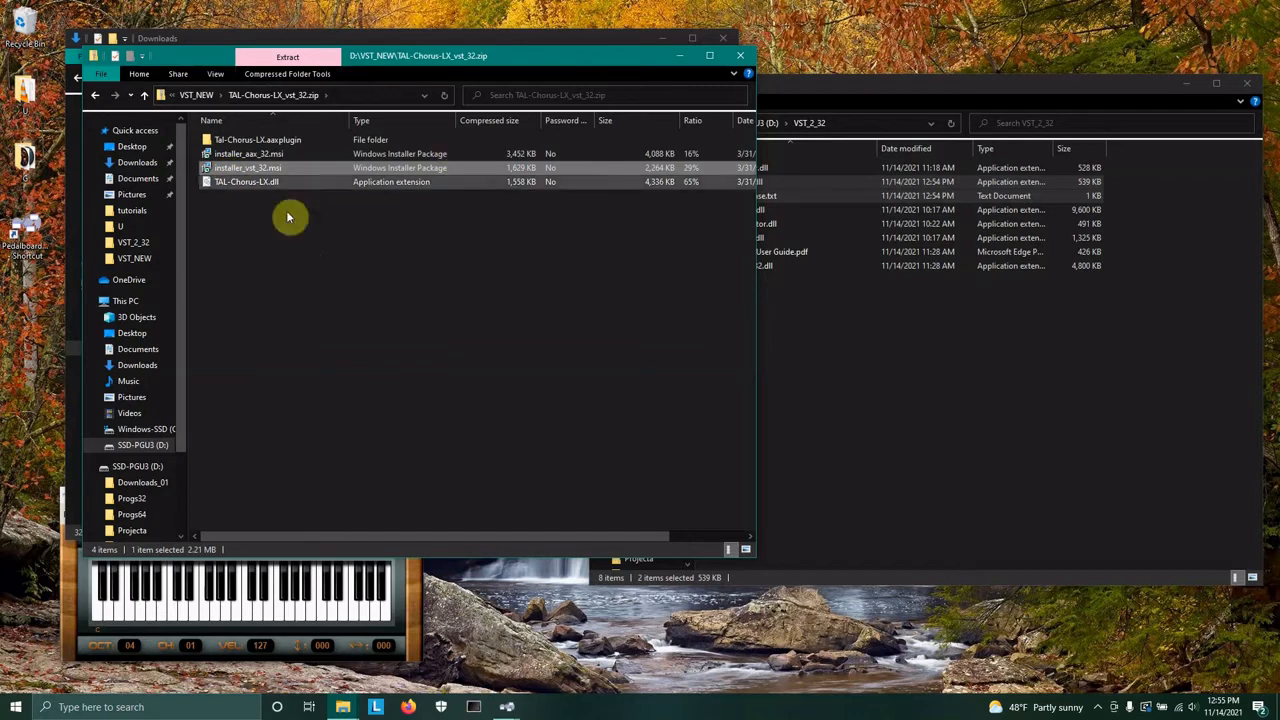
left_click(266, 271)
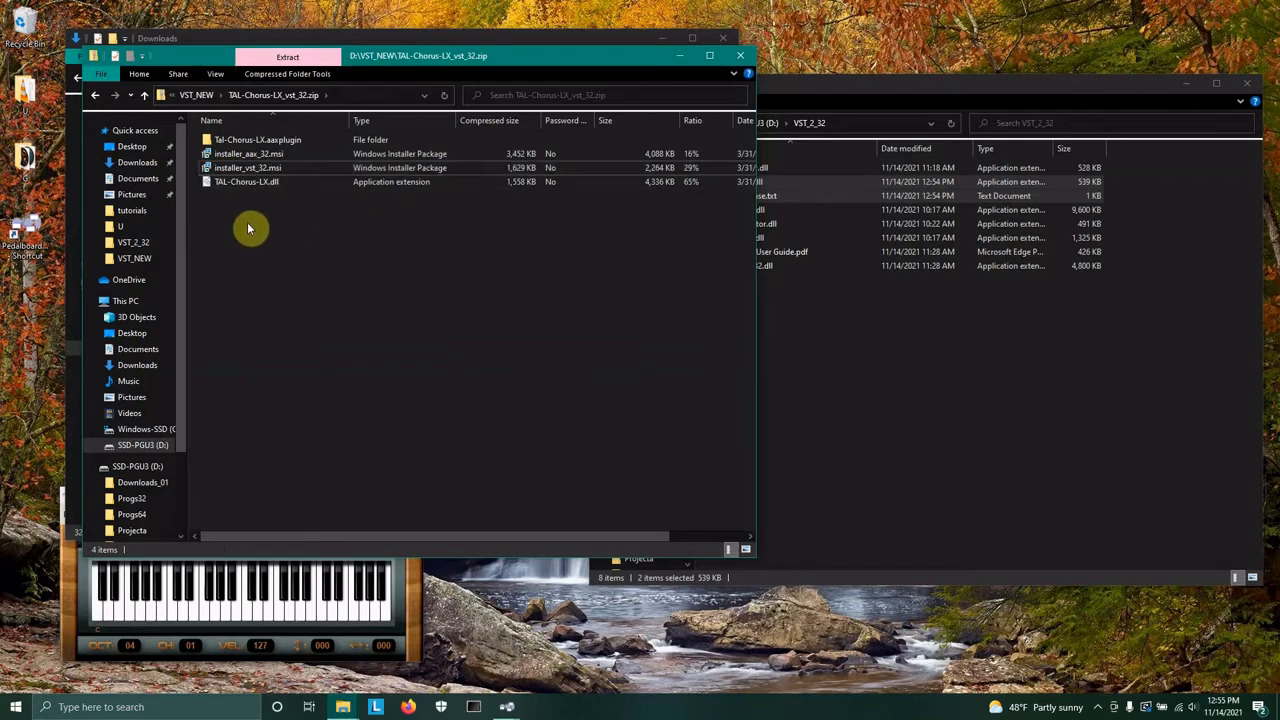
Copy TAL-Chorus-LX.dll into the VST_2_32 folder, then delete that copy again.
left_click(963, 370)
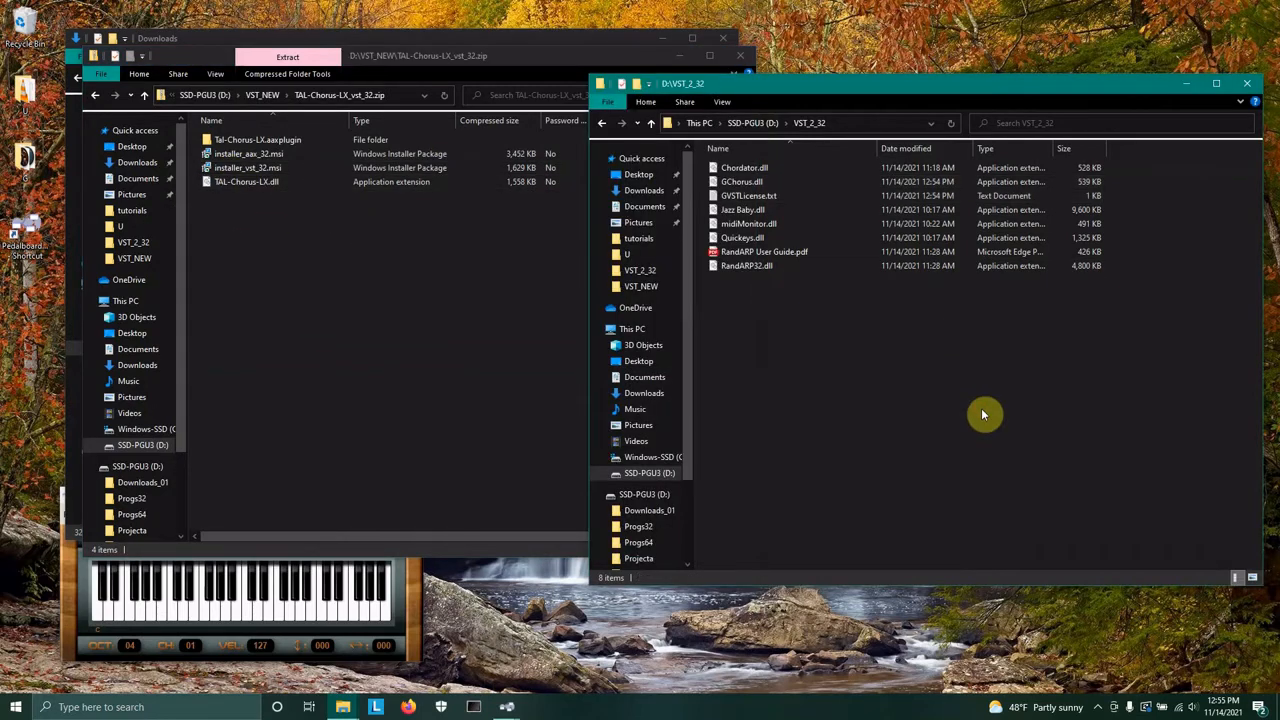
left_click(215, 190)
left_click(1062, 445)
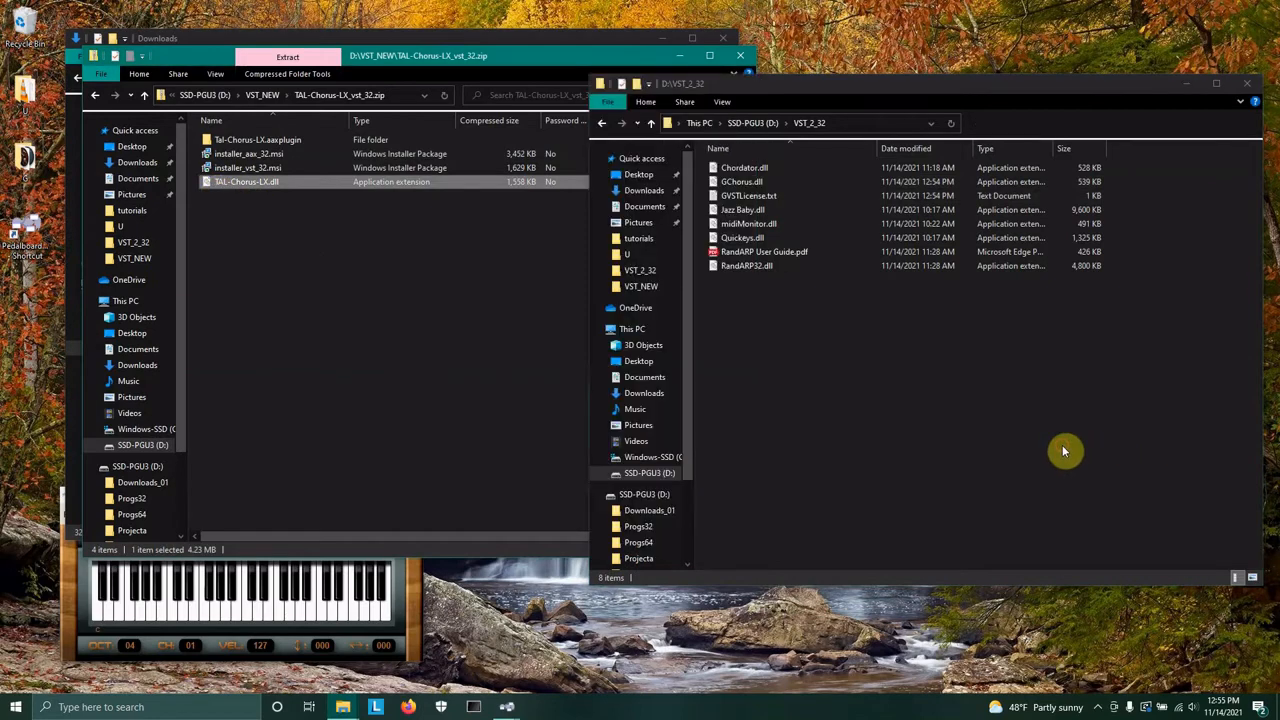
left_click(257, 187)
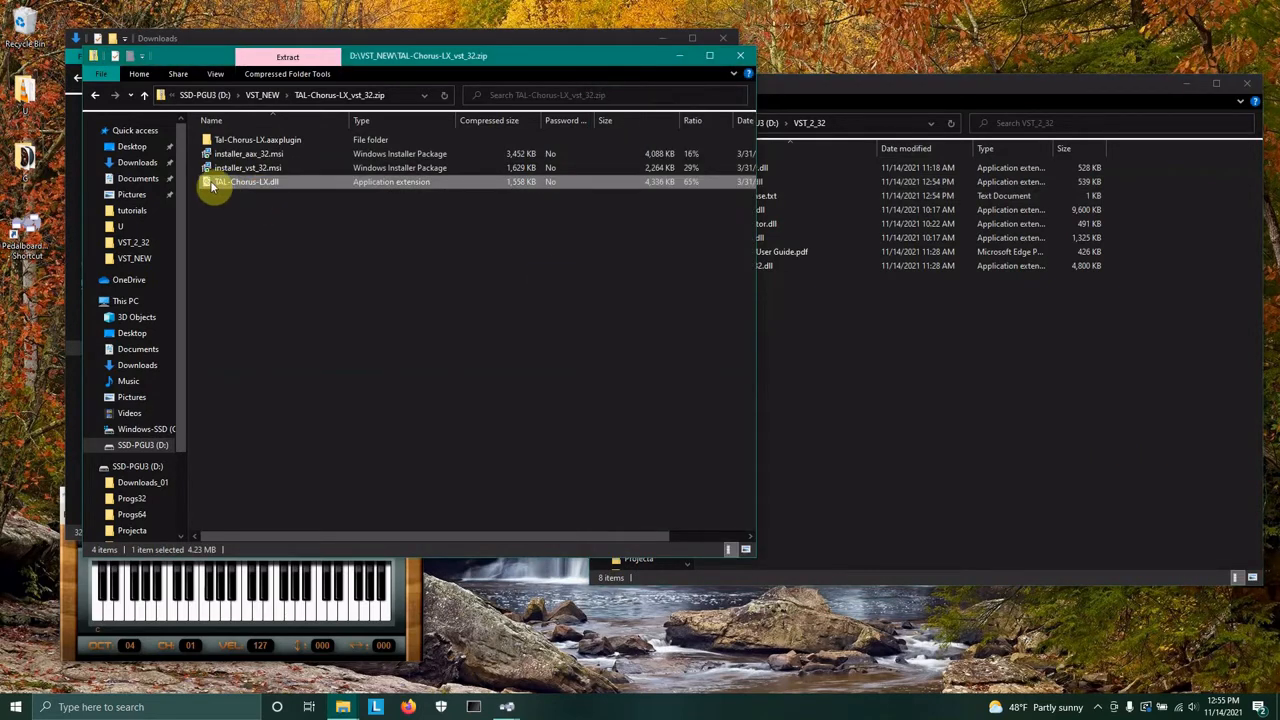
left_click_drag(212, 186, 955, 420)
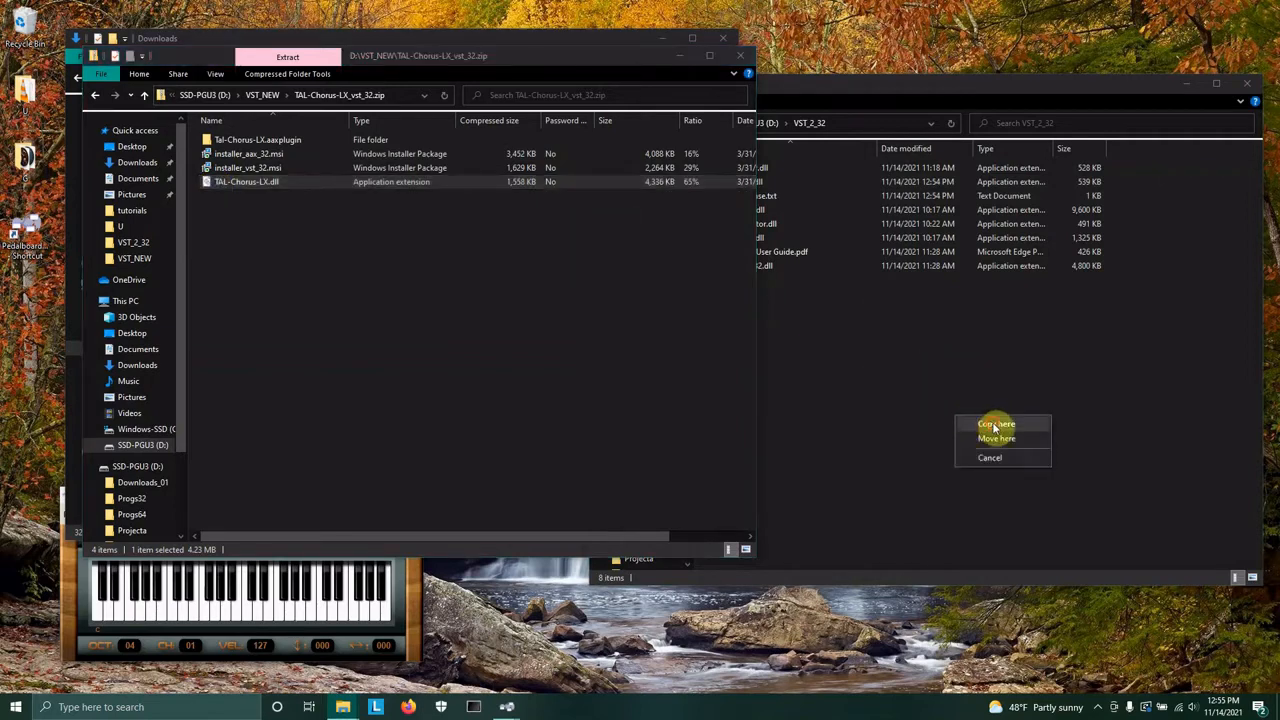
left_click(995, 424)
left_click(246, 280)
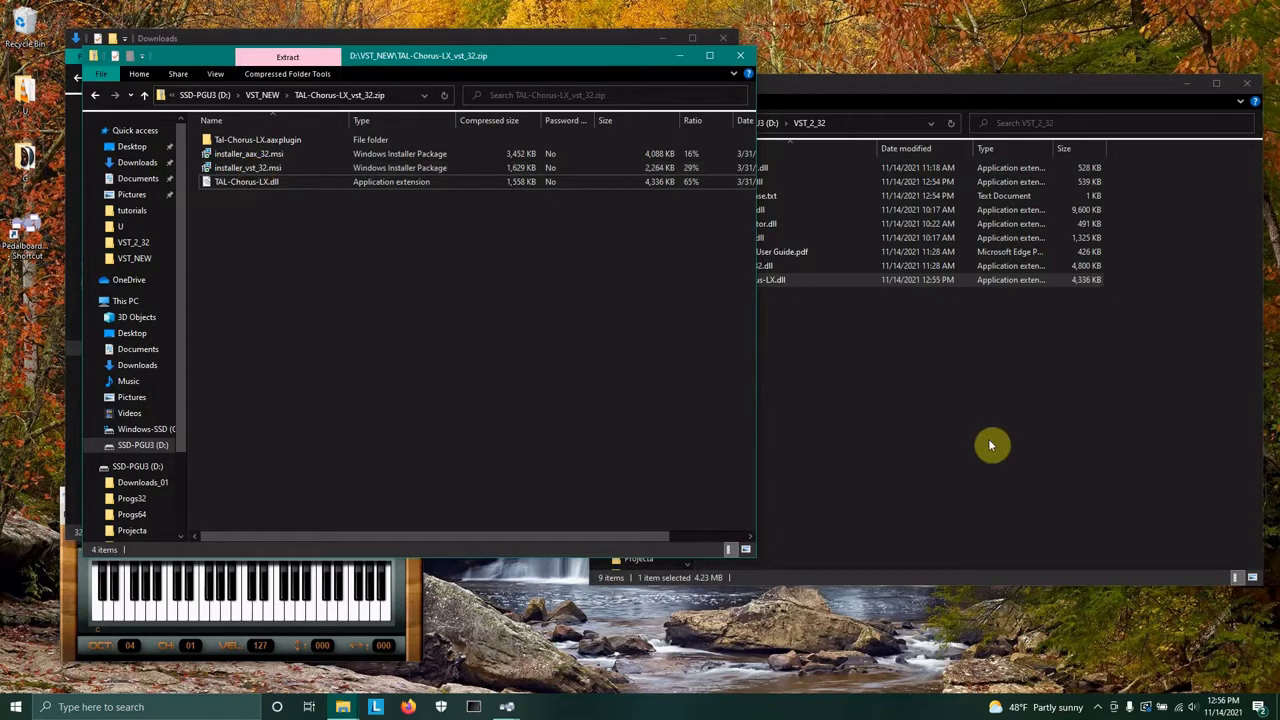
left_click(927, 417)
left_click(727, 283)
key("Delete")
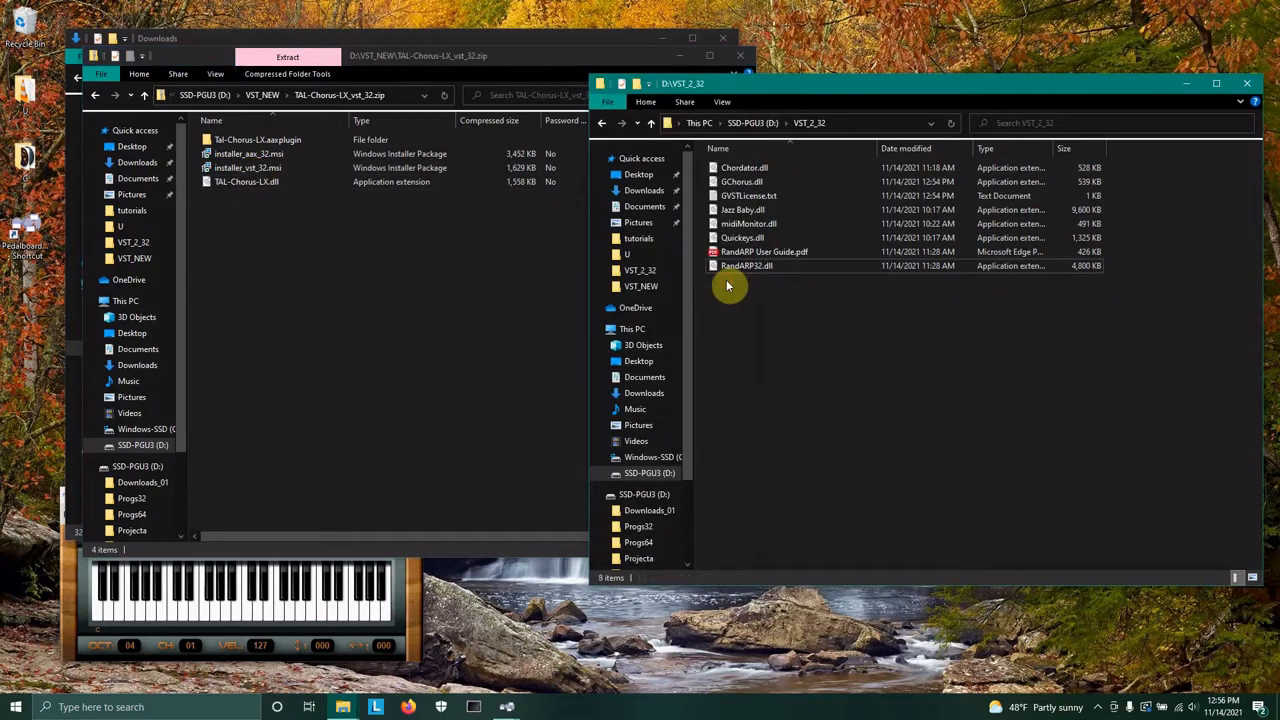
Launch installer_vst_32.msi and advance past the welcome and licence agreement pages.
left_click(256, 356)
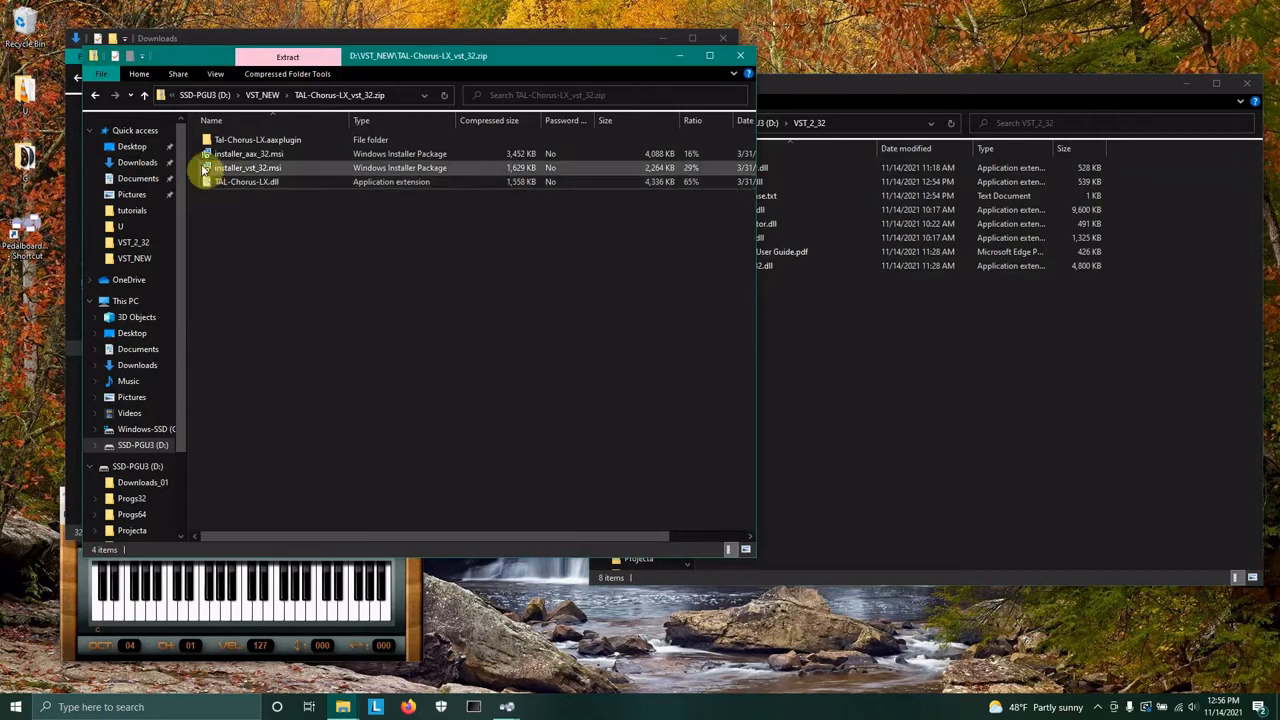
double_click(211, 168)
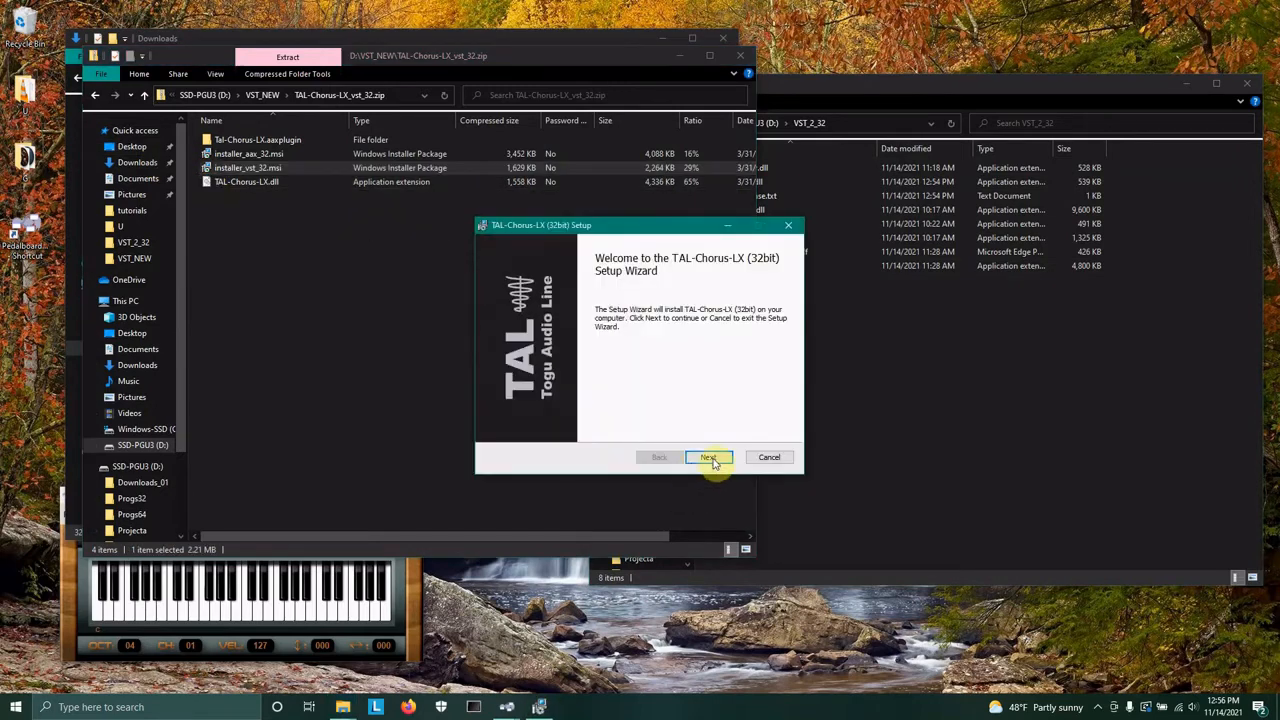
left_click(708, 457)
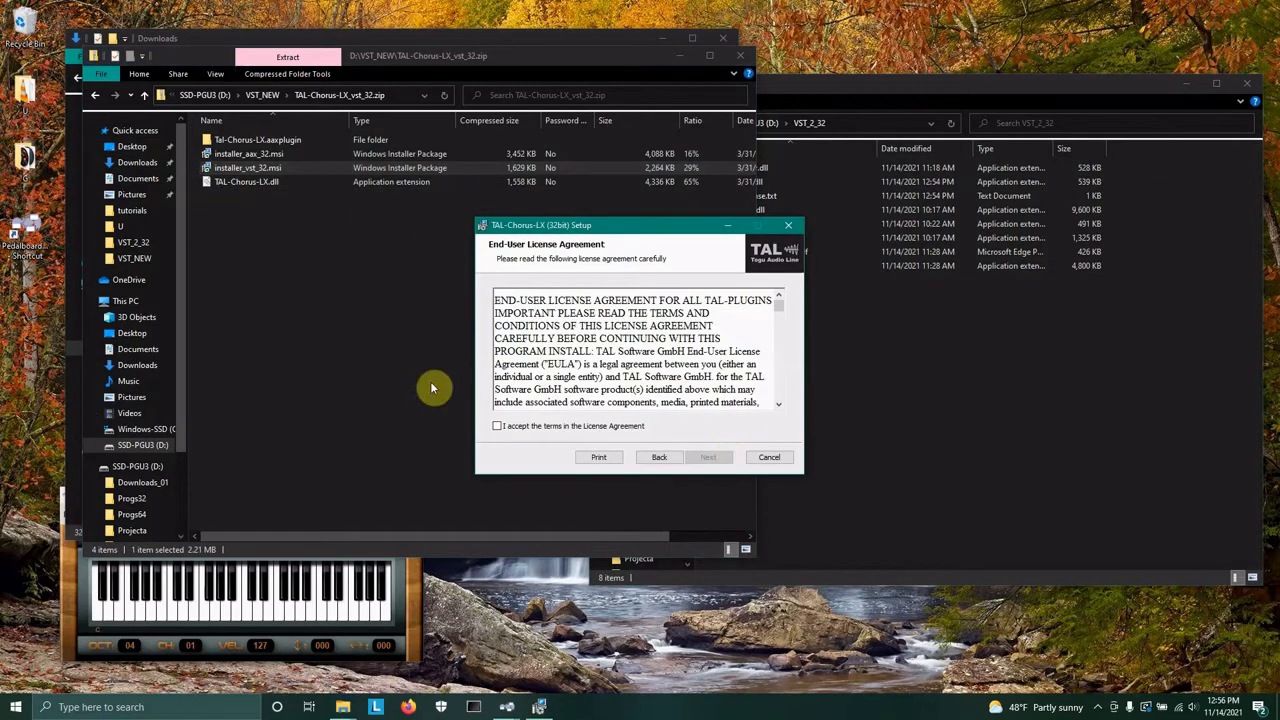
left_click(706, 457)
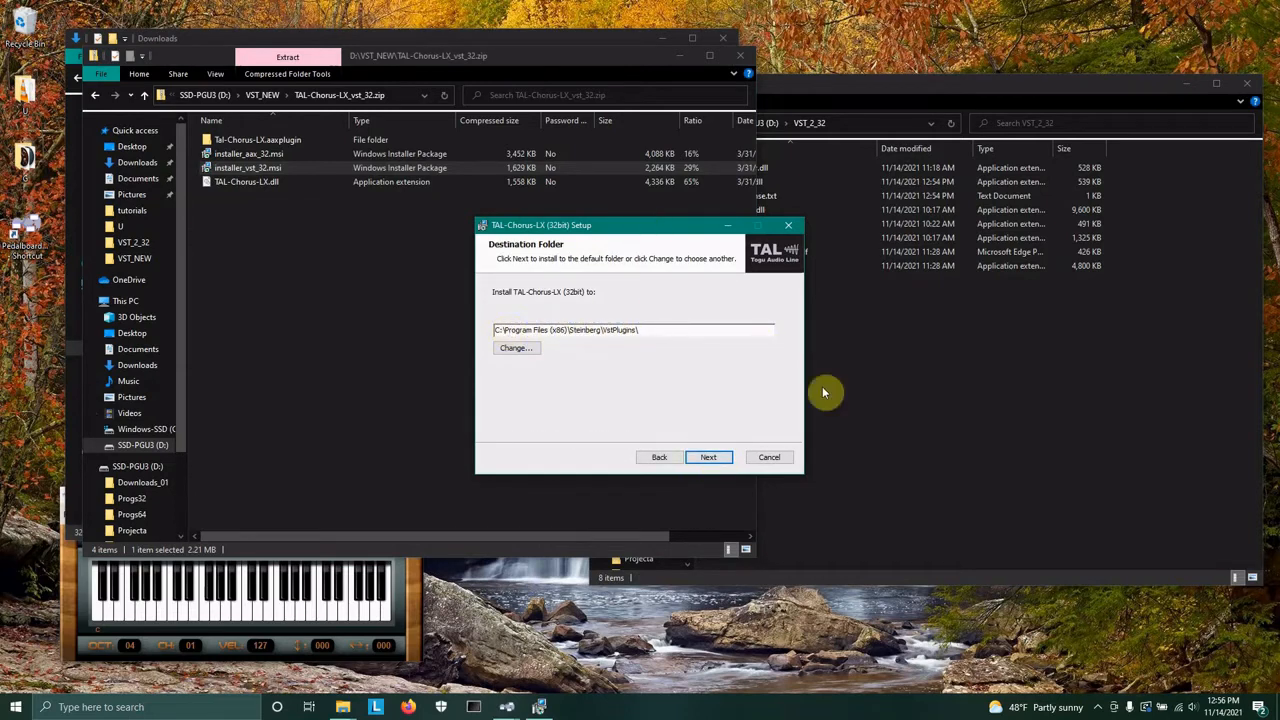
Clear the installer's destination path and copy the D:\VST_2_32 address from the folder window.
left_click_drag(624, 225, 392, 401)
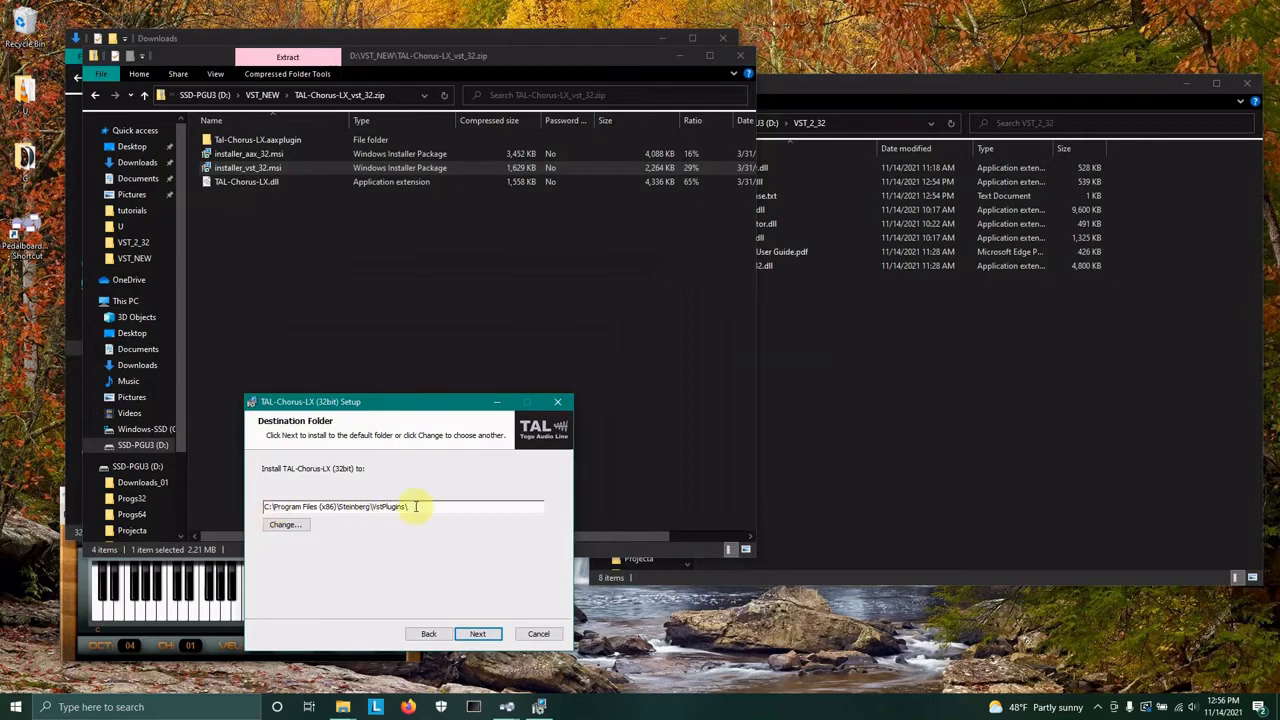
left_click_drag(416, 506, 257, 507)
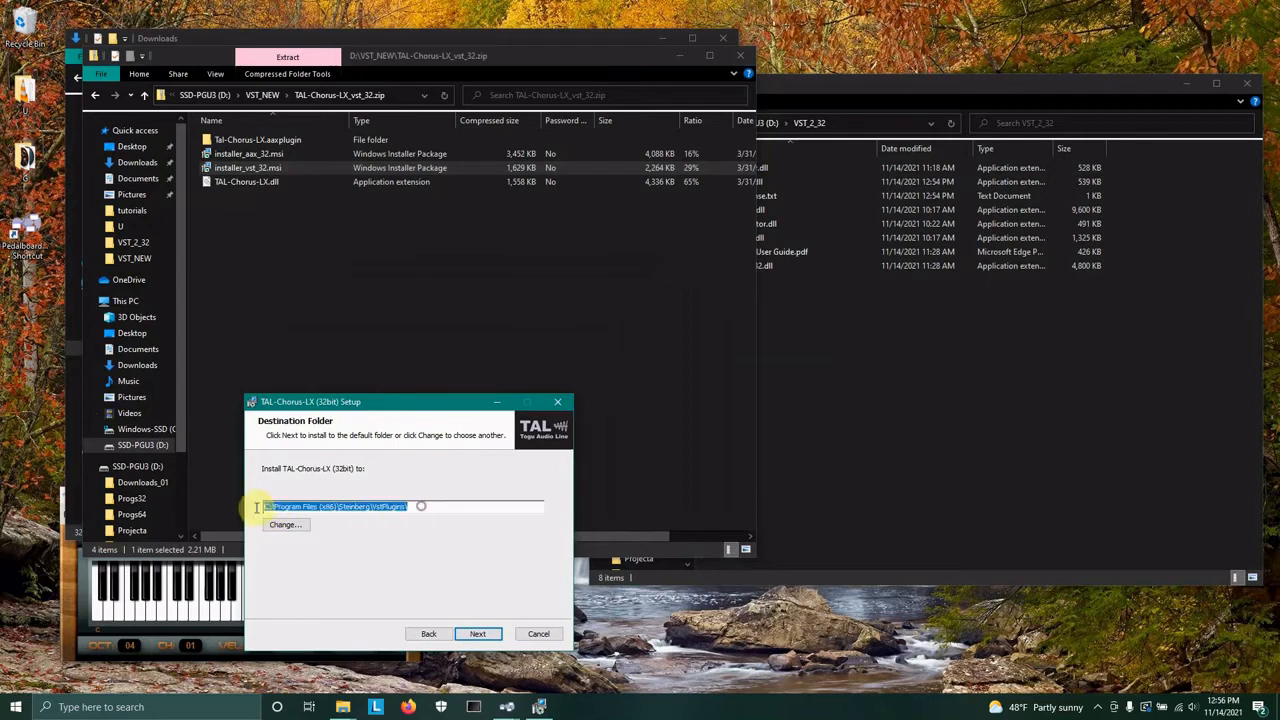
left_click(366, 507)
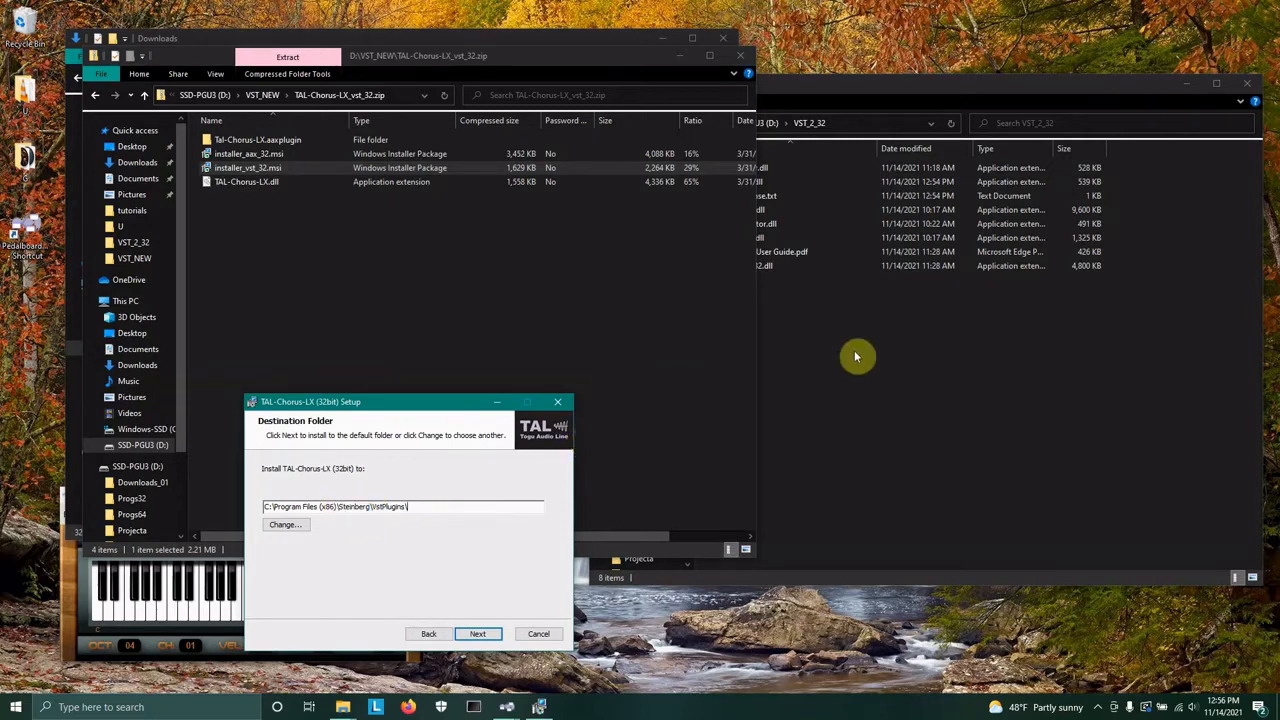
left_click(873, 96)
left_click(697, 124)
right_click(697, 125)
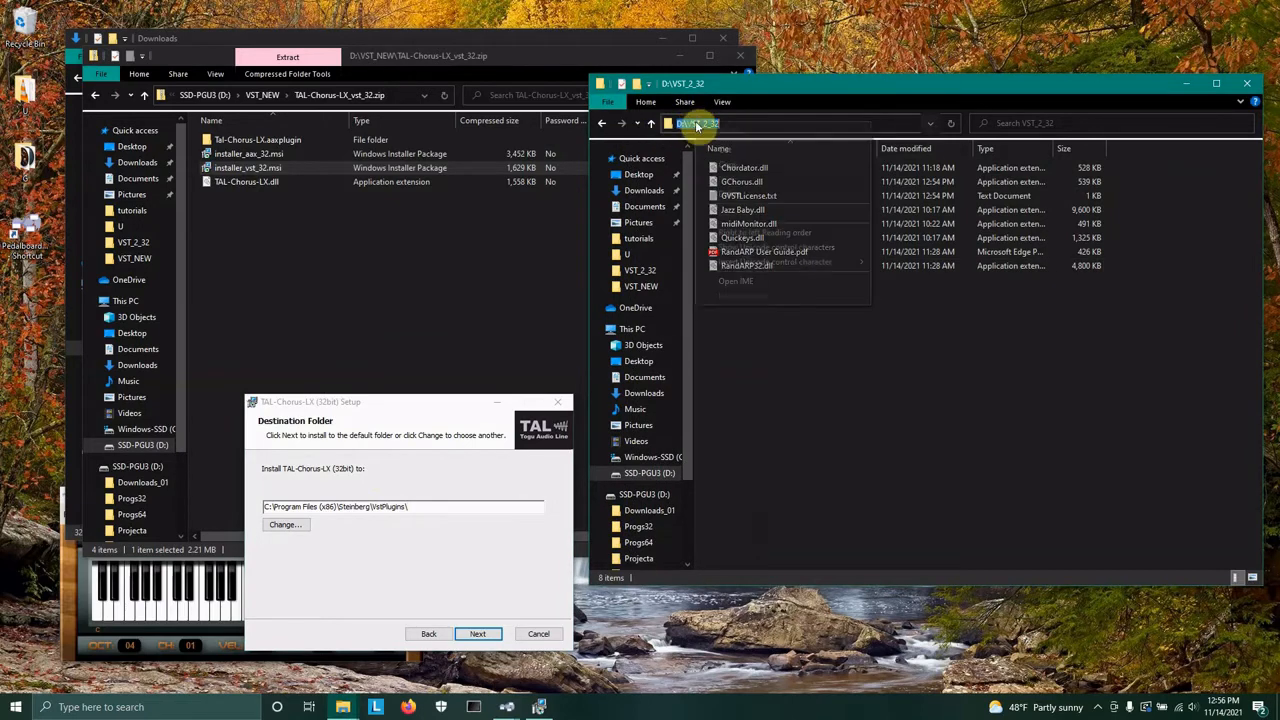
left_click(441, 505)
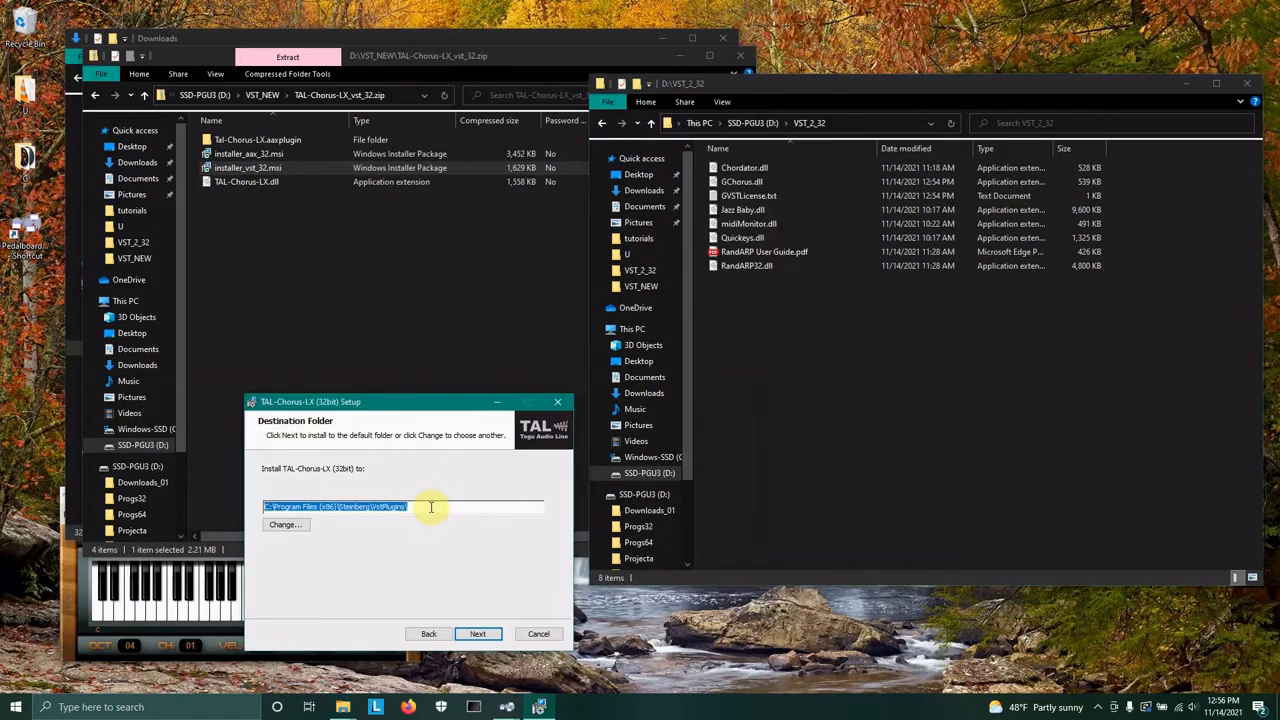
key("BackSpace")
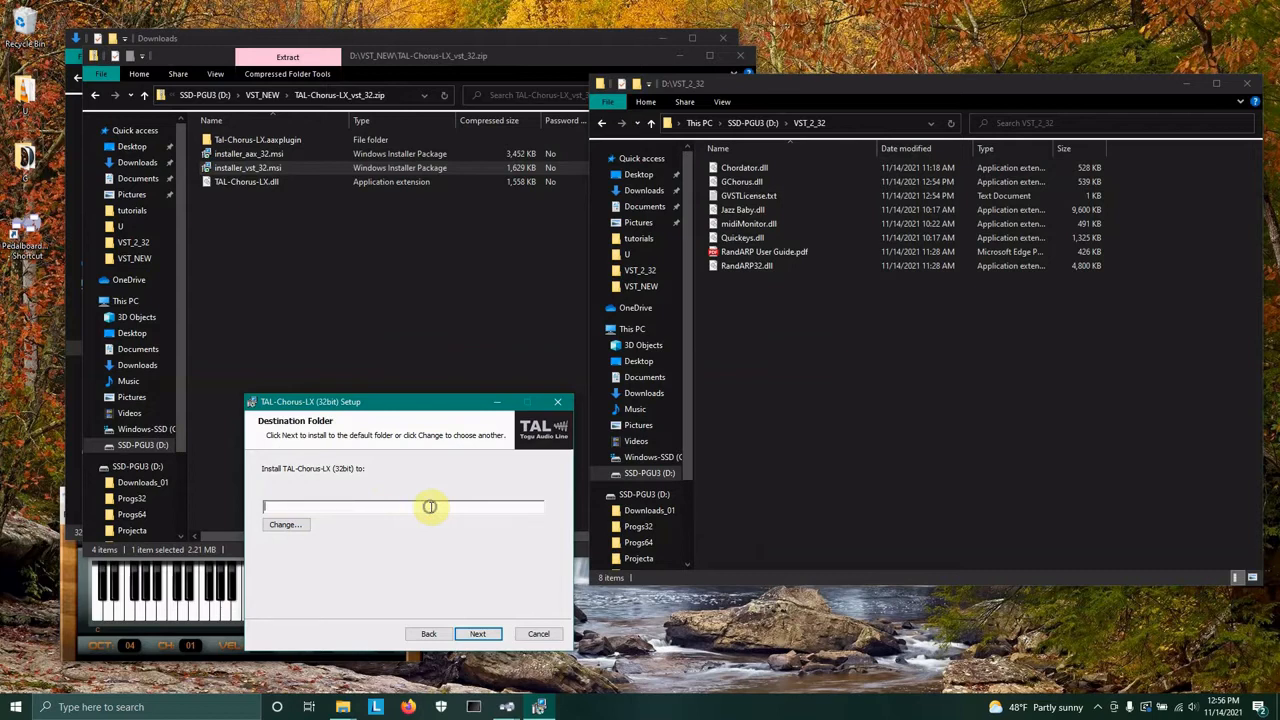
left_click(871, 124)
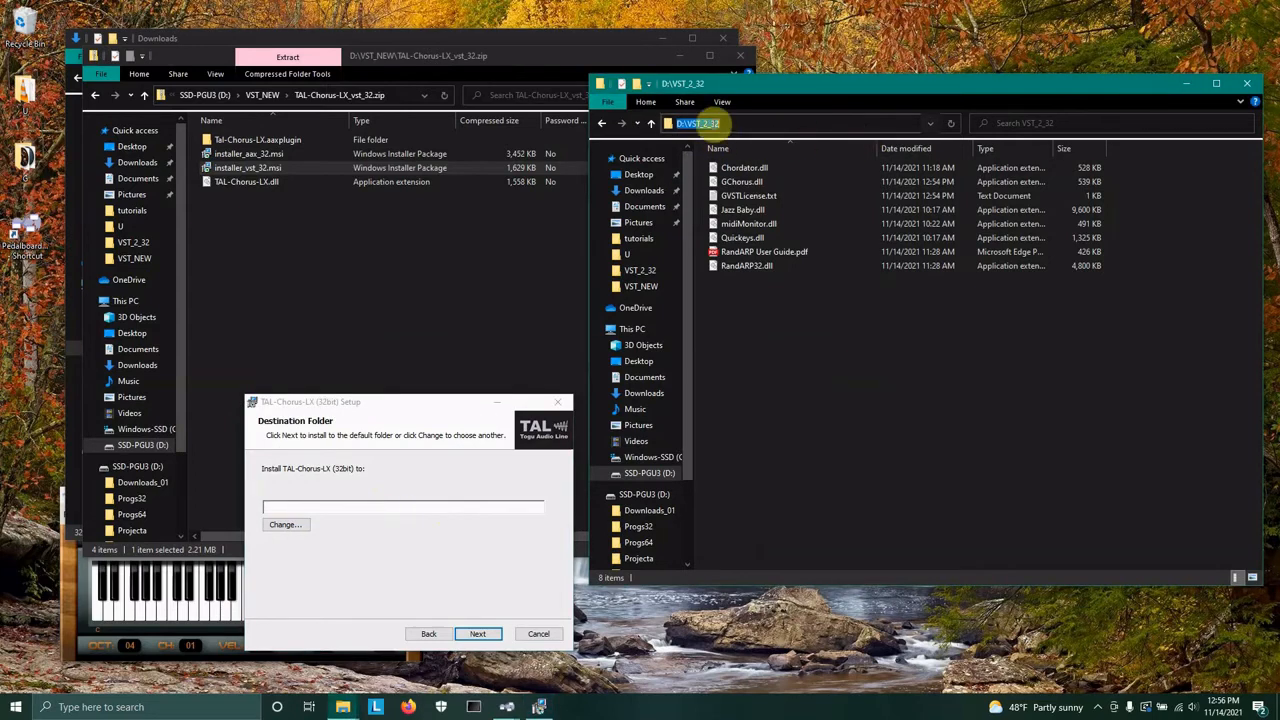
right_click(712, 141)
left_click(729, 172)
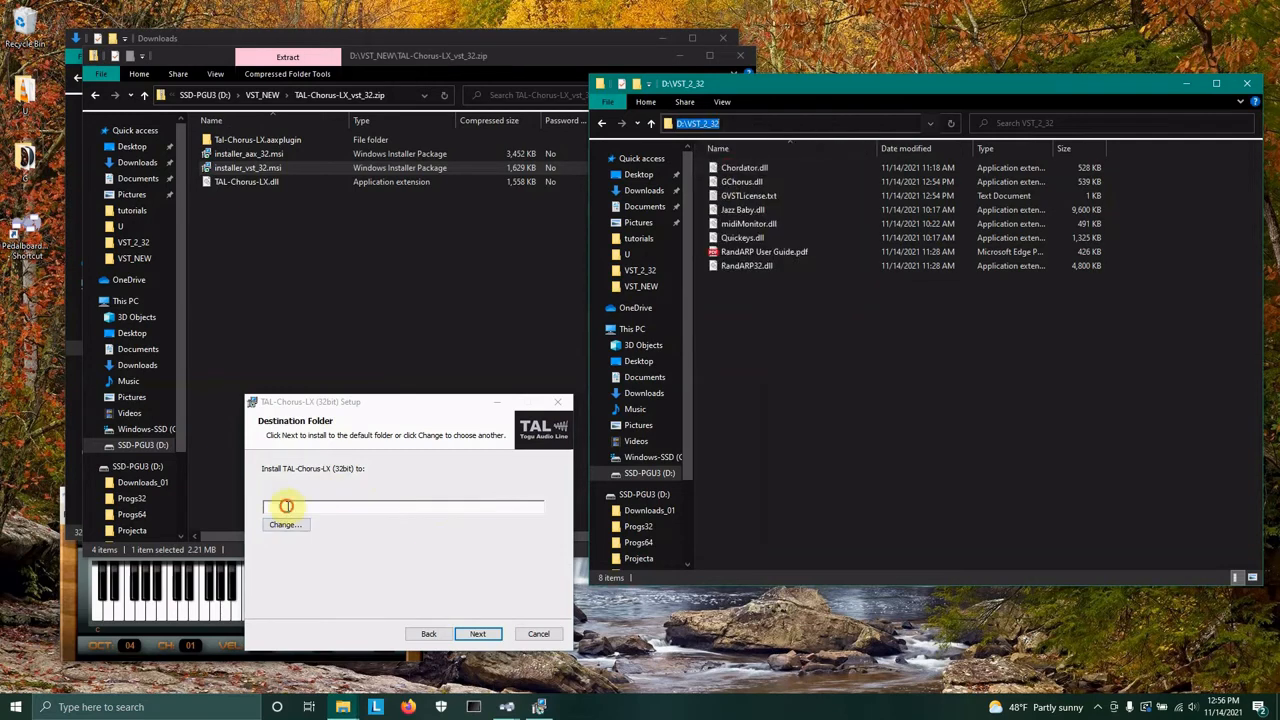
Change the installer's destination folder to D:\VST_2_32\.
left_click(286, 506)
left_click(284, 525)
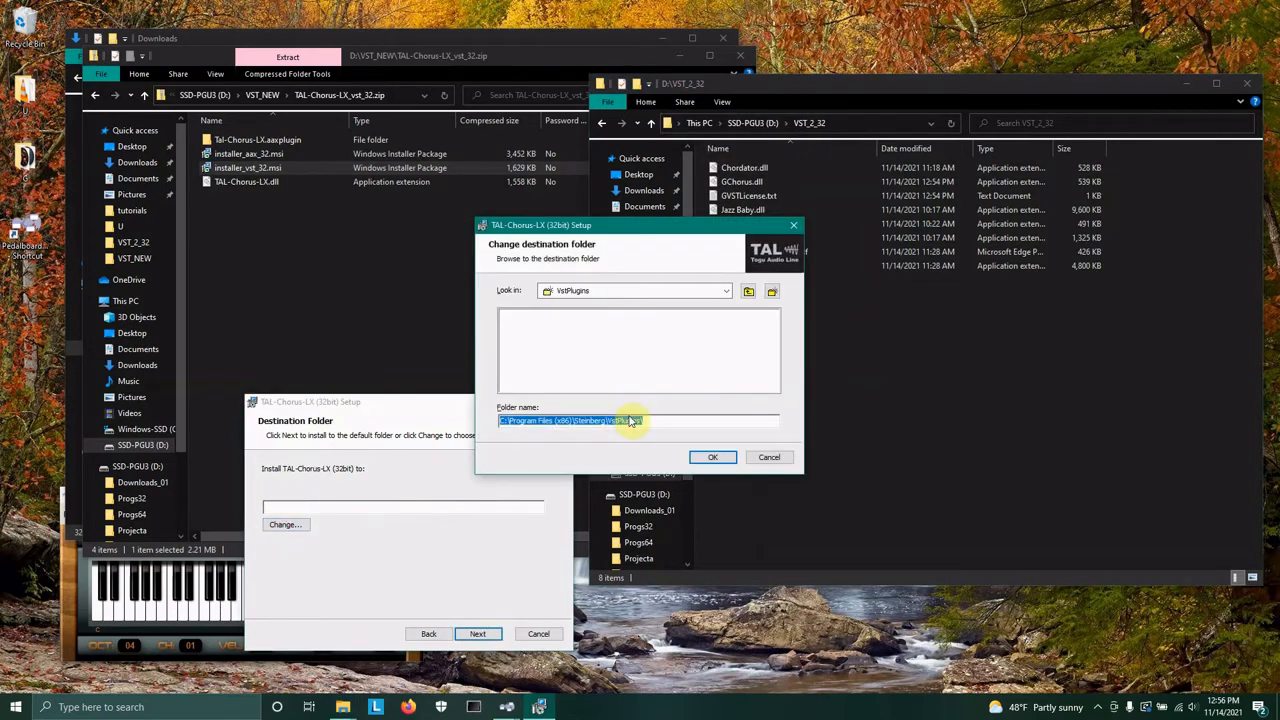
key("ctrl+v")
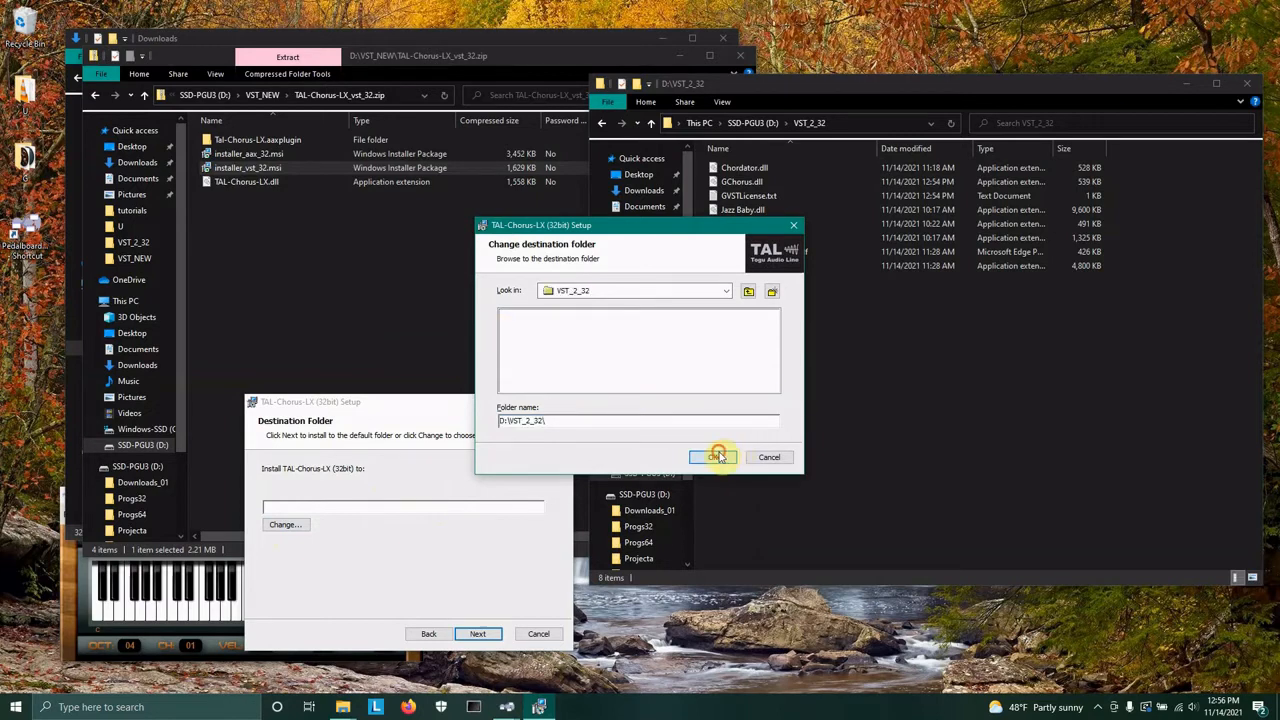
left_click(718, 456)
Install TAL-Chorus-LX (32bit) into that folder, finish the setup and bring the VST_2_32 window forward.
left_click(480, 634)
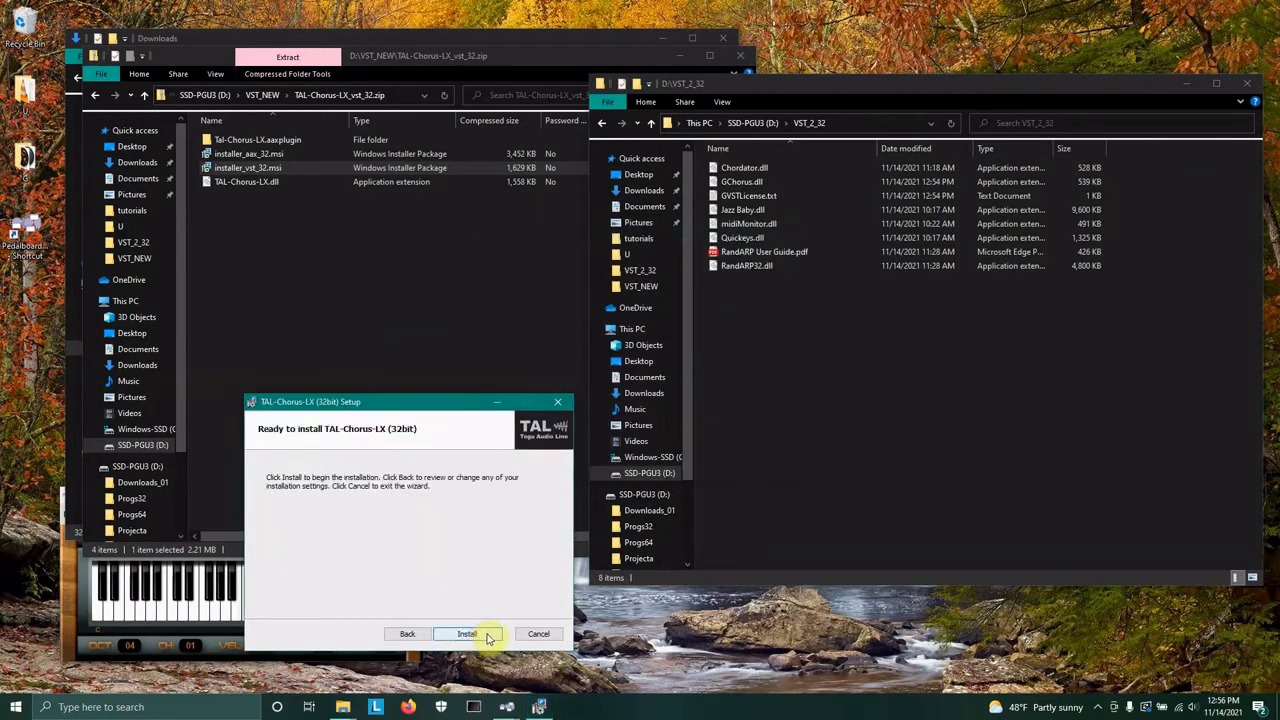
left_click(470, 634)
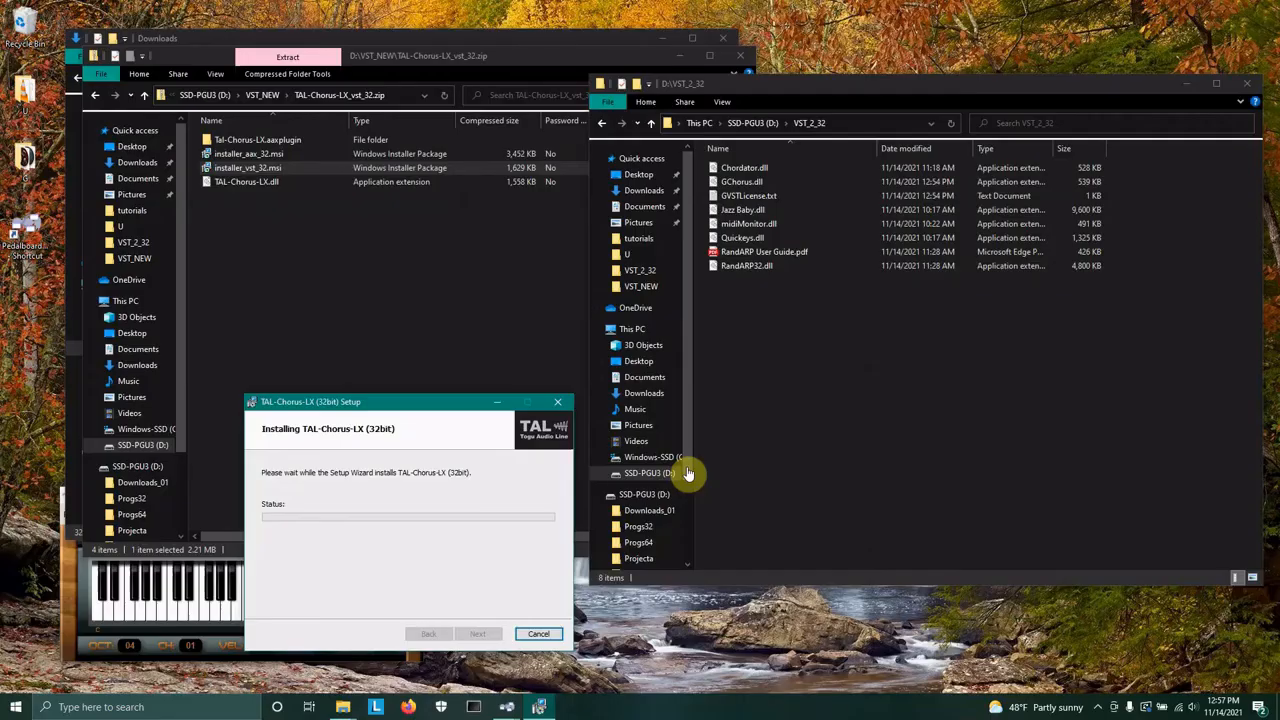
left_click(477, 634)
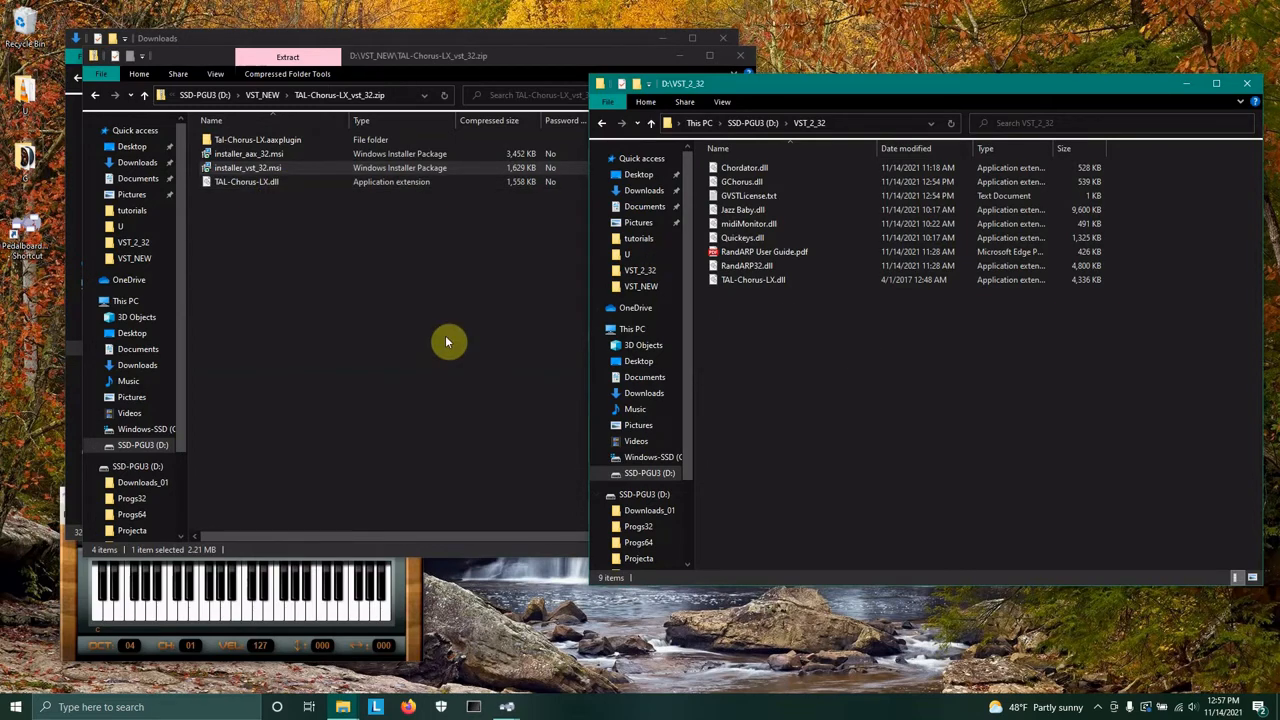
left_click(322, 370)
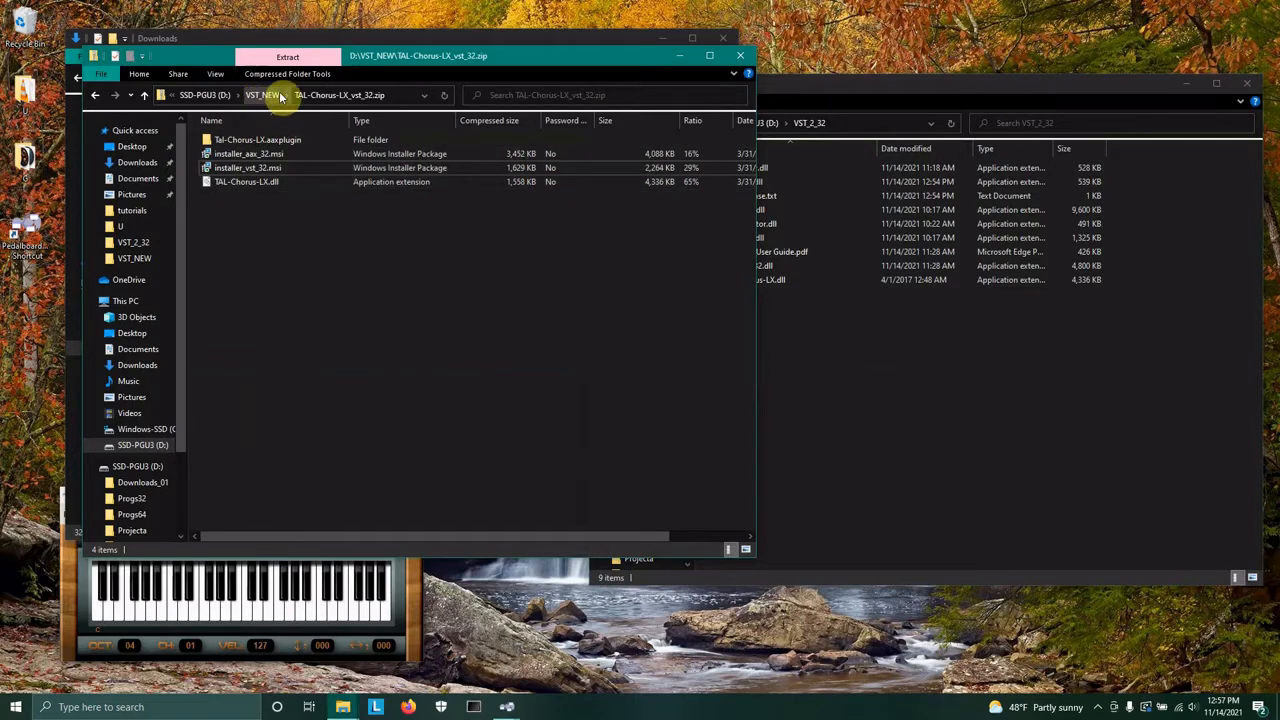
left_click(1068, 461)
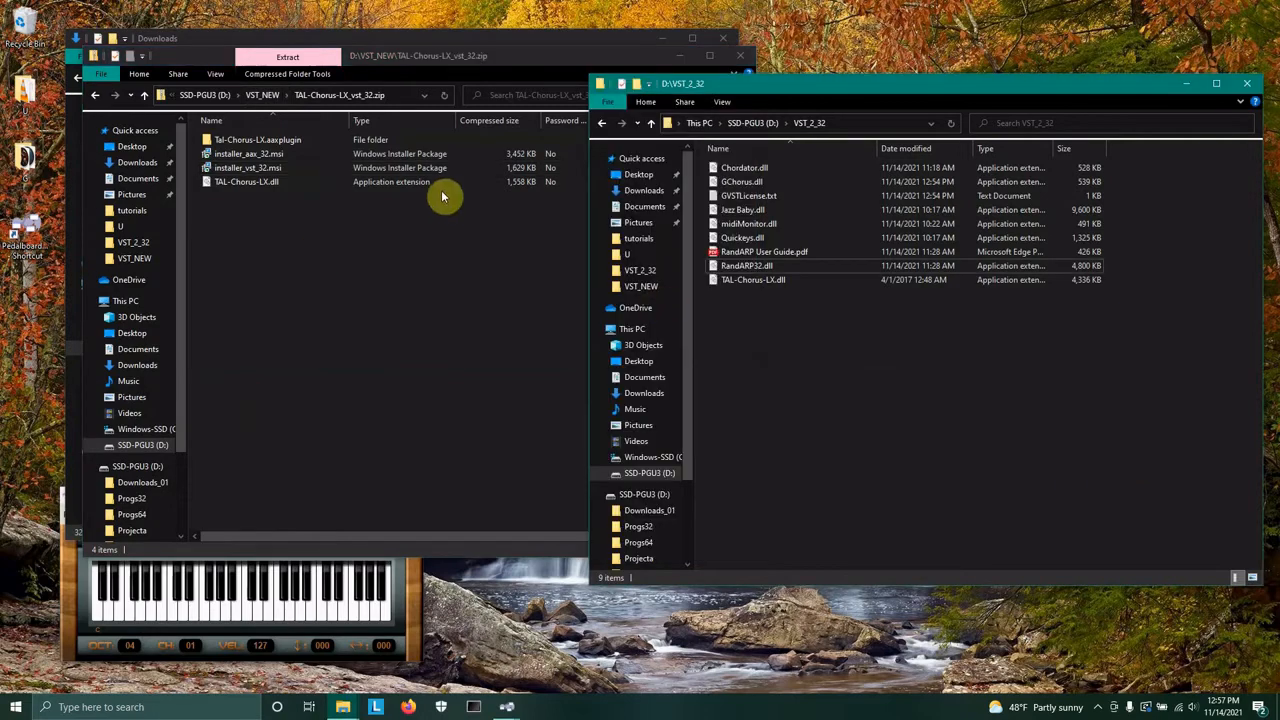
Open easyReverb.zip from VST_NEW and copy easyReverb.dll into the VST_2_32 folder.
left_click(262, 94)
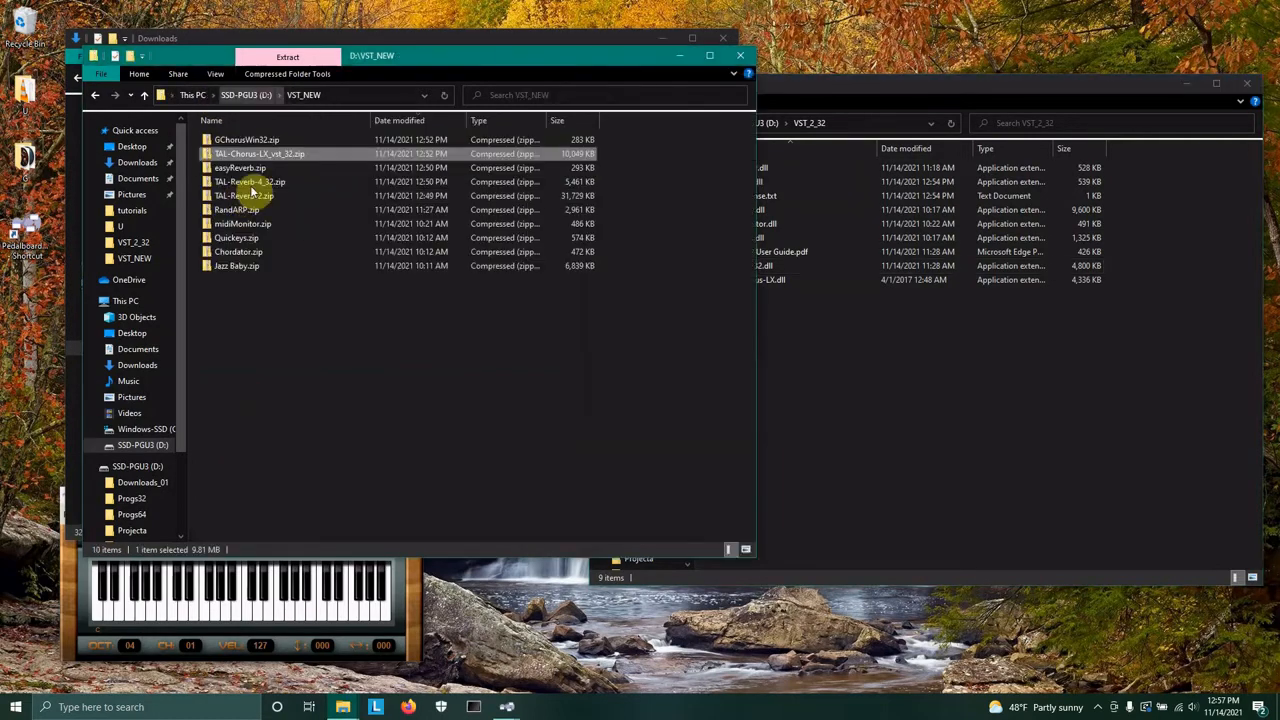
double_click(208, 168)
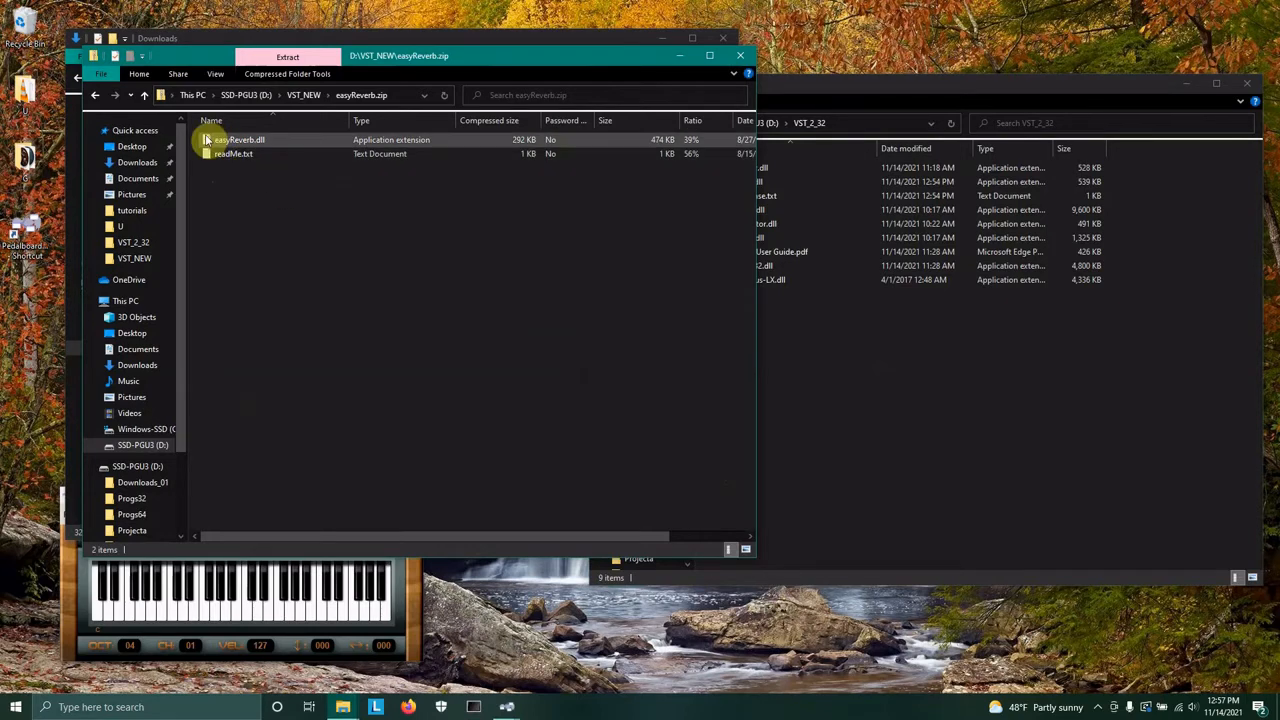
left_click(229, 143)
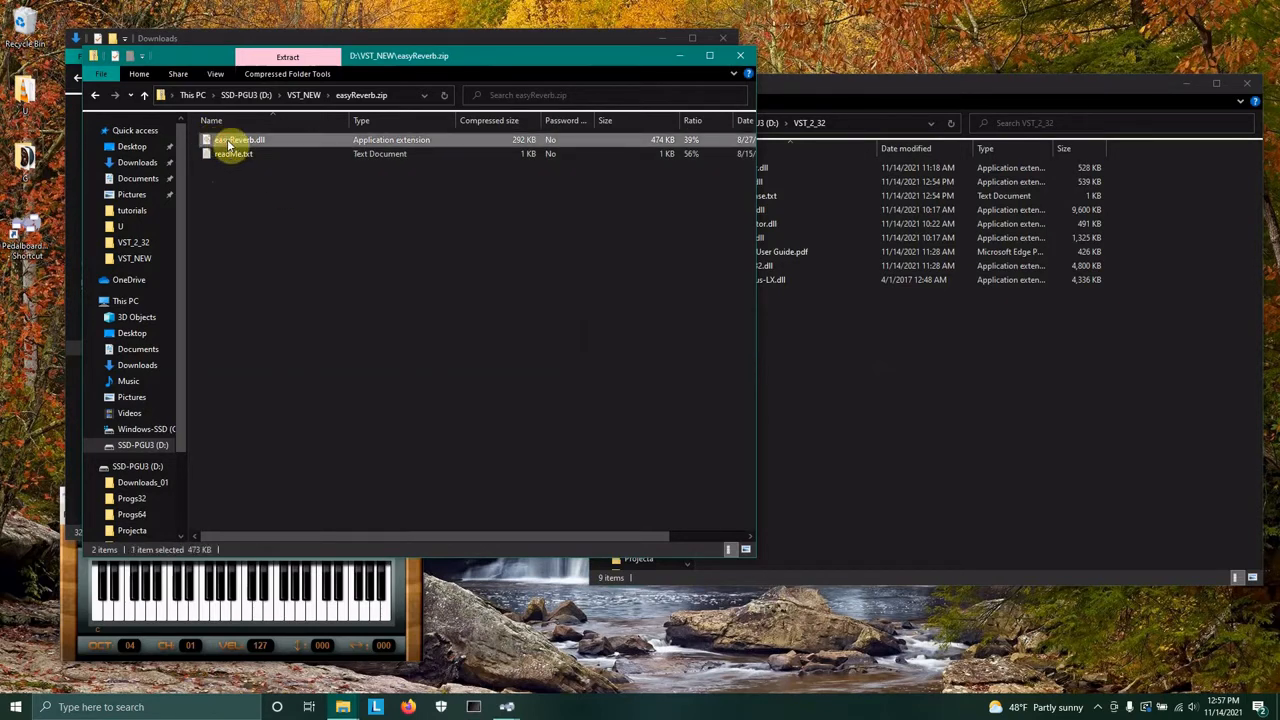
left_click_drag(229, 145, 975, 398)
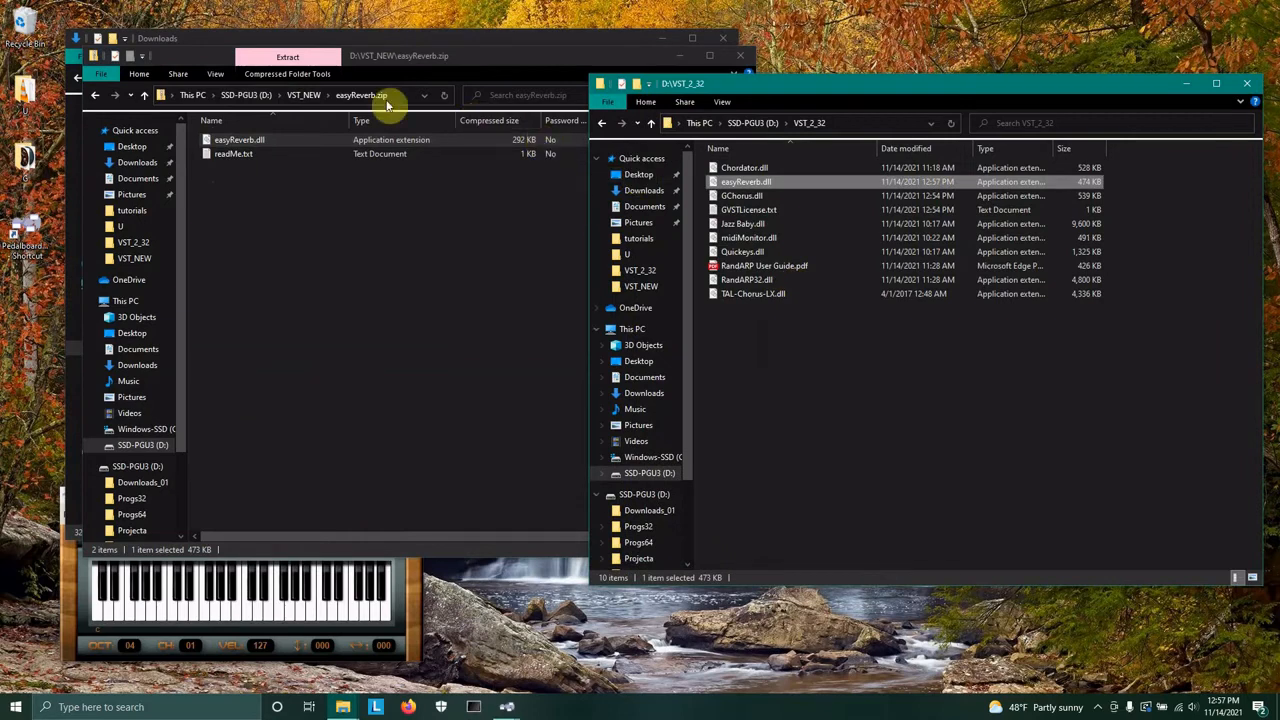
Open TAL-Reverb-4_32.zip and copy TAL-Reverb-4.dll into the VST_2_32 folder.
left_click(298, 97)
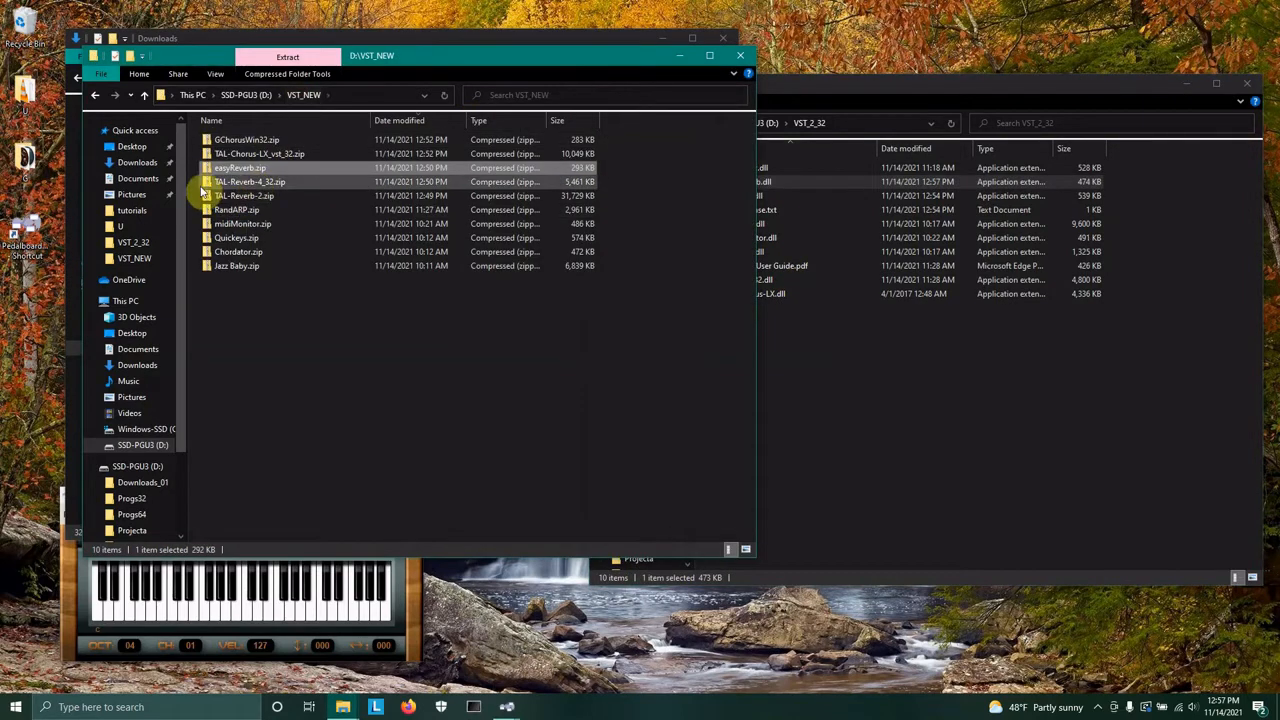
double_click(213, 183)
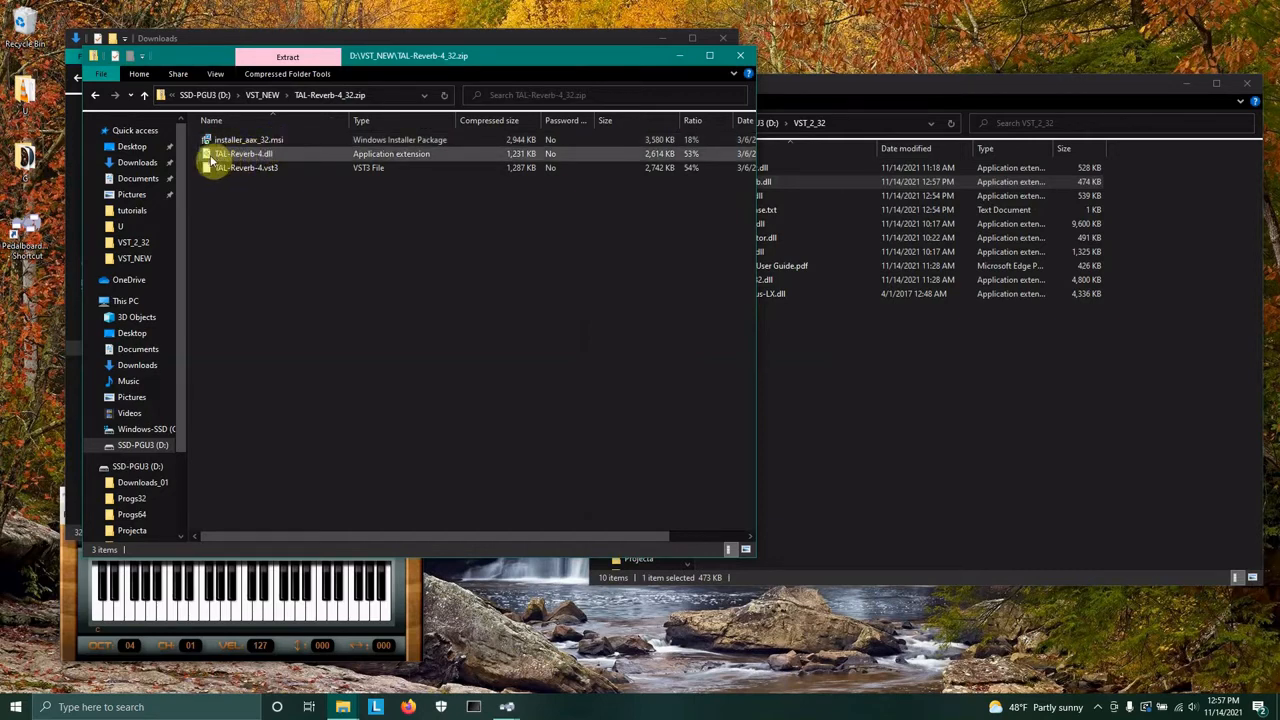
left_click_drag(211, 160, 917, 390)
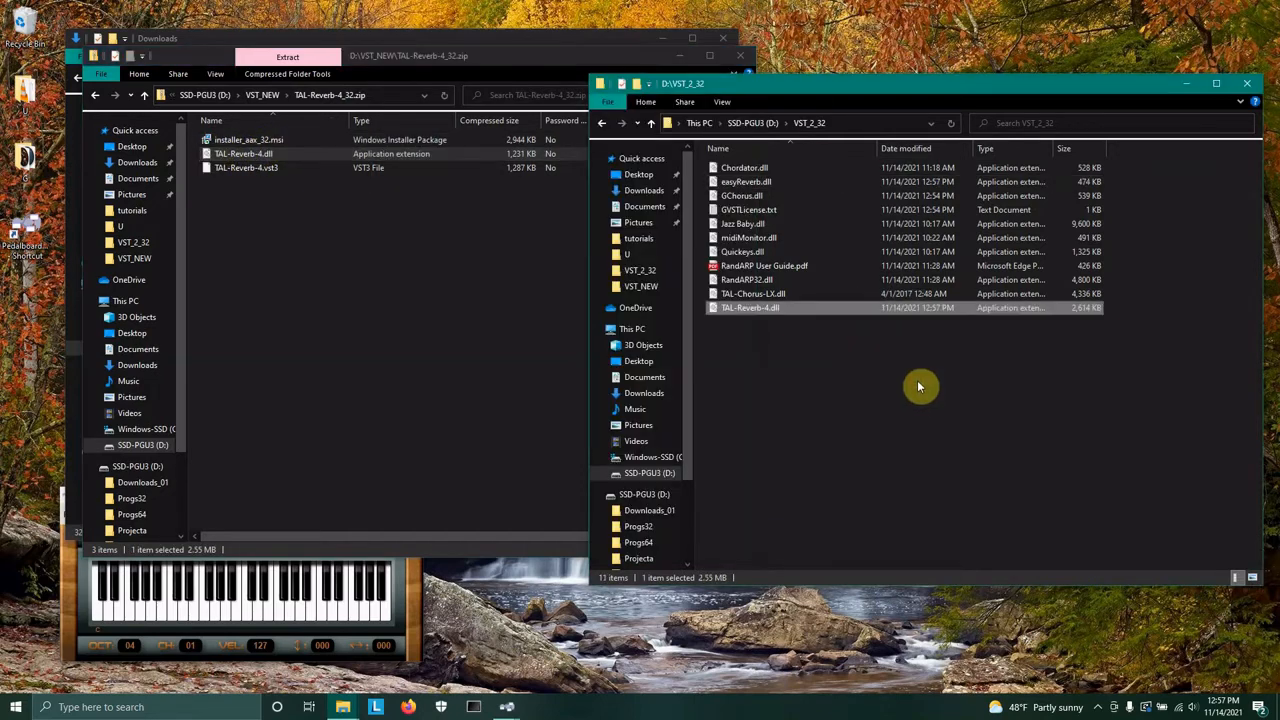
Switch the second window to D:\VST_3_32 and copy TAL-Reverb-4.vst3 into it.
left_click(748, 123)
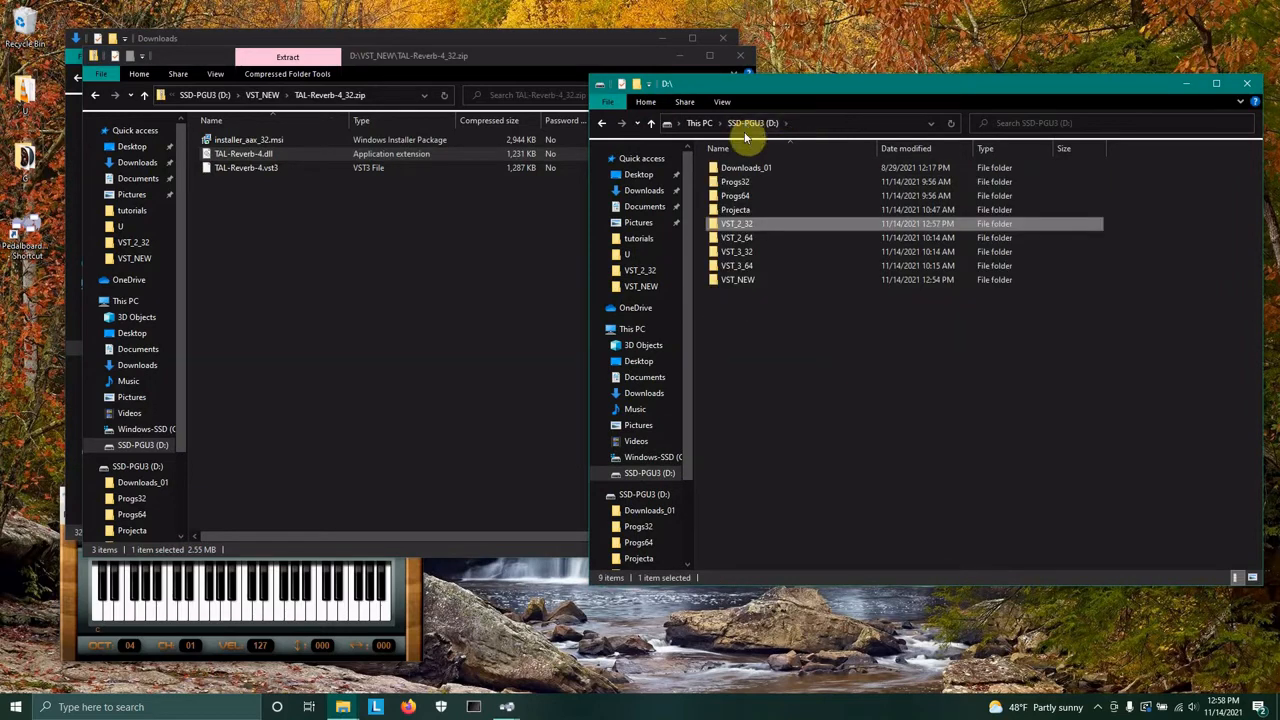
double_click(718, 257)
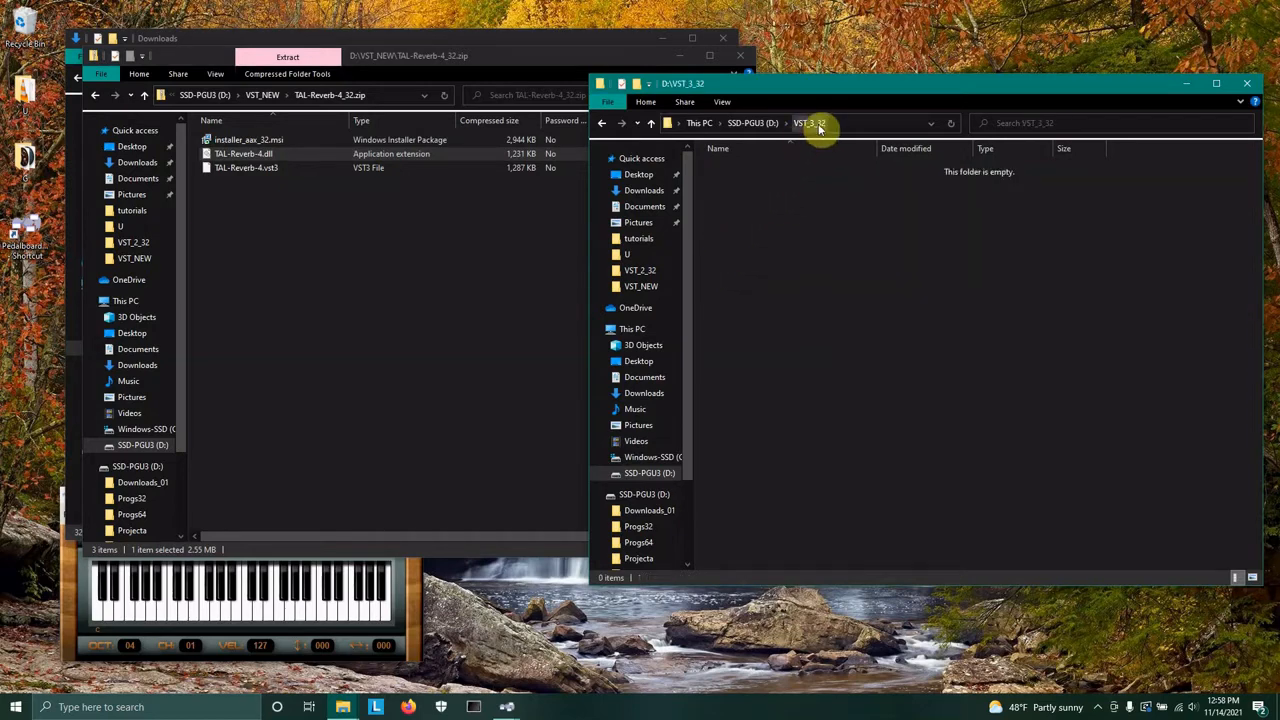
left_click(226, 170)
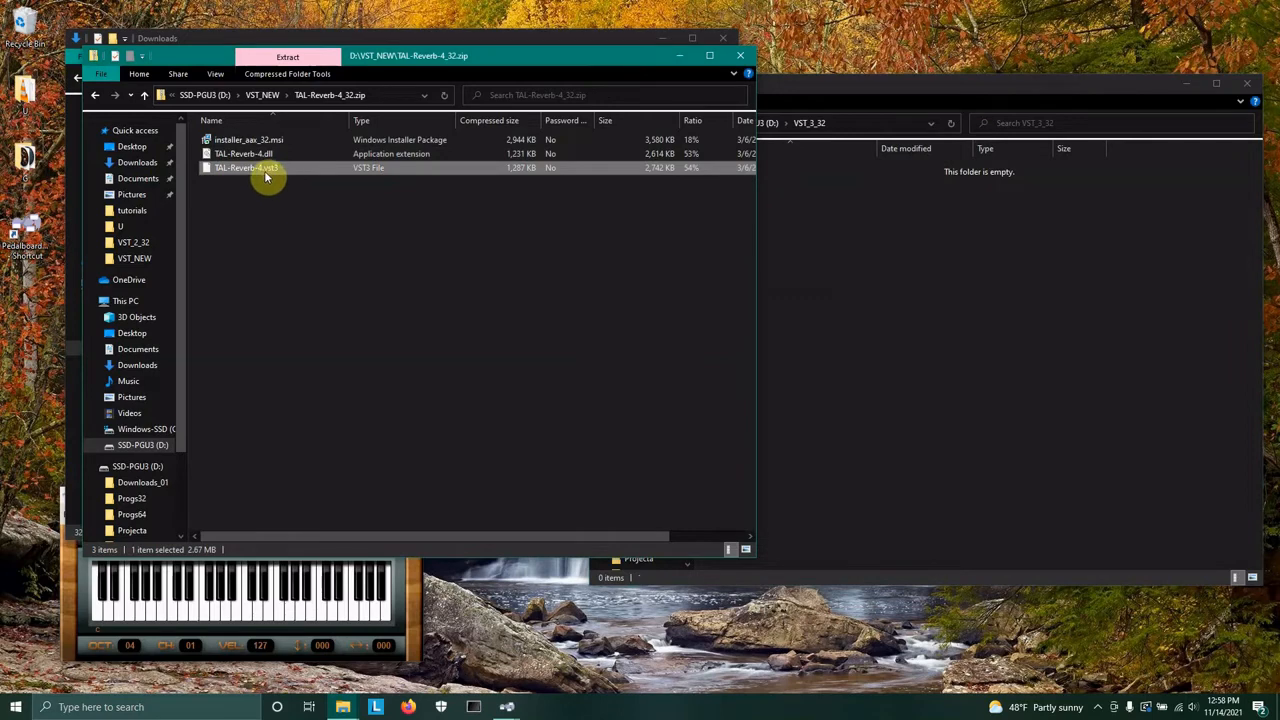
left_click_drag(209, 170, 943, 268)
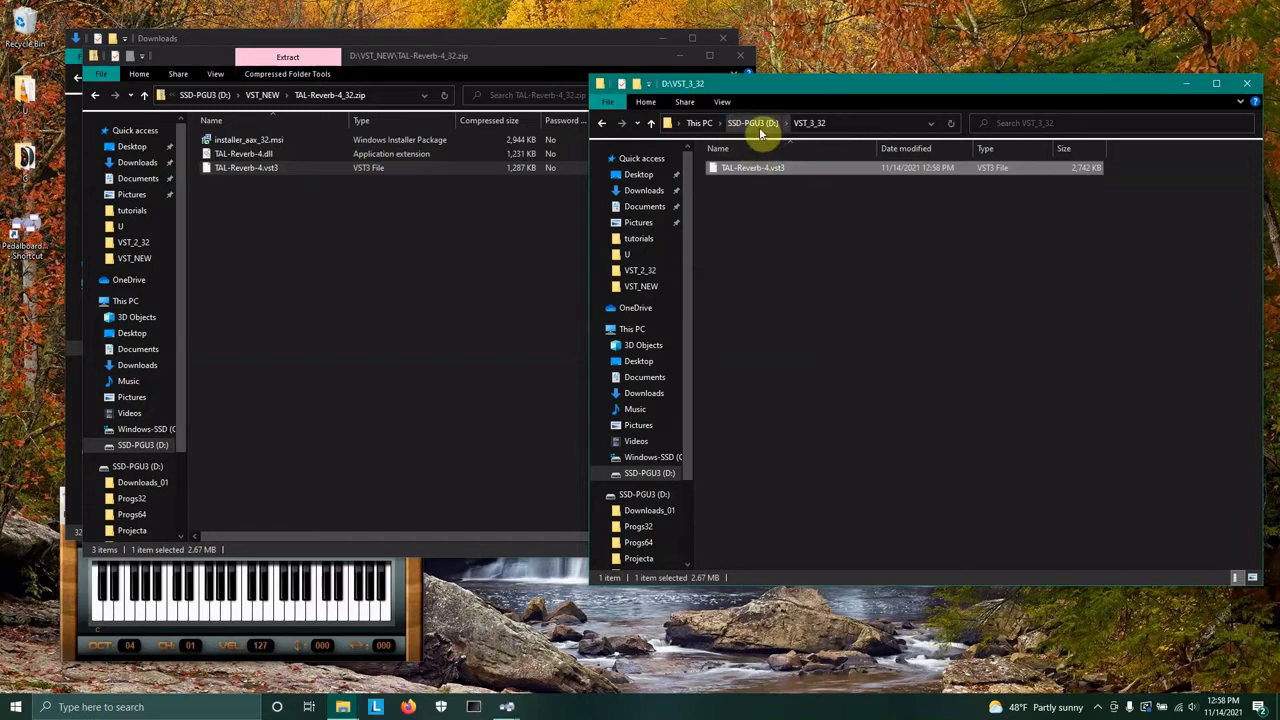
Reopen the VST_2_32 folder, open TAL-Reverb-2.zip and copy TAL-Reverb-2.dll into VST_2_32.
left_click(758, 126)
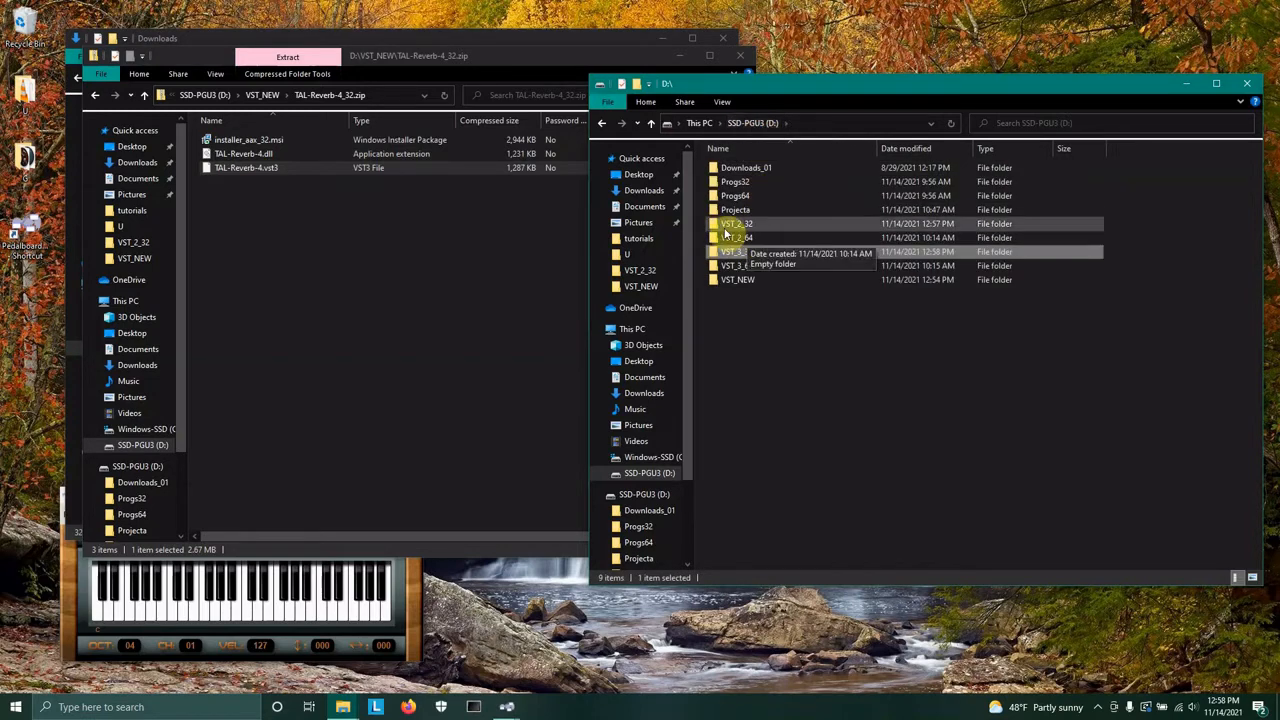
double_click(718, 230)
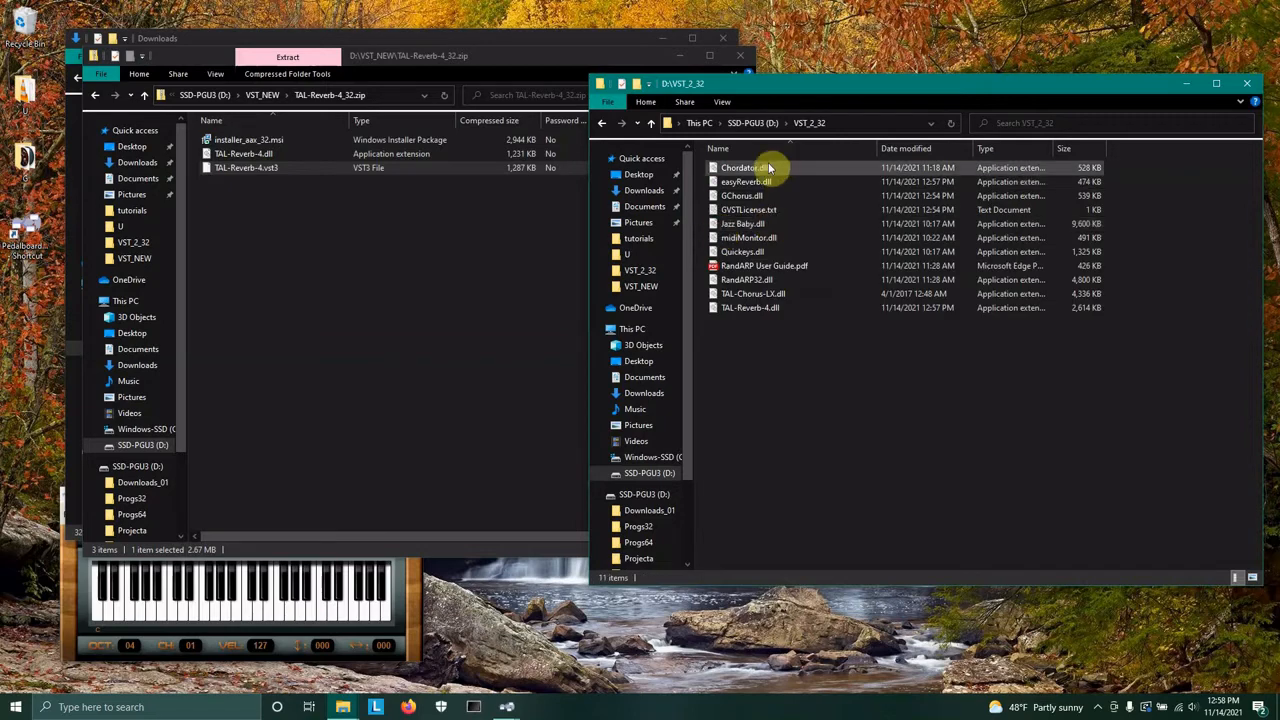
left_click(318, 294)
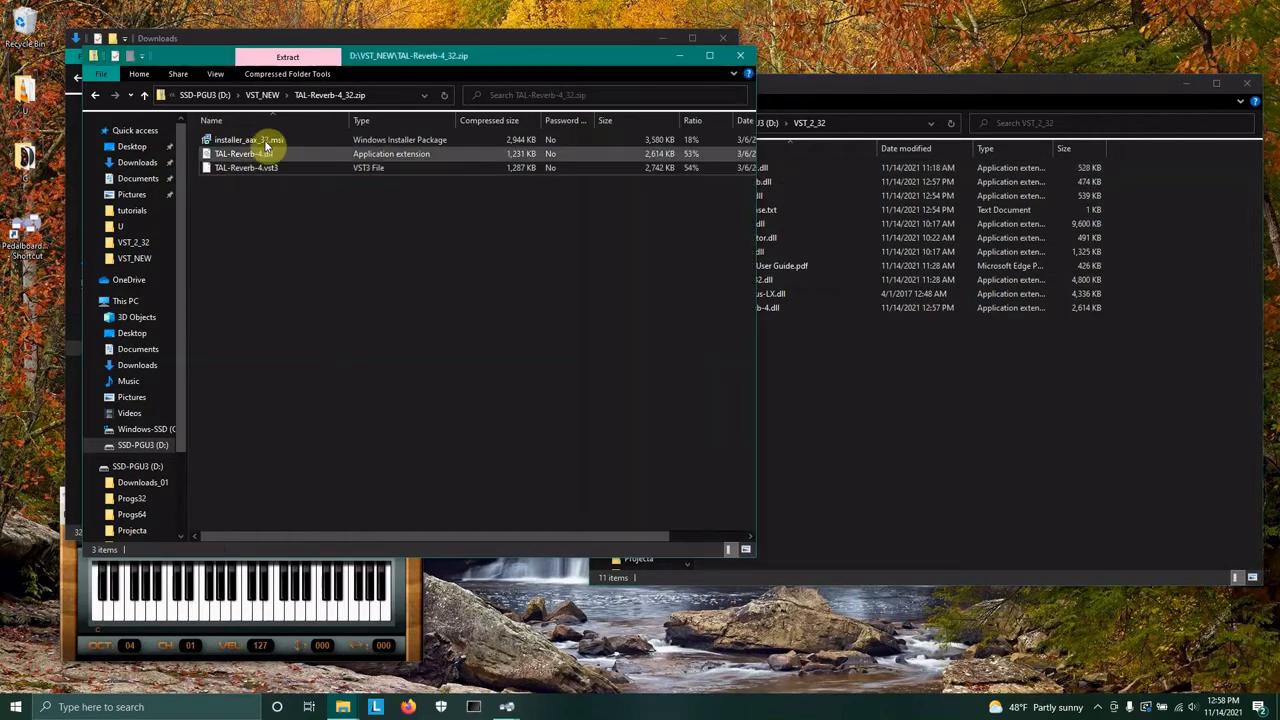
left_click(263, 95)
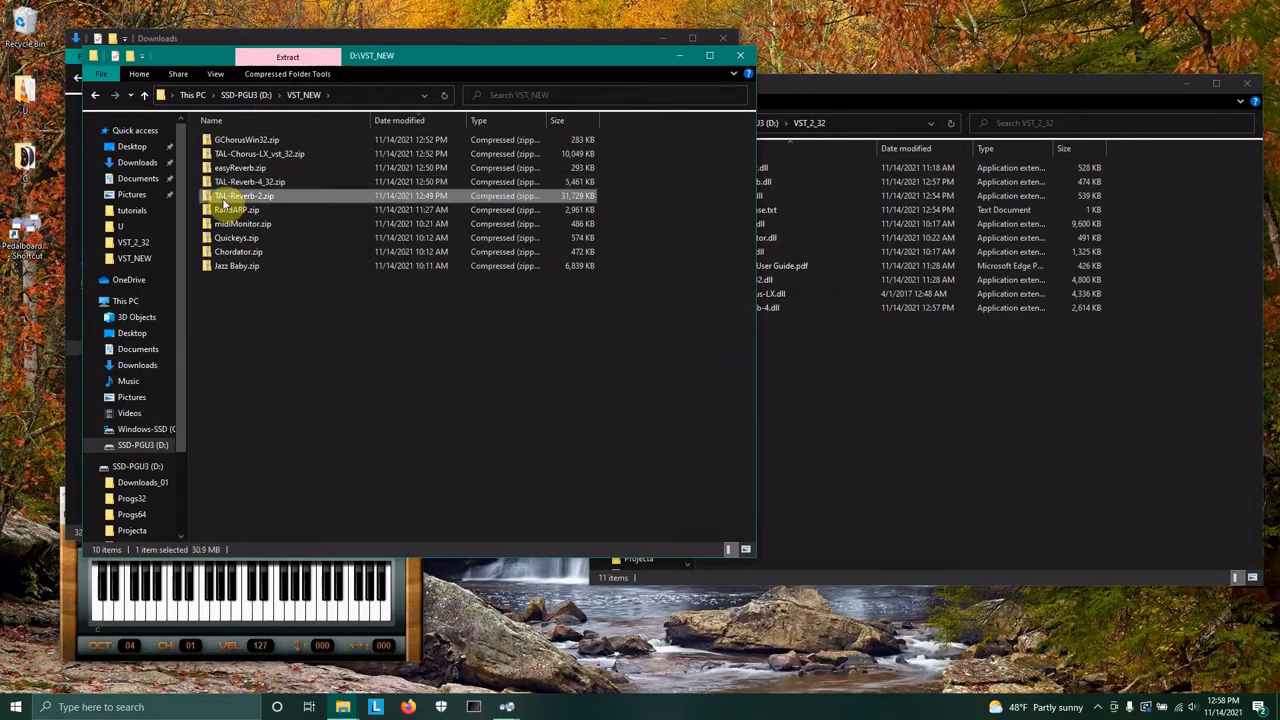
double_click(240, 196)
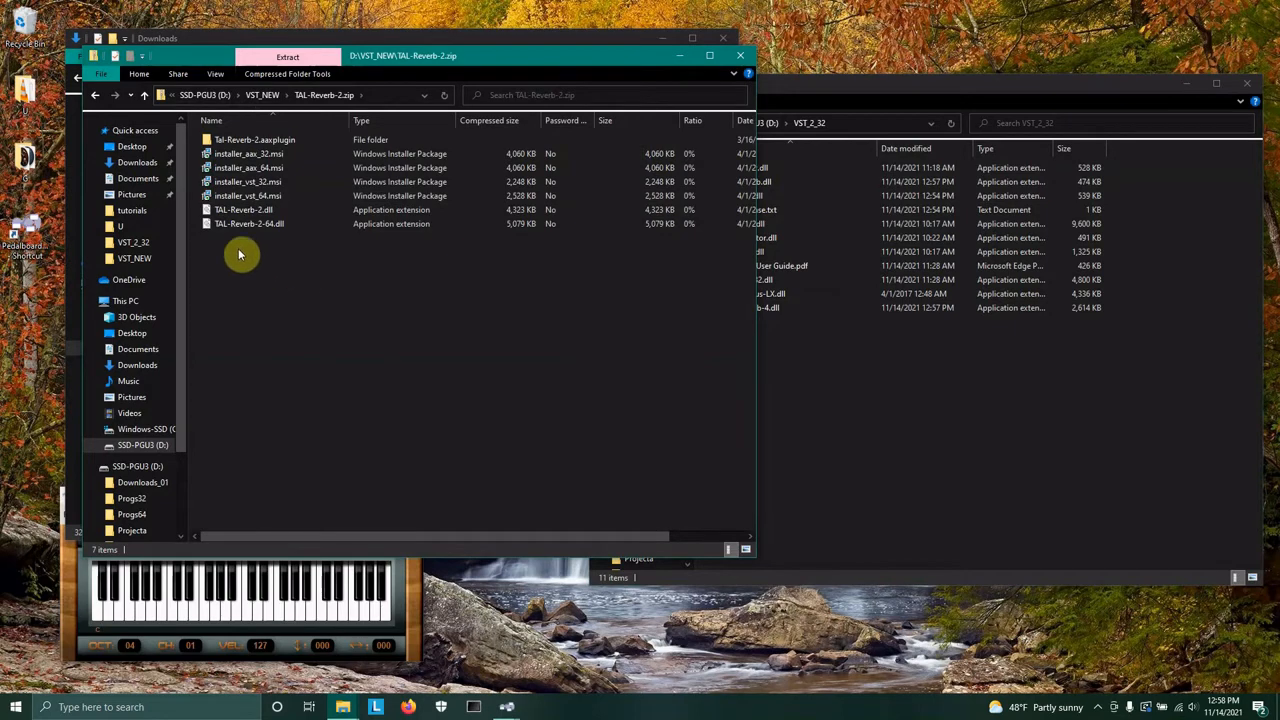
left_click(204, 213)
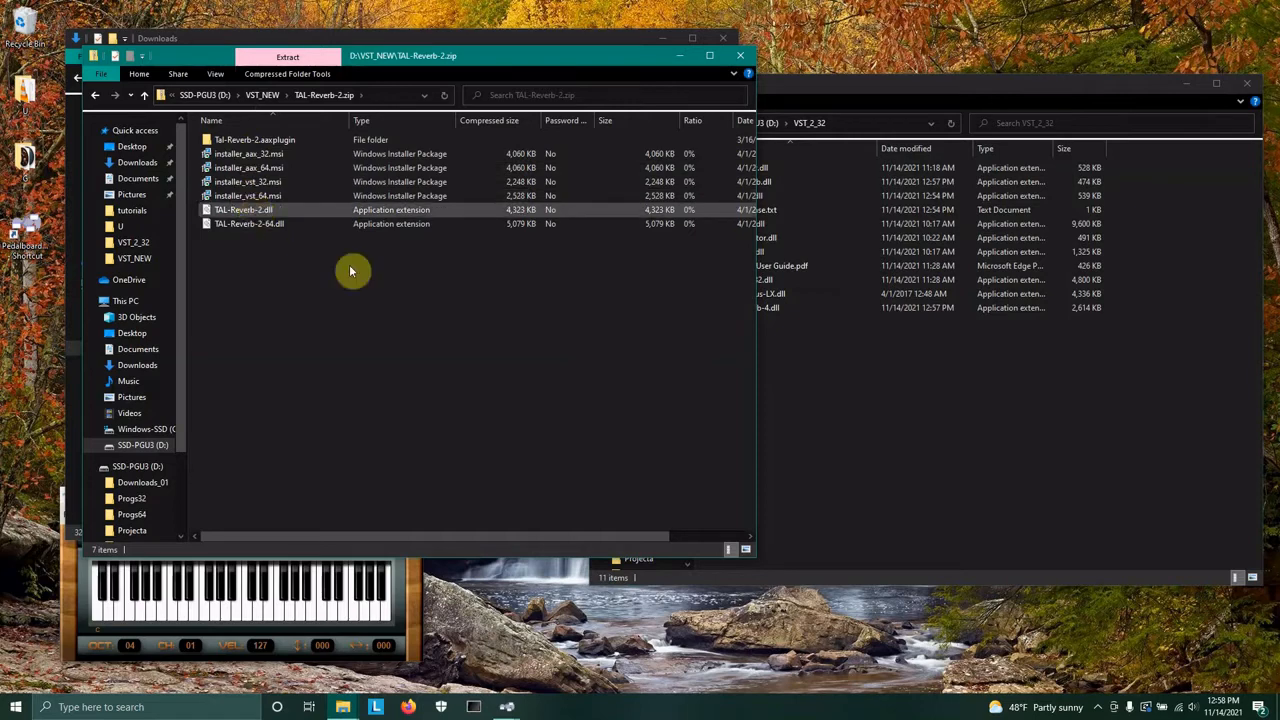
left_click(936, 454)
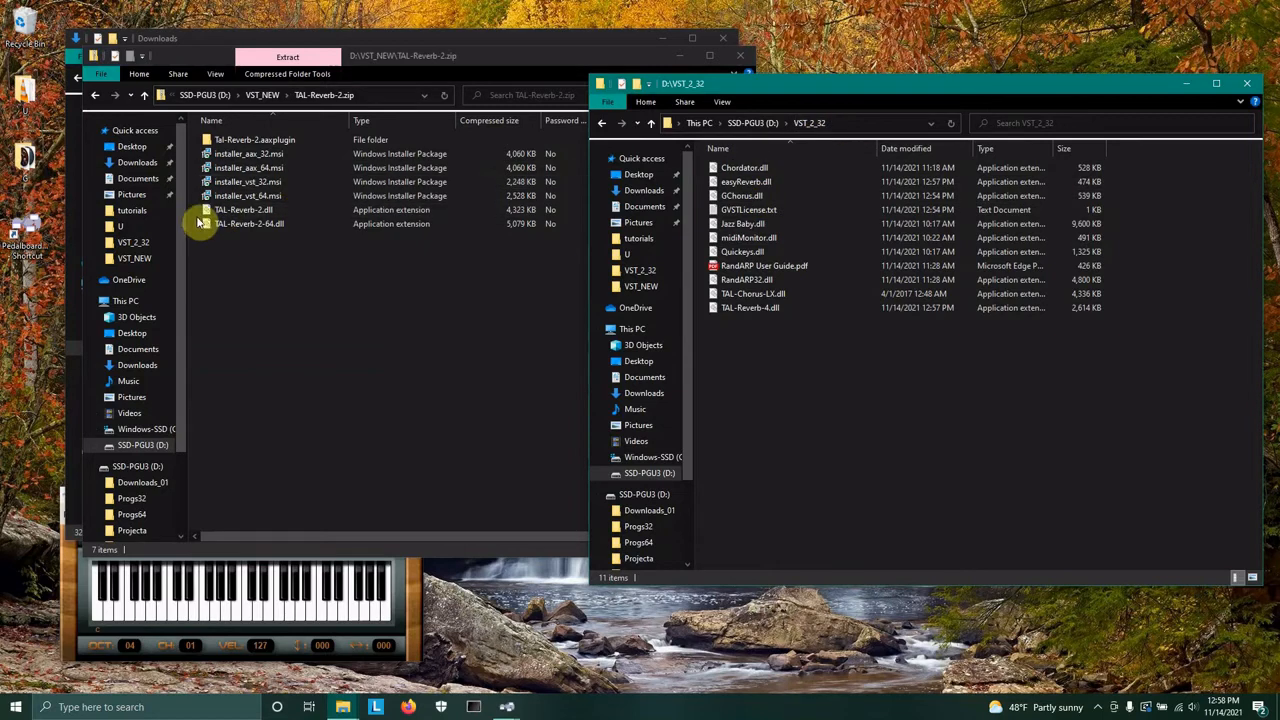
left_click_drag(206, 210, 834, 400)
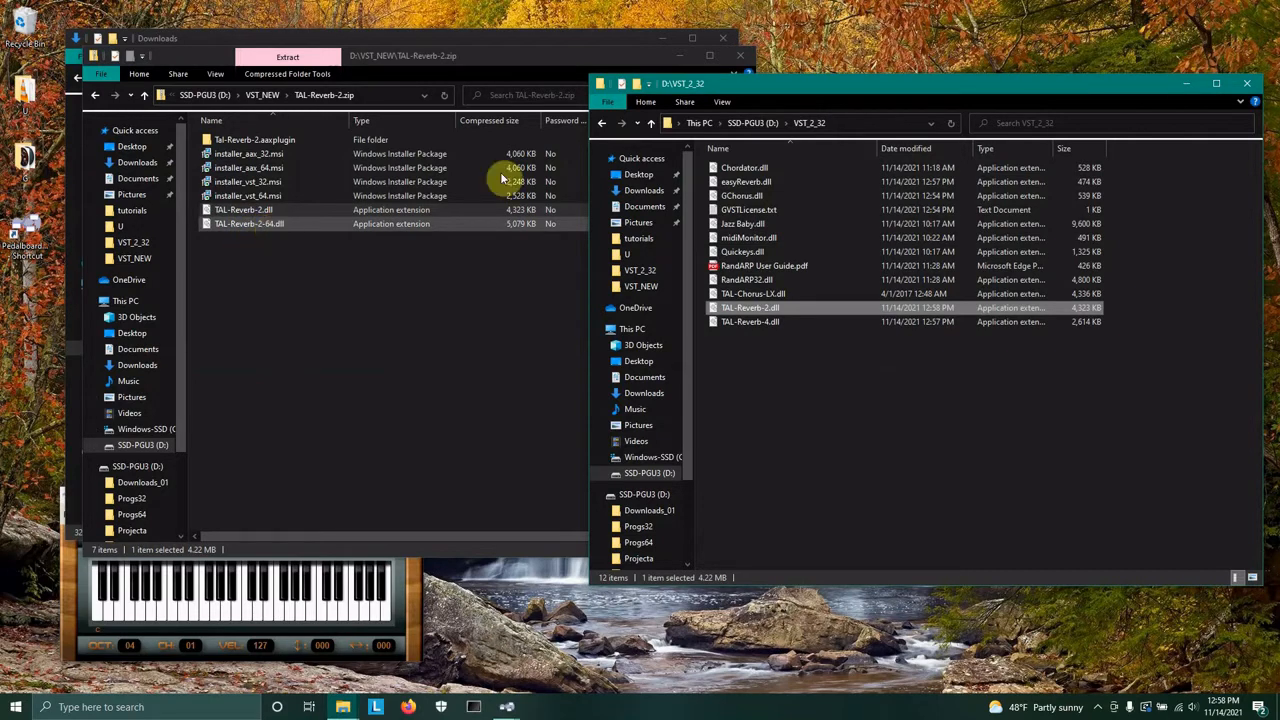
Open the D:\VST_2_64 folder and copy TAL-Reverb-2-64.dll into it.
left_click(735, 123)
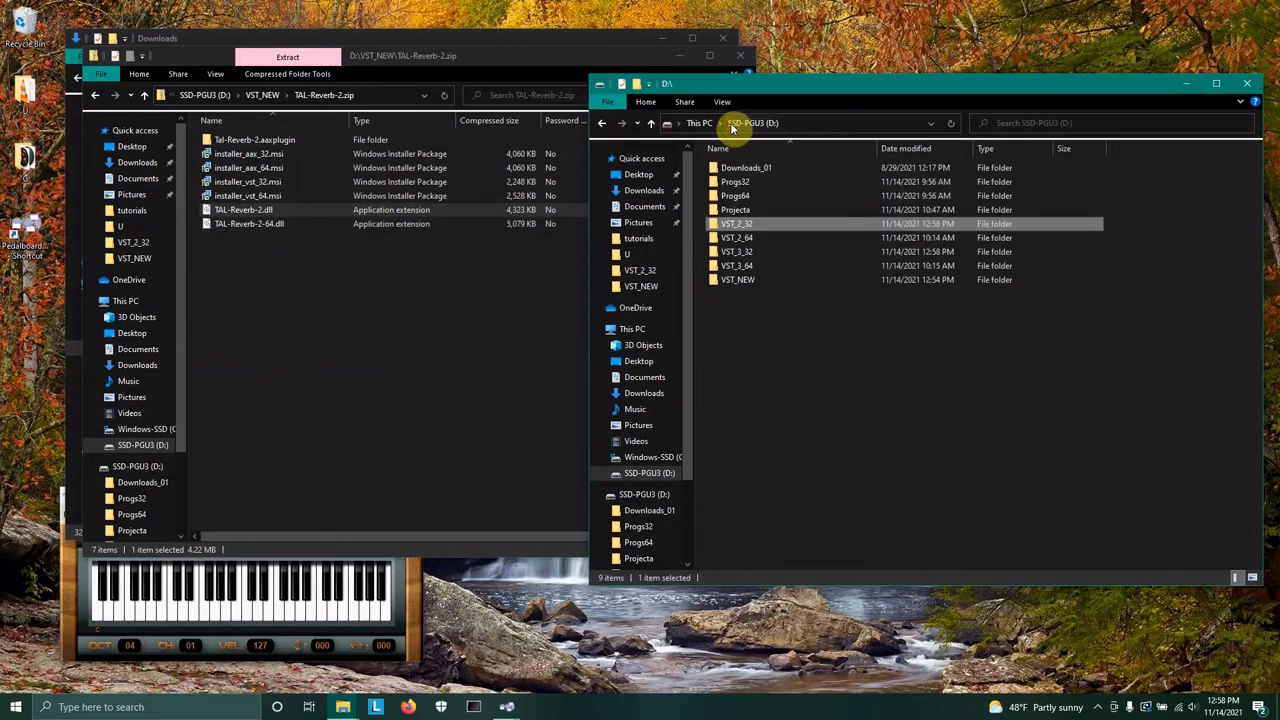
double_click(737, 238)
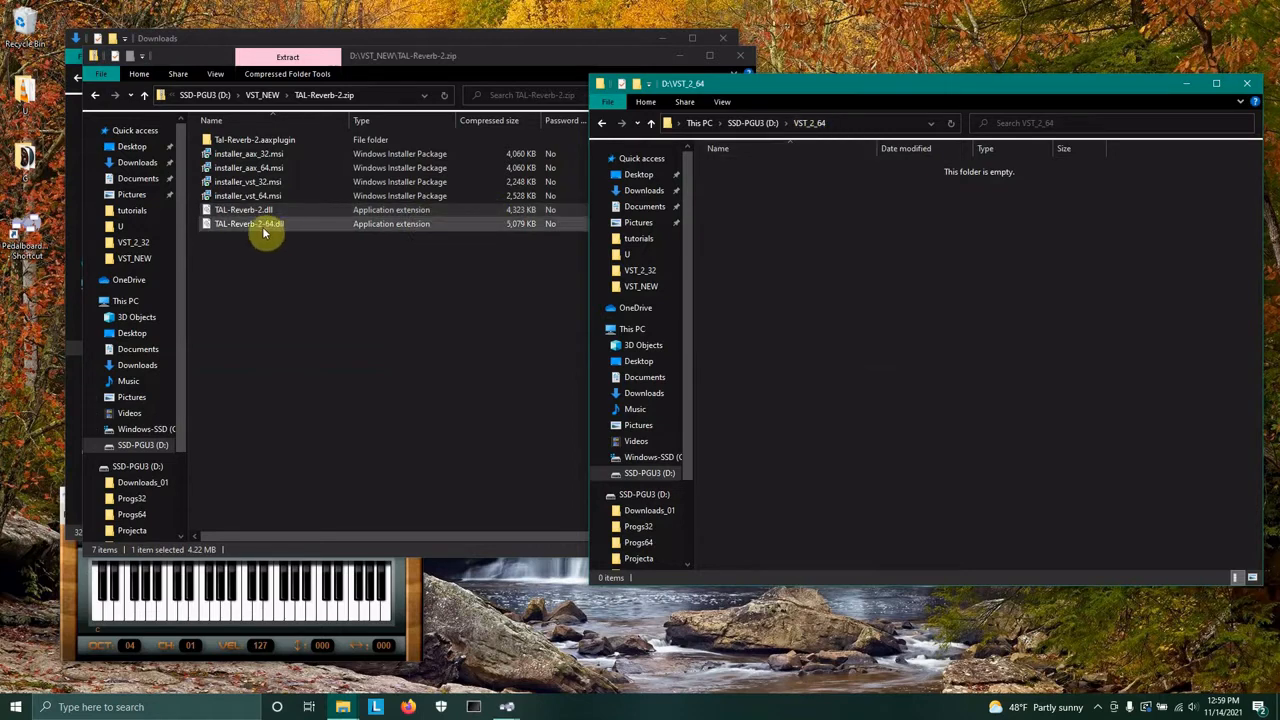
left_click_drag(194, 229, 831, 171)
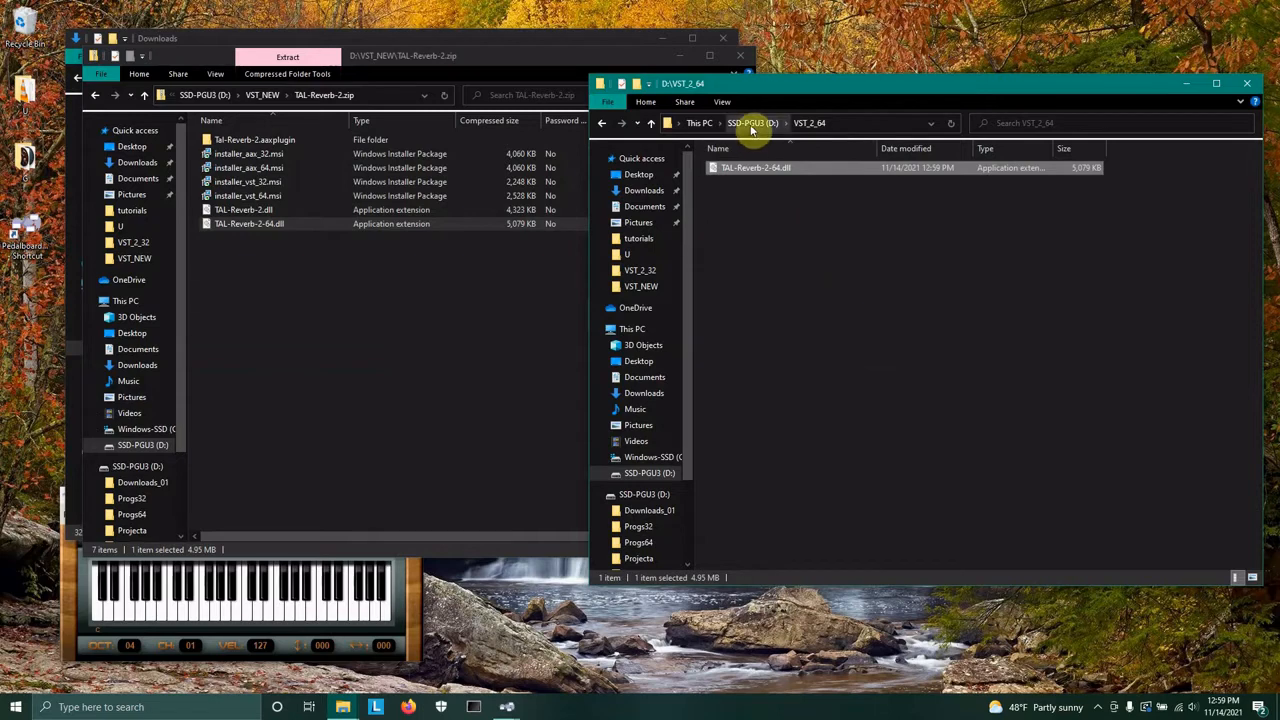
Return to the VST_NEW archive list and the VST_2_32 folder to review the copied plugins.
left_click(753, 123)
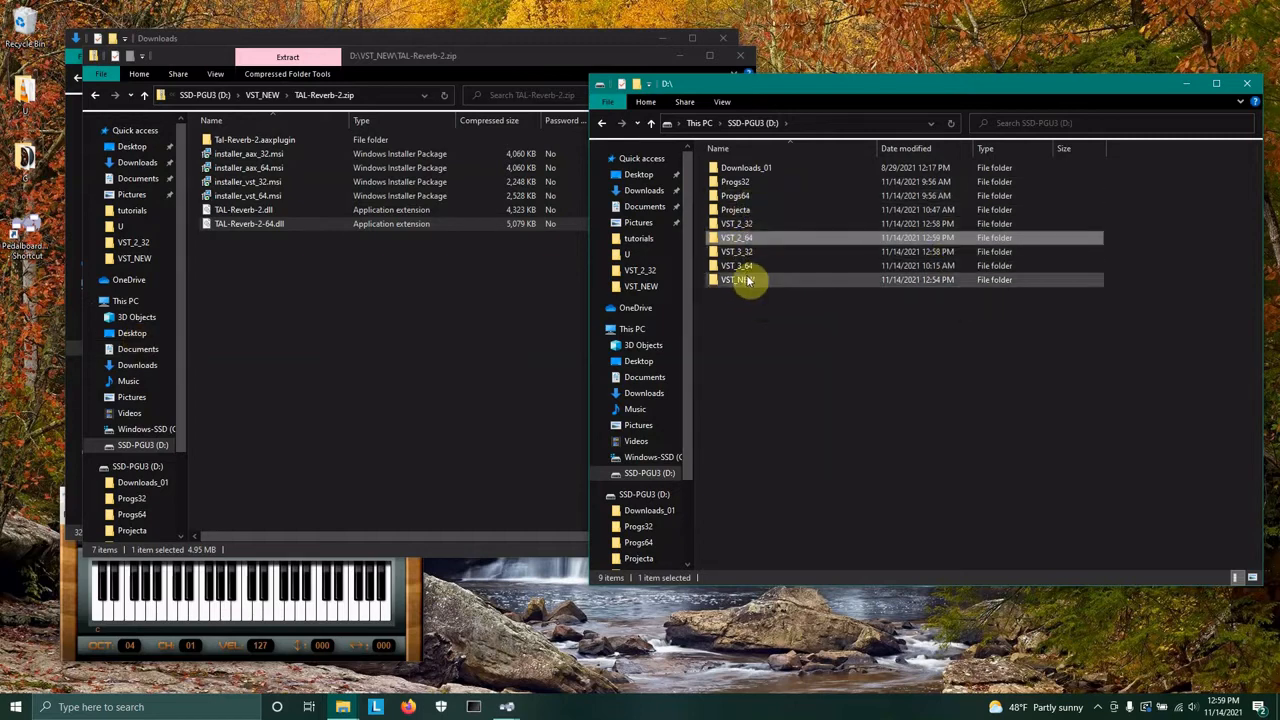
left_click(430, 283)
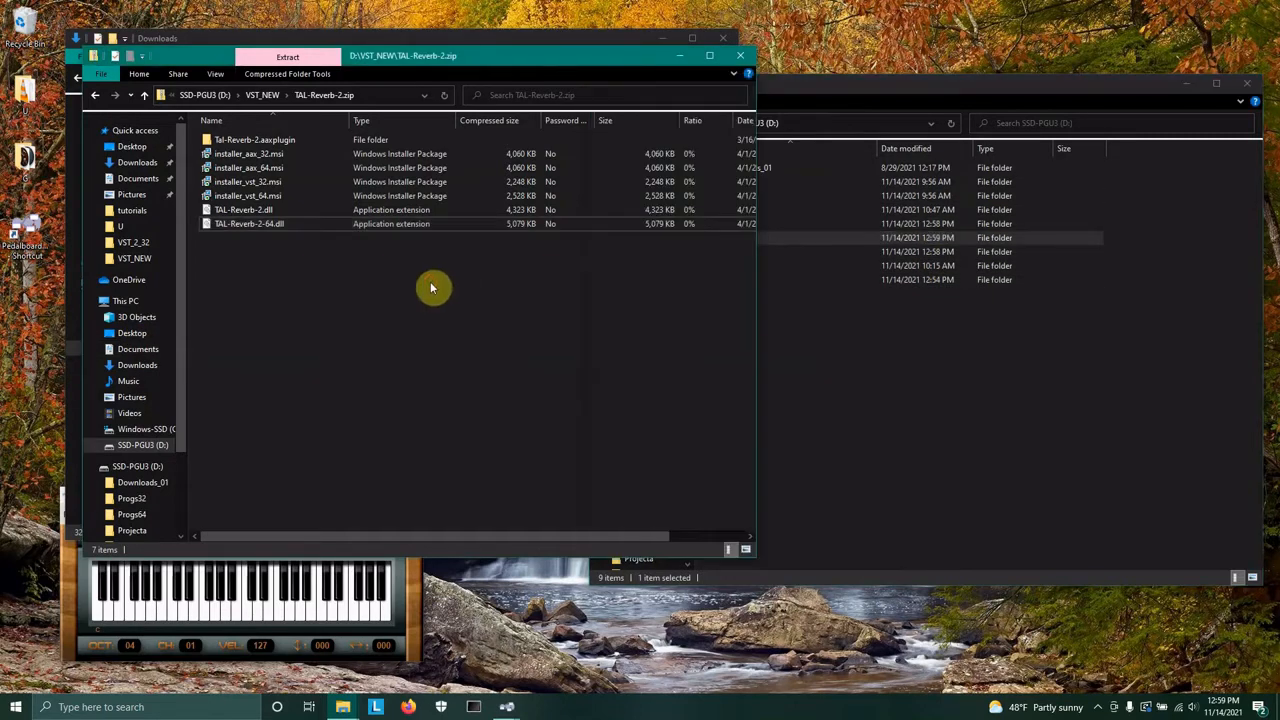
left_click(265, 96)
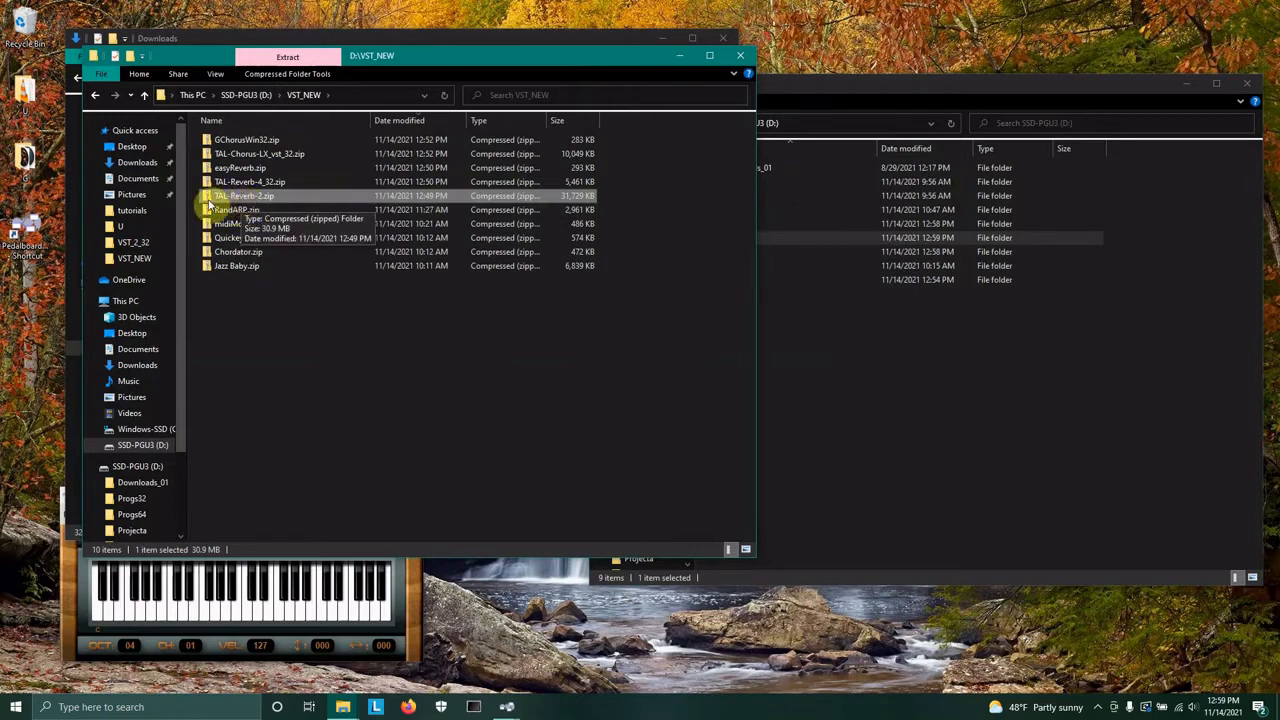
left_click(964, 403)
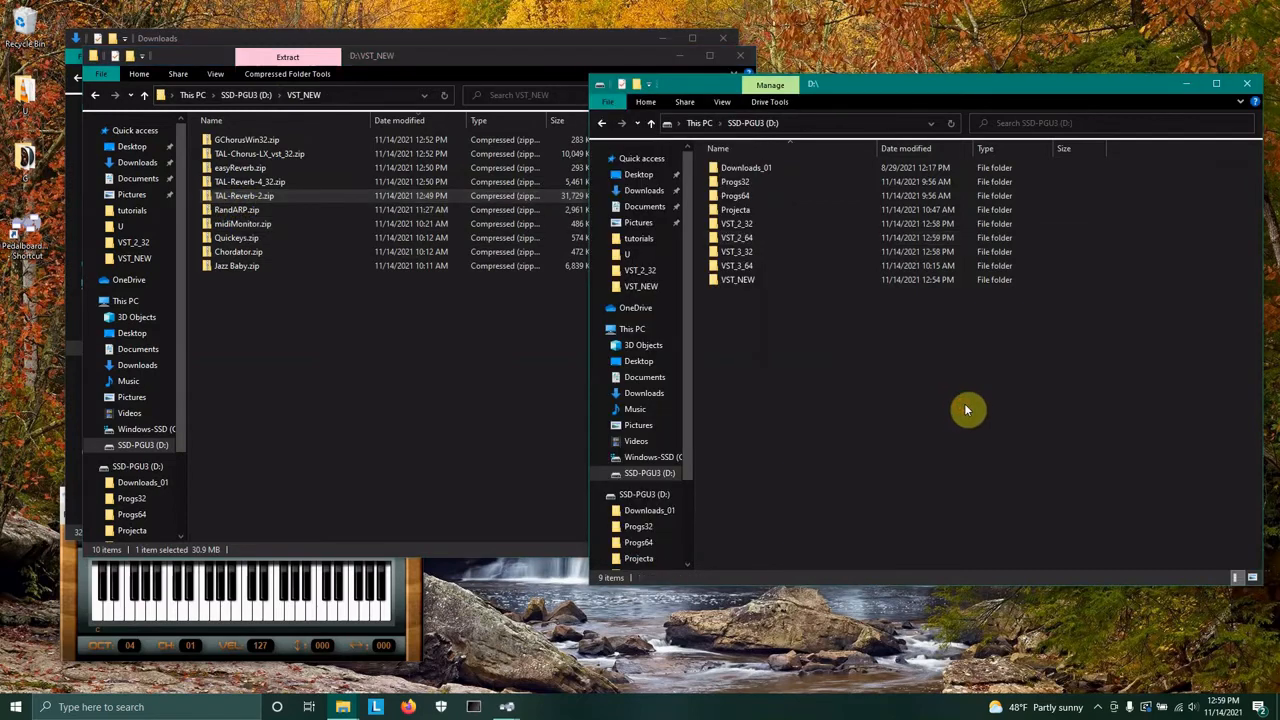
left_click(716, 226)
double_click(713, 232)
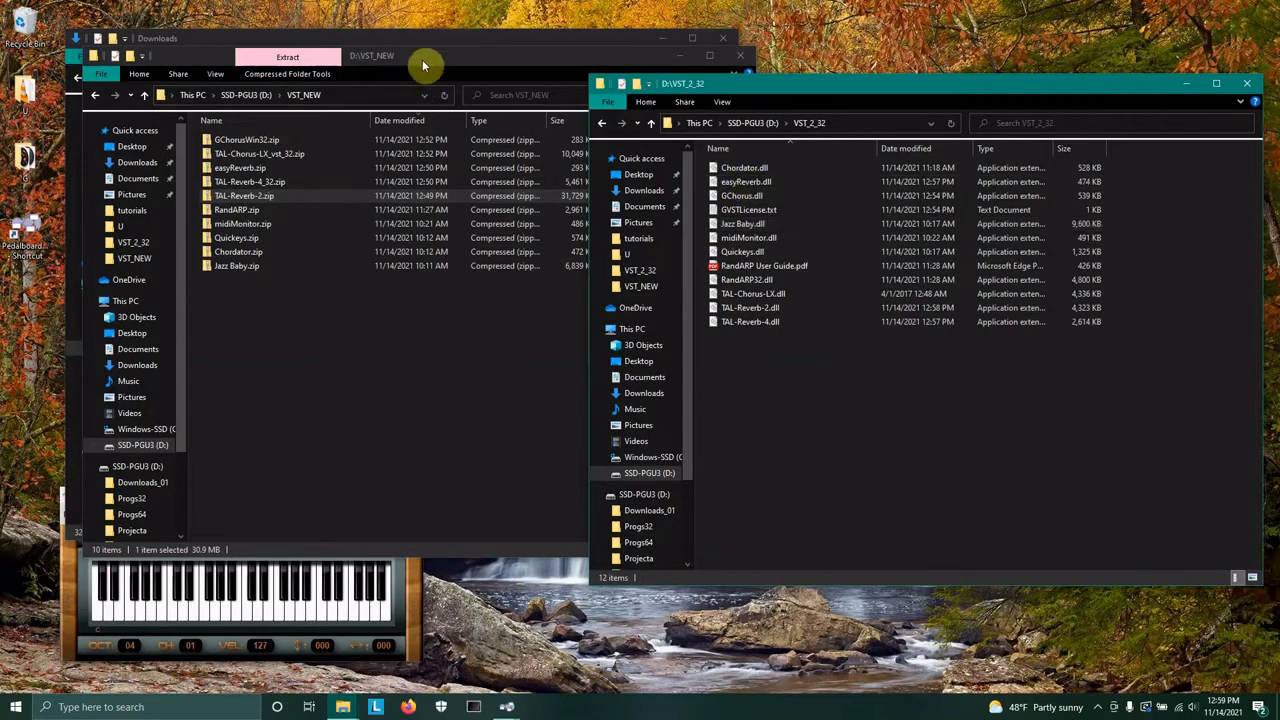
Close the VST_NEW archive window and bring the Pedalboard 2 window forward.
left_click(635, 65)
left_click(745, 57)
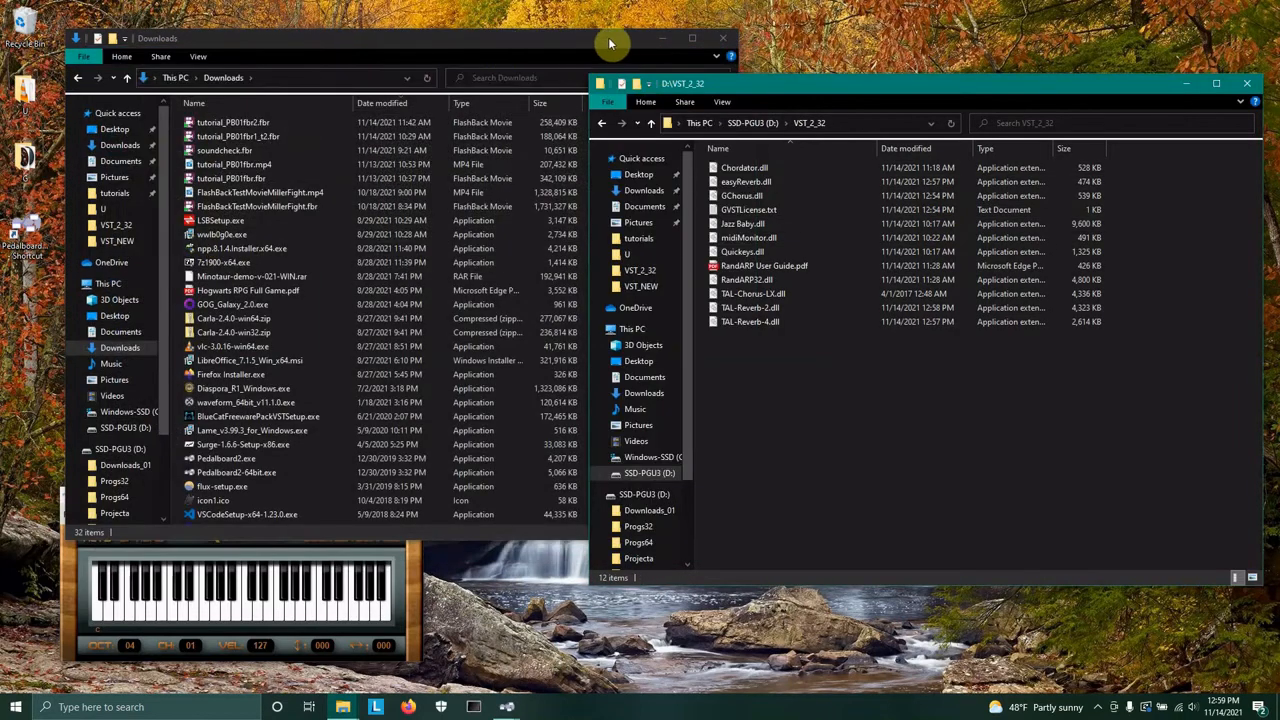
left_click(662, 38)
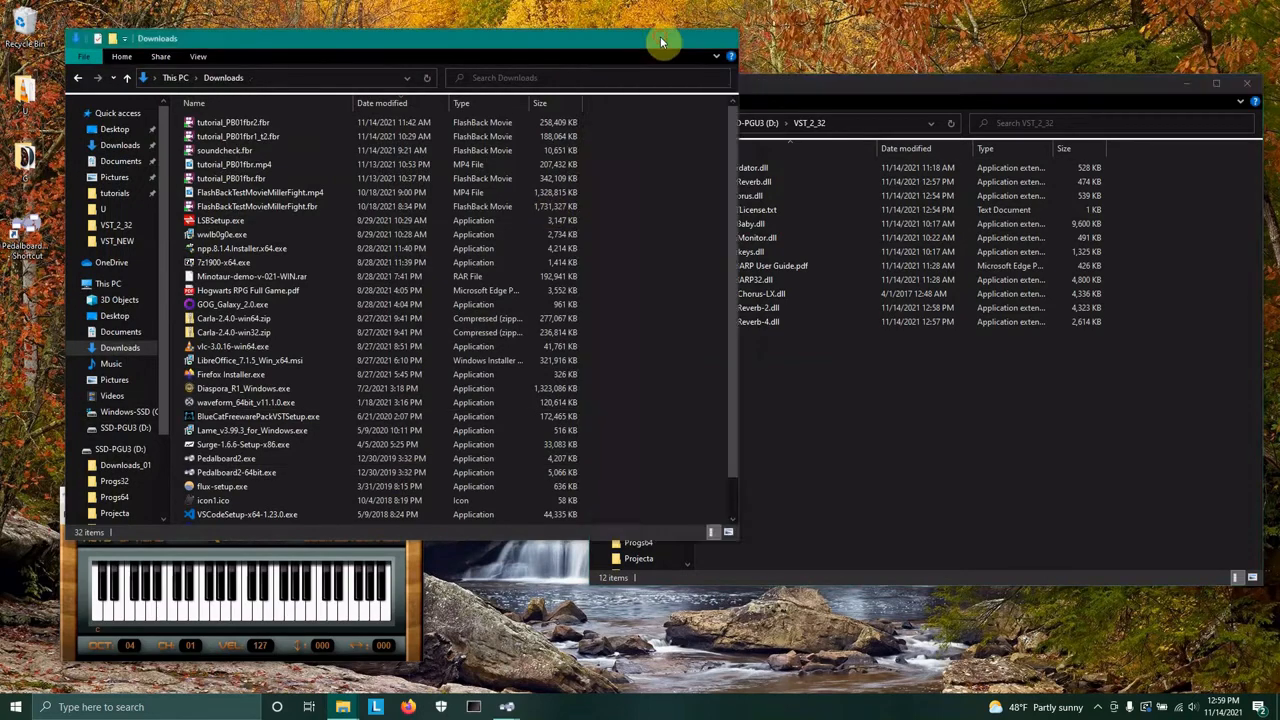
left_click_drag(525, 88, 409, 57)
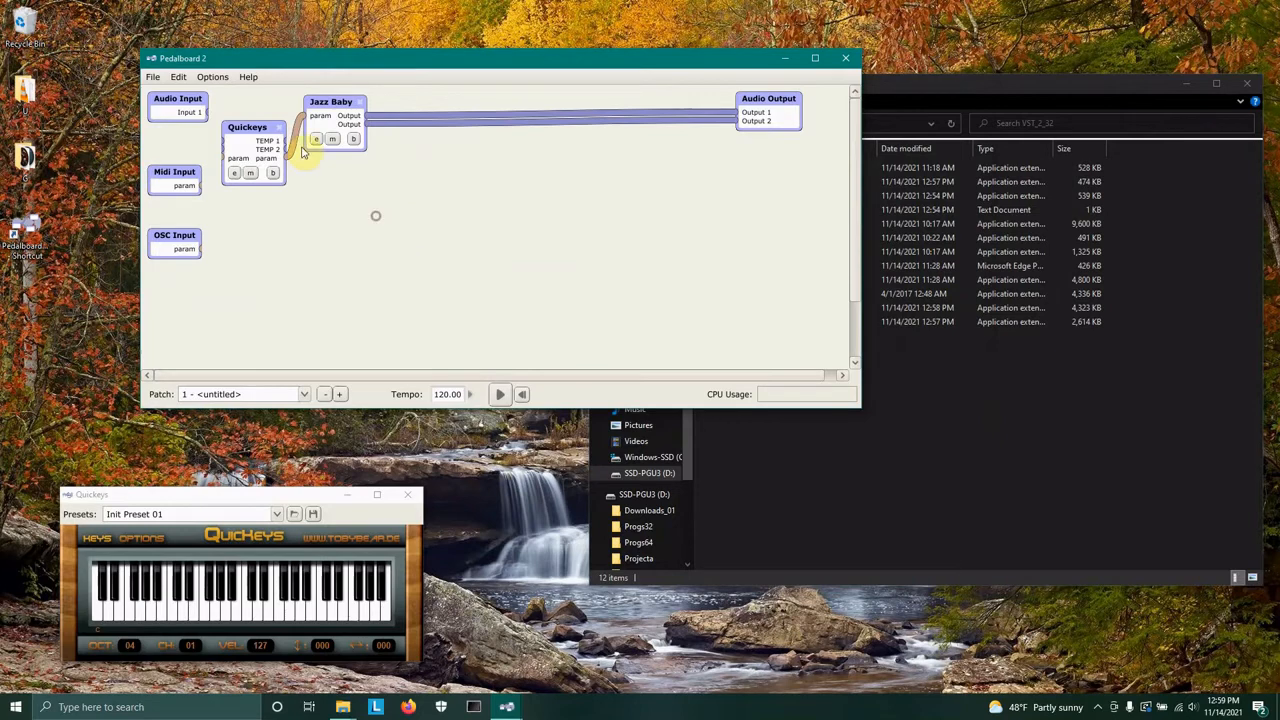
Open the Available Plugins list in Pedalboard 2.
left_click(153, 77)
left_click(160, 123)
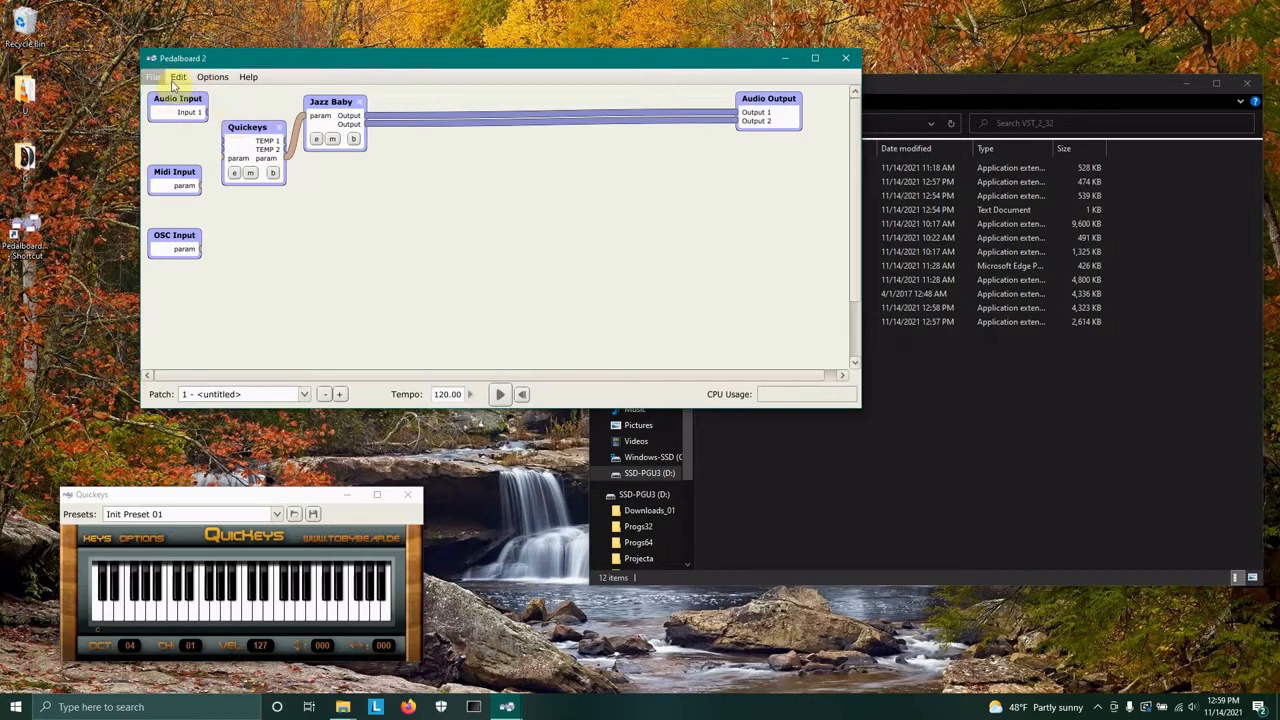
left_click(211, 78)
left_click(228, 107)
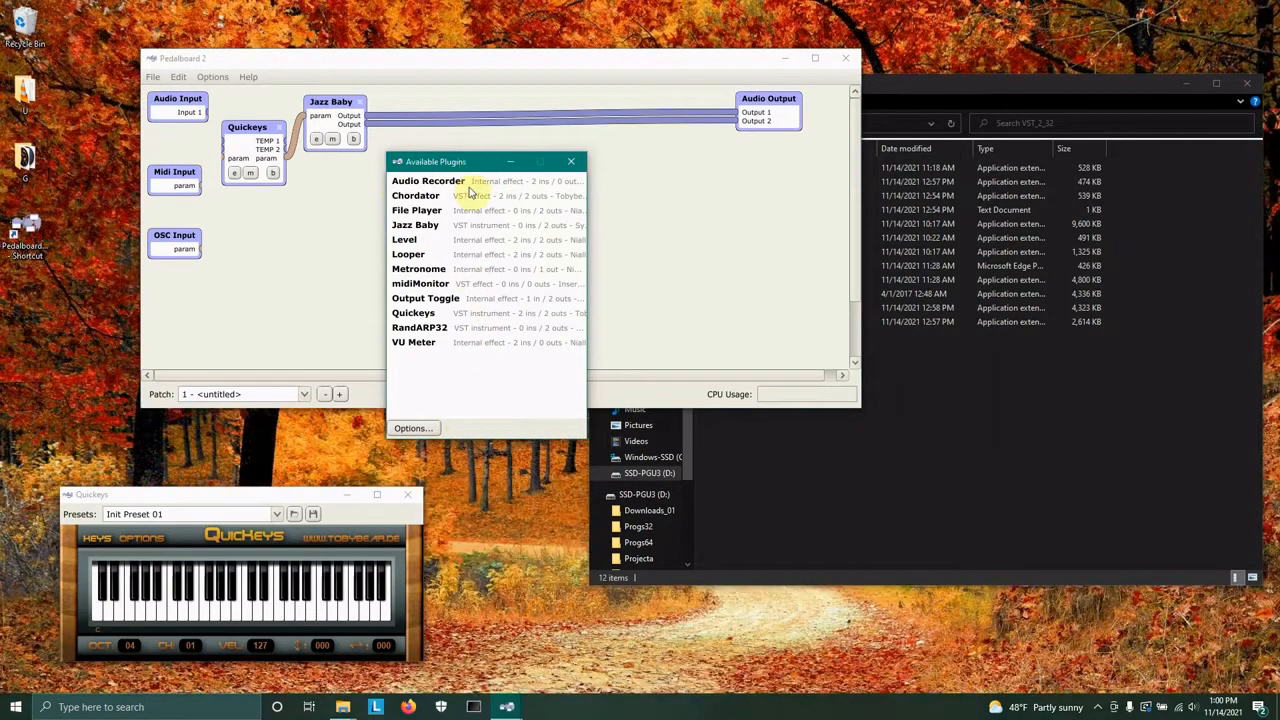
Remove plug-ins whose files no longer exist from the list, then scan D:\VST_2_32 for new or updated VST plug-ins.
left_click(412, 429)
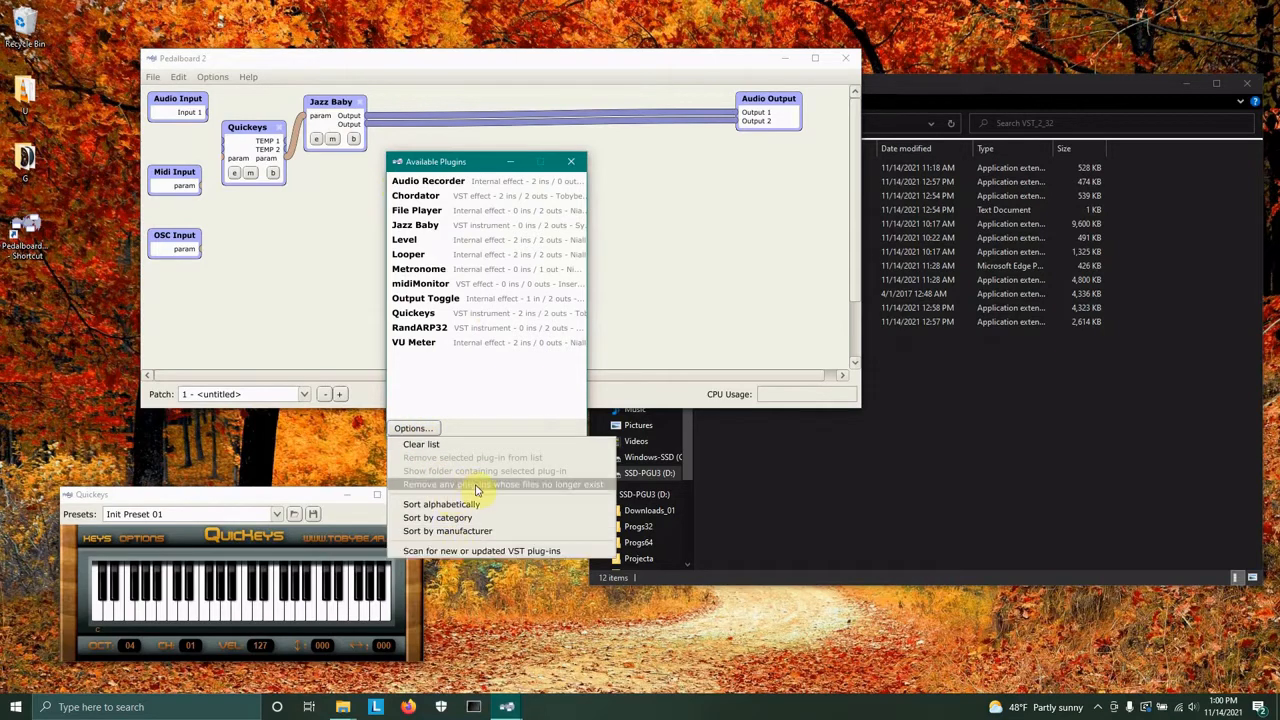
left_click(440, 486)
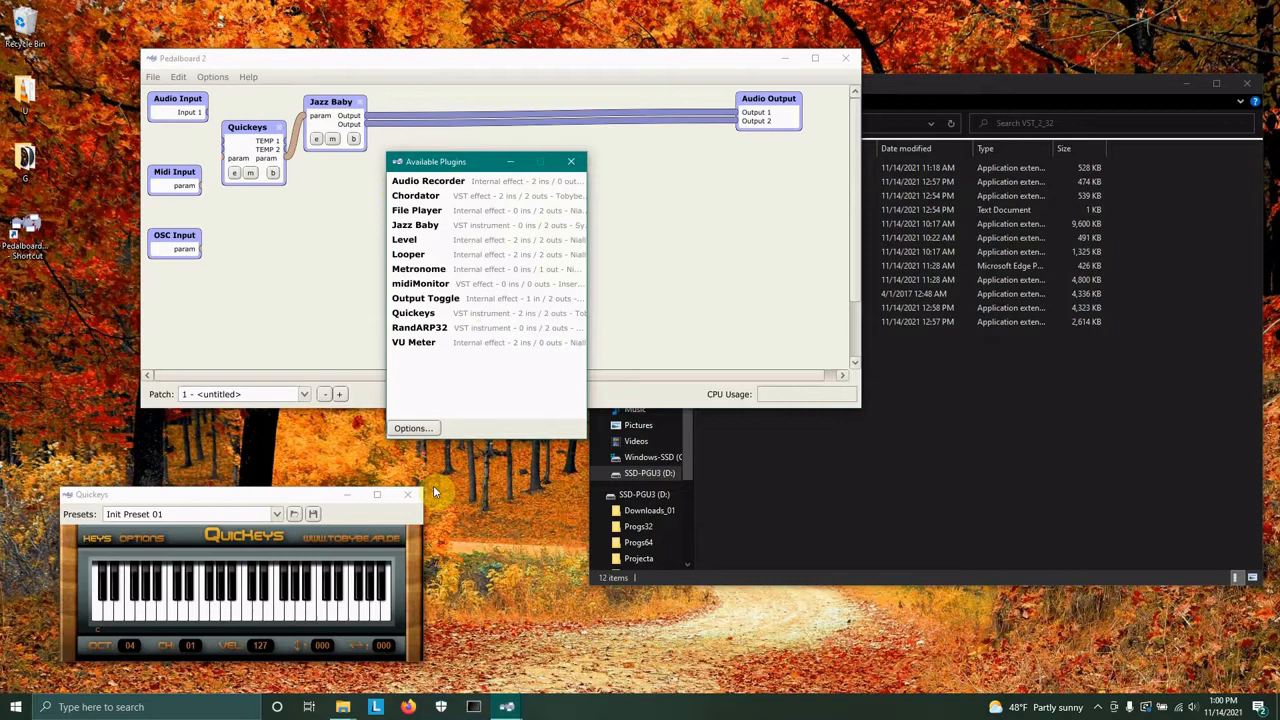
left_click(418, 429)
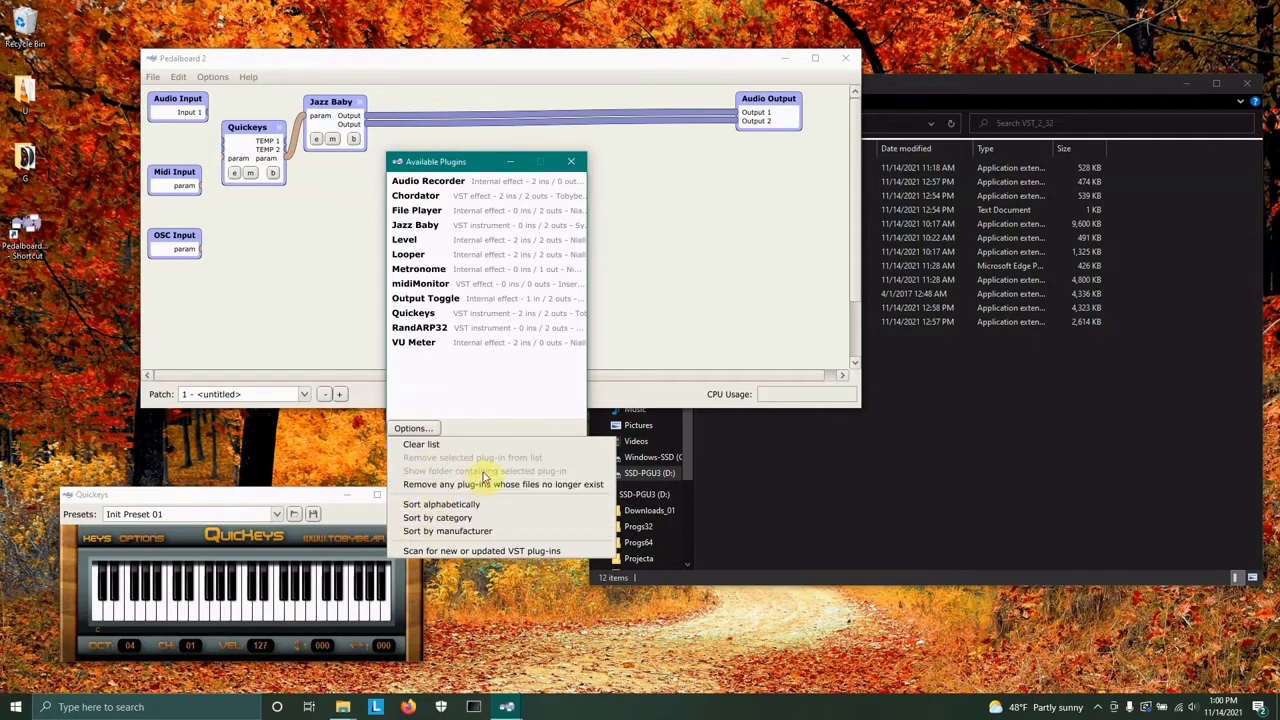
left_click(485, 553)
left_click(360, 216)
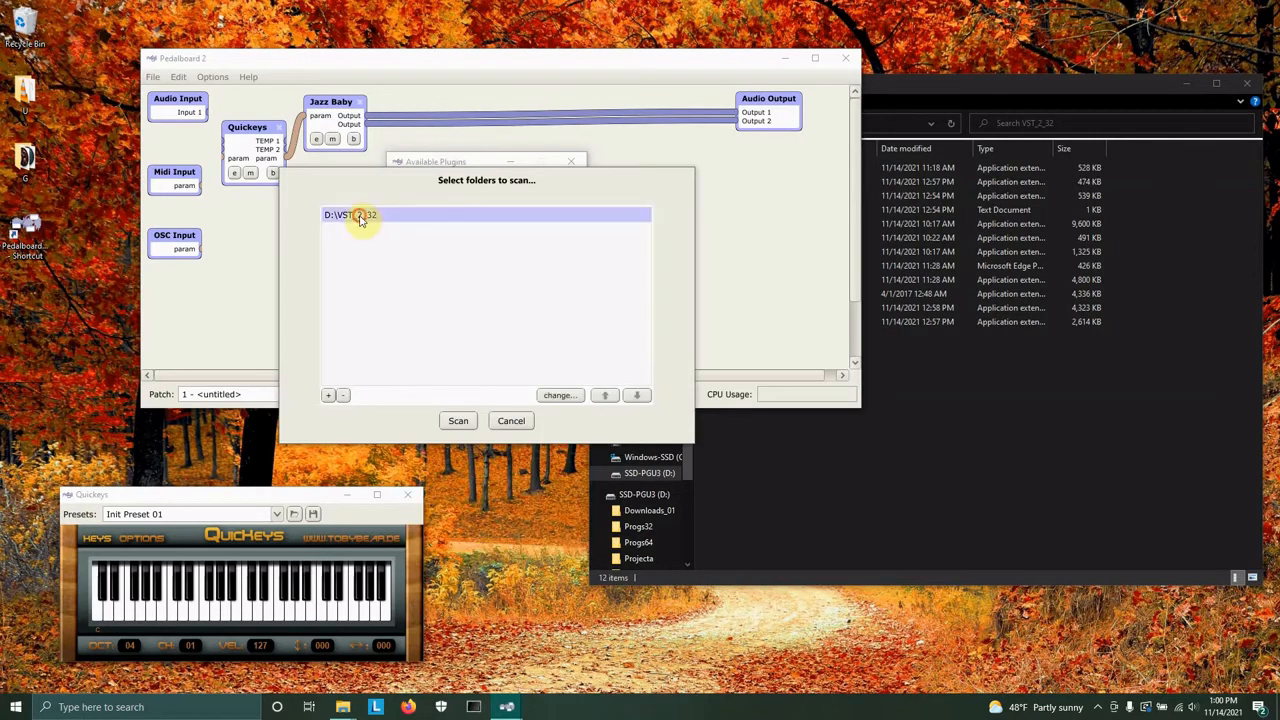
left_click(458, 424)
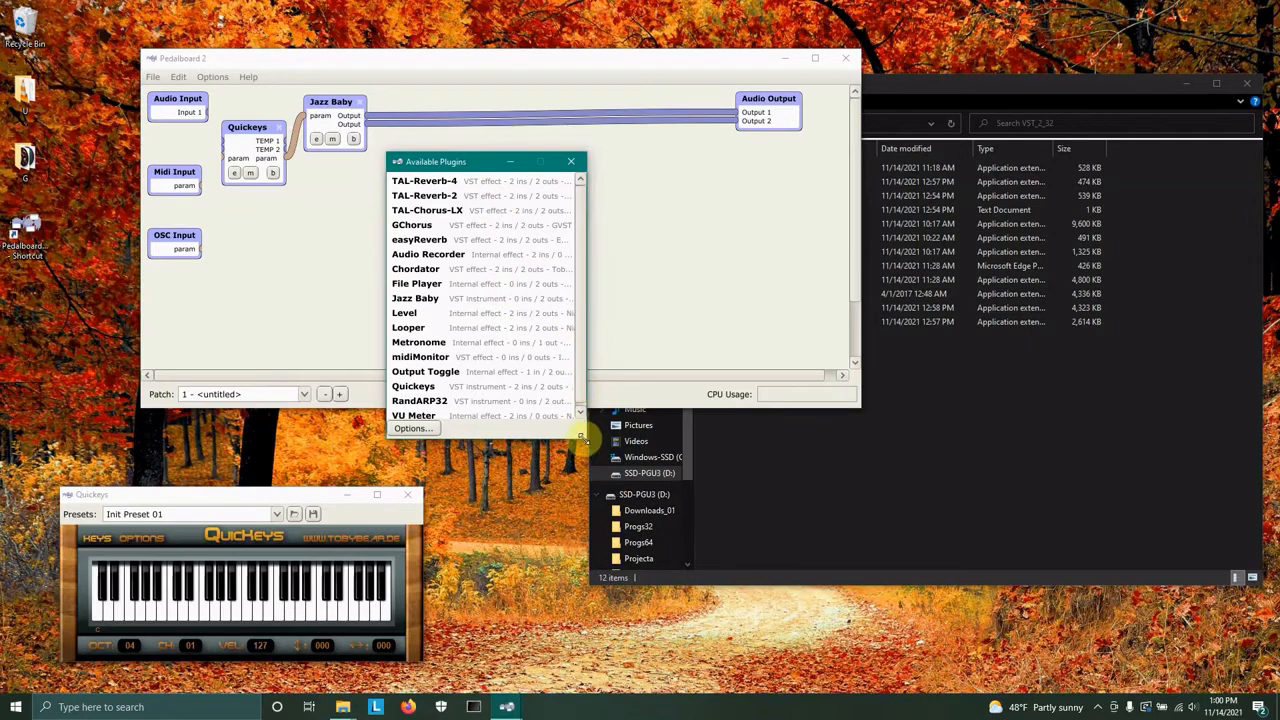
Widen the Available Plugins window to review the rescanned plugin list, then close it.
left_click_drag(585, 438, 697, 449)
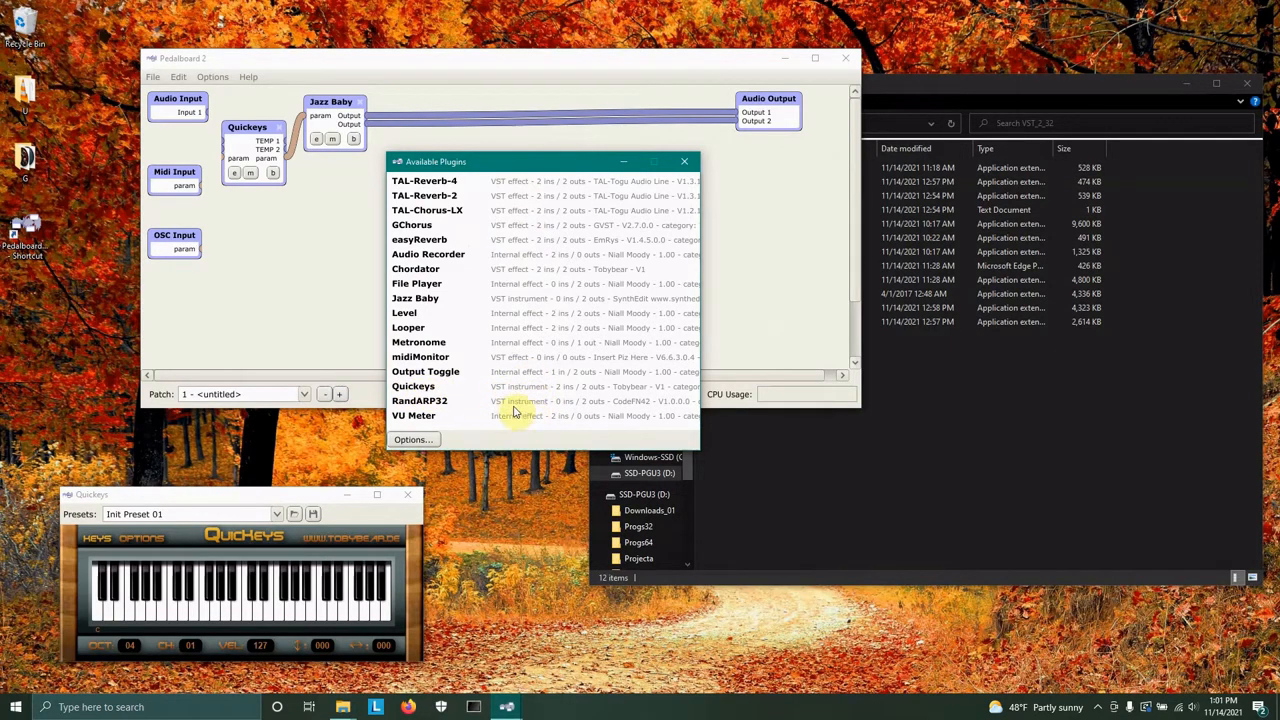
left_click(686, 163)
left_click(177, 612)
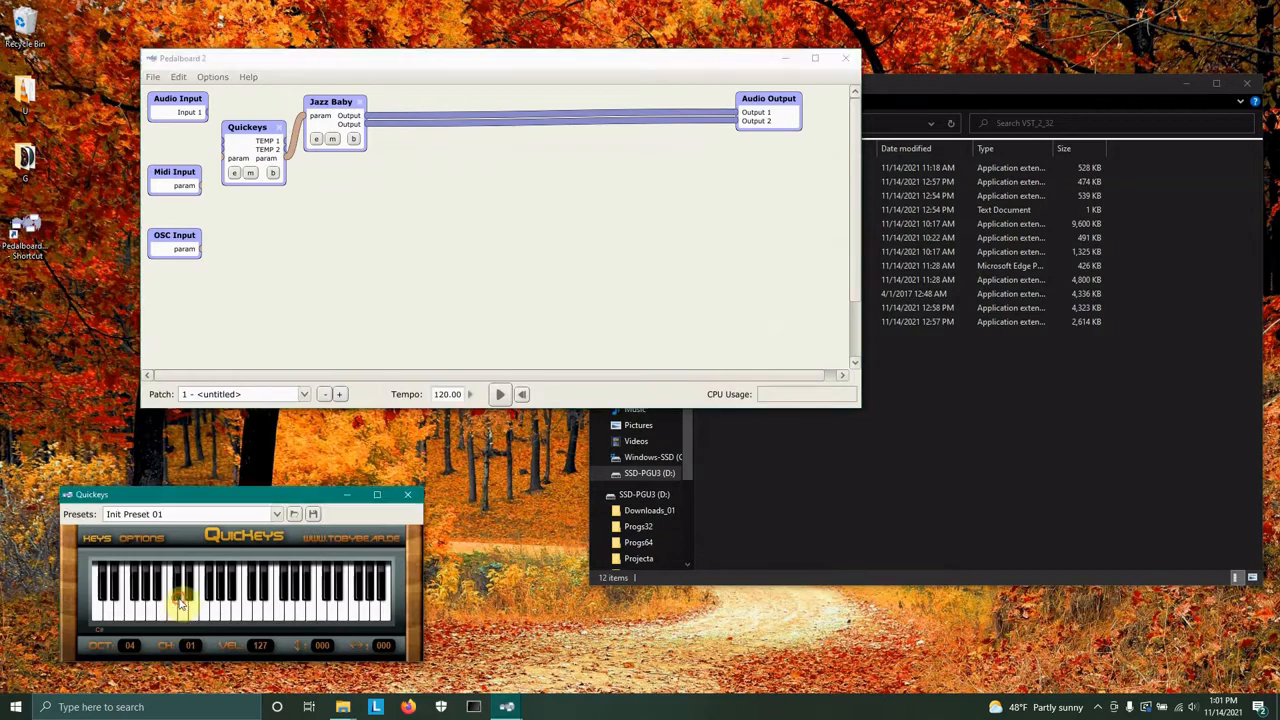
Add a TAL-Reverb-2 node to the patch and delete the connection from Jazz Baby to Audio Output.
right_click(533, 177)
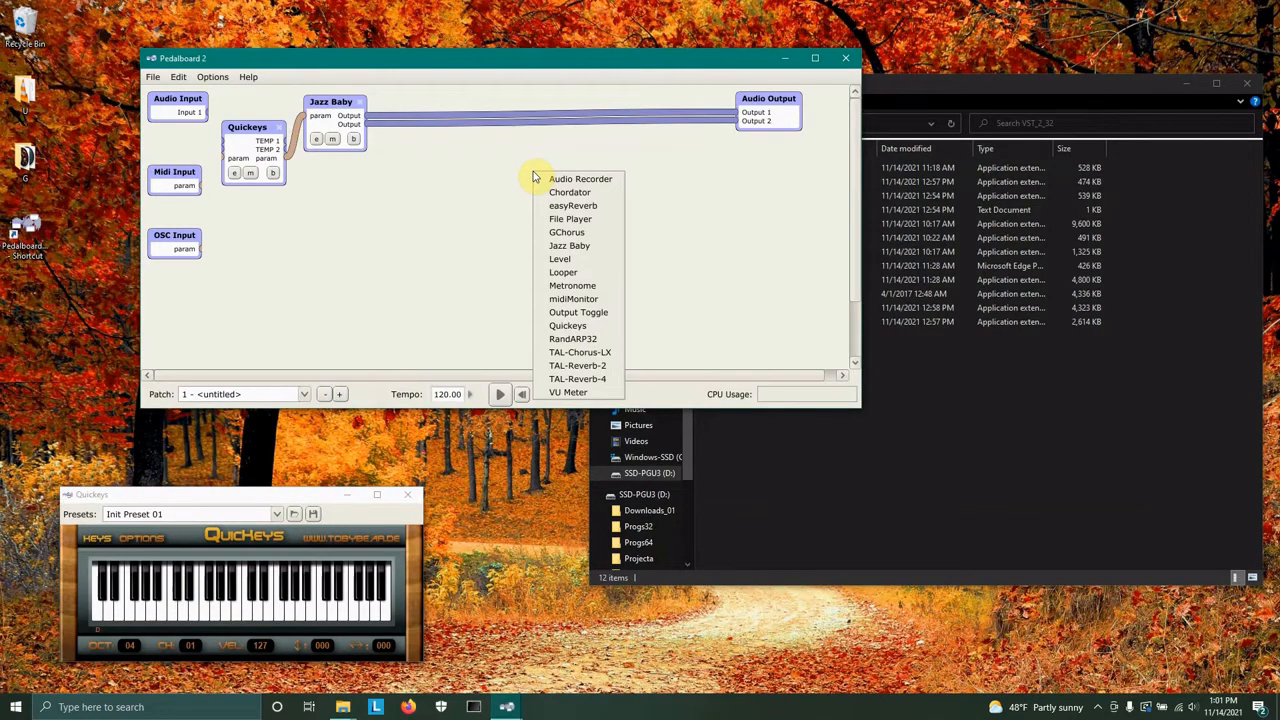
left_click(580, 367)
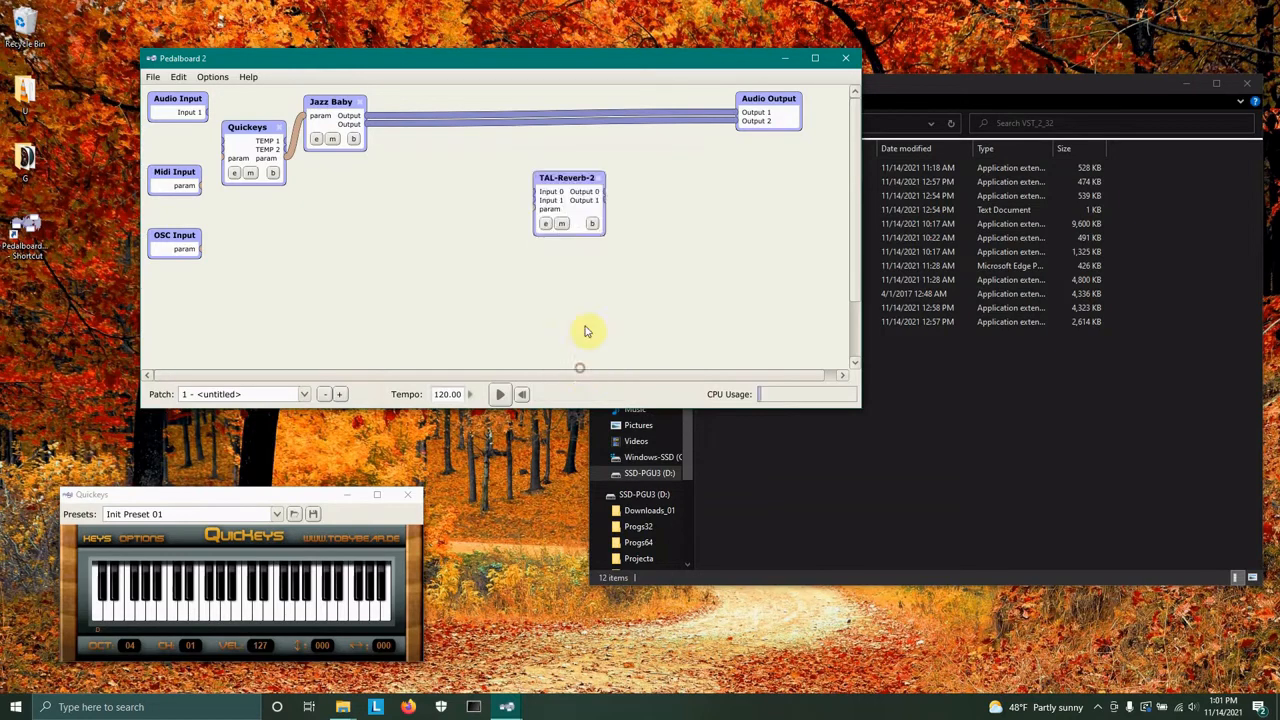
left_click(543, 115)
key("Delete")
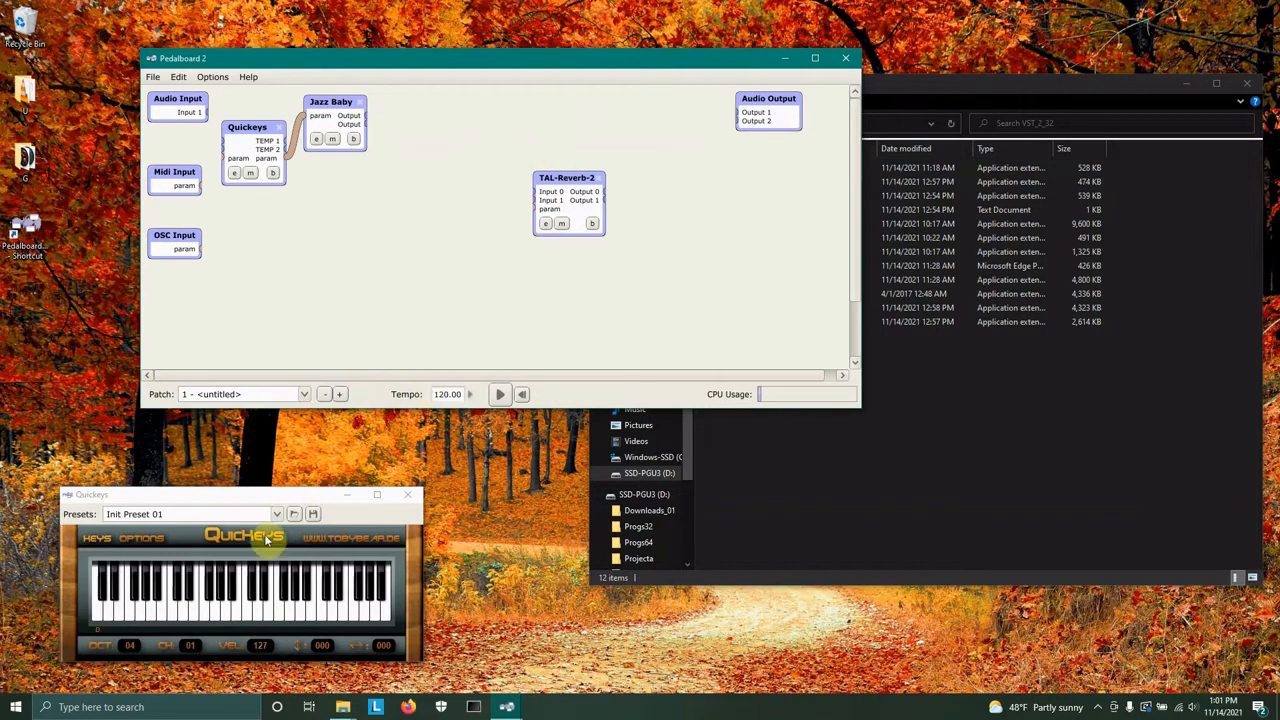
Move the TAL-Reverb-2 node up and connect Jazz Baby's Output 1 and Output 2 to its Input 0 and Input 1.
left_click(190, 608)
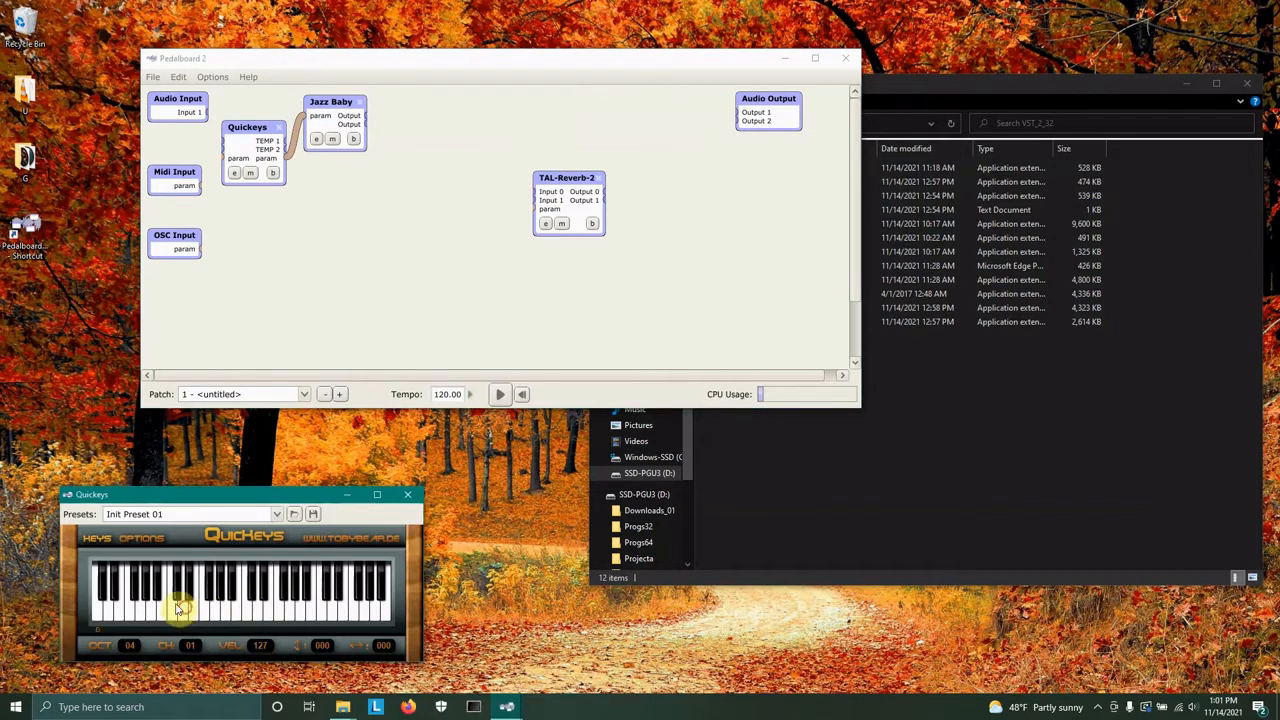
left_click_drag(555, 174, 496, 147)
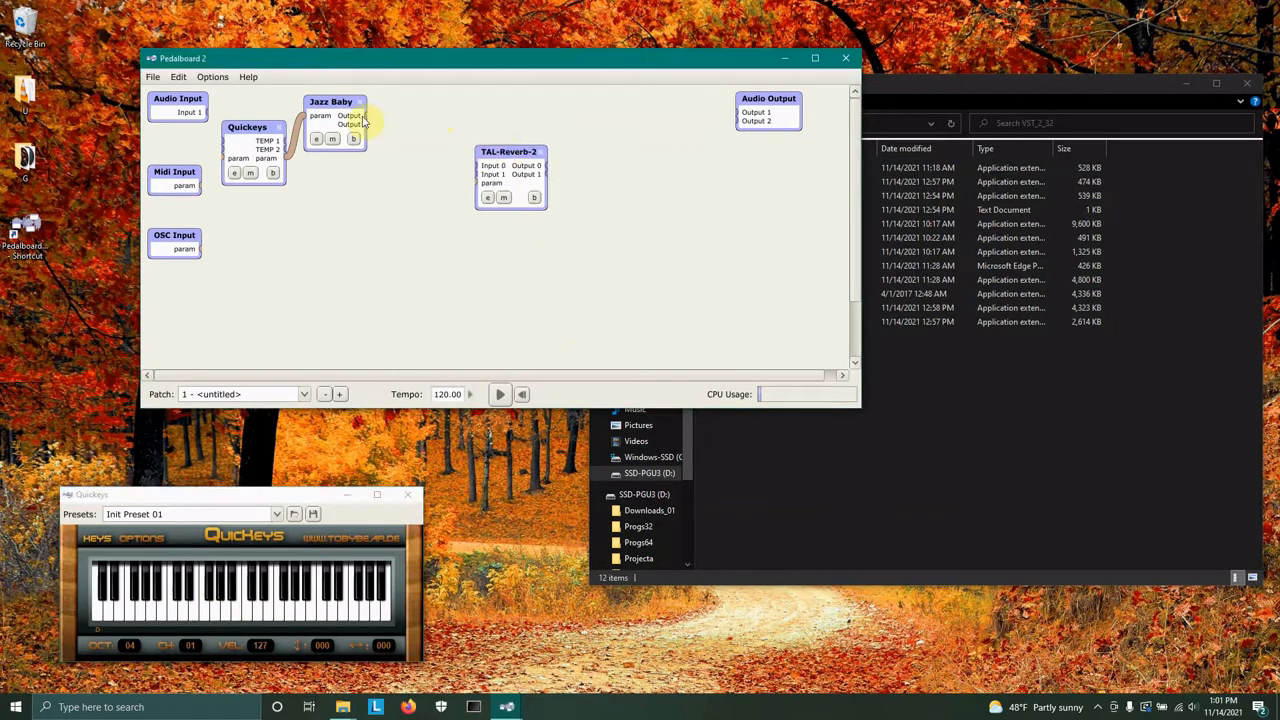
left_click_drag(366, 118, 476, 165)
left_click_drag(367, 124, 477, 174)
Play a few notes and connect TAL-Reverb-2's Output 0 and Output 1 to Audio Output's Output 1 and Output 2.
left_click(229, 600)
left_click(203, 607)
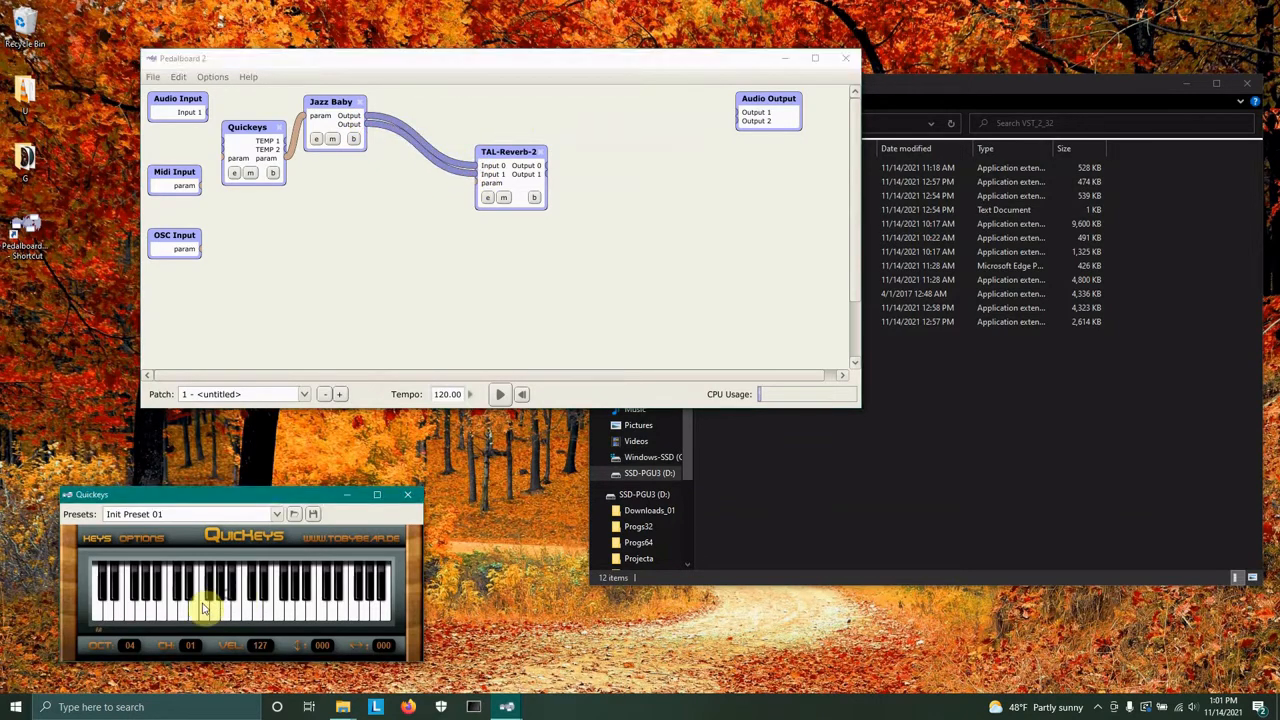
left_click(162, 600)
left_click(243, 607)
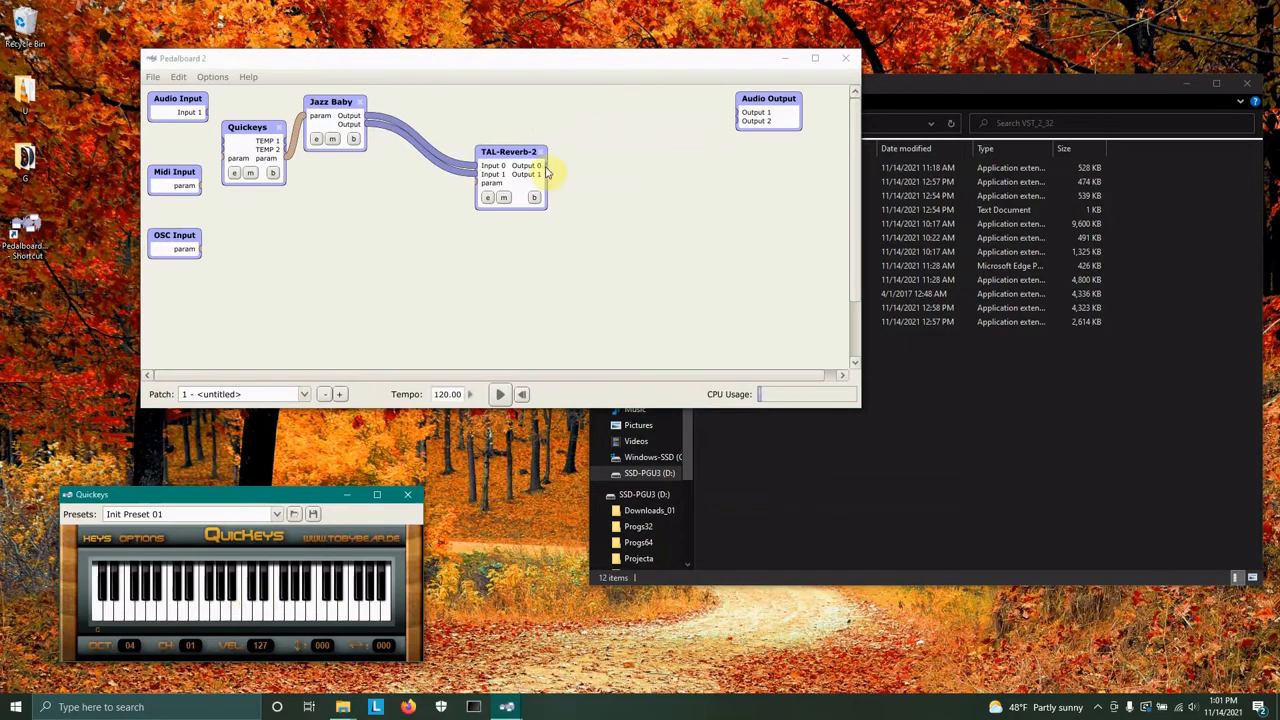
left_click_drag(543, 166, 733, 112)
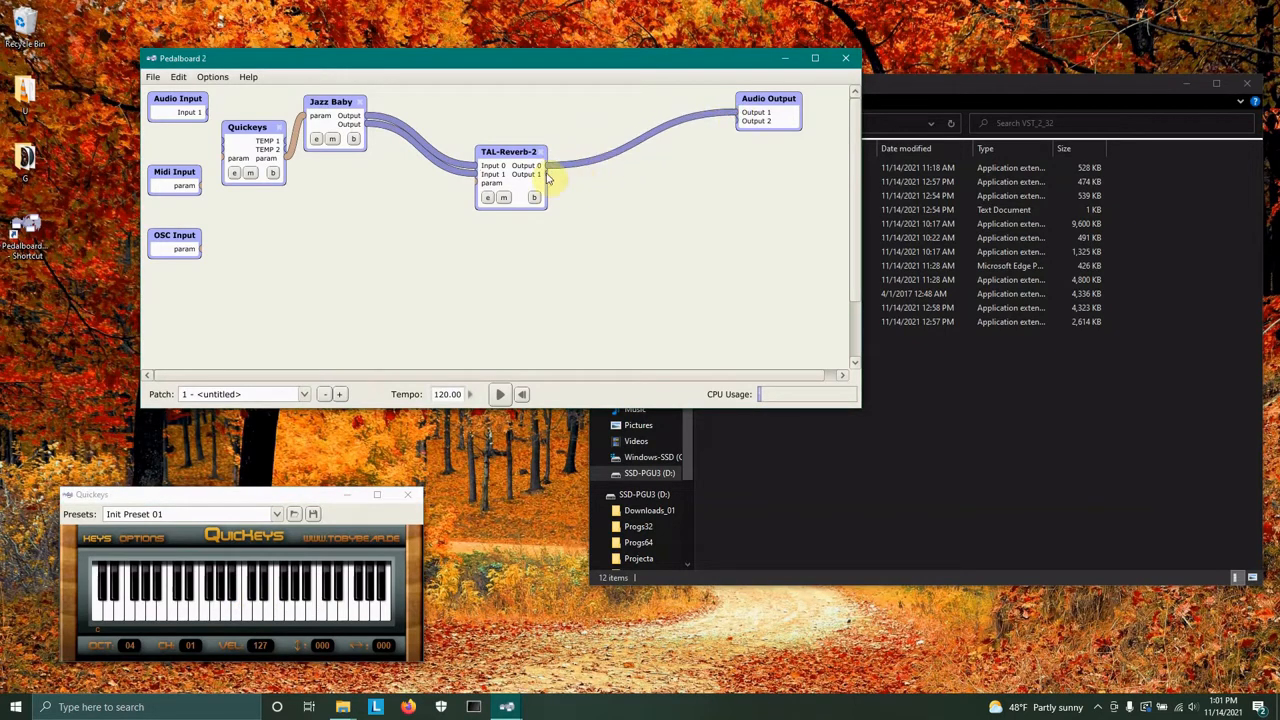
left_click_drag(545, 174, 734, 121)
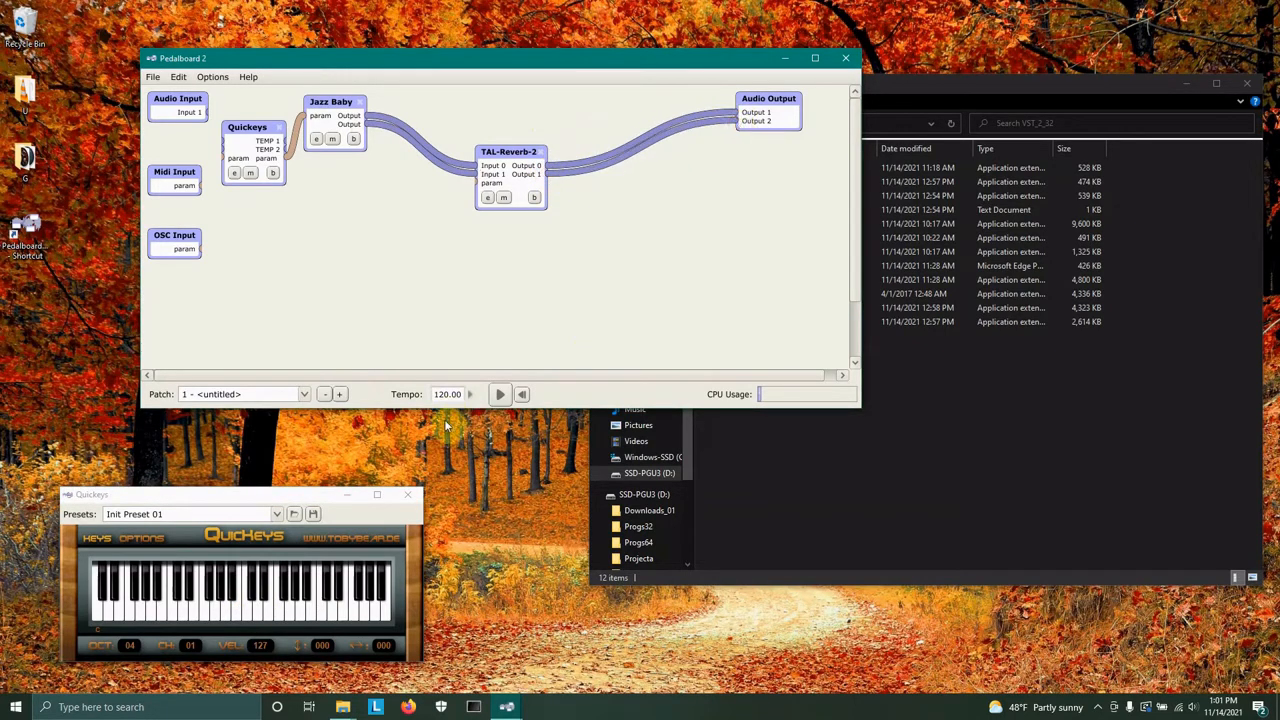
Play notes on the Quickeys keyboard to hear Jazz Baby through the reverb.
left_click(180, 612)
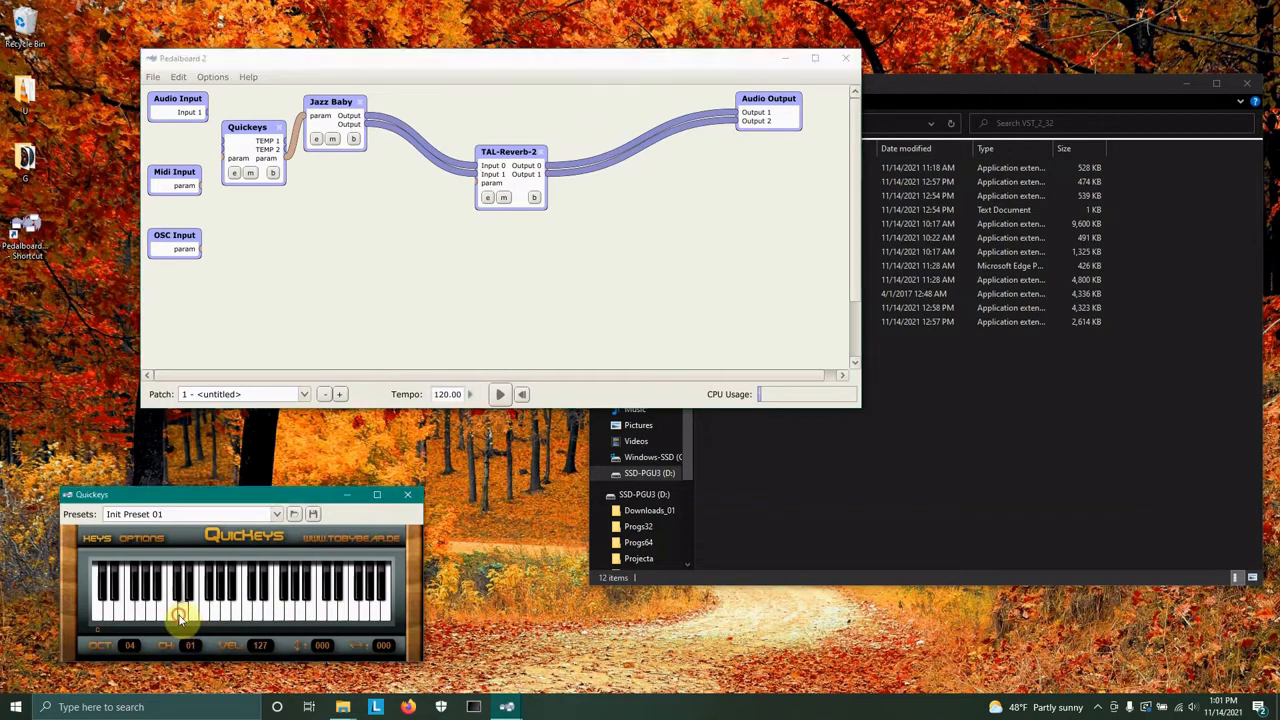
left_click(238, 609)
left_click(211, 613)
left_click(175, 615)
left_click(165, 614)
left_click(154, 615)
left_click(165, 606)
left_click(154, 619)
left_click(114, 611)
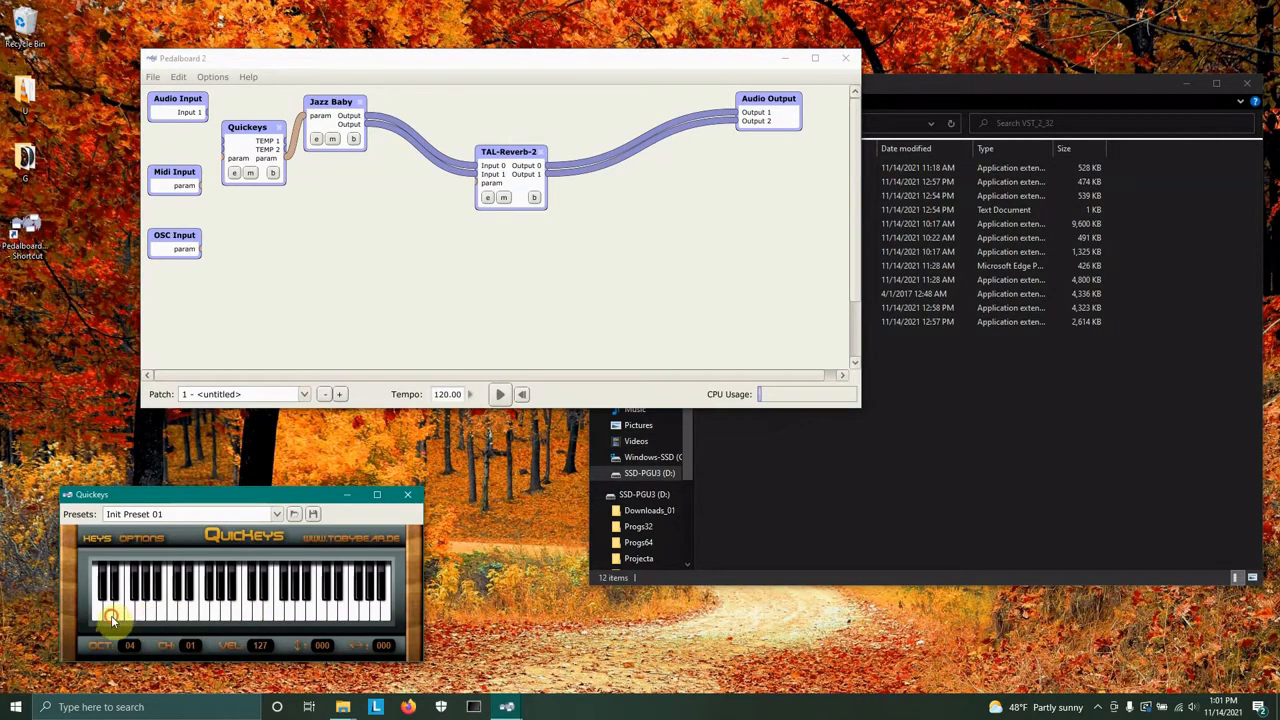
left_click(166, 608)
left_click(177, 609)
left_click(218, 612)
left_click(166, 610)
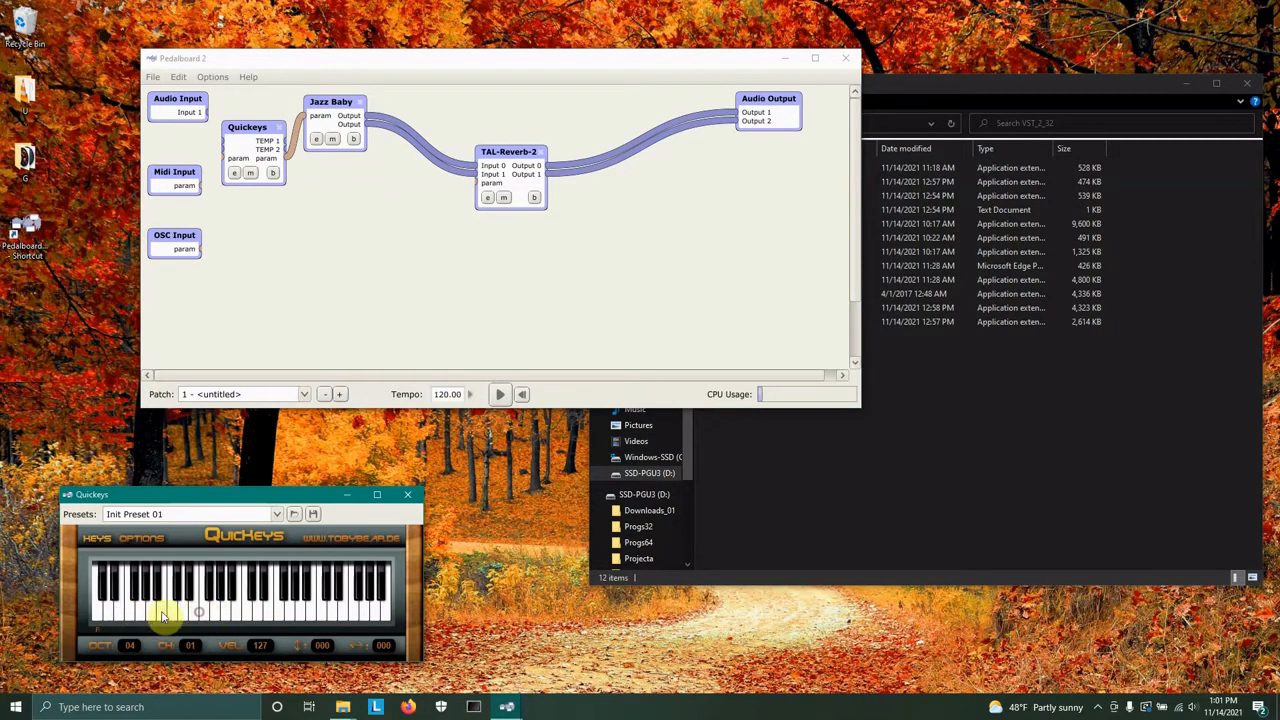
Open the TAL-Reverb-2 editor and move its window beside the patch.
left_click(489, 199)
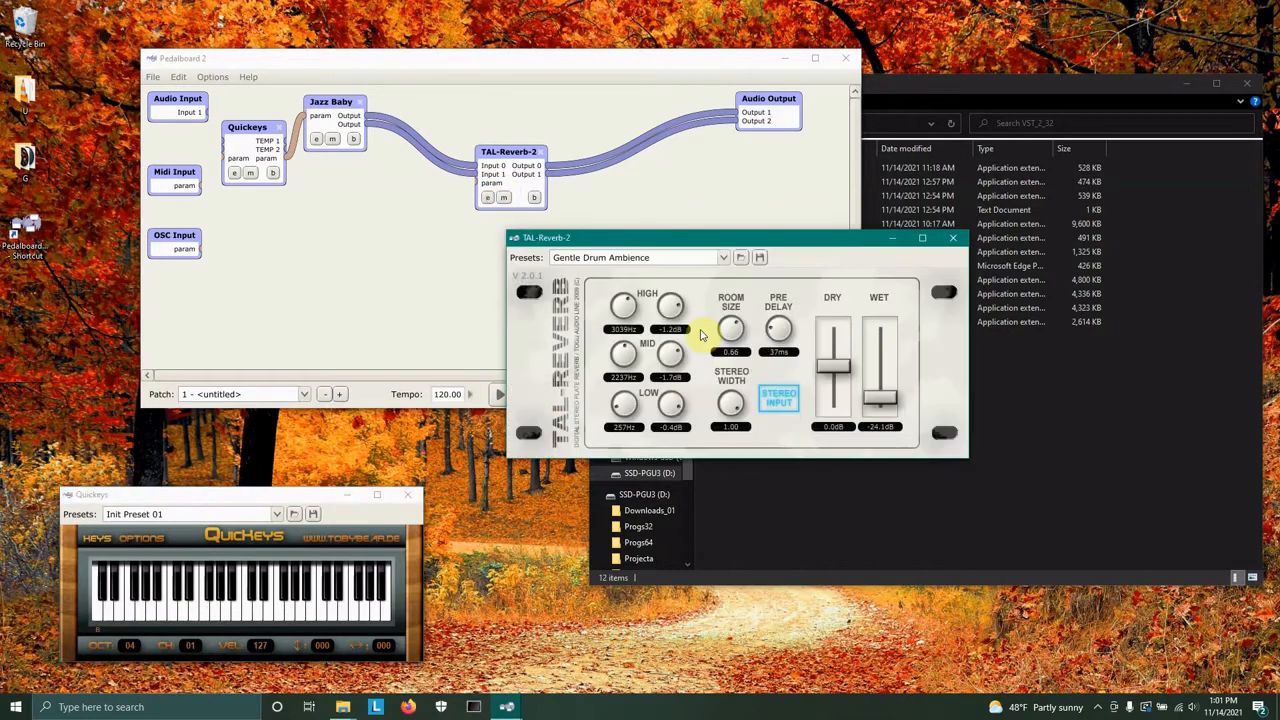
left_click_drag(752, 240, 587, 239)
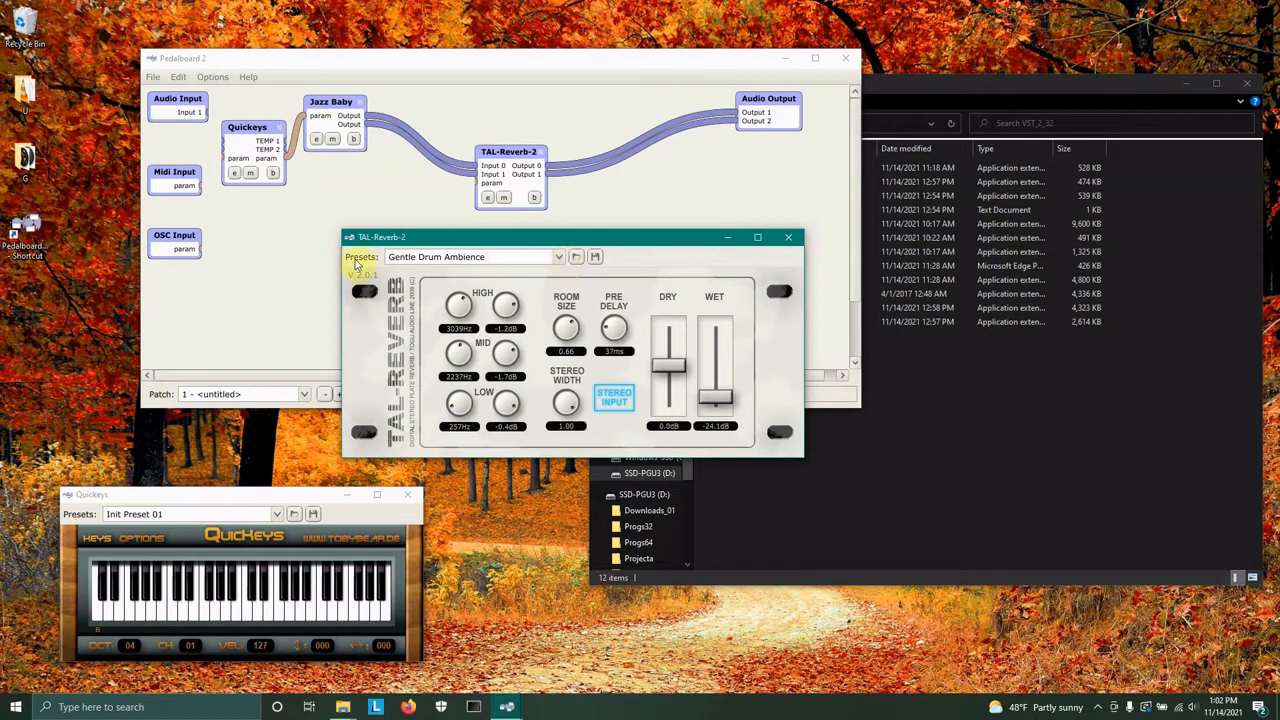
left_click(559, 258)
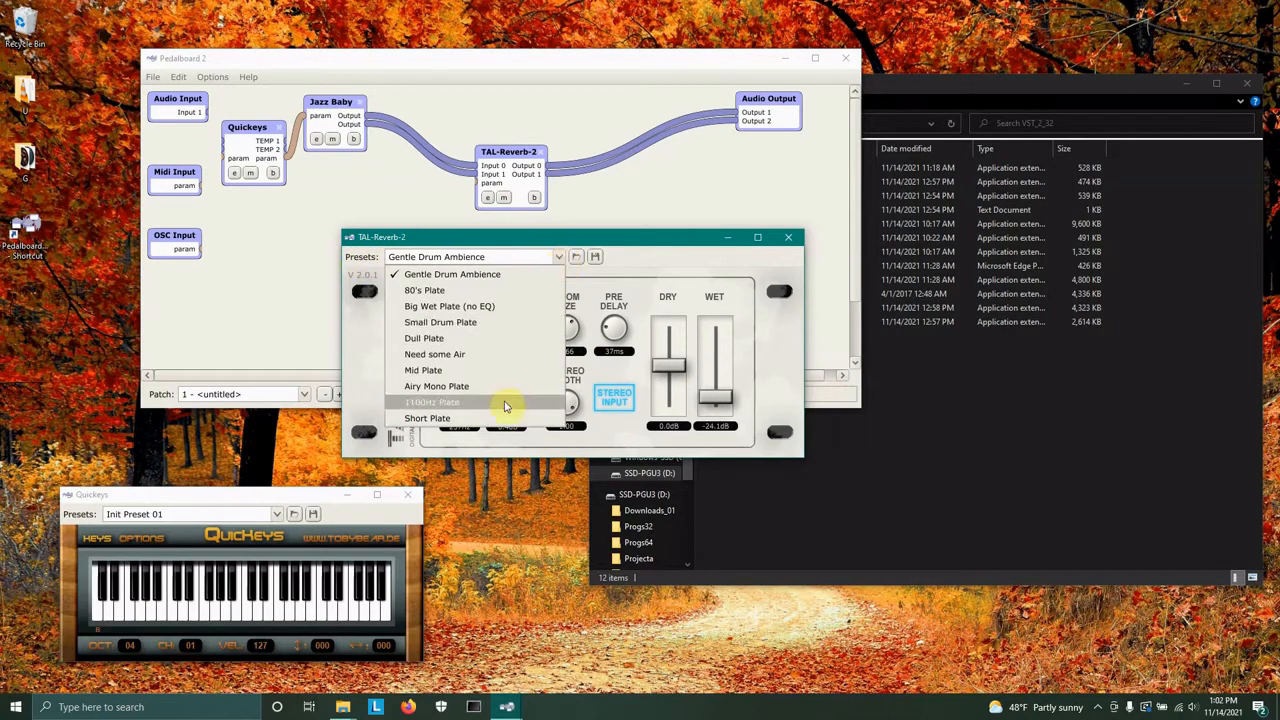
left_click(659, 255)
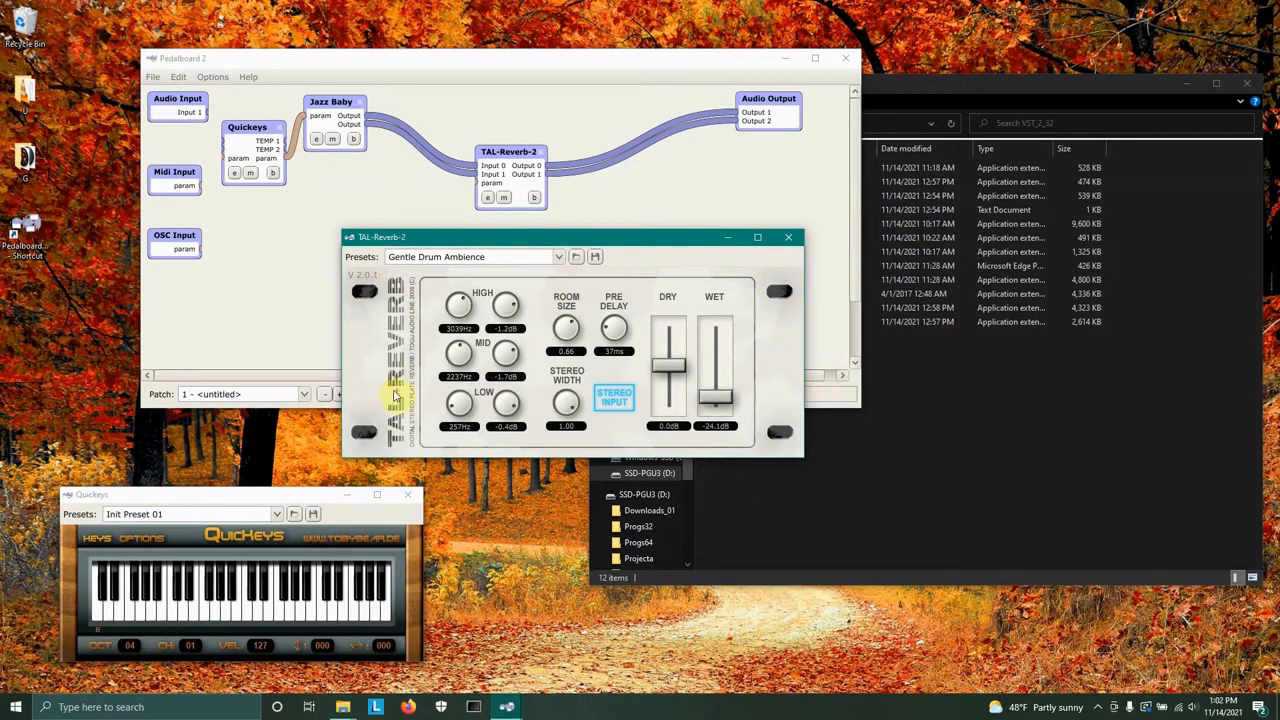
Select the 80's Plate reverb preset and audition it on the Quickeys keyboard.
left_click(560, 257)
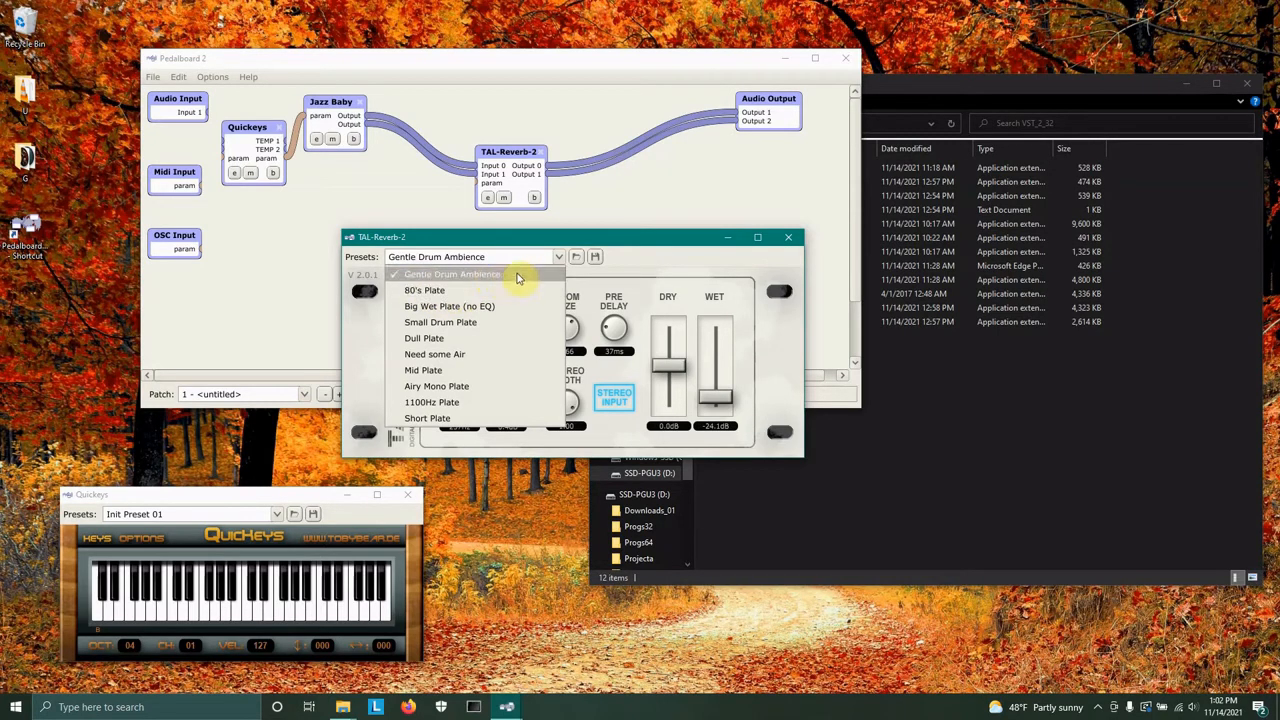
left_click(450, 298)
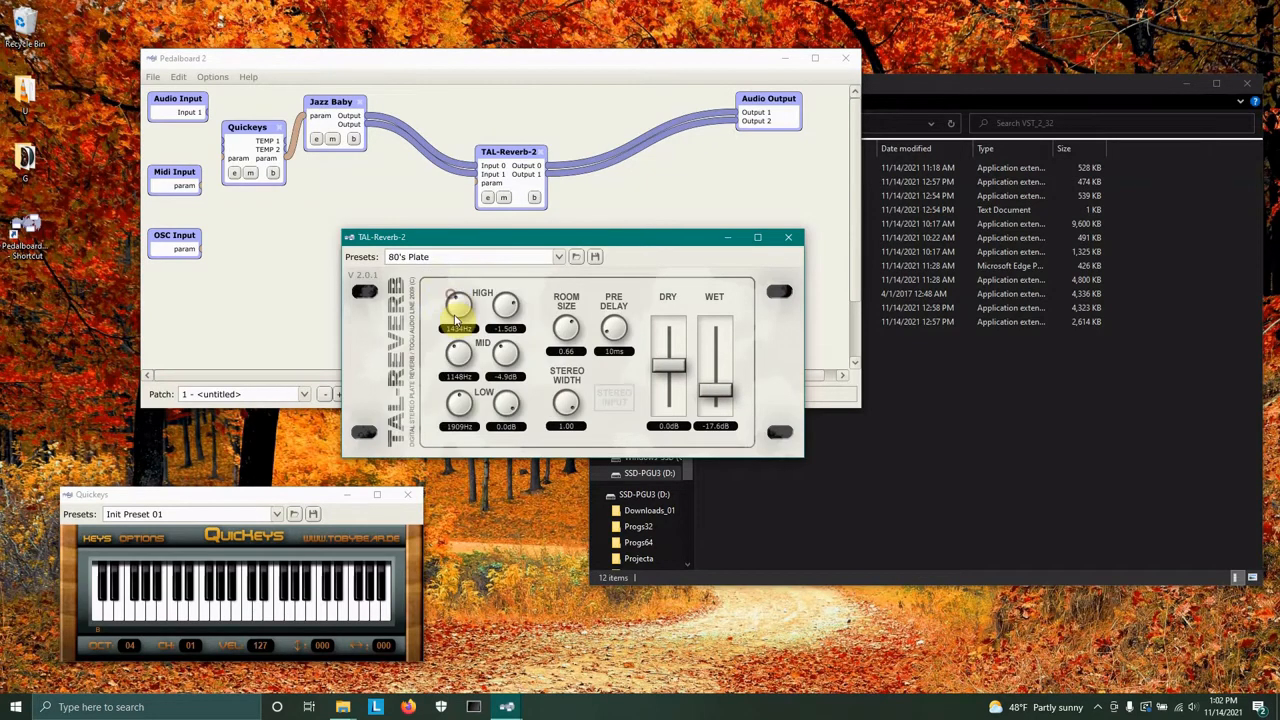
left_click(203, 612)
left_click(160, 611)
left_click(138, 603)
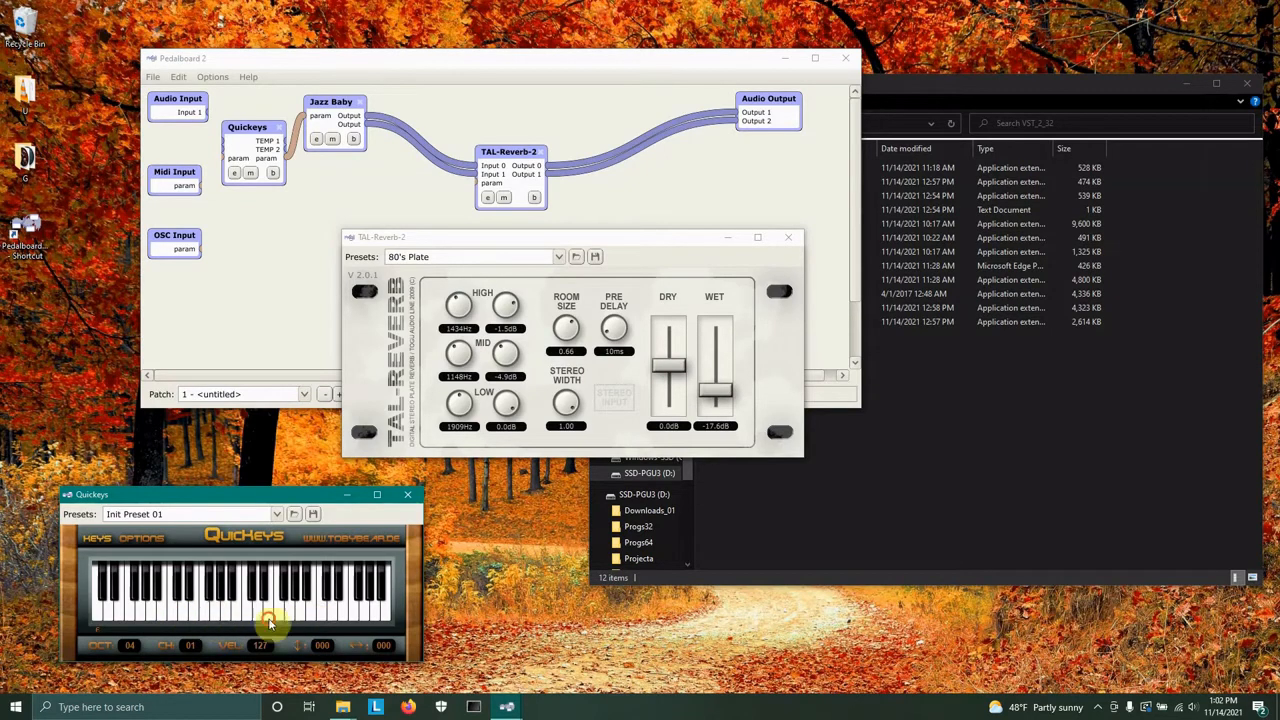
Select the Need some Air reverb preset and audition it on the Quickeys keyboard.
left_click(560, 257)
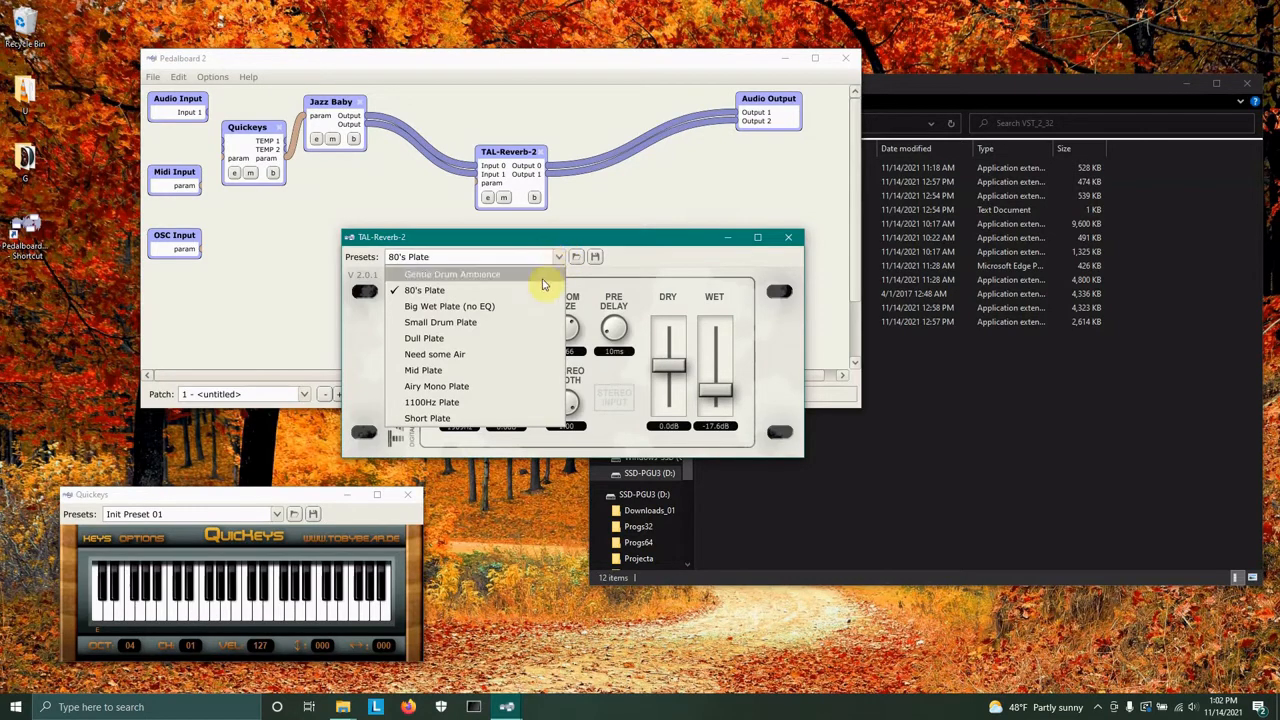
left_click(483, 354)
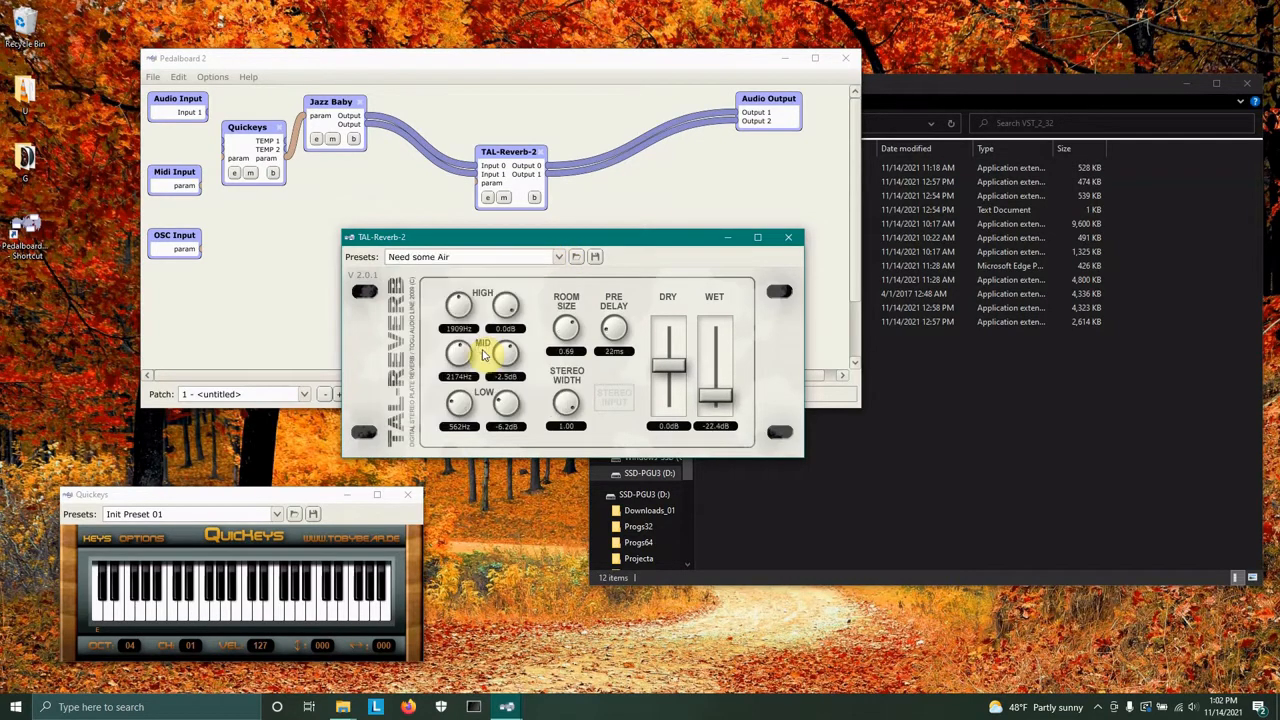
left_click(172, 608)
left_click(187, 610)
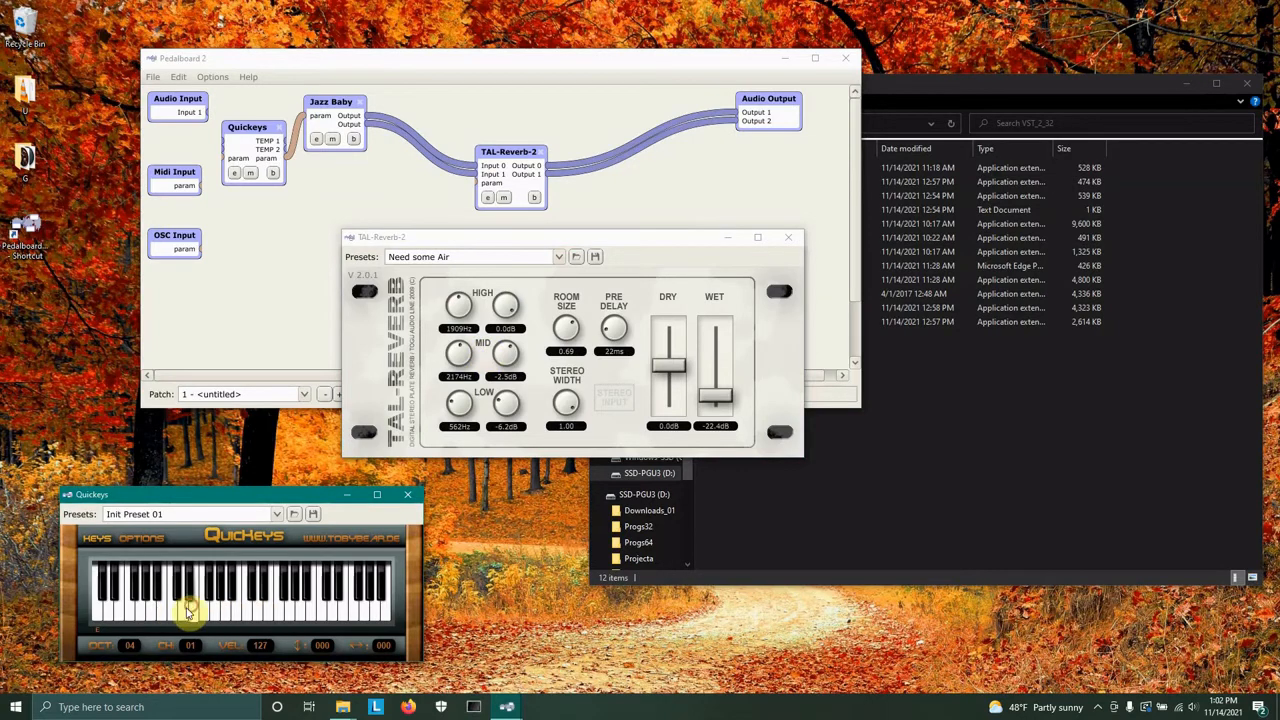
left_click(127, 610)
left_click(153, 610)
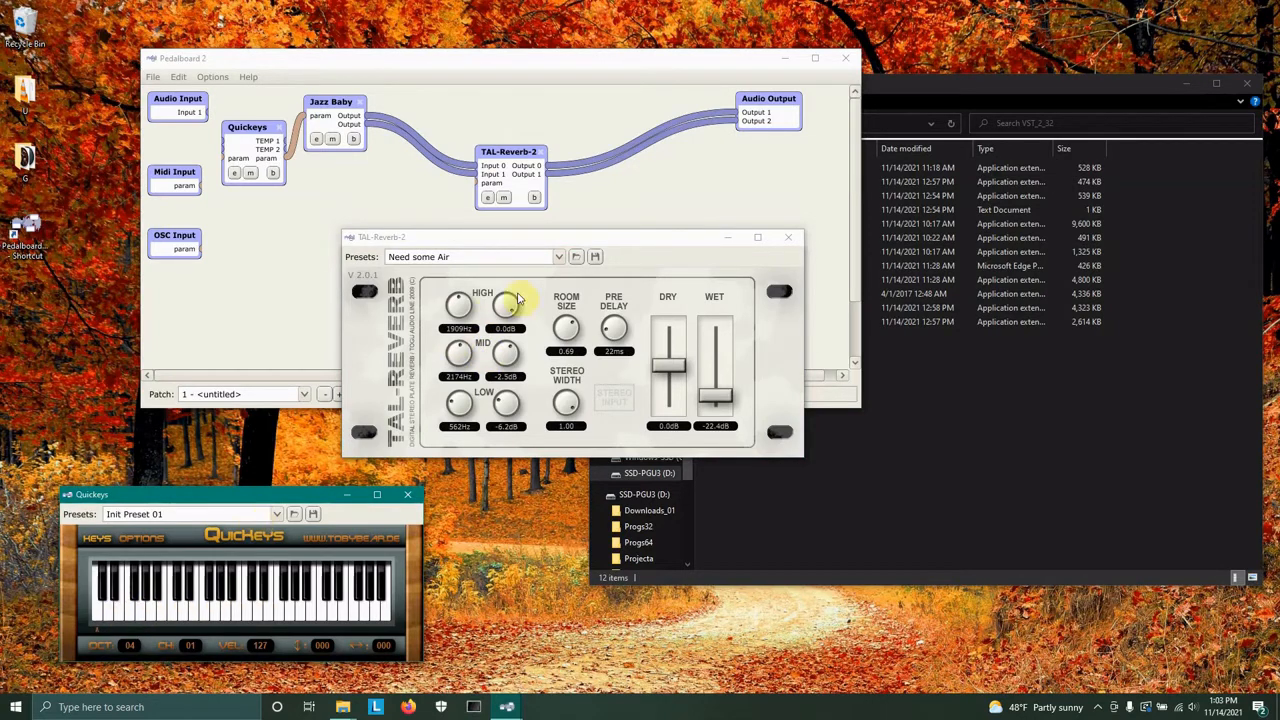
Select the Airy Mono Plate reverb preset and audition it on the Quickeys keyboard.
left_click(560, 259)
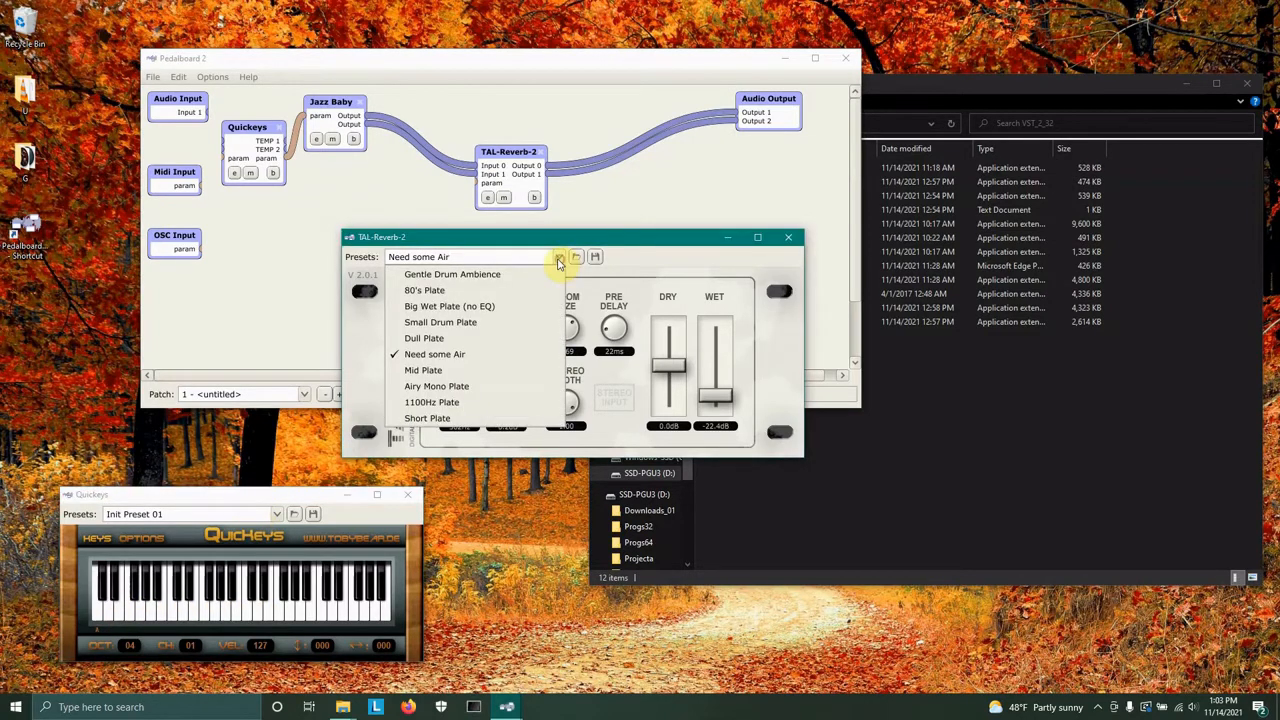
left_click(442, 387)
left_click(160, 612)
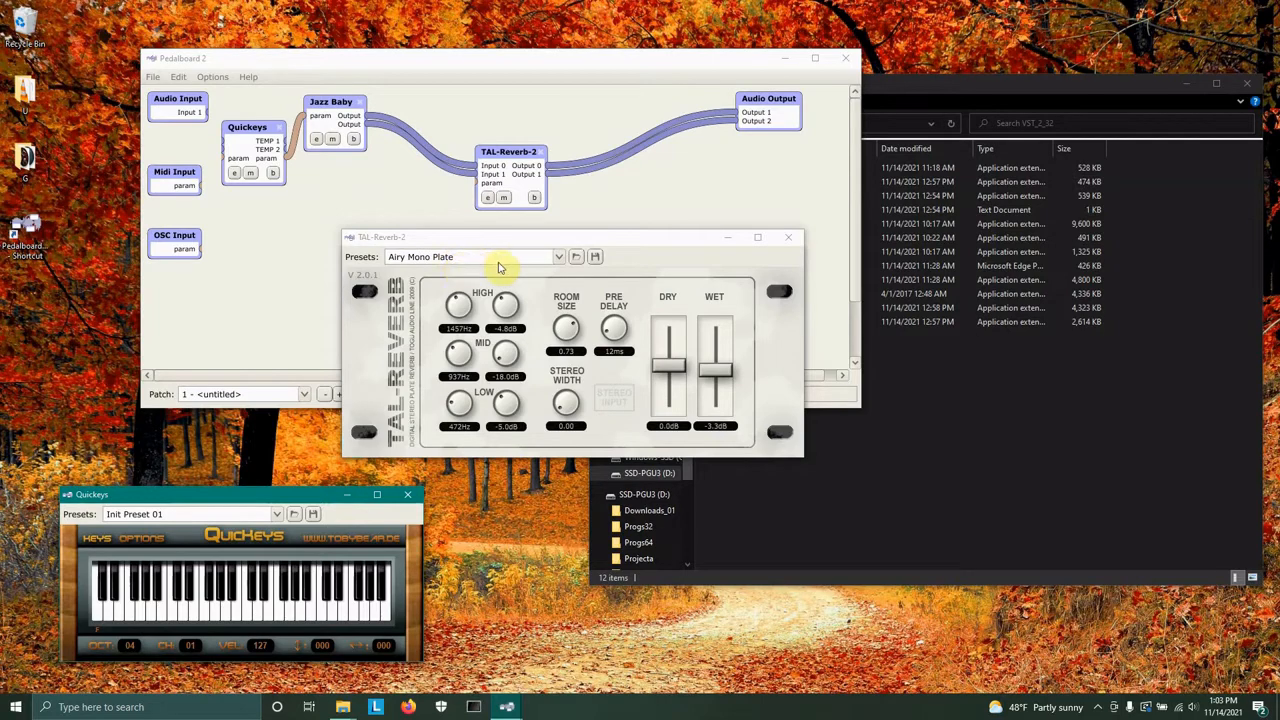
left_click(178, 594)
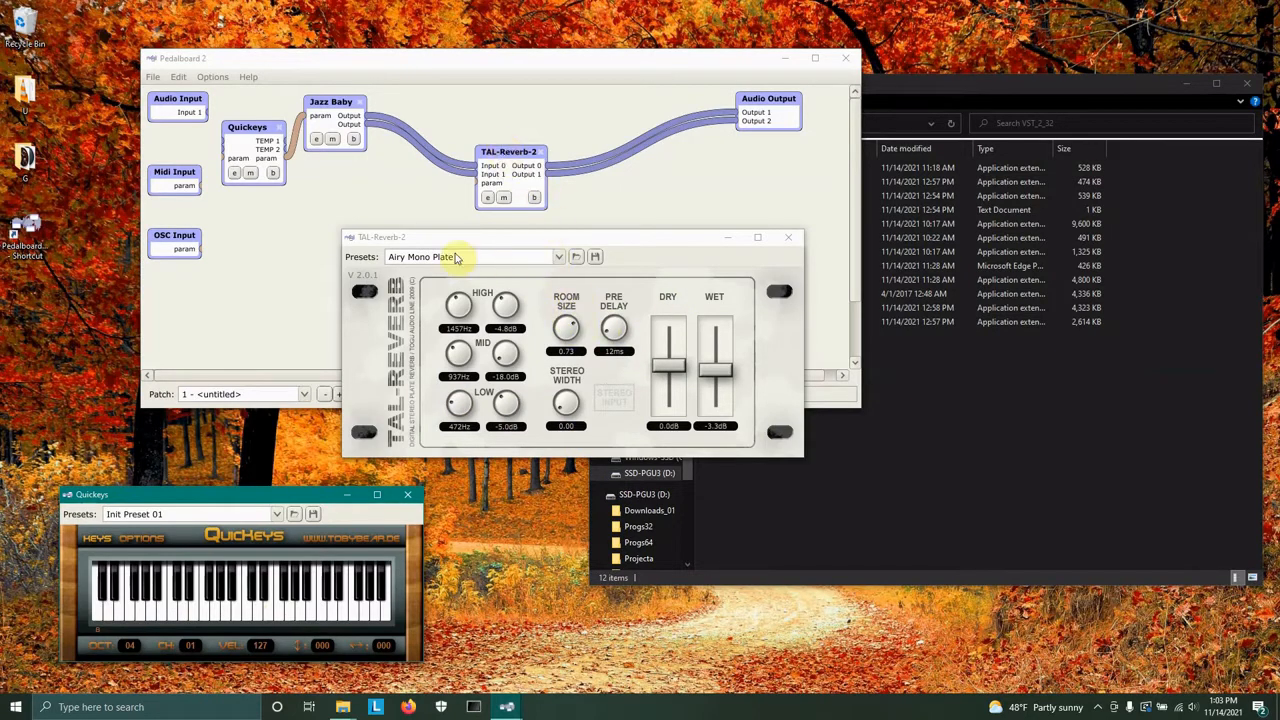
Switch back to the Need some Air preset and play a few notes to compare.
left_click(561, 259)
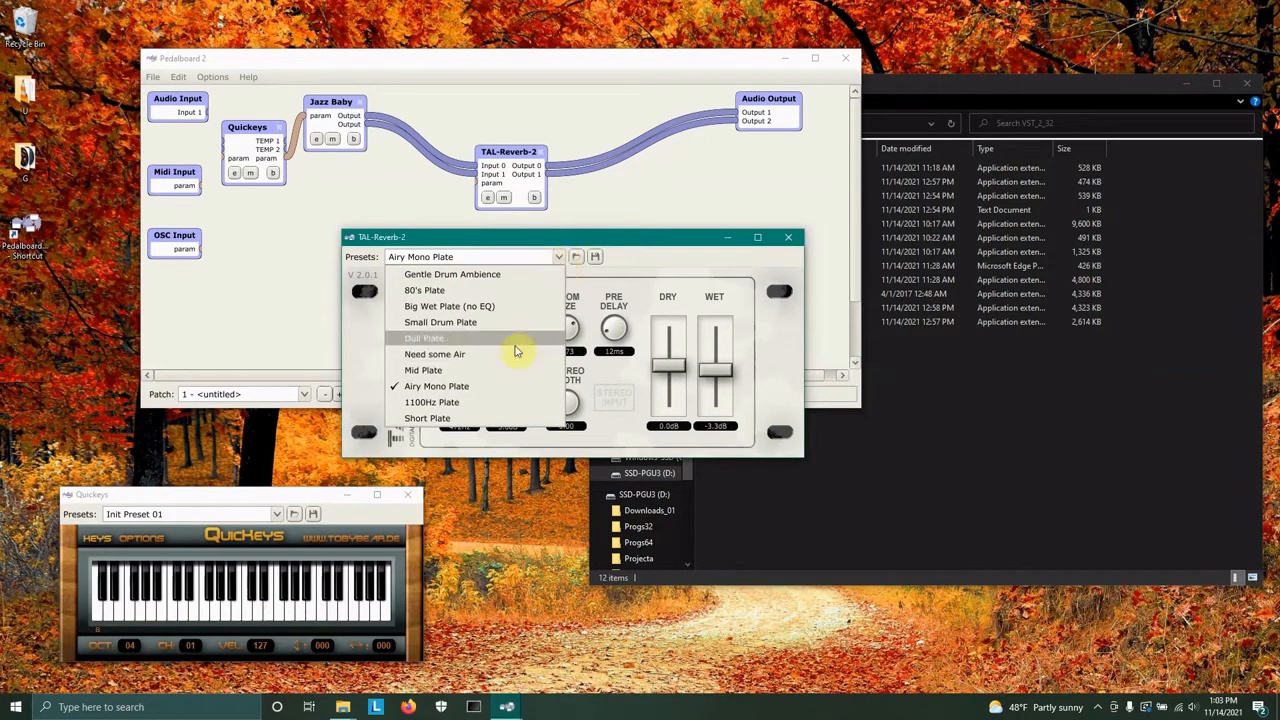
left_click(440, 357)
left_click(126, 613)
left_click(214, 606)
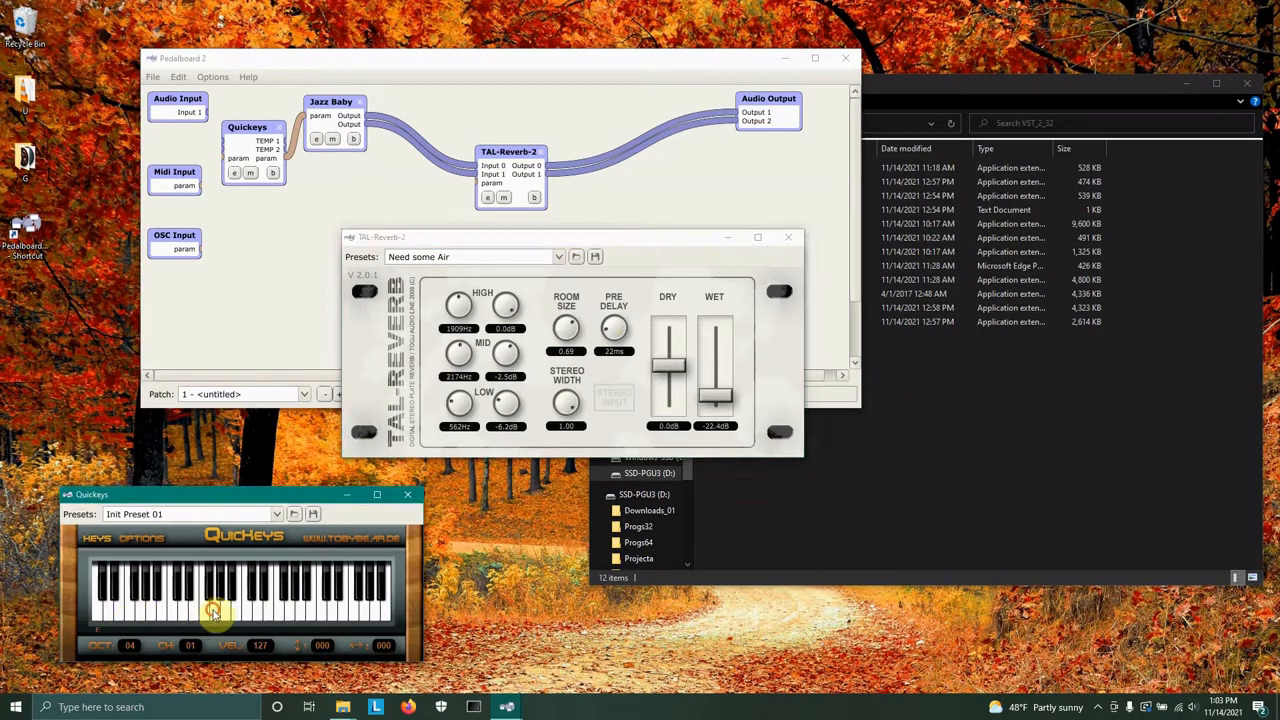
left_click(163, 609)
left_click(183, 598)
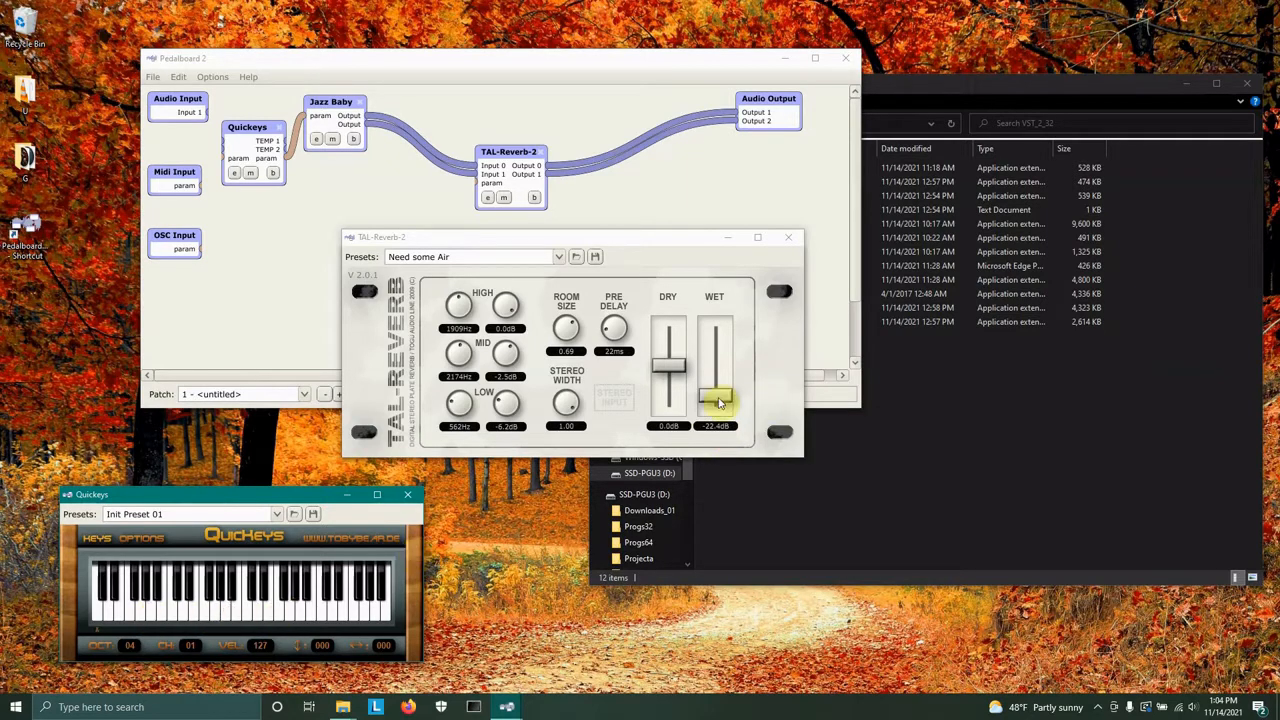
Raise the reverb's Wet level to -4.8 dB.
left_click_drag(718, 402, 712, 348)
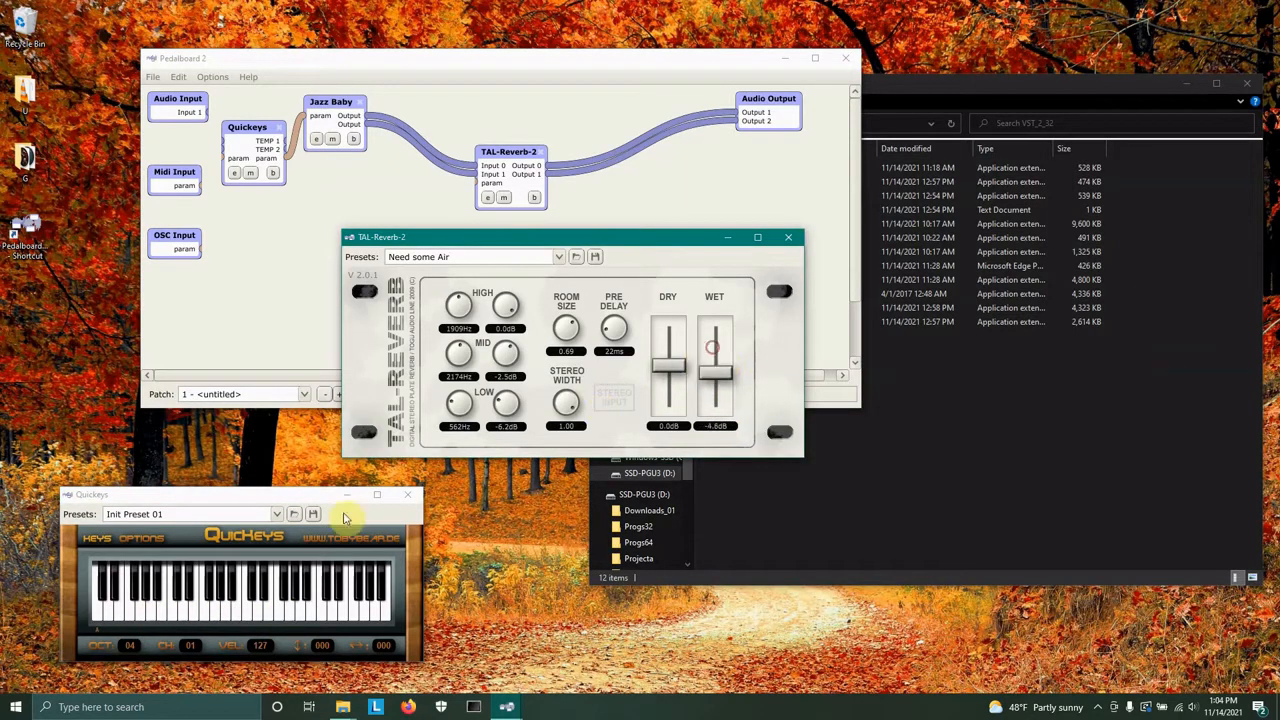
Lower the reverb's Dry level to -14.1 dB and raise the Wet level to -1.3 dB.
left_click_drag(146, 616, 185, 592)
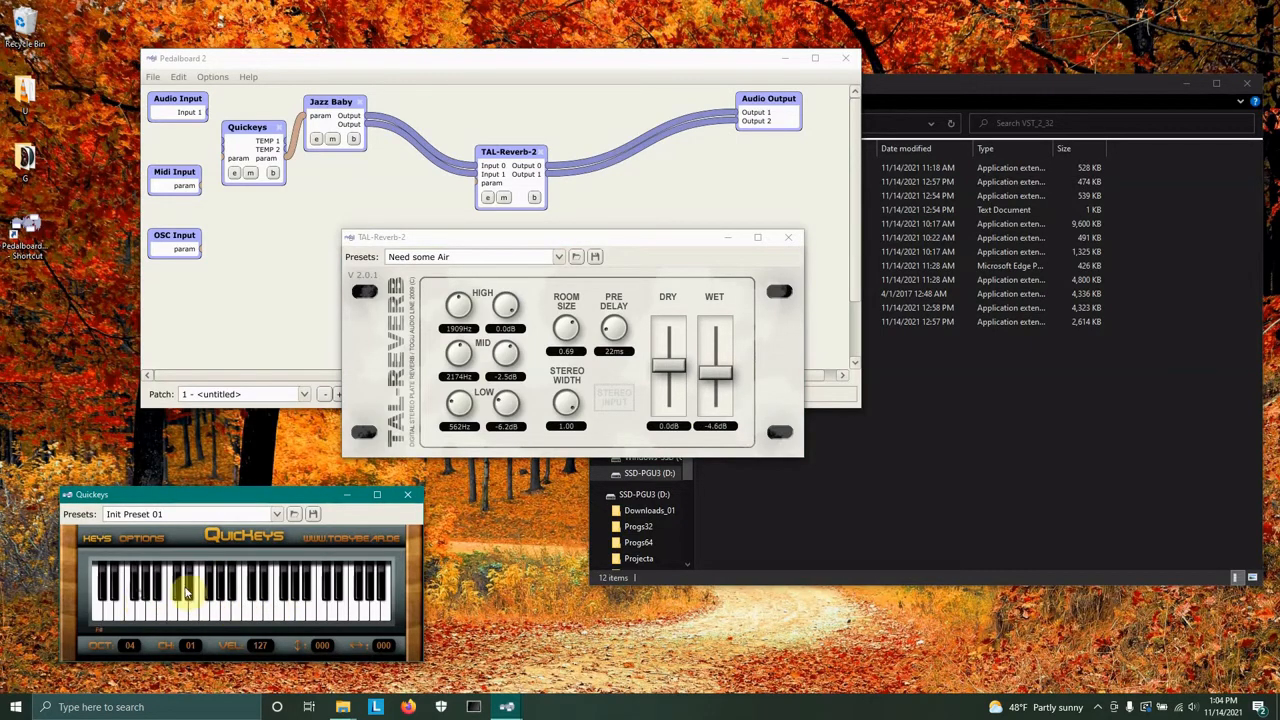
left_click_drag(674, 365, 675, 413)
left_click_drag(726, 366, 722, 369)
Play a run of notes on the Quickeys keyboard to hear the new dry/wet balance.
left_click(153, 618)
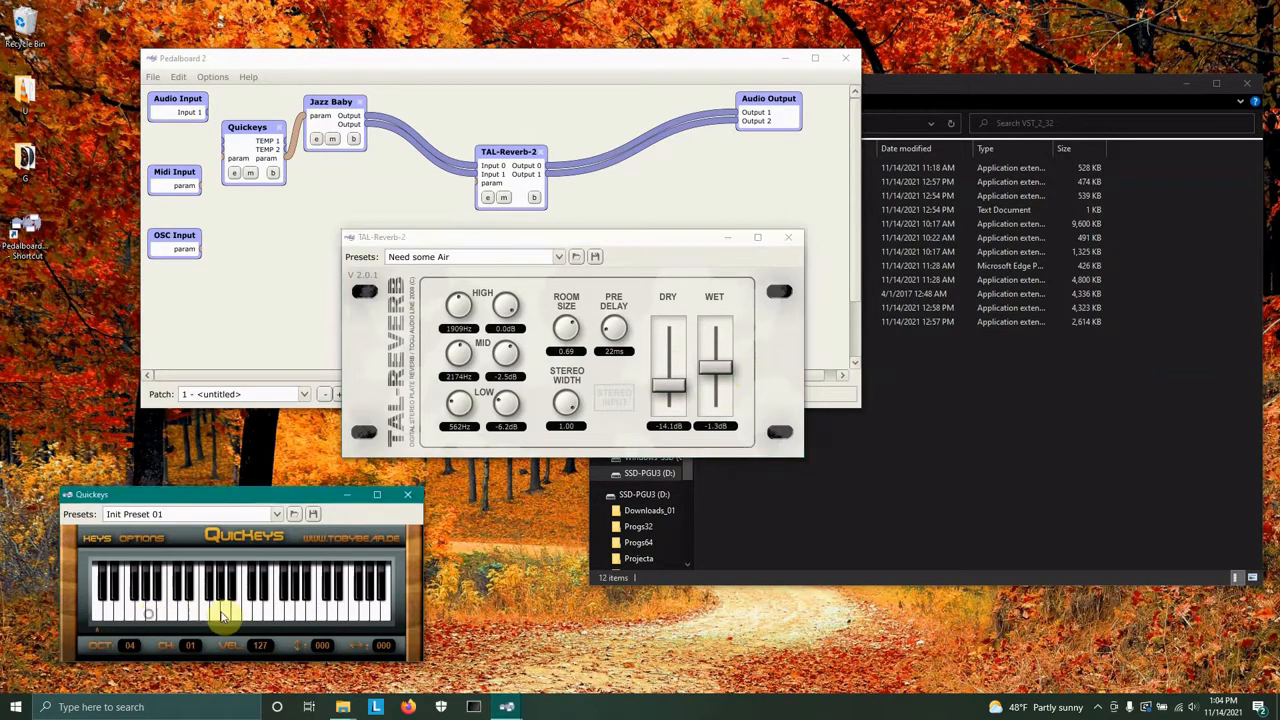
left_click(225, 615)
left_click(280, 613)
left_click(257, 612)
left_click(193, 608)
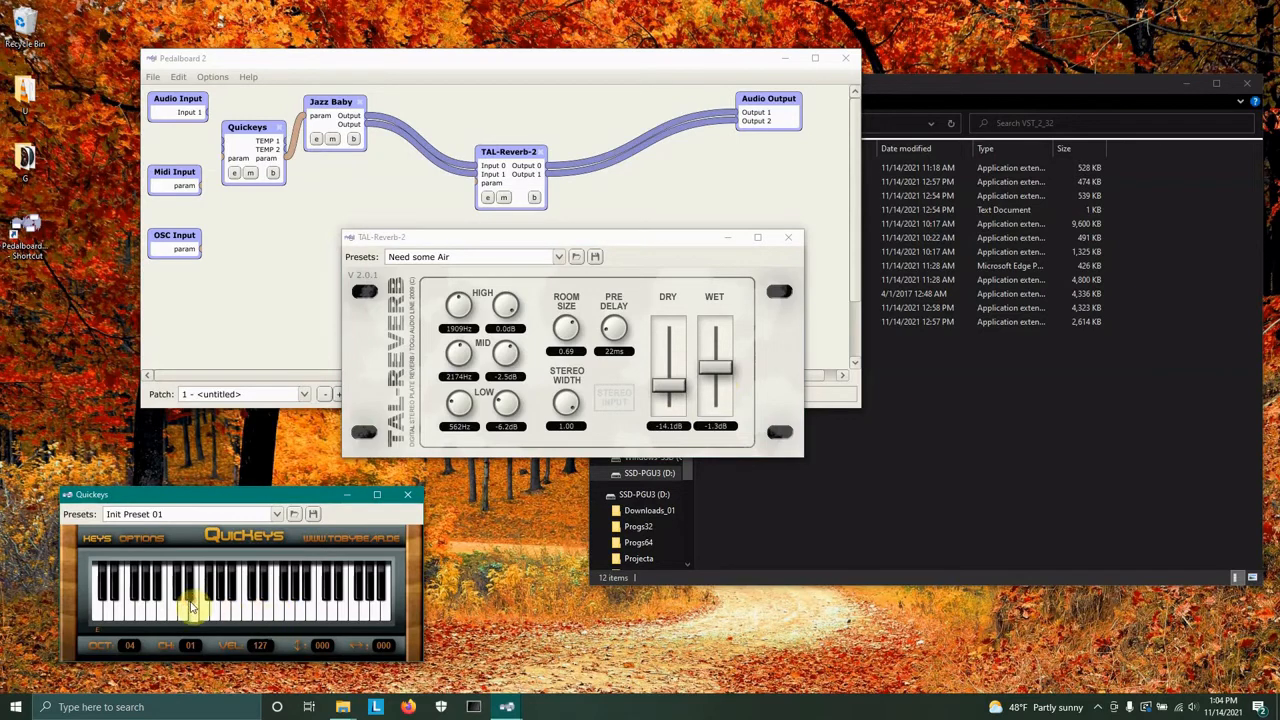
left_click(172, 609)
left_click(161, 606)
left_click(130, 607)
left_click(151, 607)
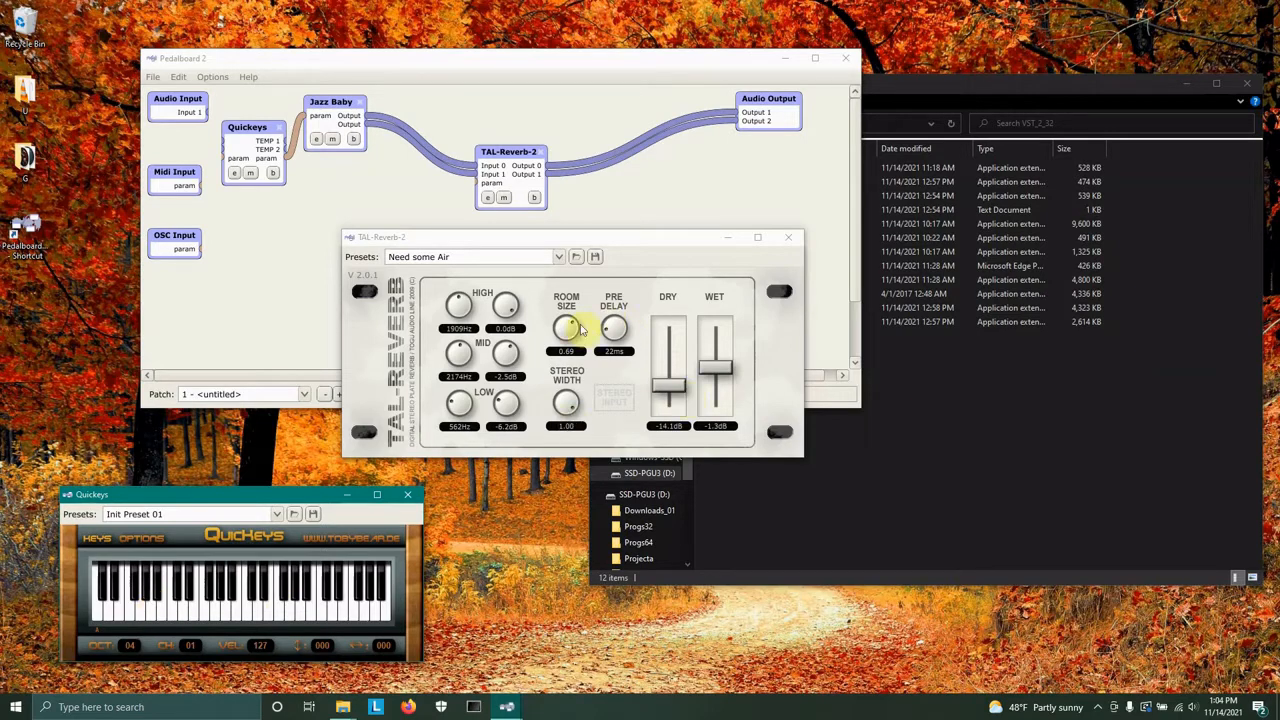
Increase the reverb's Room Size to 0.78 and audition it on the Quickeys keyboard.
left_click_drag(568, 326, 562, 296)
left_click(179, 609)
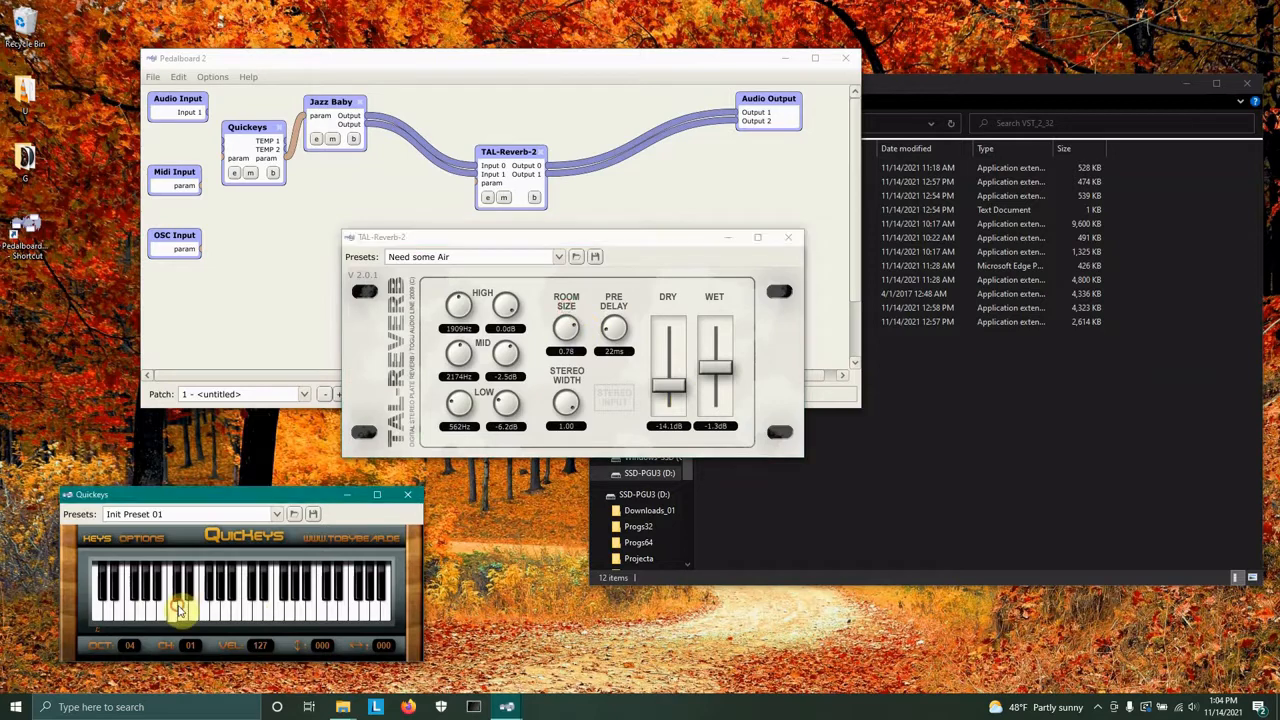
left_click(132, 615)
left_click(185, 614)
left_click(232, 614)
left_click(278, 609)
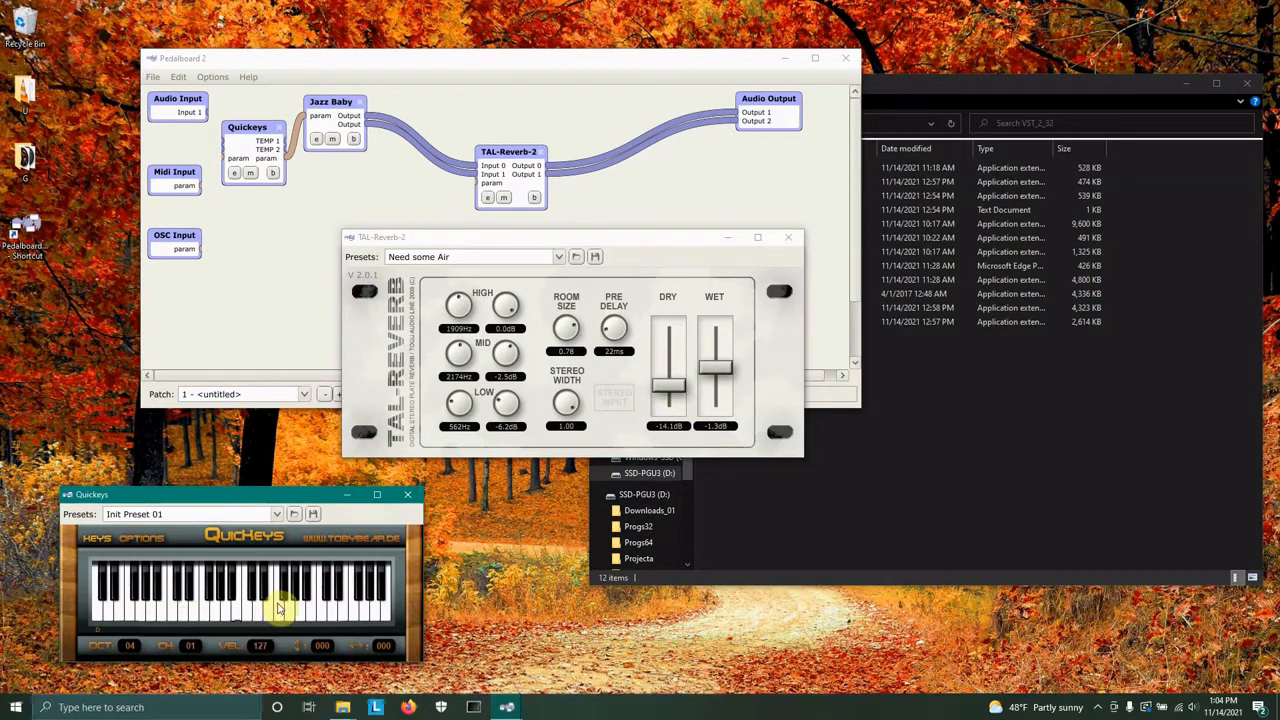
left_click(214, 610)
left_click(256, 605)
Shorten the Pre Delay to 9 ms and play a few notes to hear the change.
left_click_drag(607, 340, 627, 352)
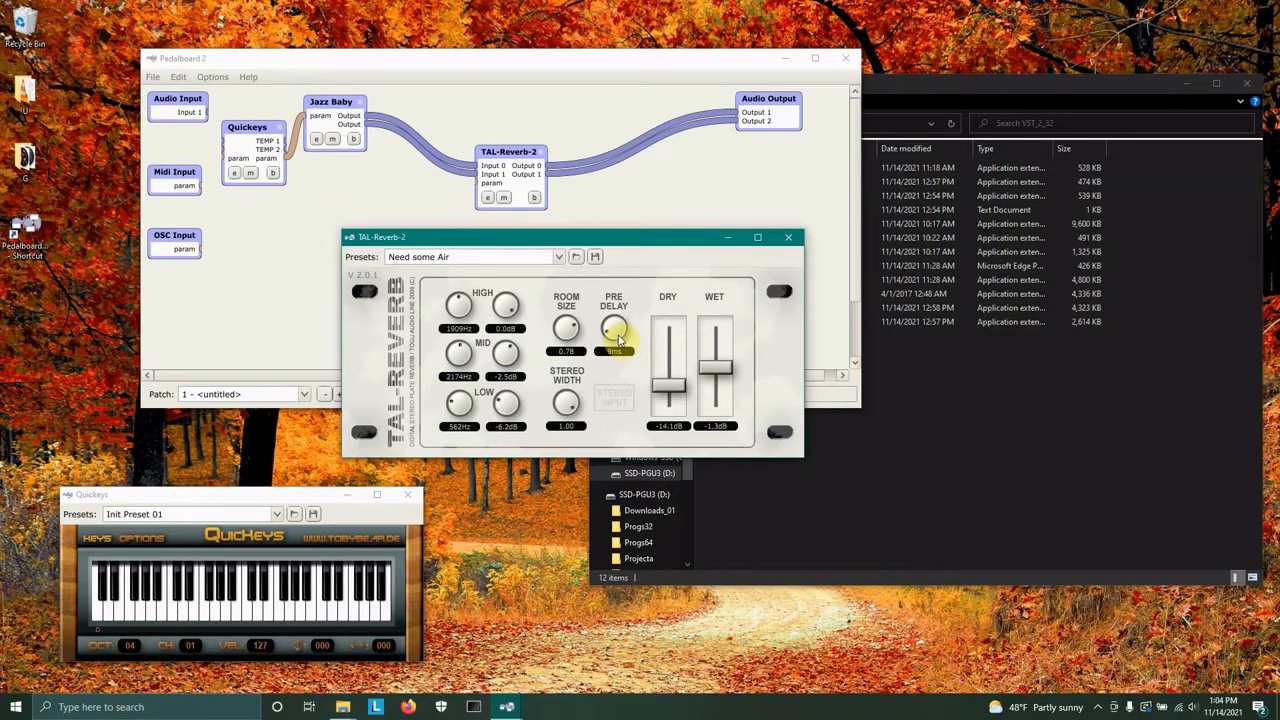
left_click(617, 337)
left_click(187, 612)
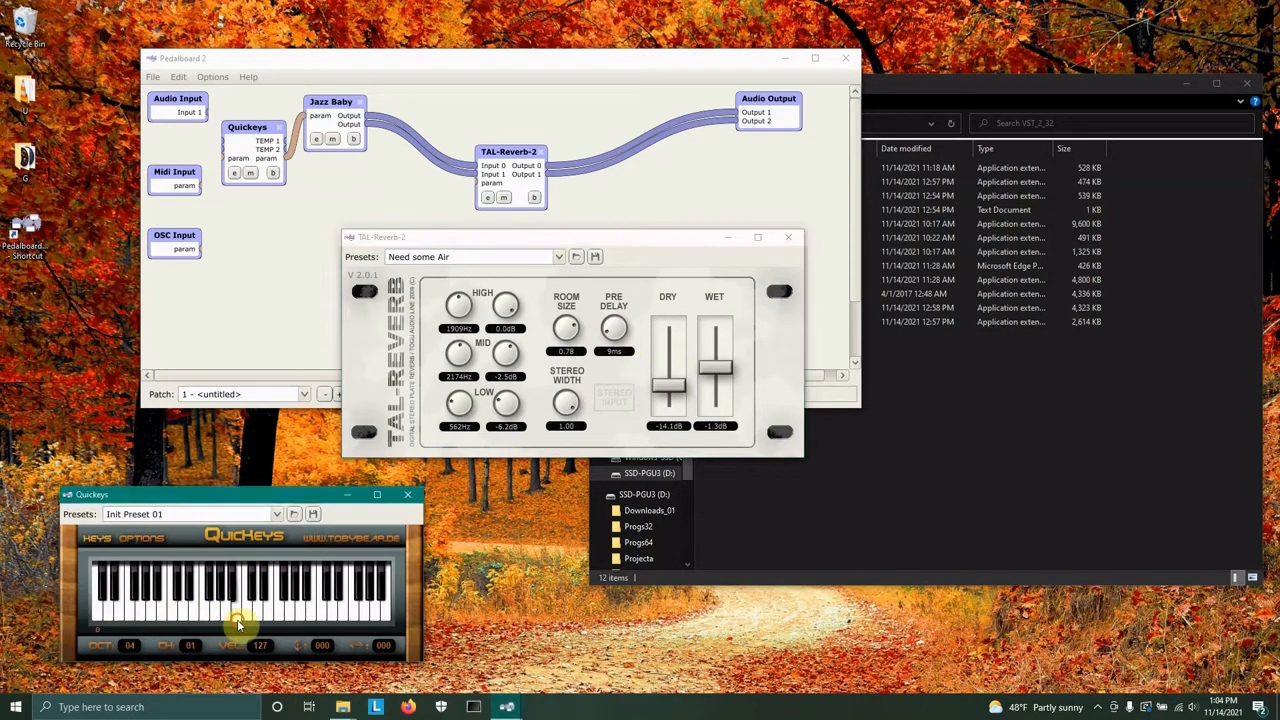
left_click(162, 607)
left_click(154, 607)
left_click(172, 608)
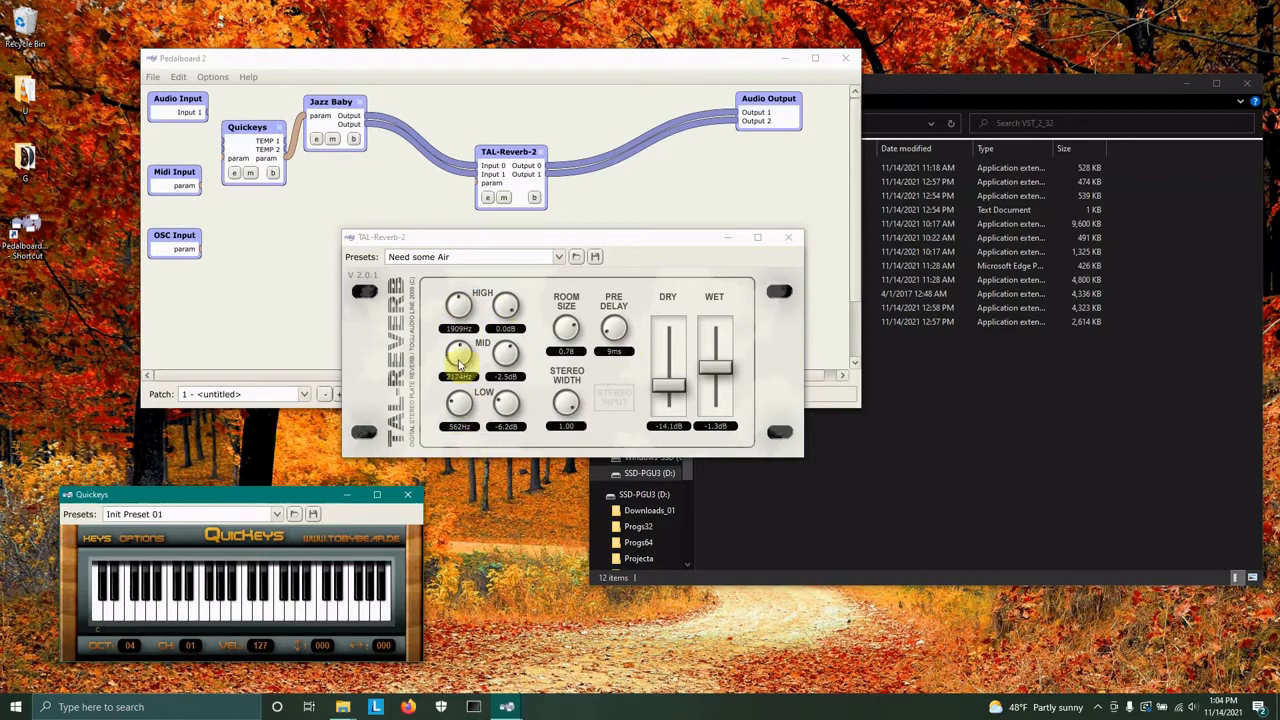
Set the reverb's High band frequency to 1965 Hz and its gain to -4.8 dB.
left_click_drag(459, 307, 456, 311)
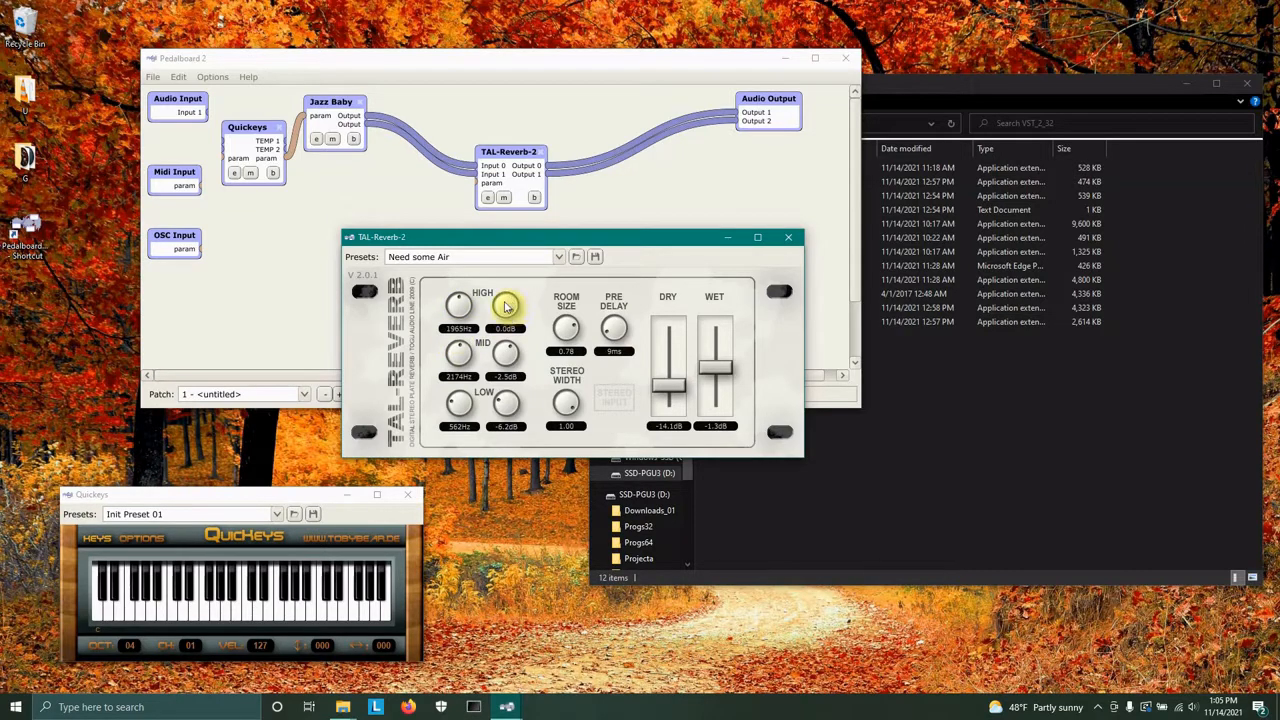
left_click_drag(506, 306, 513, 376)
left_click_drag(505, 318, 505, 342)
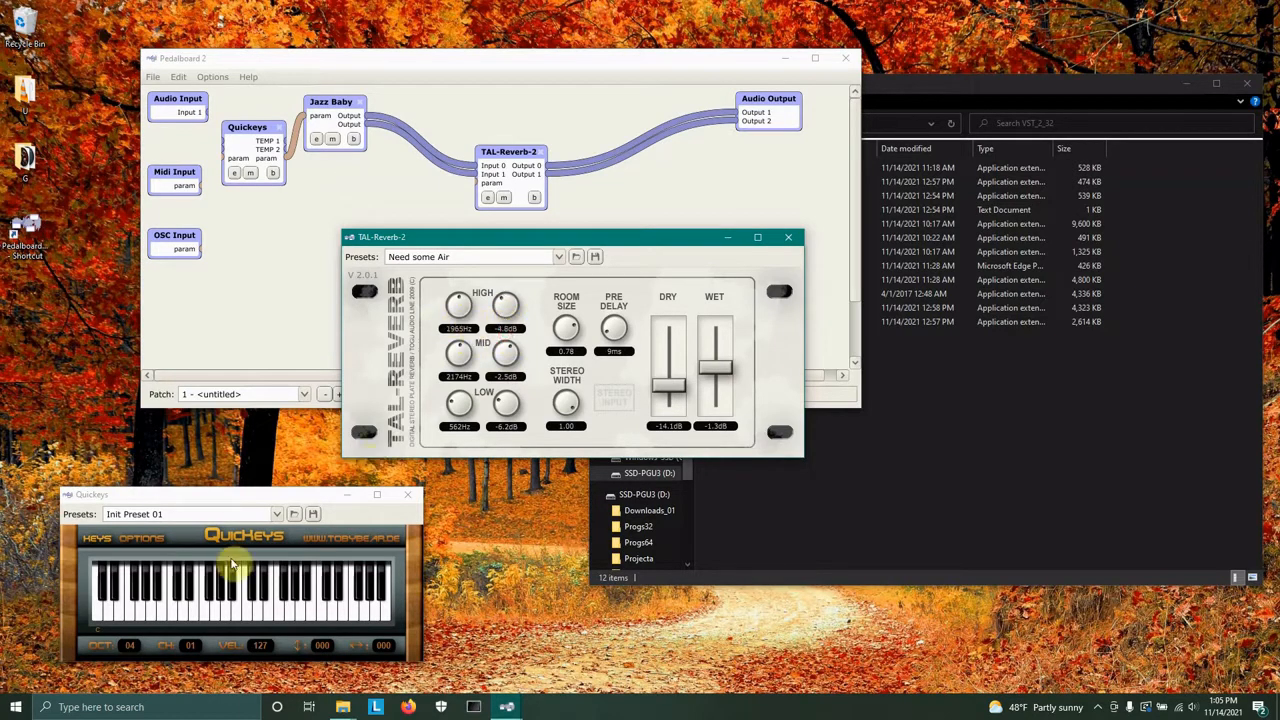
Audition the adjusted reverb on the Quickeys keyboard, then move the reverb editor below the patch and nudge the Jazz Baby node.
left_click(203, 615)
left_click(138, 617)
left_click(229, 618)
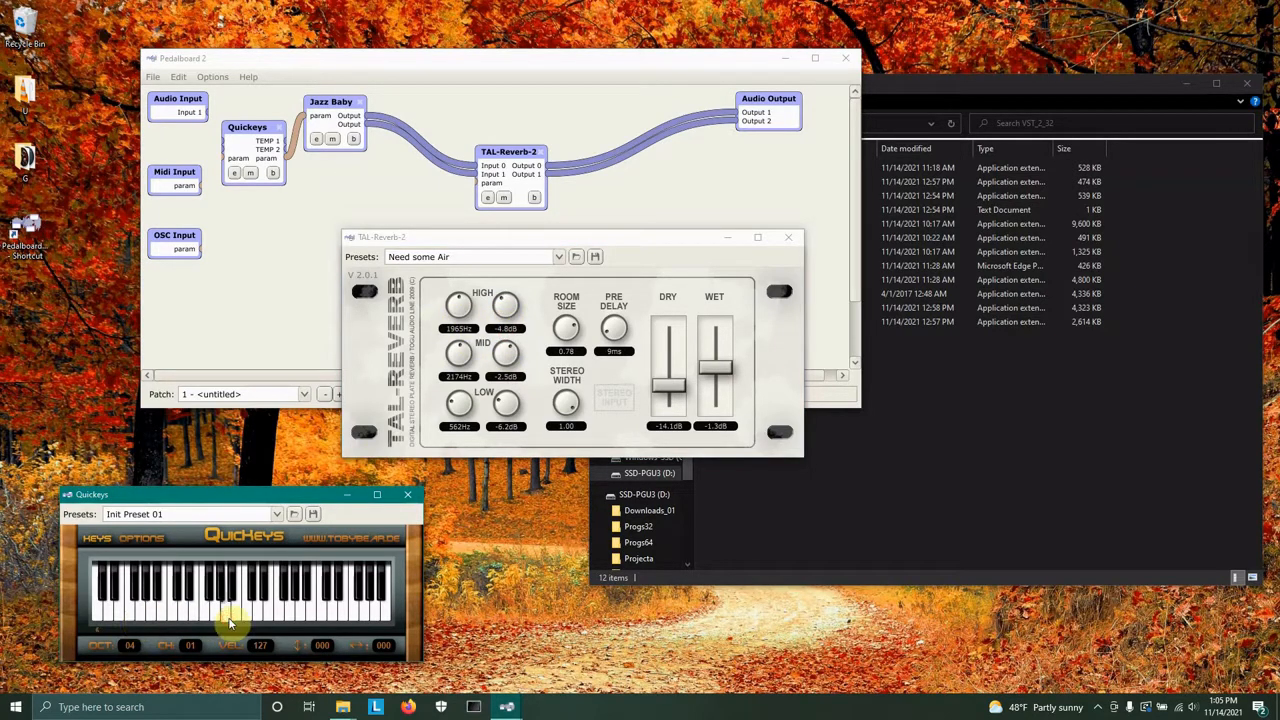
left_click(266, 612)
left_click(236, 612)
left_click(145, 608)
left_click_drag(491, 237, 651, 435)
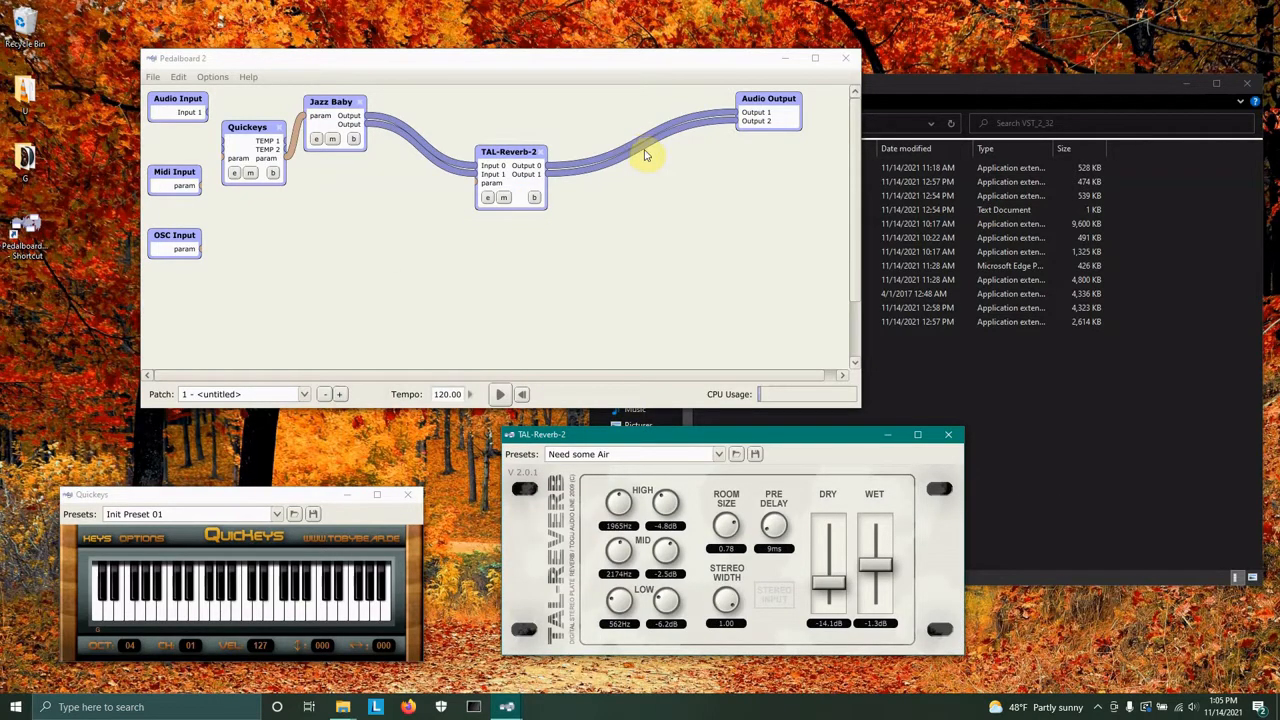
left_click_drag(326, 111, 340, 112)
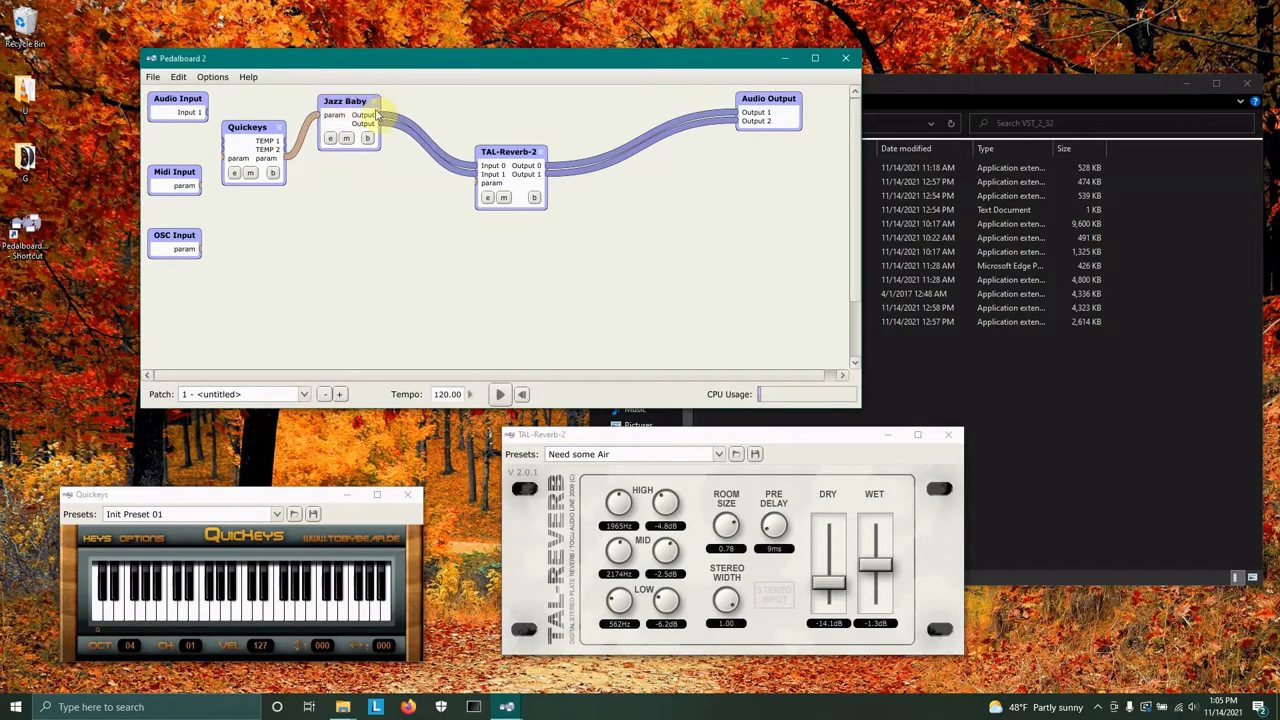
Play a longer phrase on the Quickeys keyboard to hear the tweaked reverb settings.
left_click(214, 622)
left_click(224, 624)
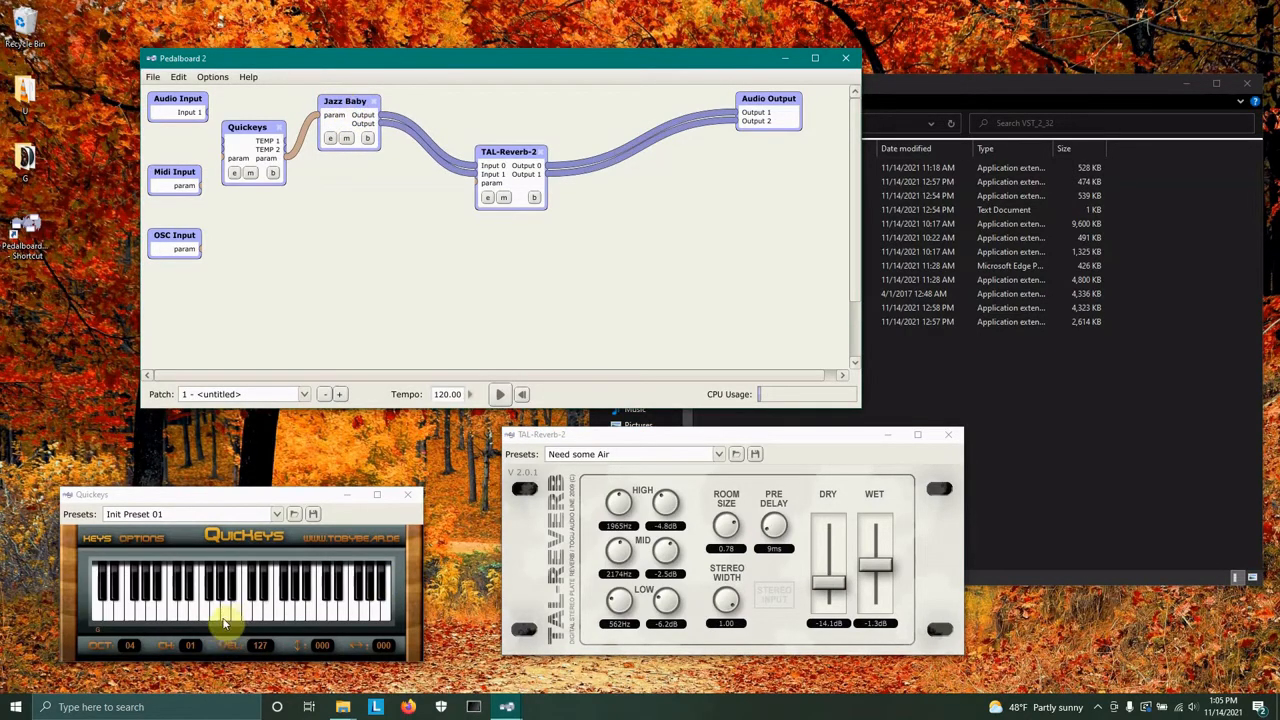
left_click(237, 610)
left_click(251, 610)
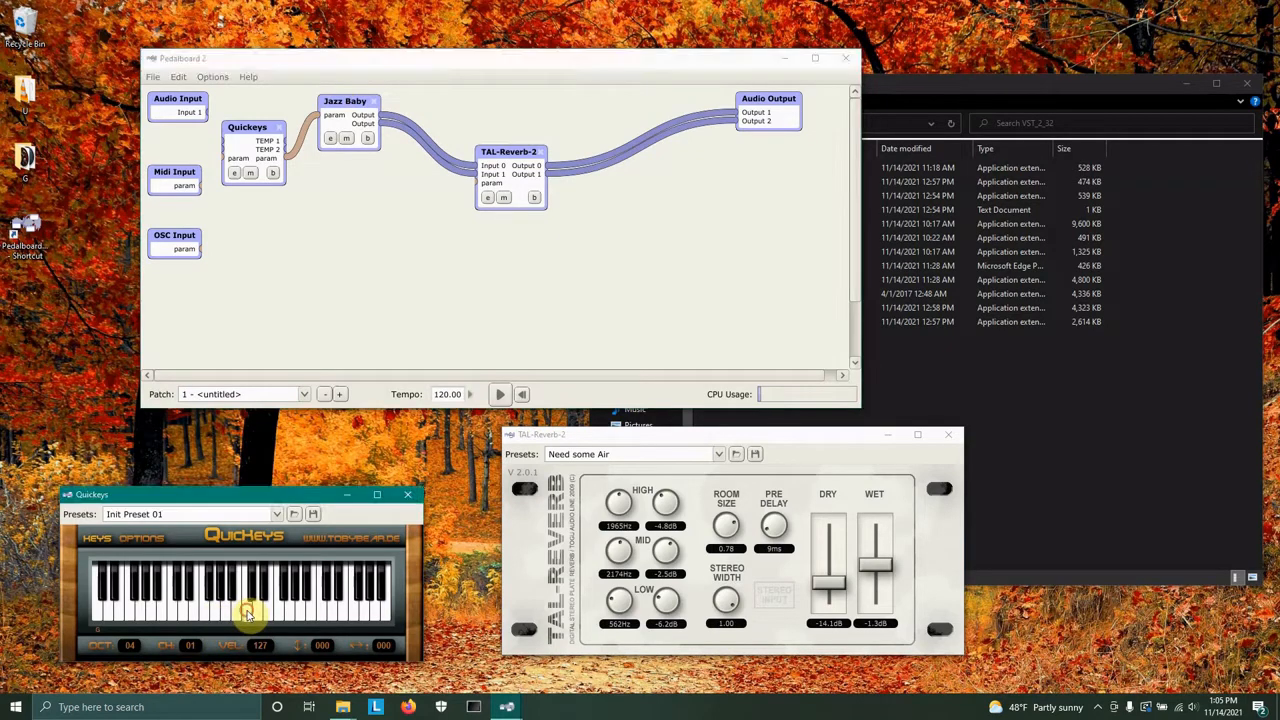
left_click(227, 615)
left_click(177, 615)
left_click(174, 607)
left_click(152, 609)
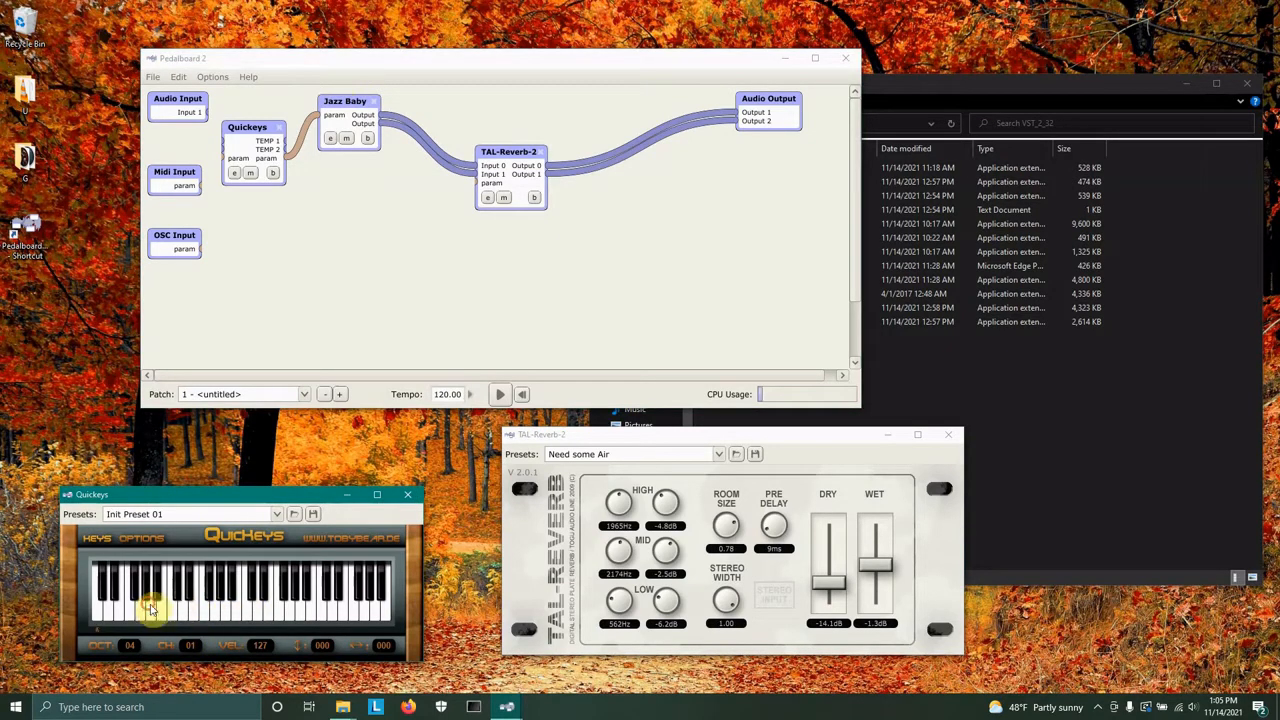
left_click(98, 612)
left_click(107, 612)
left_click(117, 614)
left_click(136, 616)
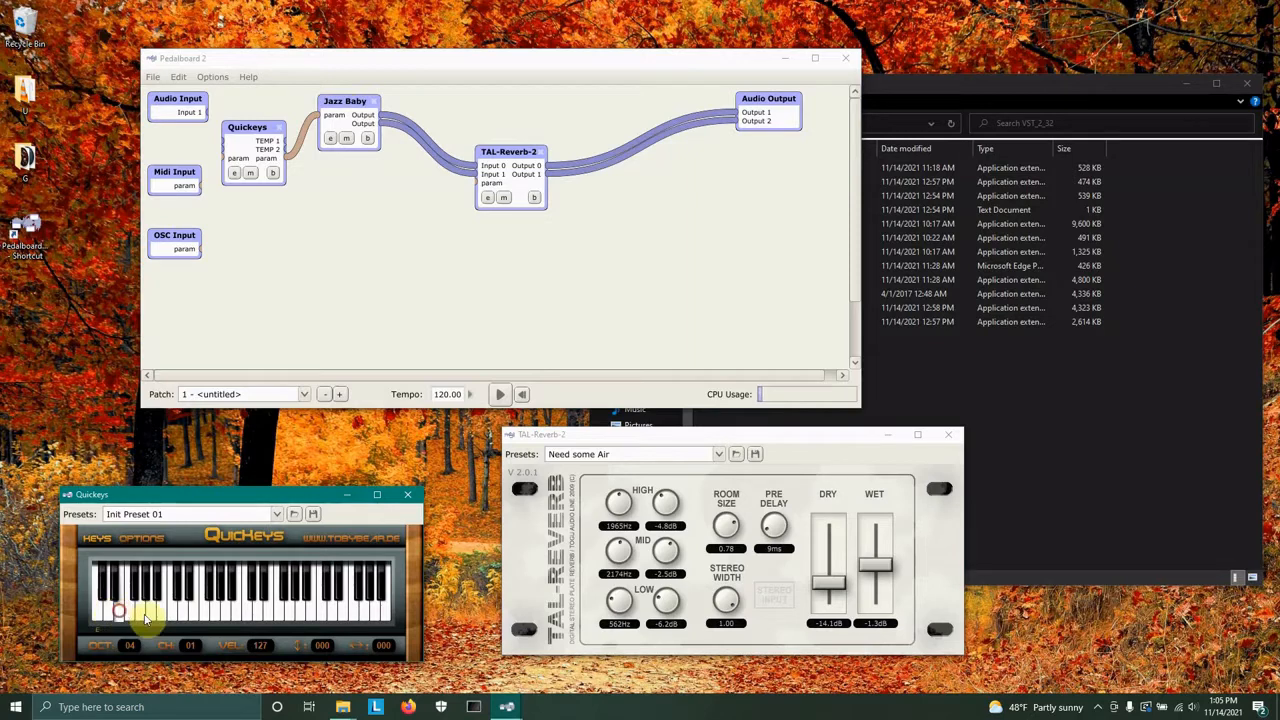
left_click(185, 615)
left_click(195, 616)
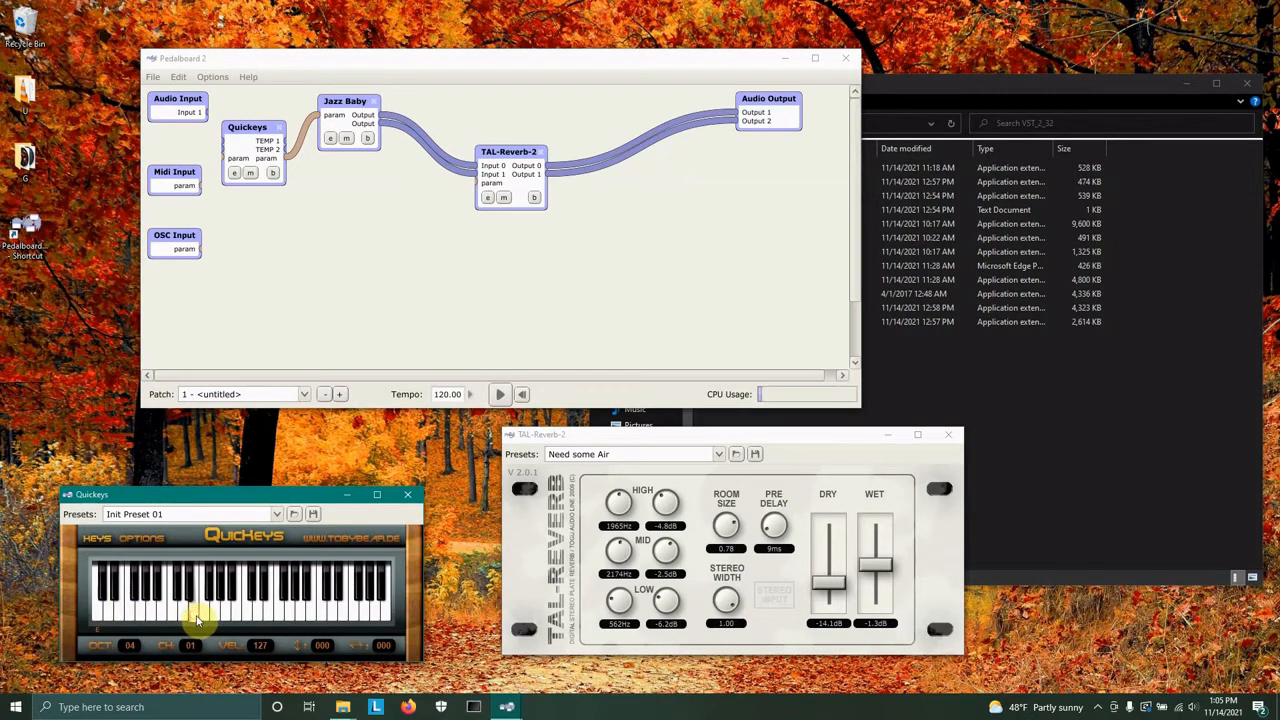